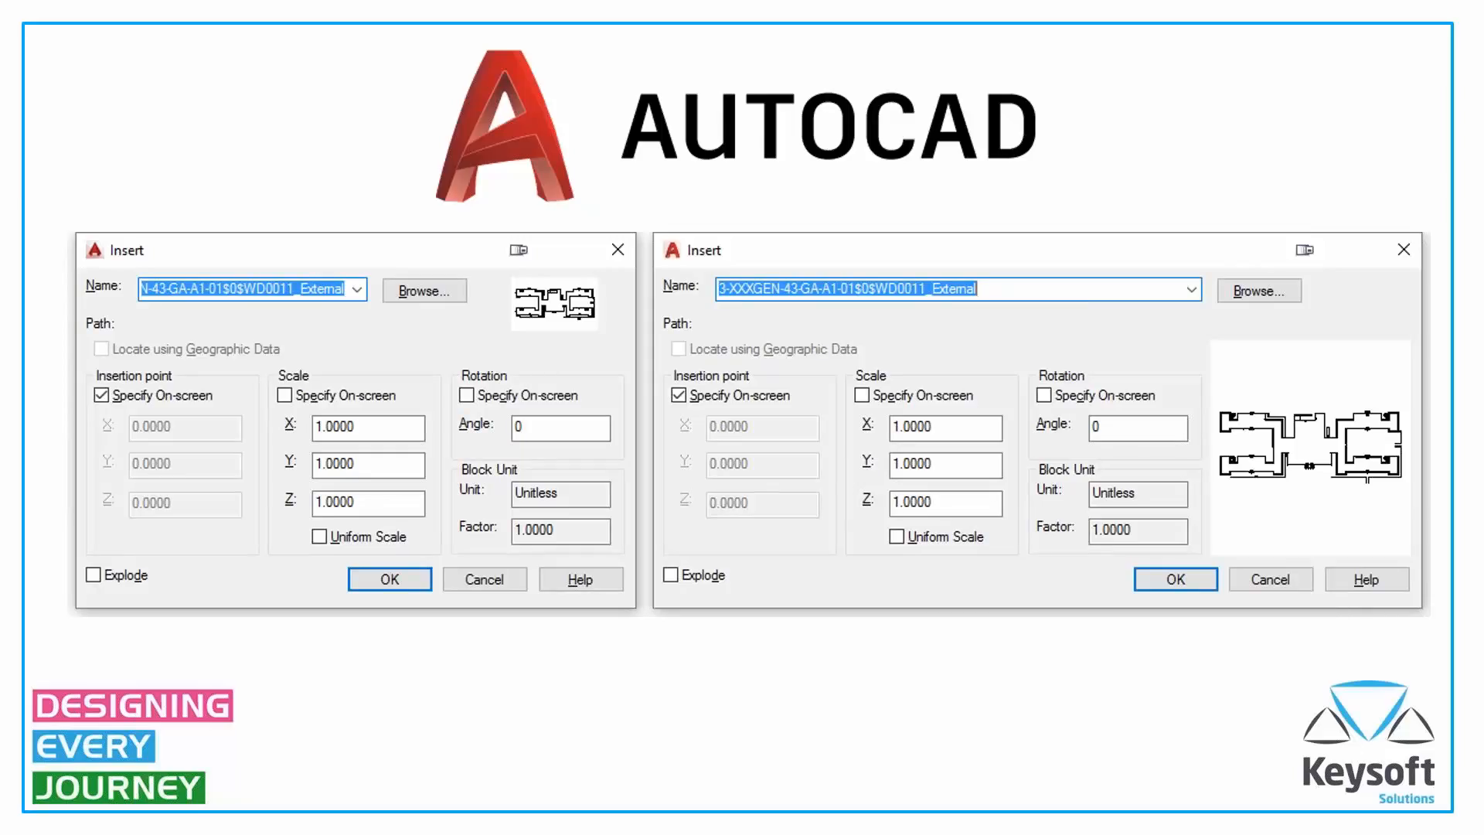
# Leave the slide show, switch to AutoCAD and open the recent drawing AllenbyCarPark.dwg.
pyautogui.press('Escape')
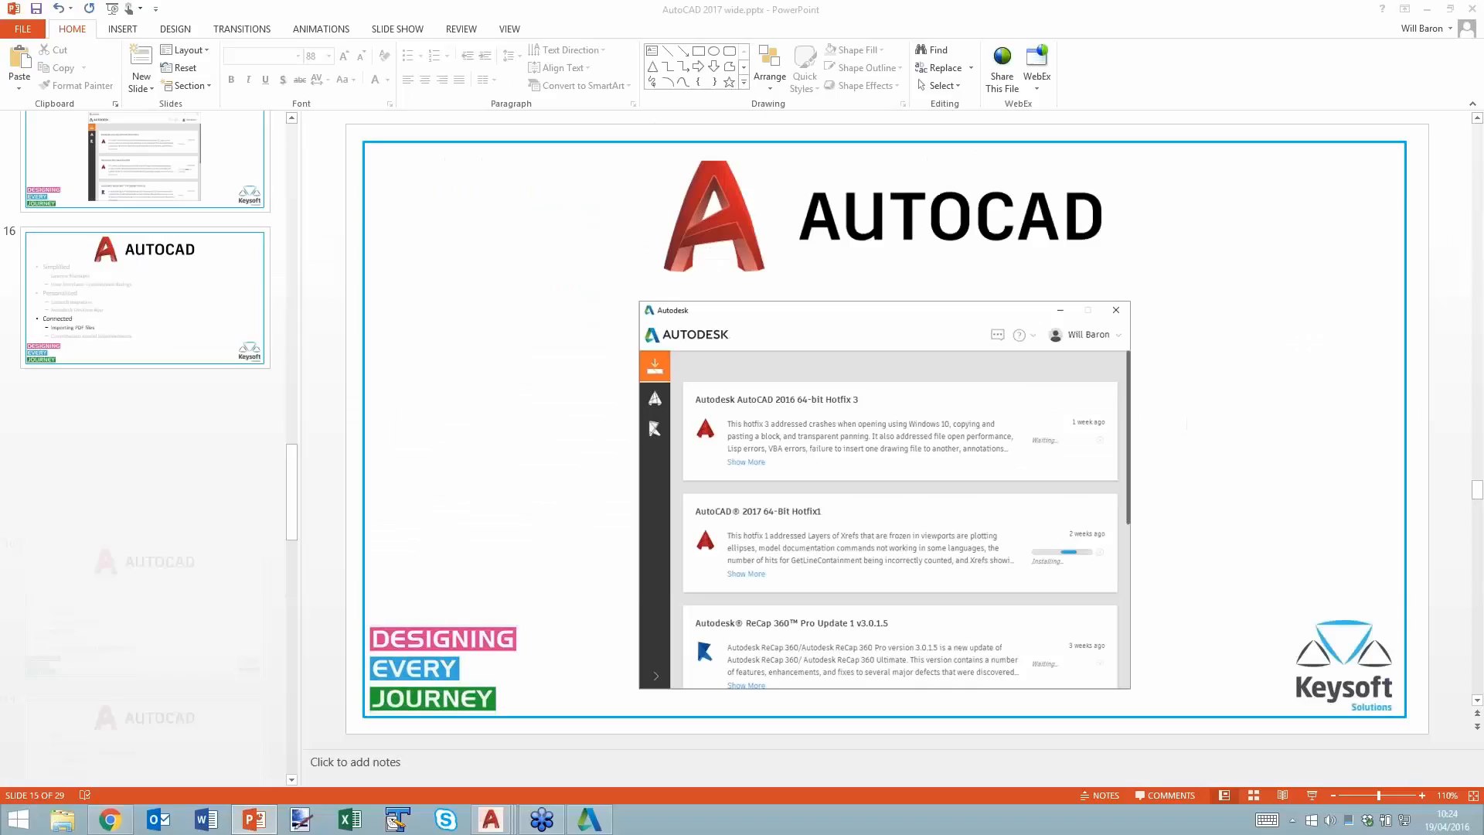
pyautogui.click(494, 821)
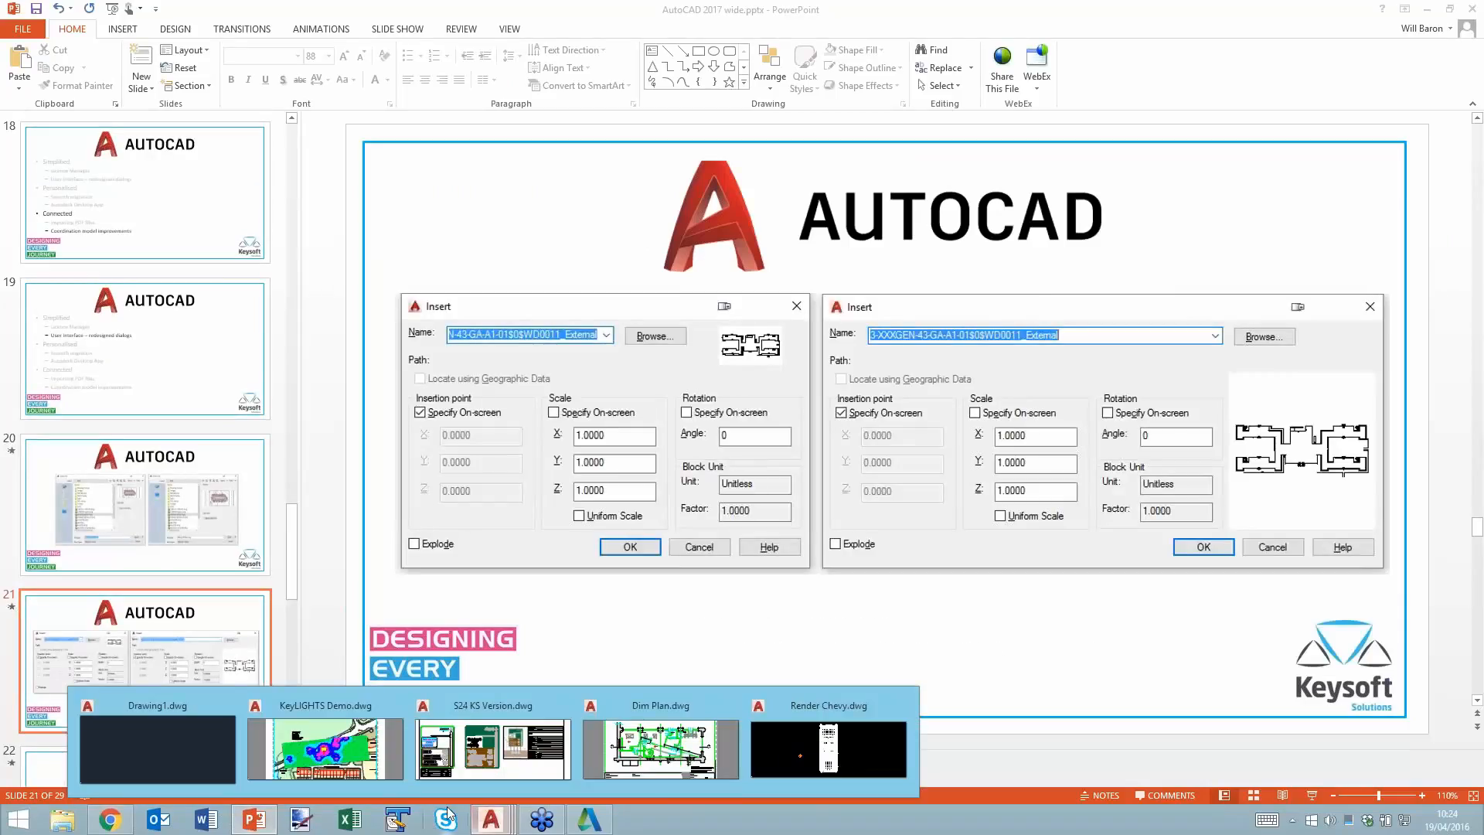
pyautogui.click(158, 747)
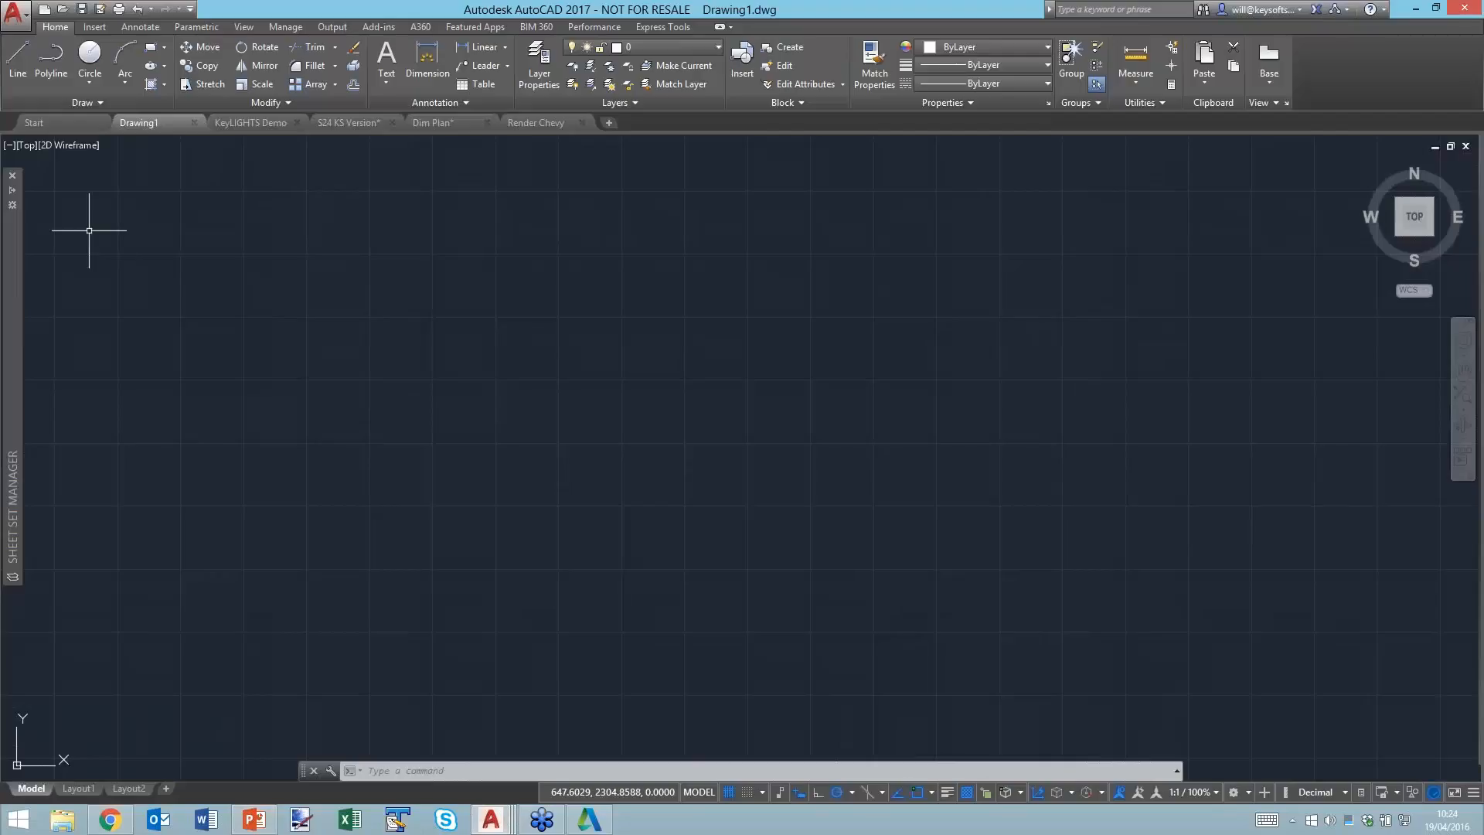
pyautogui.moveTo(11, 242)
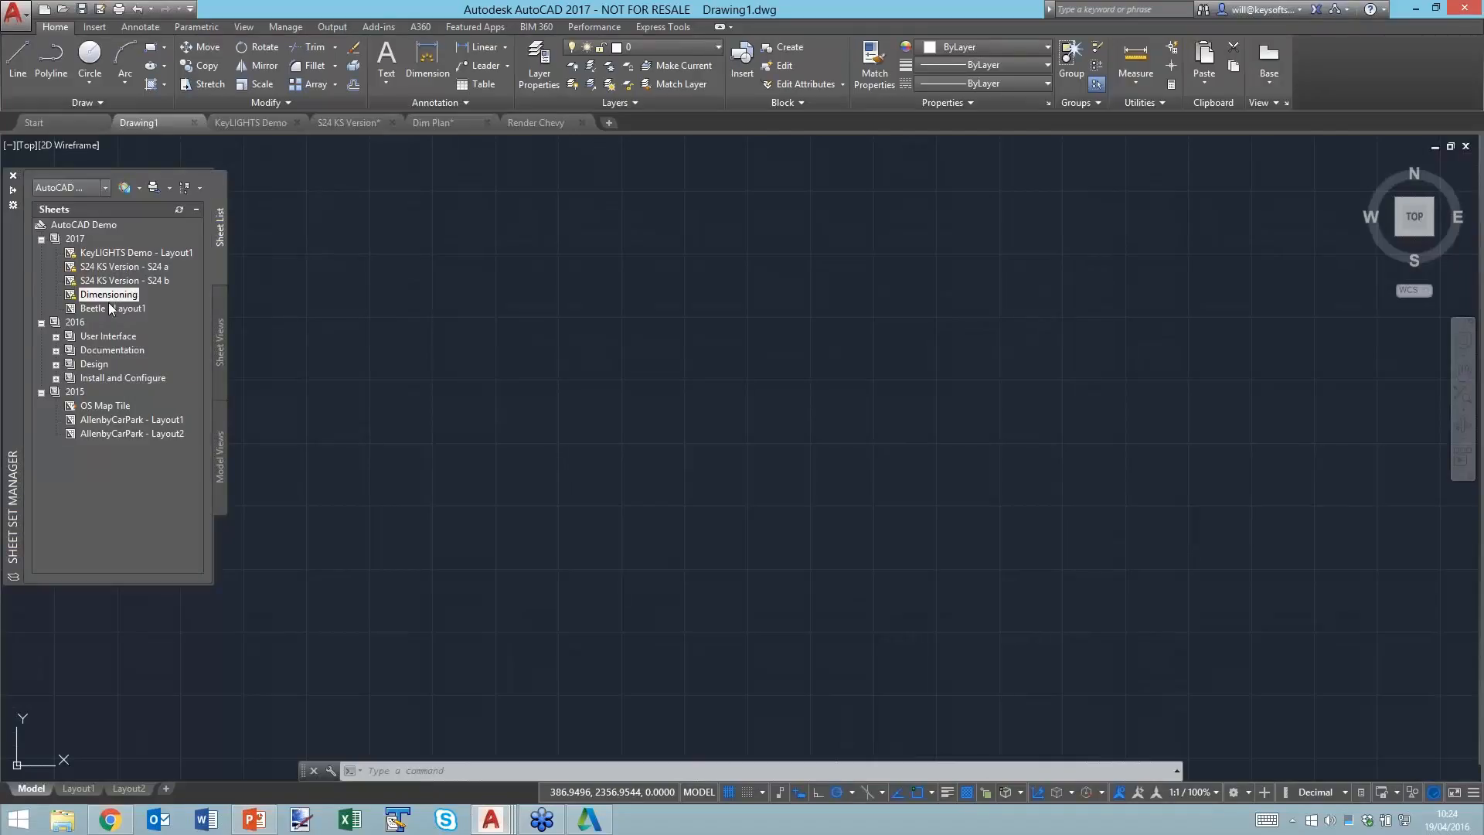
pyautogui.click(24, 22)
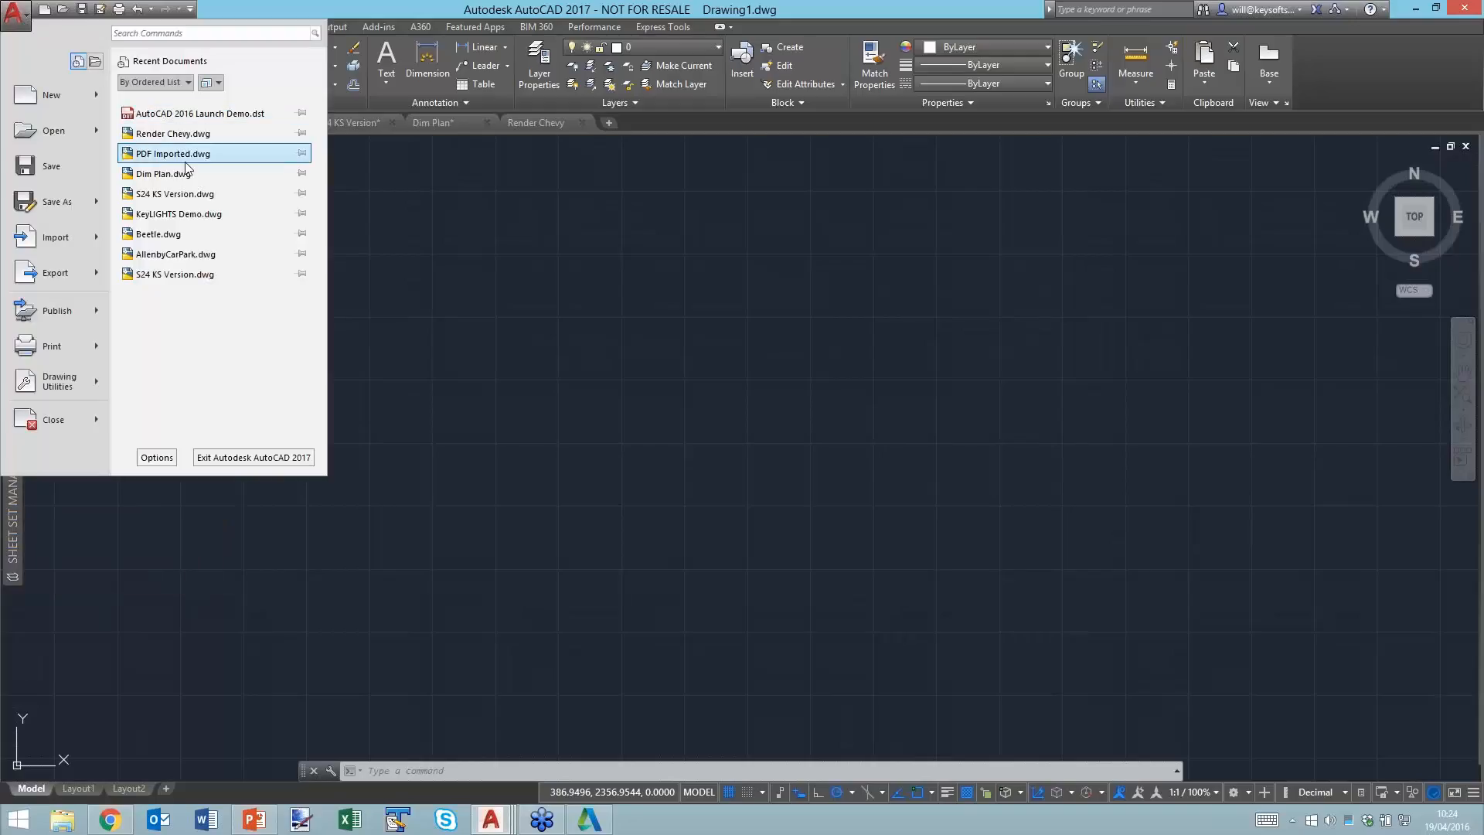
pyautogui.click(179, 214)
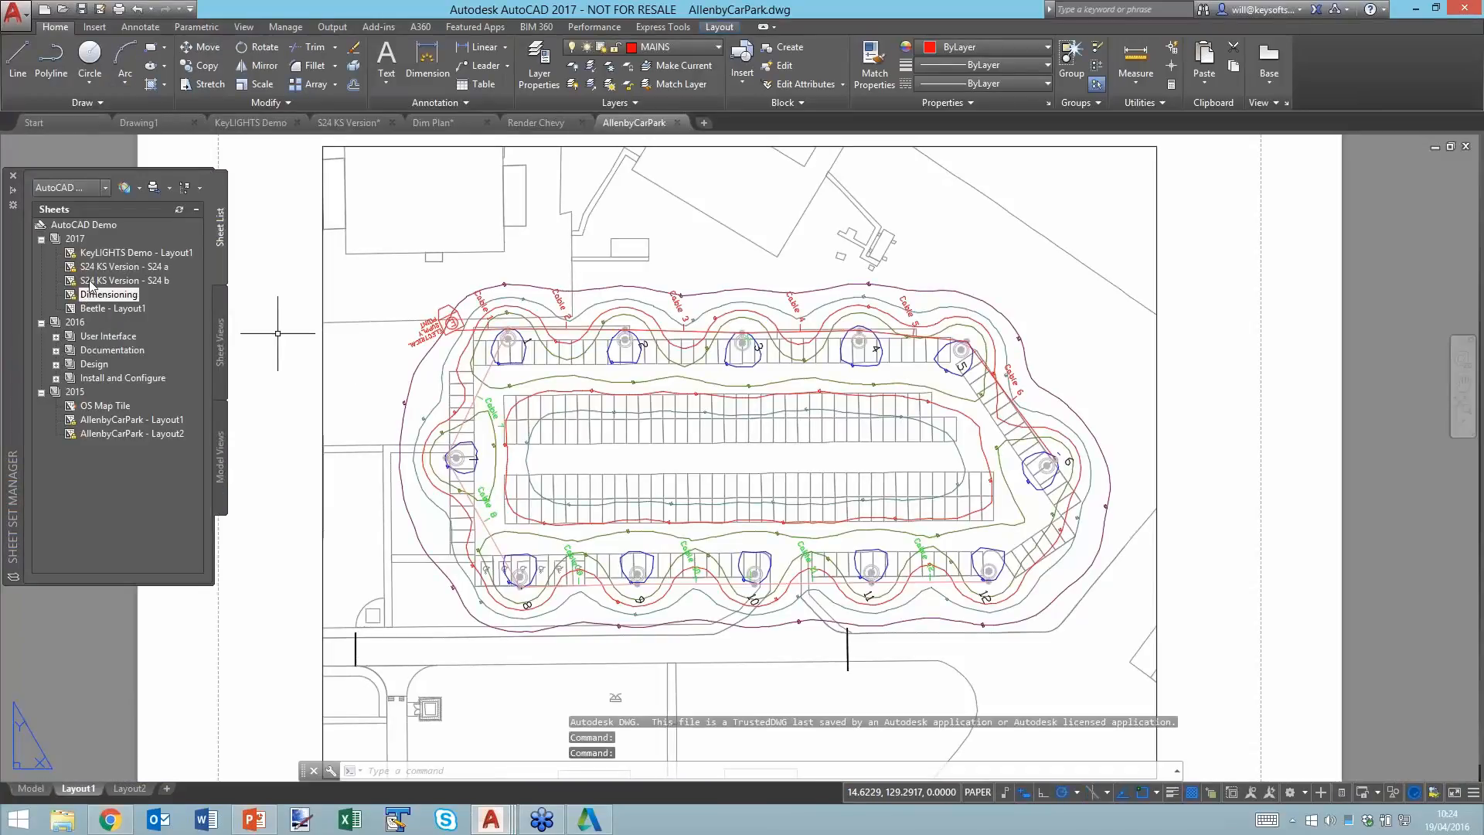
pyautogui.moveTo(91, 283)
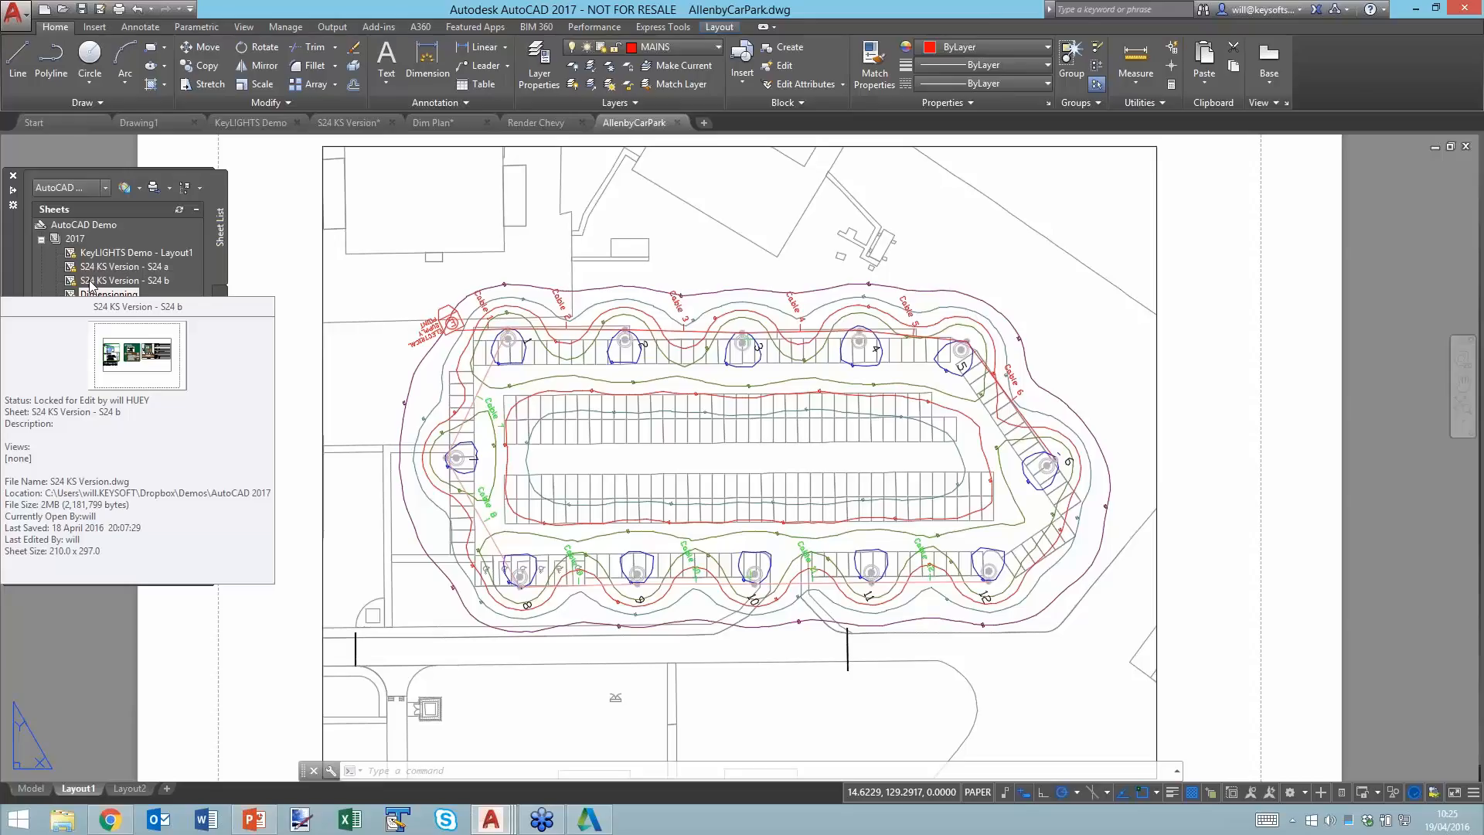
# Display the drawing's block insertion gallery and enlarge it to six columns of block thumbnails.
pyautogui.click(95, 28)
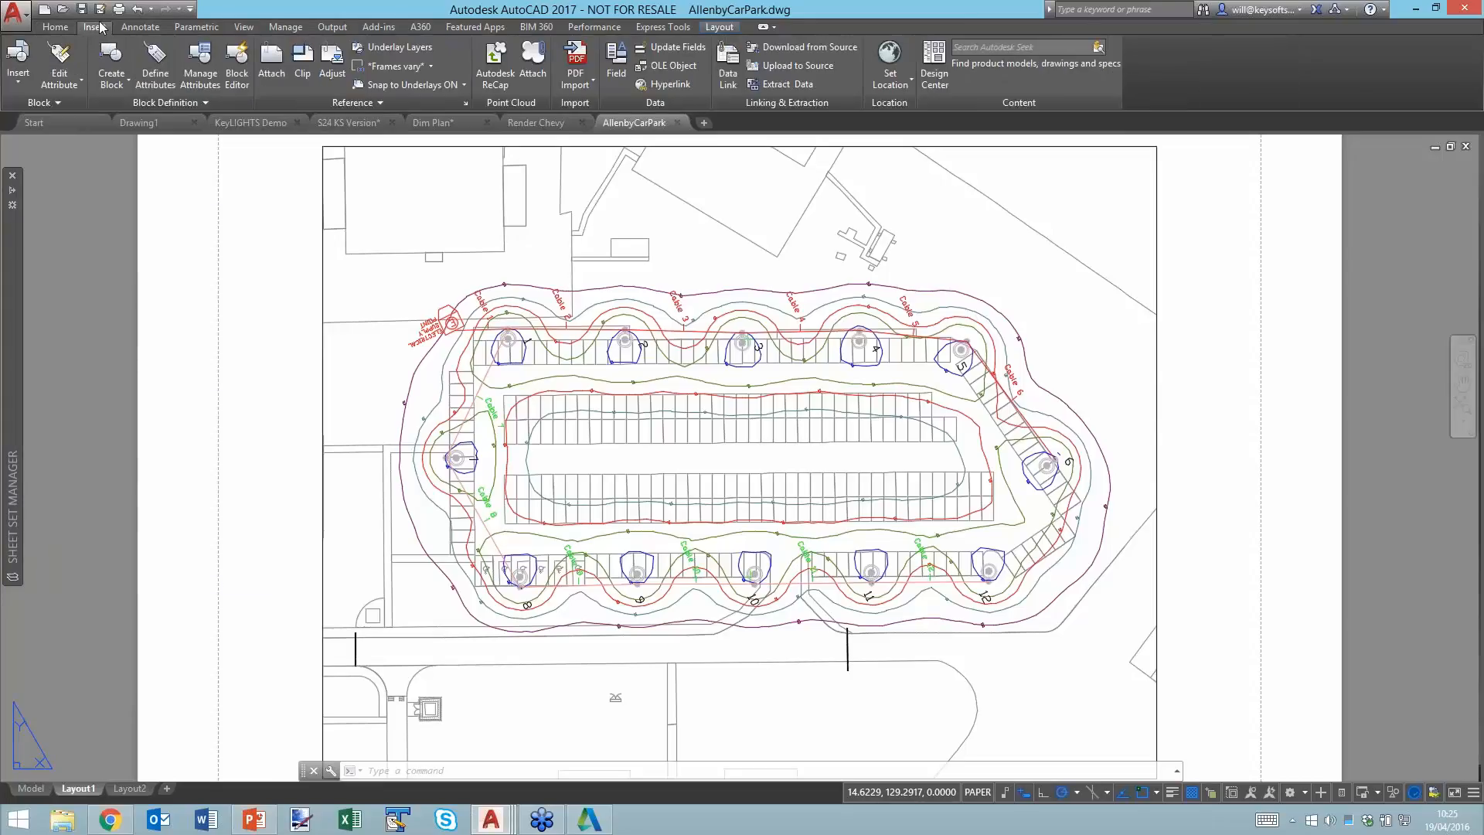
pyautogui.click(26, 90)
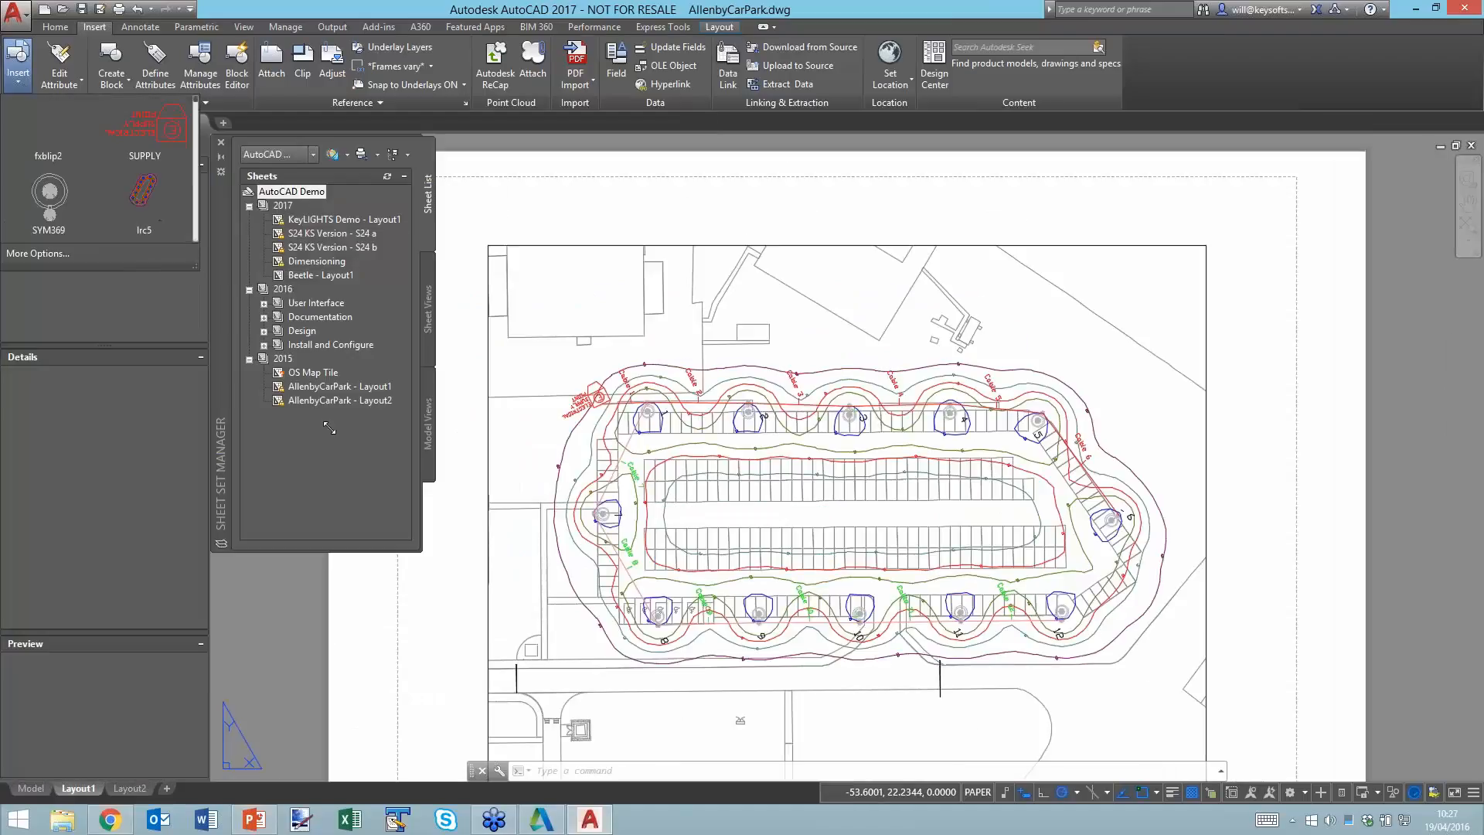
pyautogui.moveTo(194, 266); pyautogui.dragTo(587, 593)
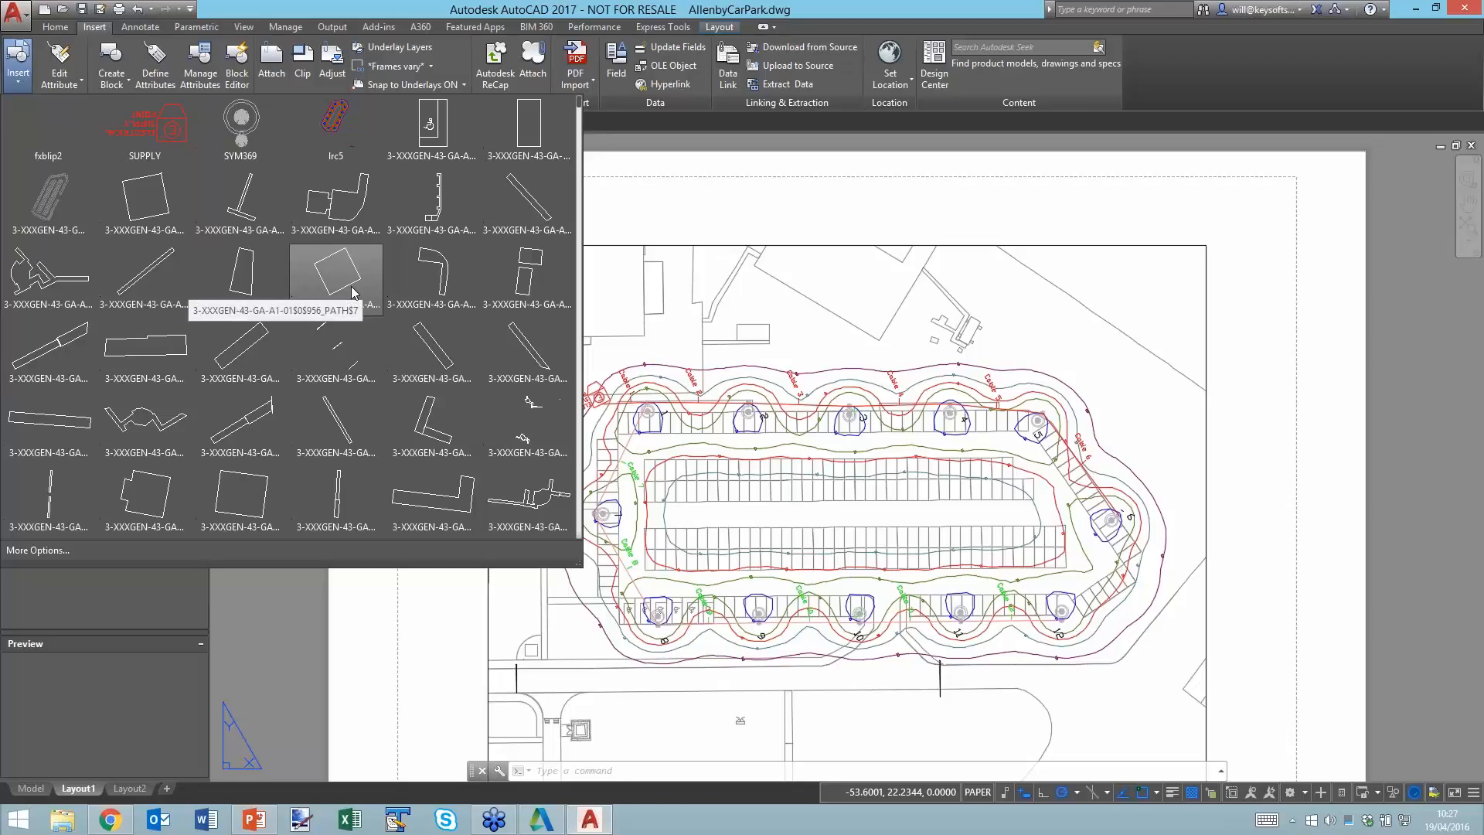
# Enlarge the full block Insert dialog and preview the blocks 3-XXXGEN-43-GA-A1-01$0$36_MAN_JRSLA_MODULAR$20 and the variant ending in $26.
pyautogui.click(45, 549)
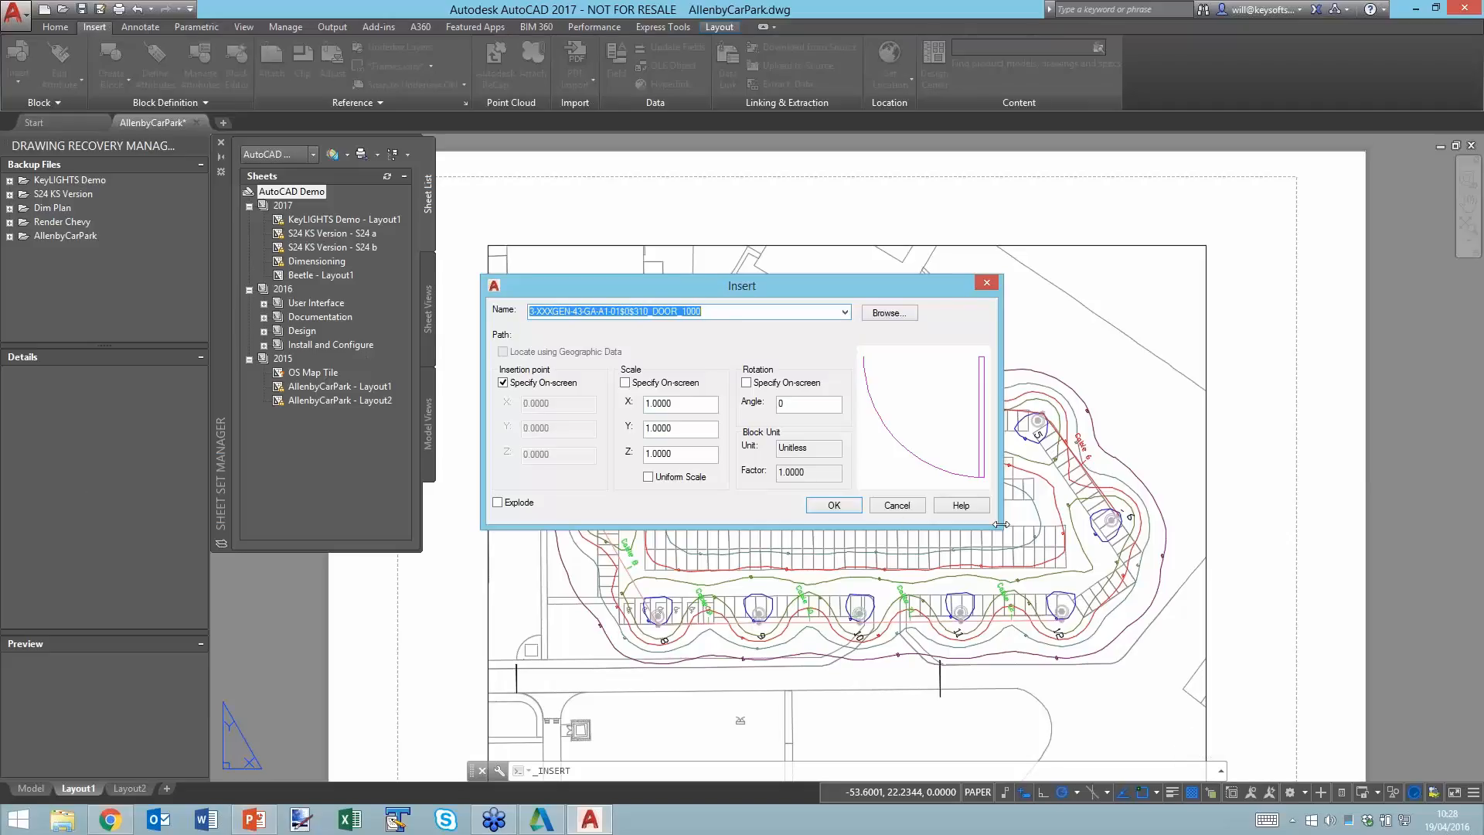
pyautogui.moveTo(1000, 524); pyautogui.dragTo(1247, 619)
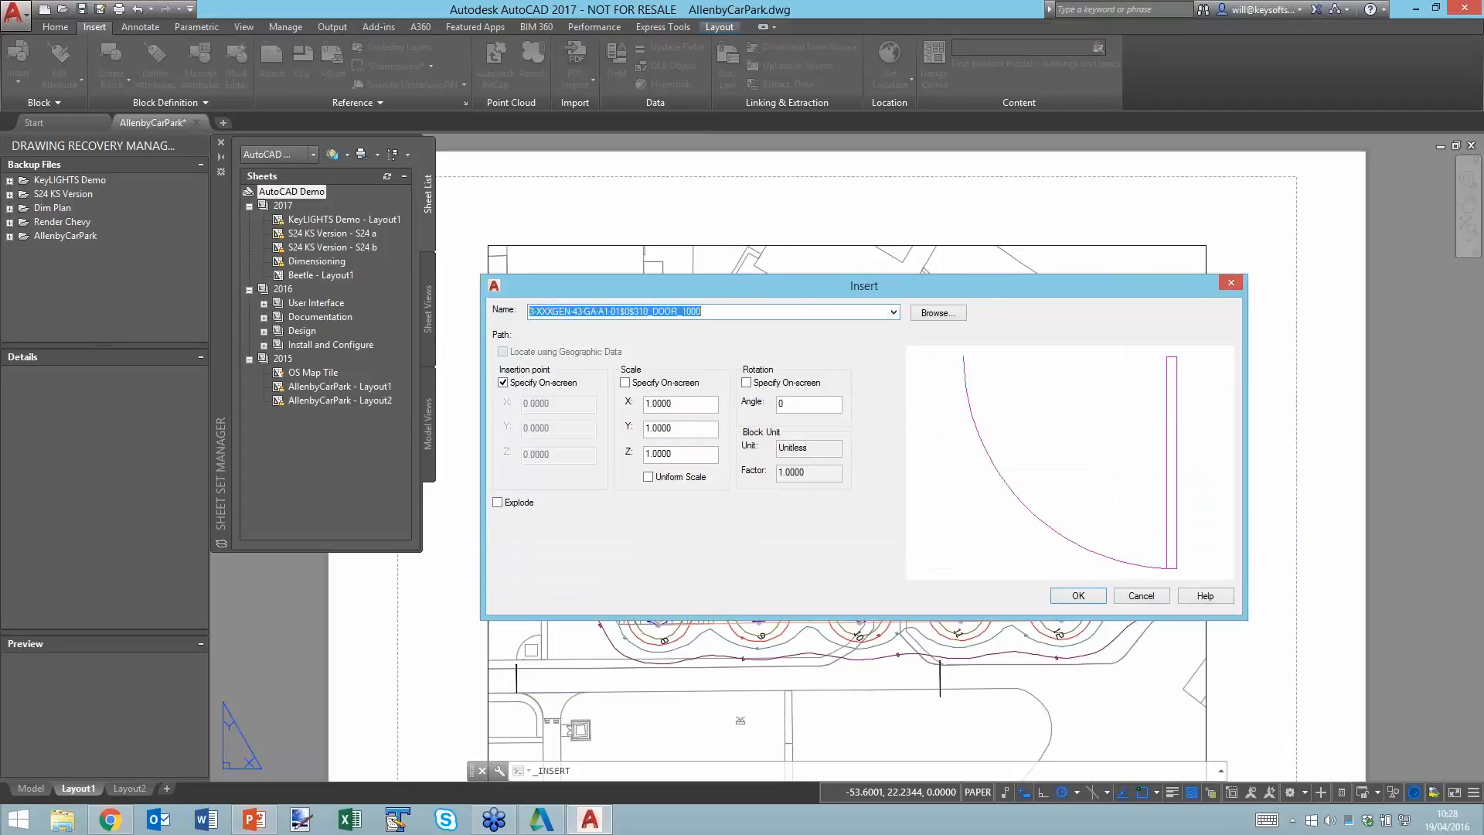
pyautogui.click(893, 311)
pyautogui.click(673, 504)
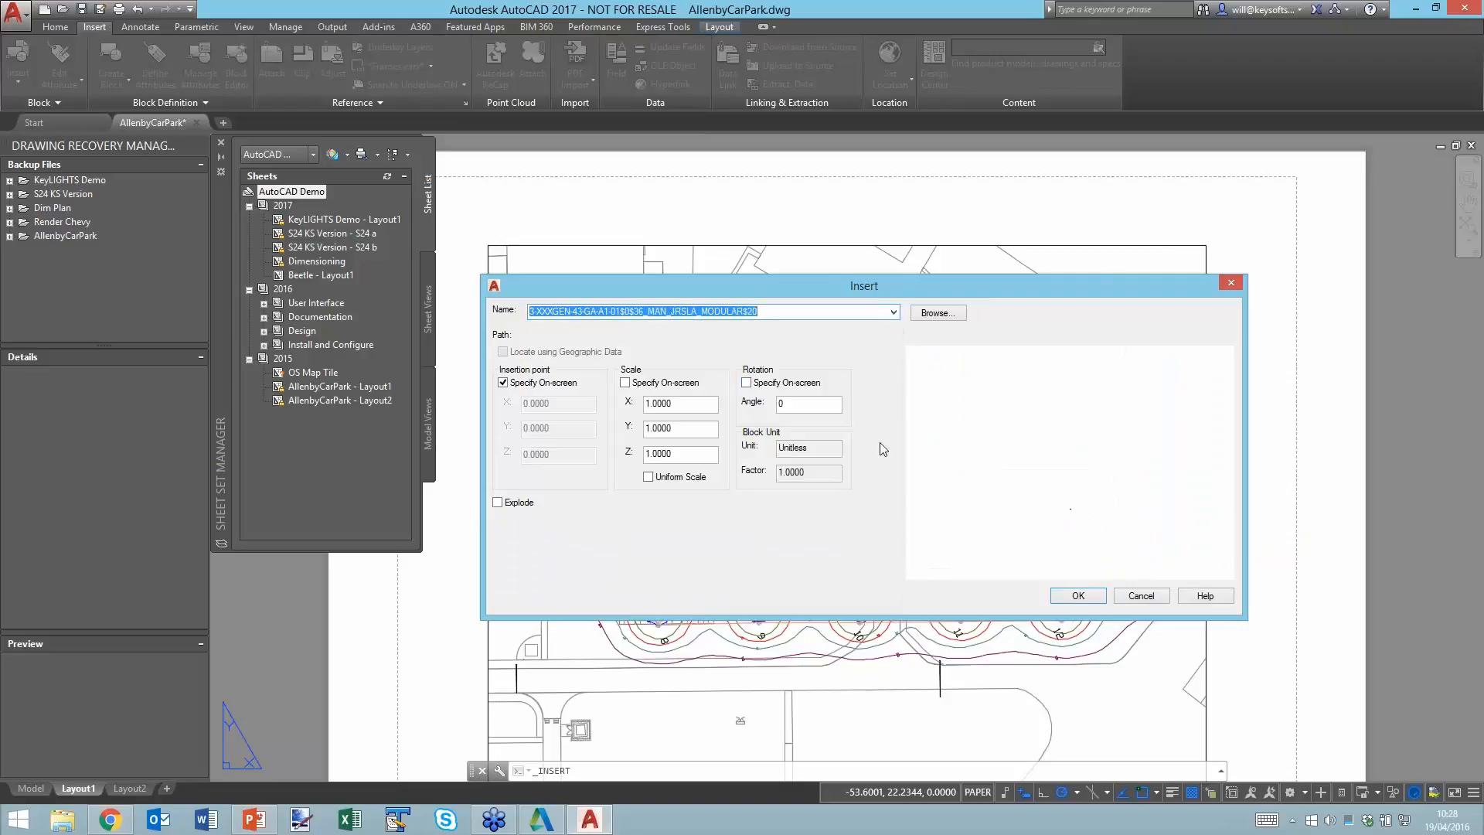
pyautogui.click(893, 312)
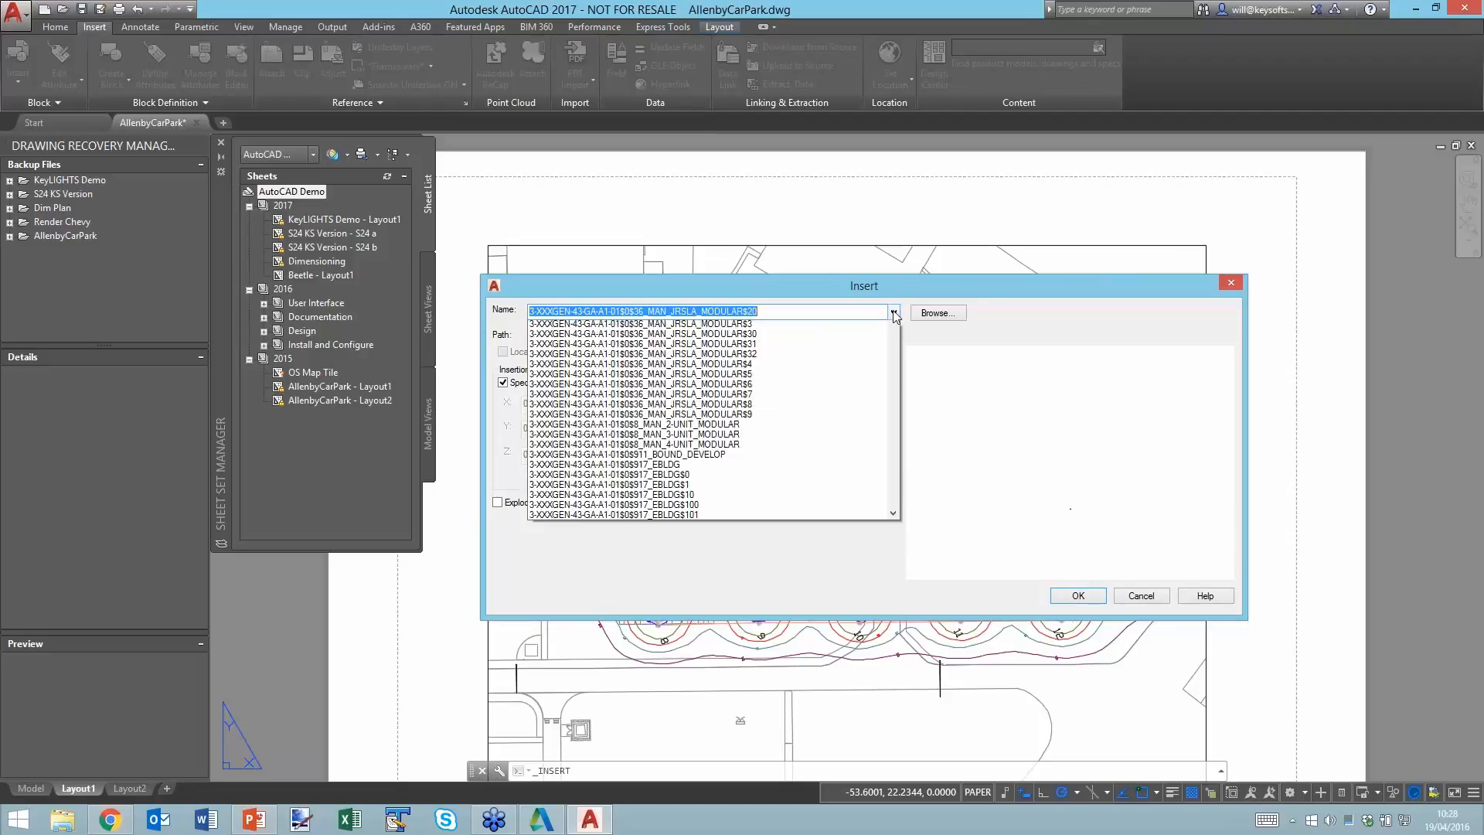
pyautogui.click(802, 386)
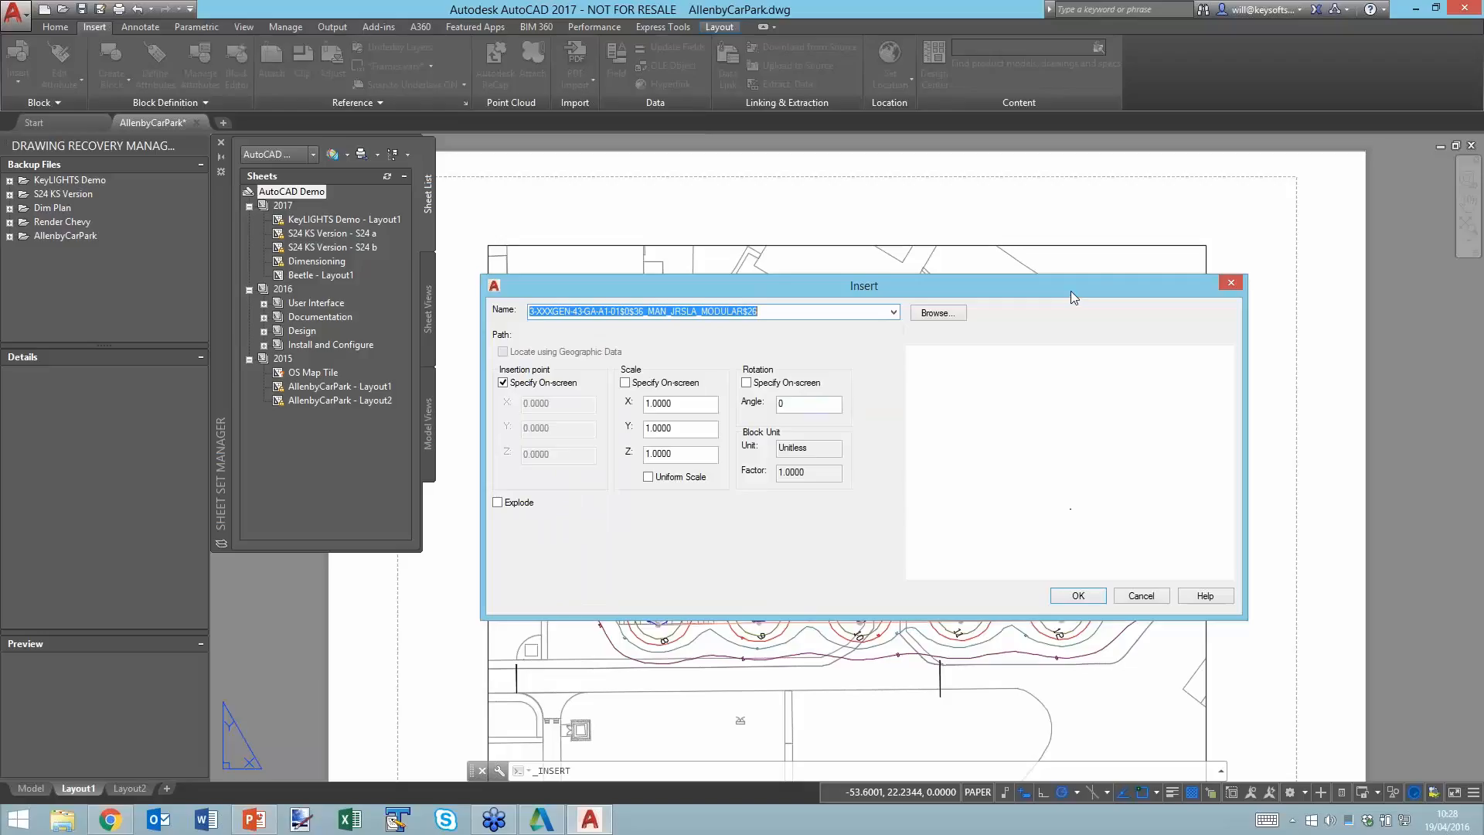
# Reposition the Insert dialog and preview the MODULAR$27 block and the lrc5 block.
pyautogui.moveTo(1070, 290); pyautogui.dragTo(1040, 236)
pyautogui.press('Down')
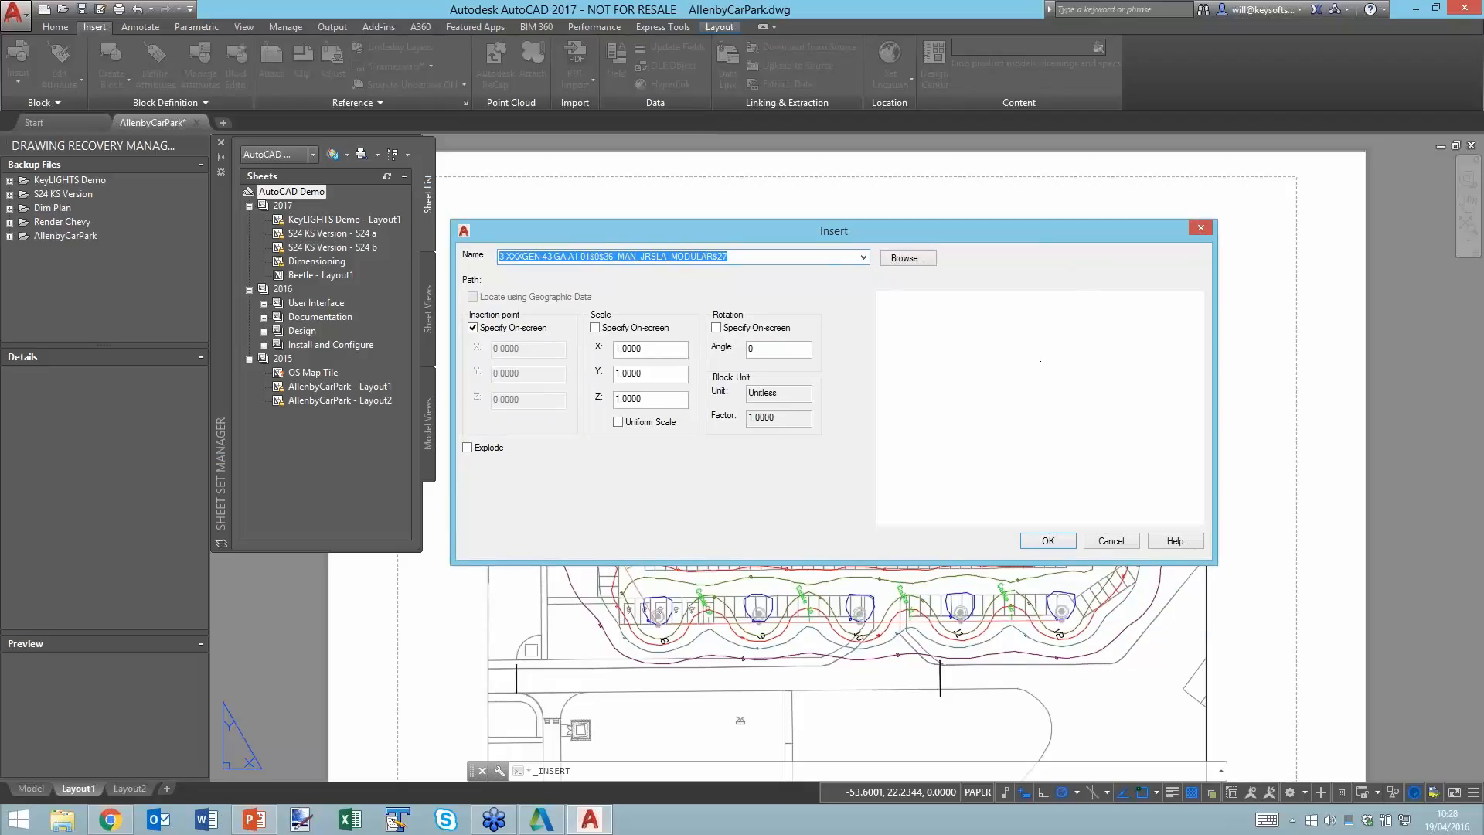
pyautogui.click(863, 257)
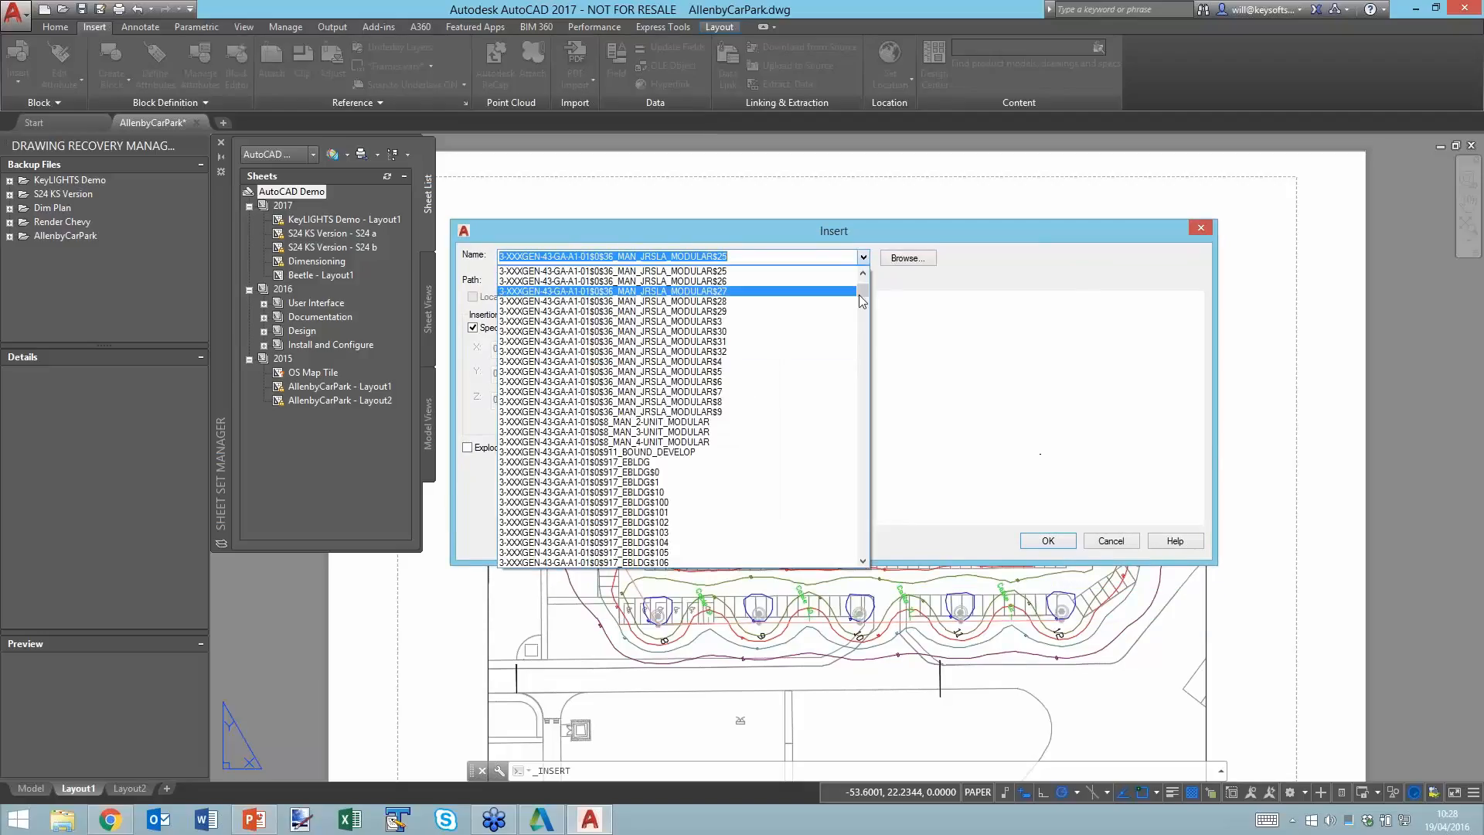
pyautogui.moveTo(863, 290); pyautogui.dragTo(862, 568)
pyautogui.click(677, 514)
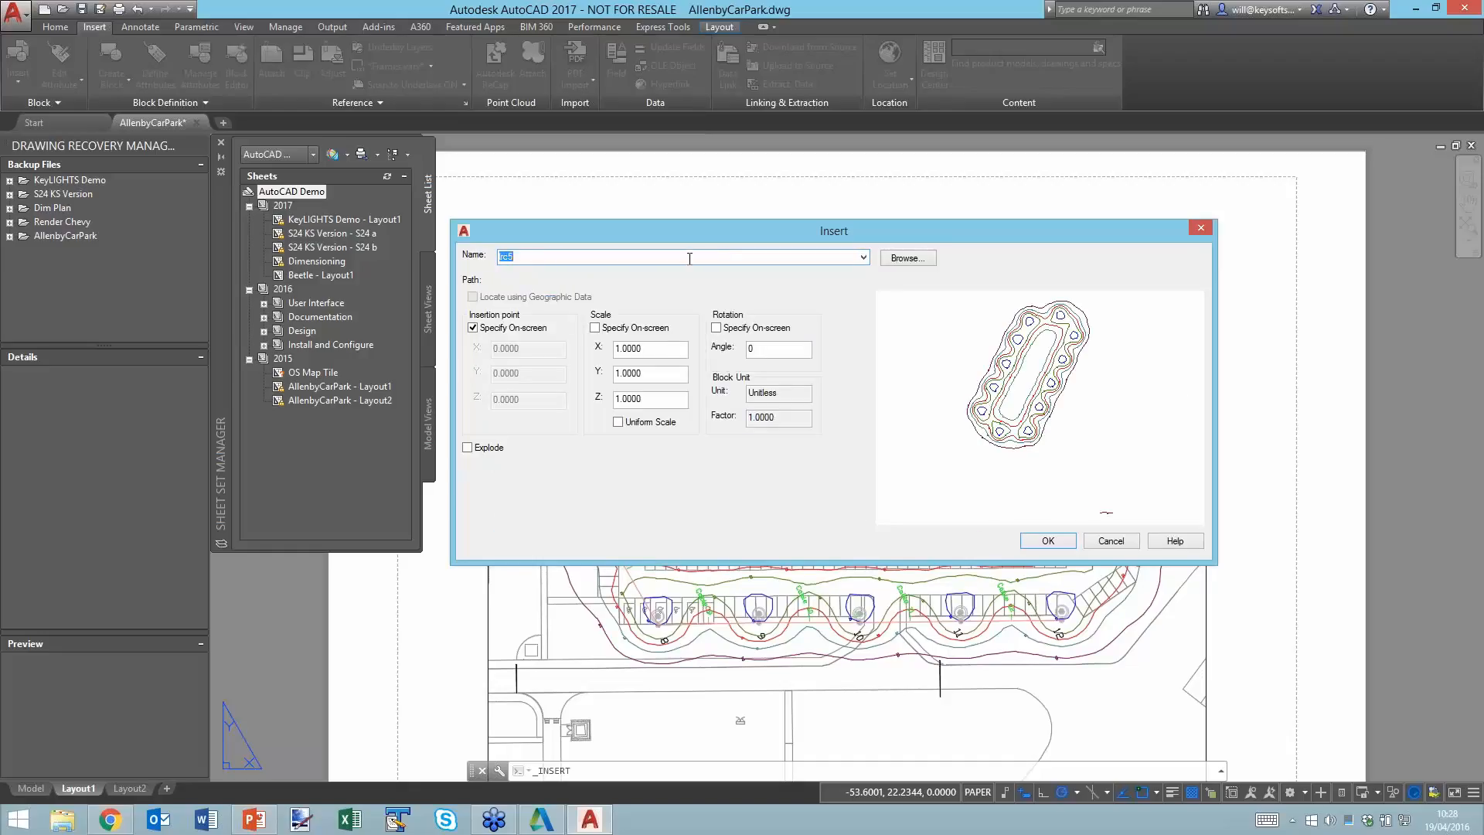
# Preview the block 3-XXXGEN-43-GA-A1-01$0$310_DOOR_1000 and close the Insert dialog without inserting anything.
pyautogui.scroll(-2, 690, 259)
pyautogui.scroll(2, 691, 258)
pyautogui.write('3')
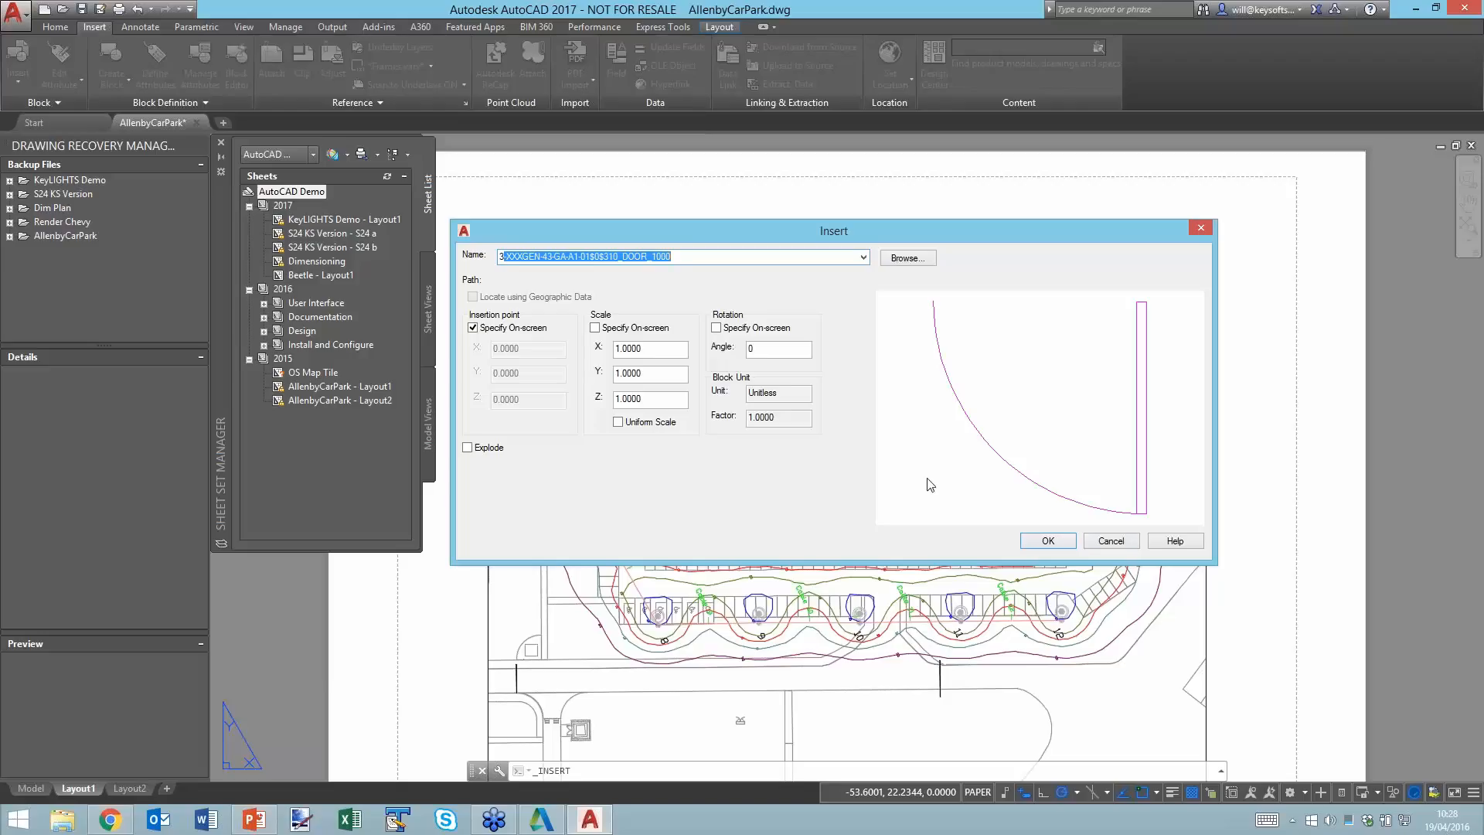
pyautogui.click(1113, 541)
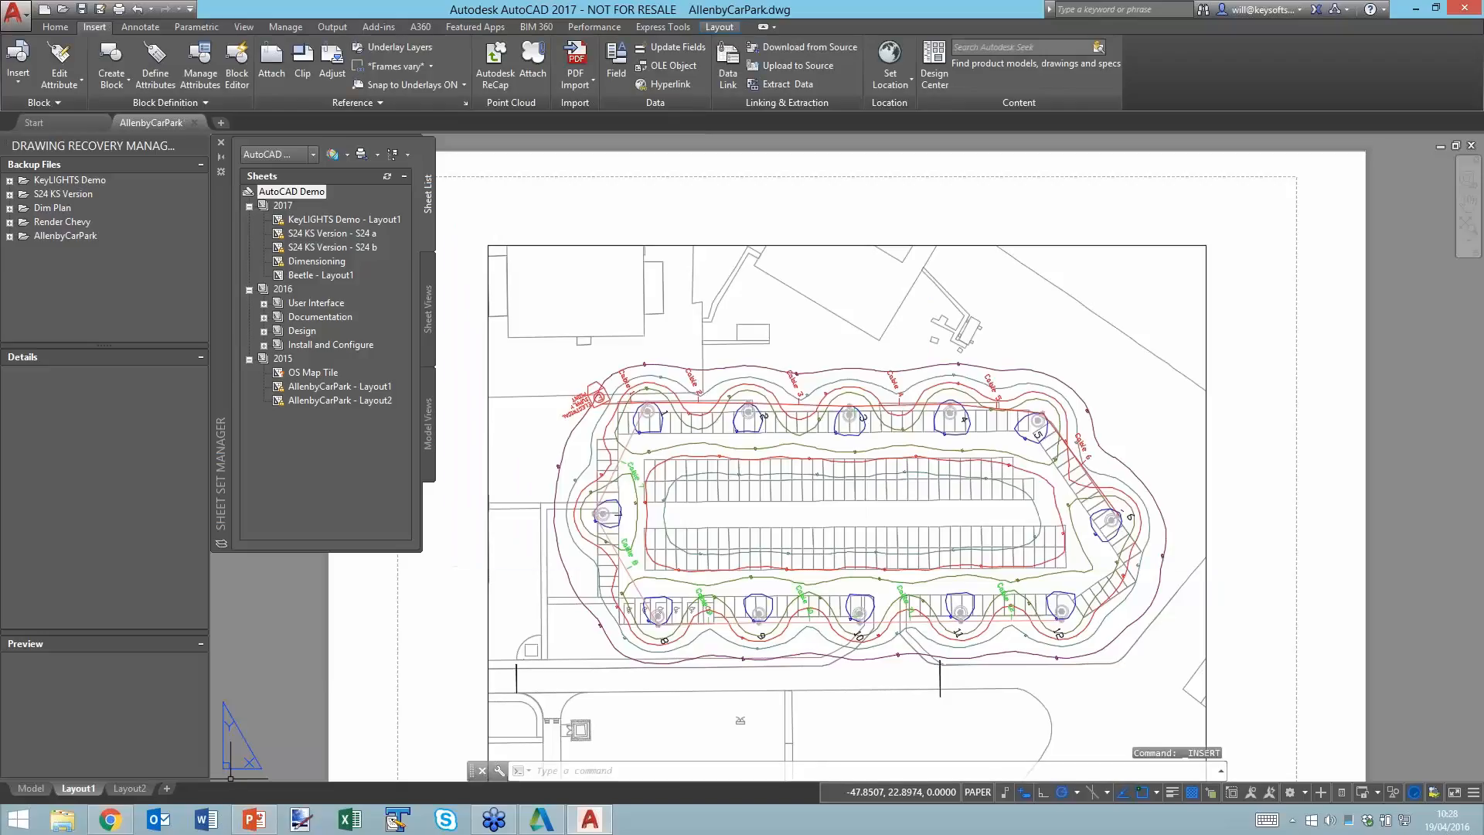
# Switch to PowerPoint, present from slide 22 through the "Persistent across sessions!" slide and leave the slide show.
pyautogui.click(256, 825)
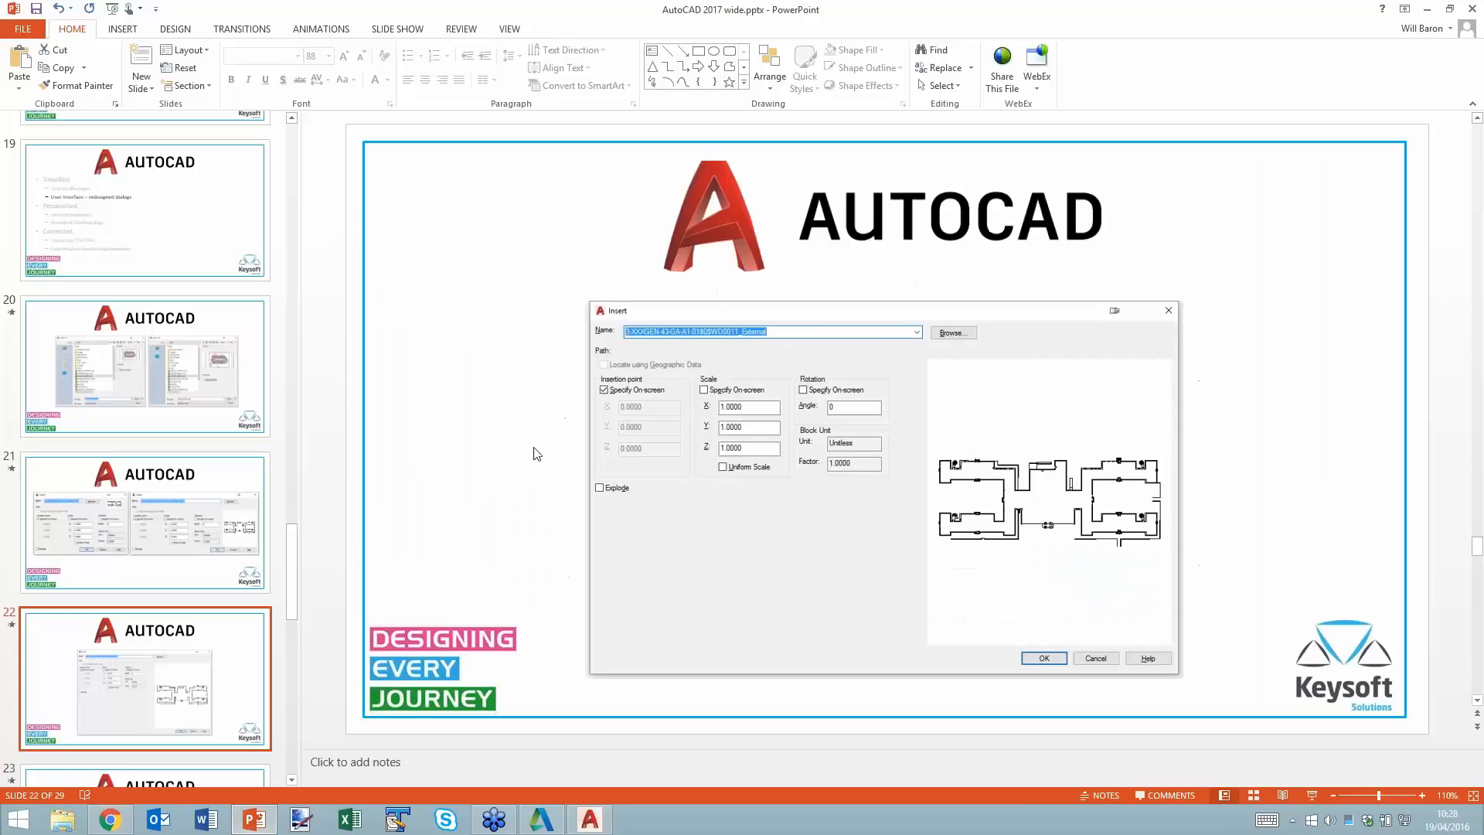
pyautogui.hotkey('shift', 'F5')
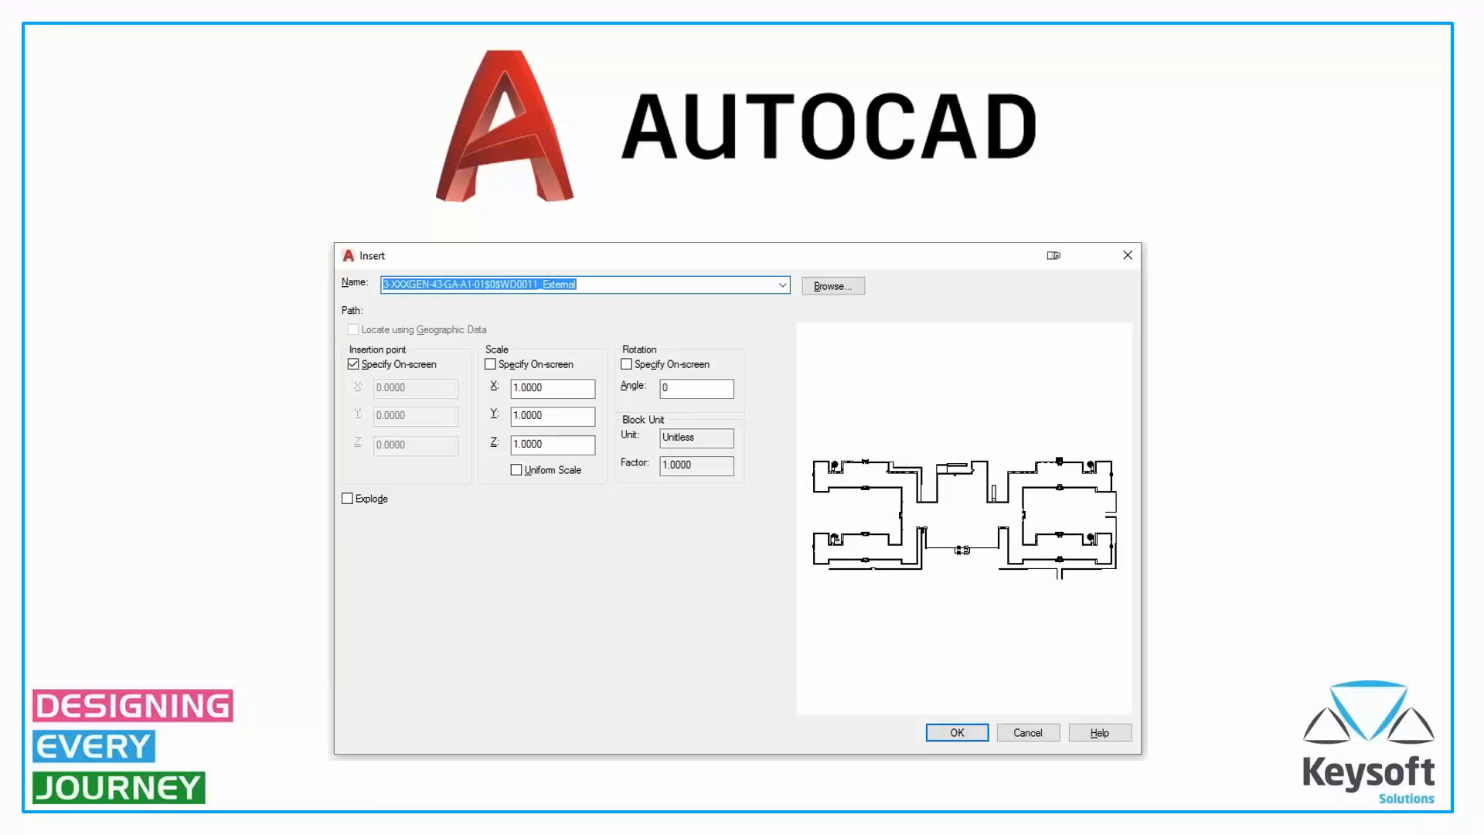
pyautogui.press('Right')
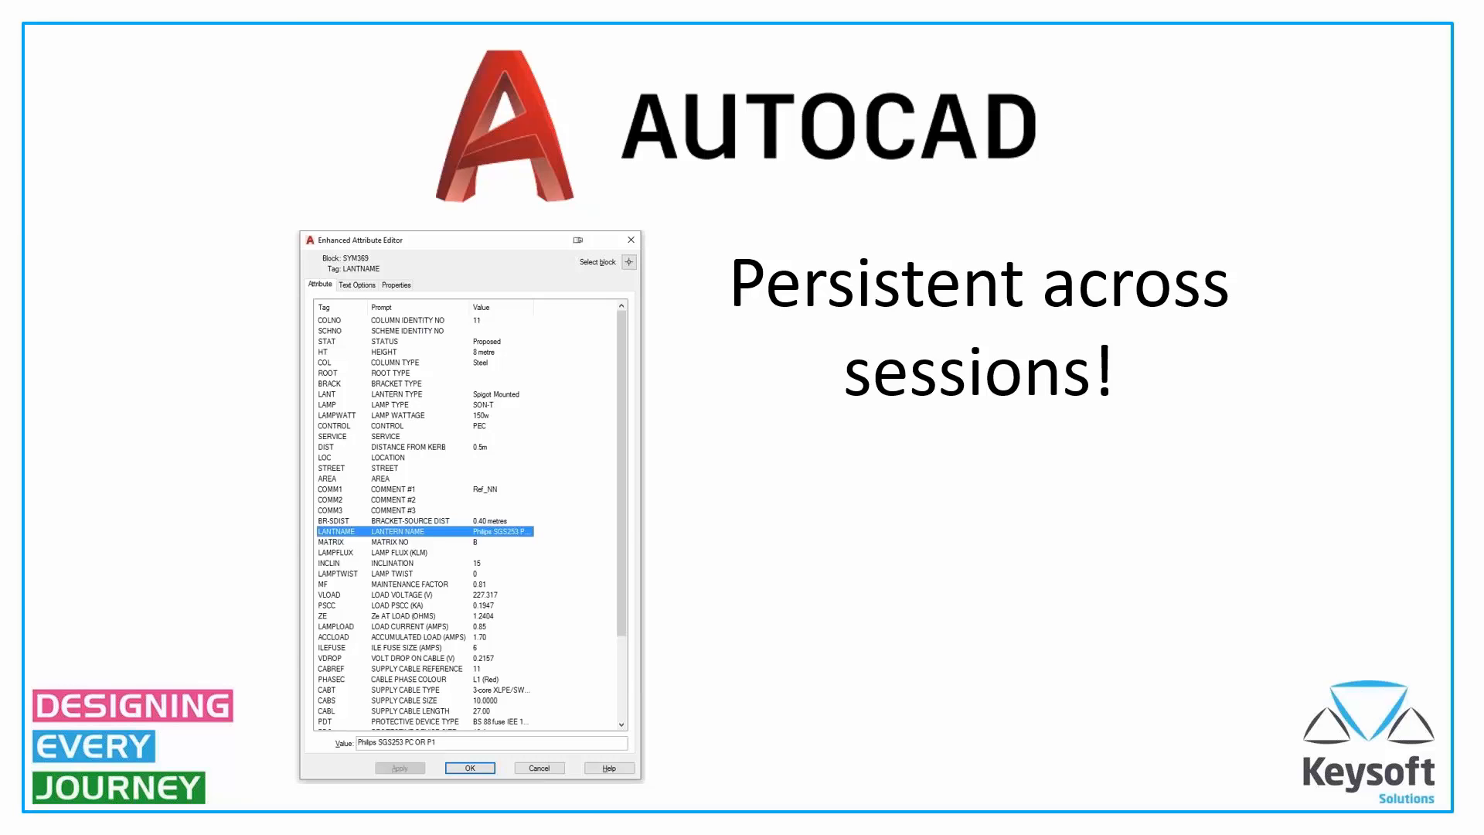
pyautogui.press('Escape')
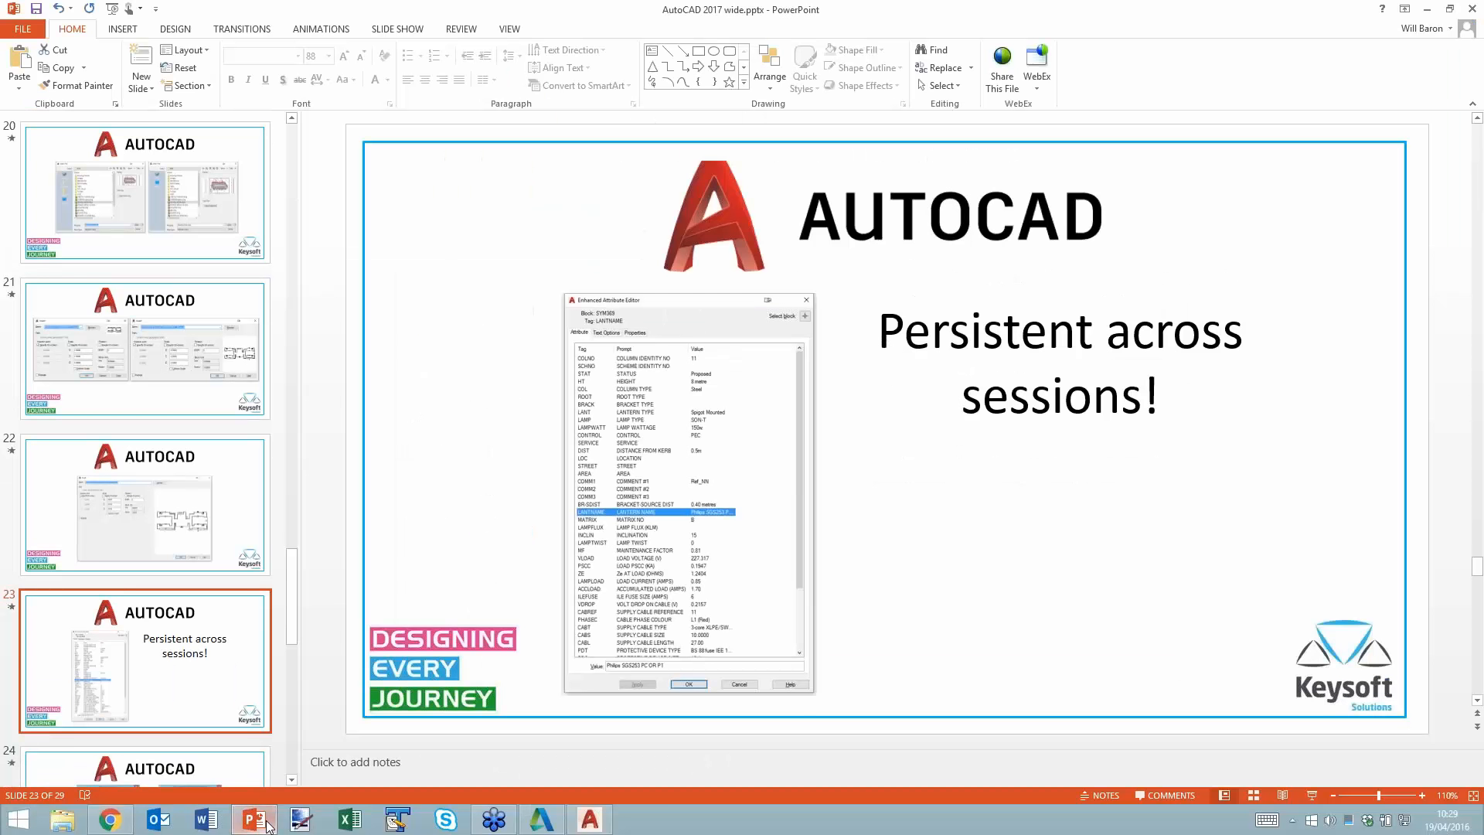
# Switch back to AutoCAD and close the Drawing Recovery Manager.
pyautogui.click(590, 819)
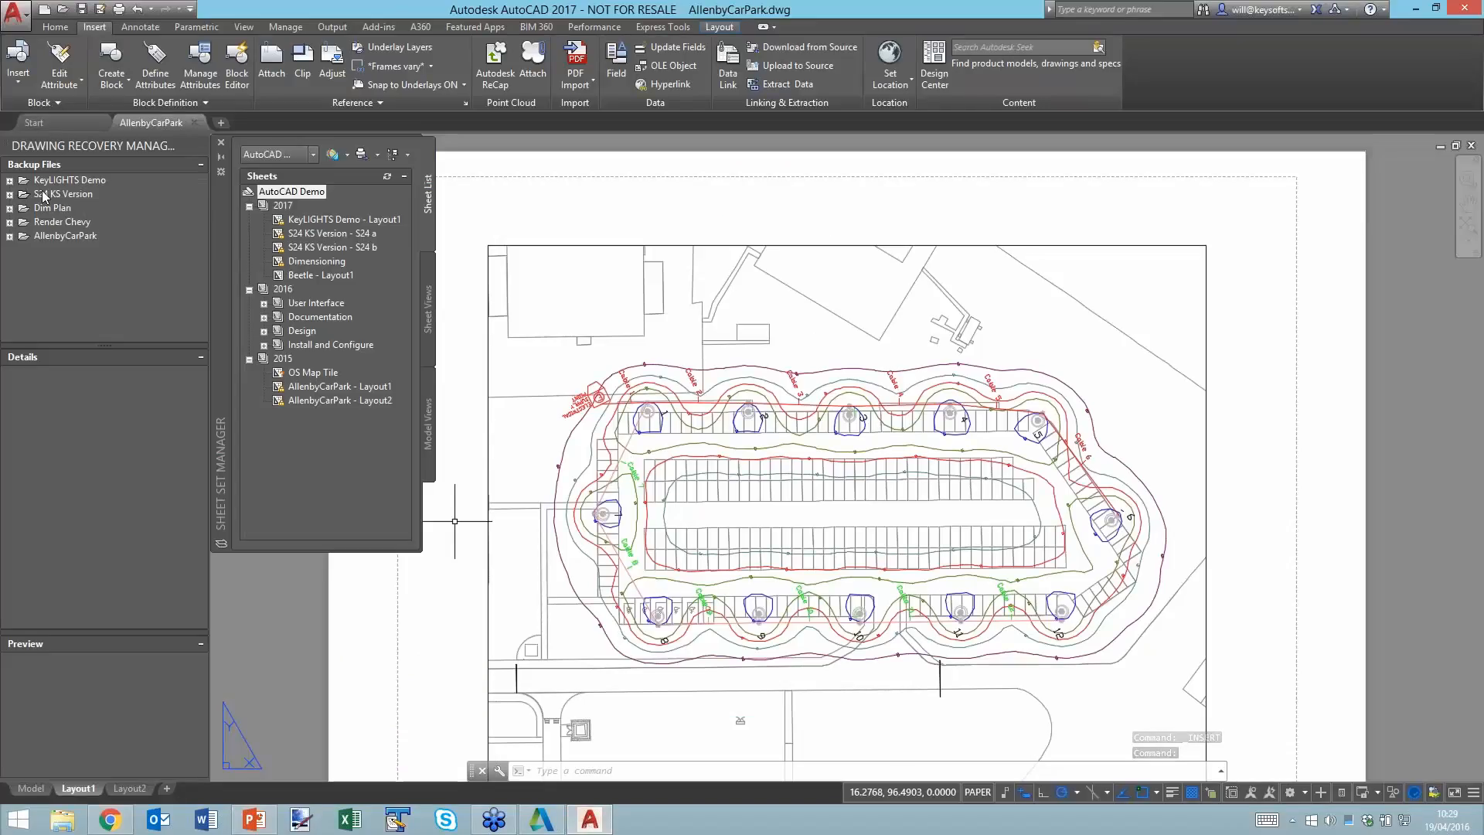
pyautogui.click(201, 144)
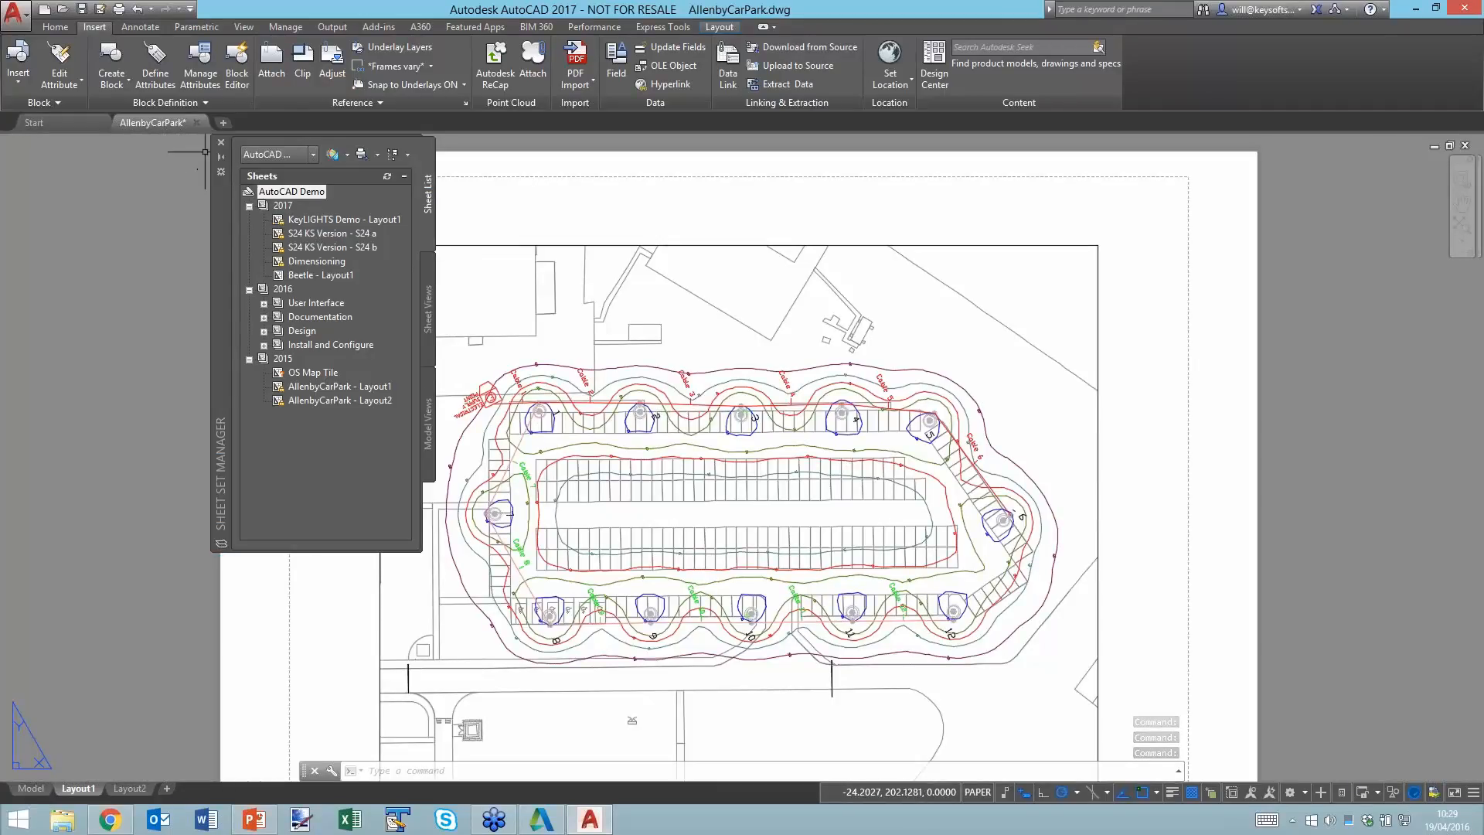
# Open the sheet S24 KS Version - S24 a with proxy graphics shown and move the Sheet Set Manager aside.
pyautogui.doubleClick(309, 231)
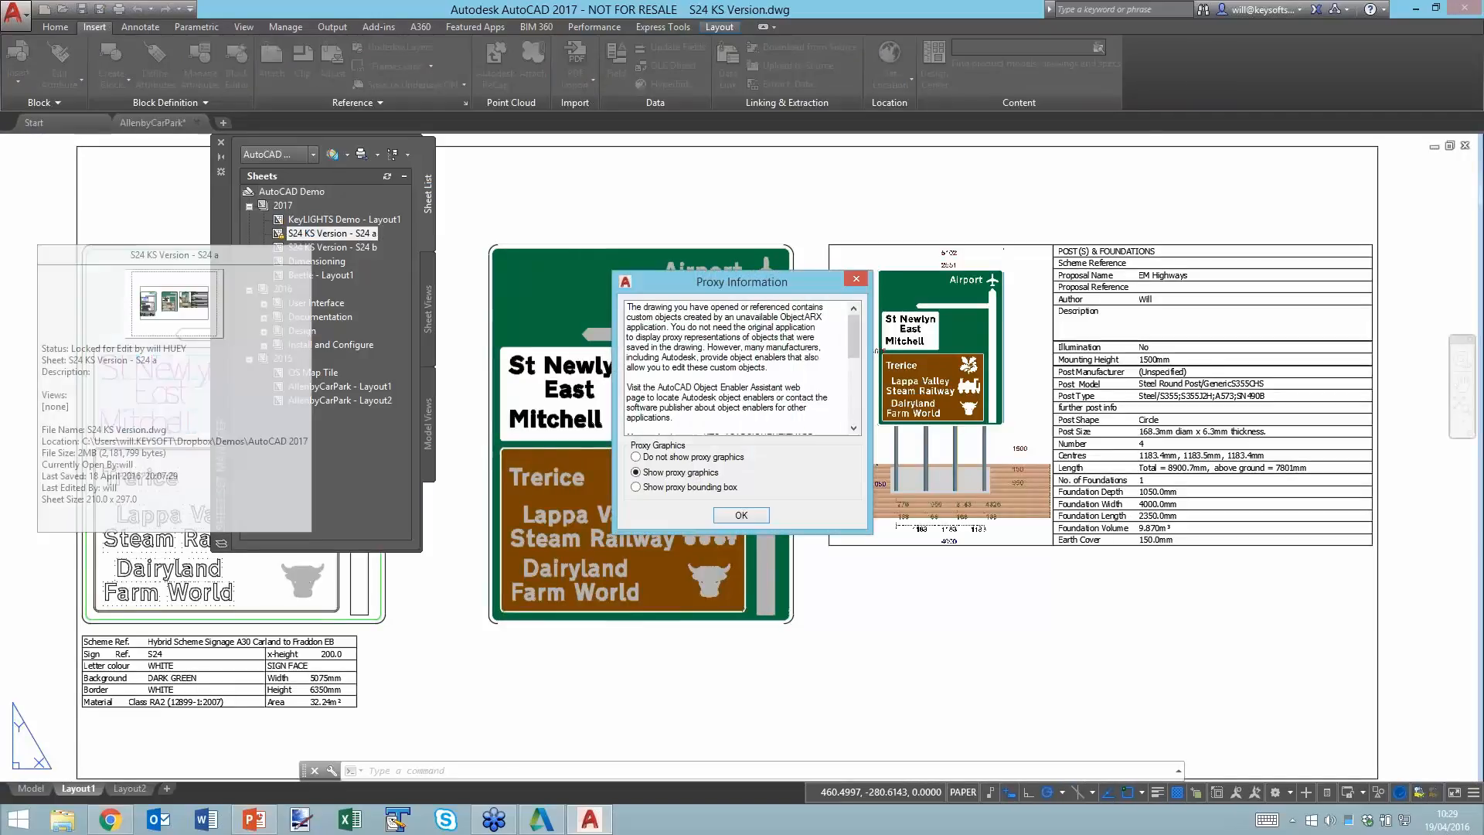
pyautogui.click(741, 515)
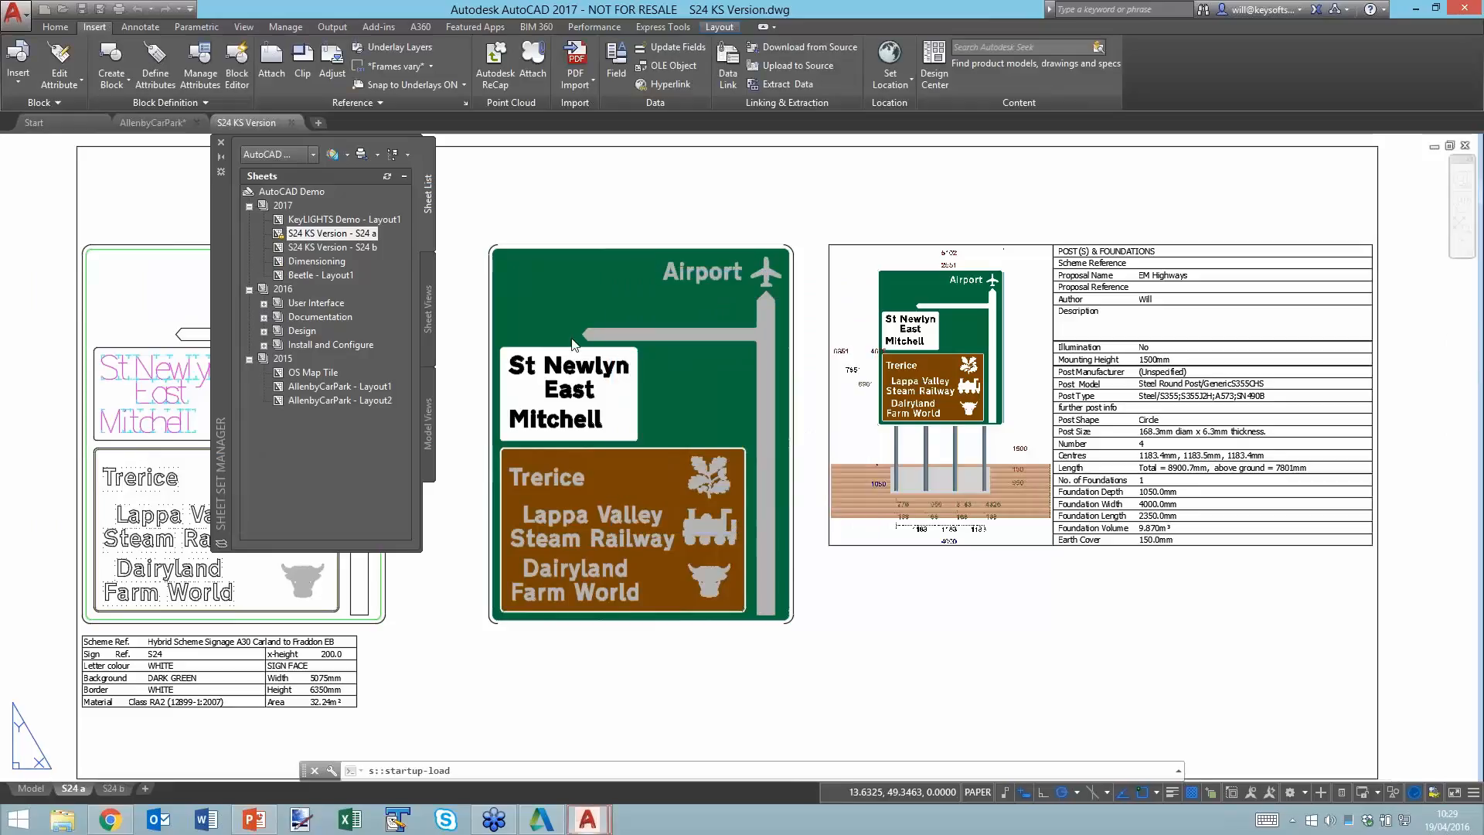
pyautogui.moveTo(222, 244); pyautogui.dragTo(101, 285)
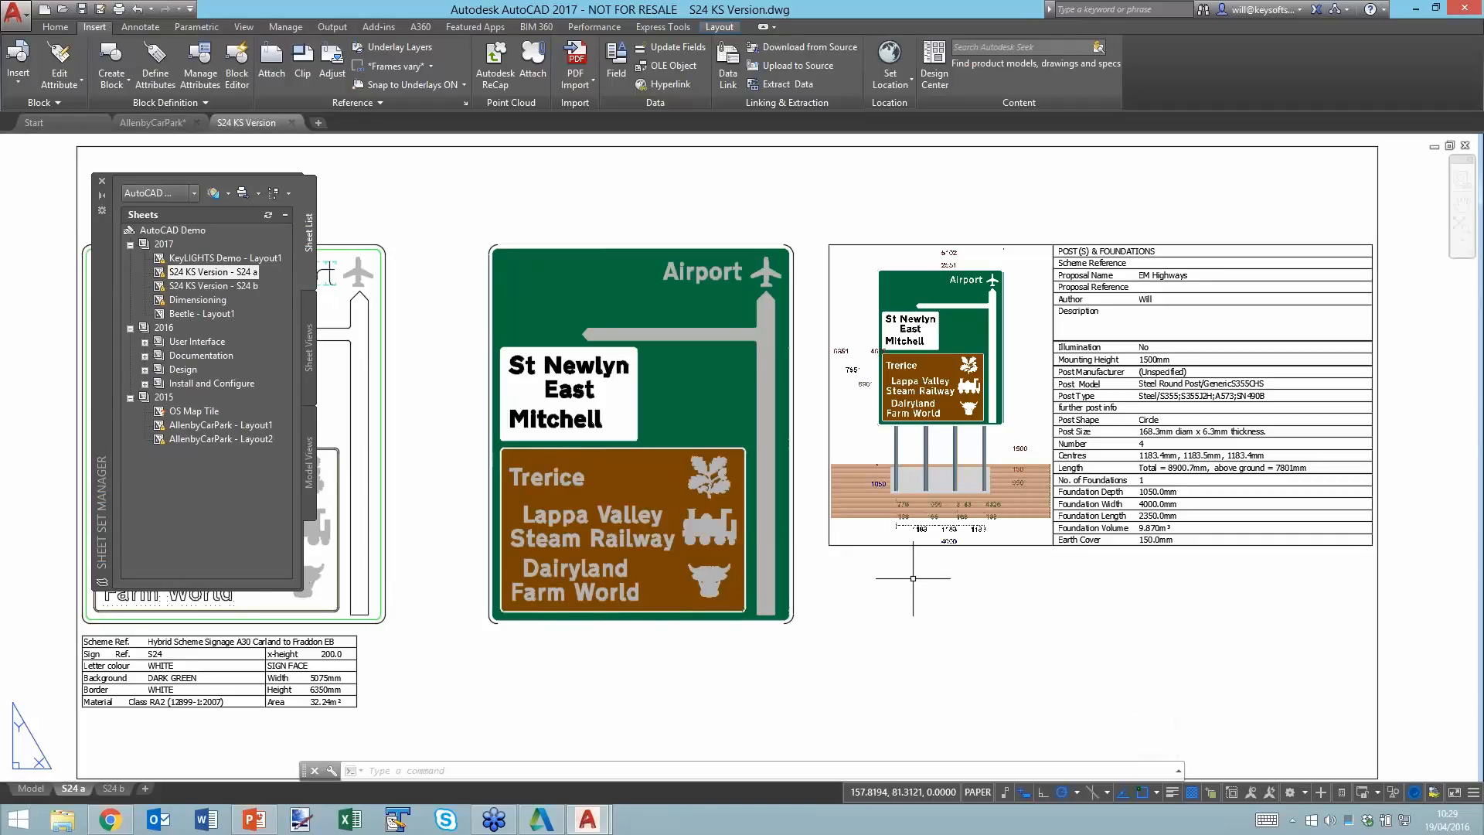
pyautogui.write('eattedit')
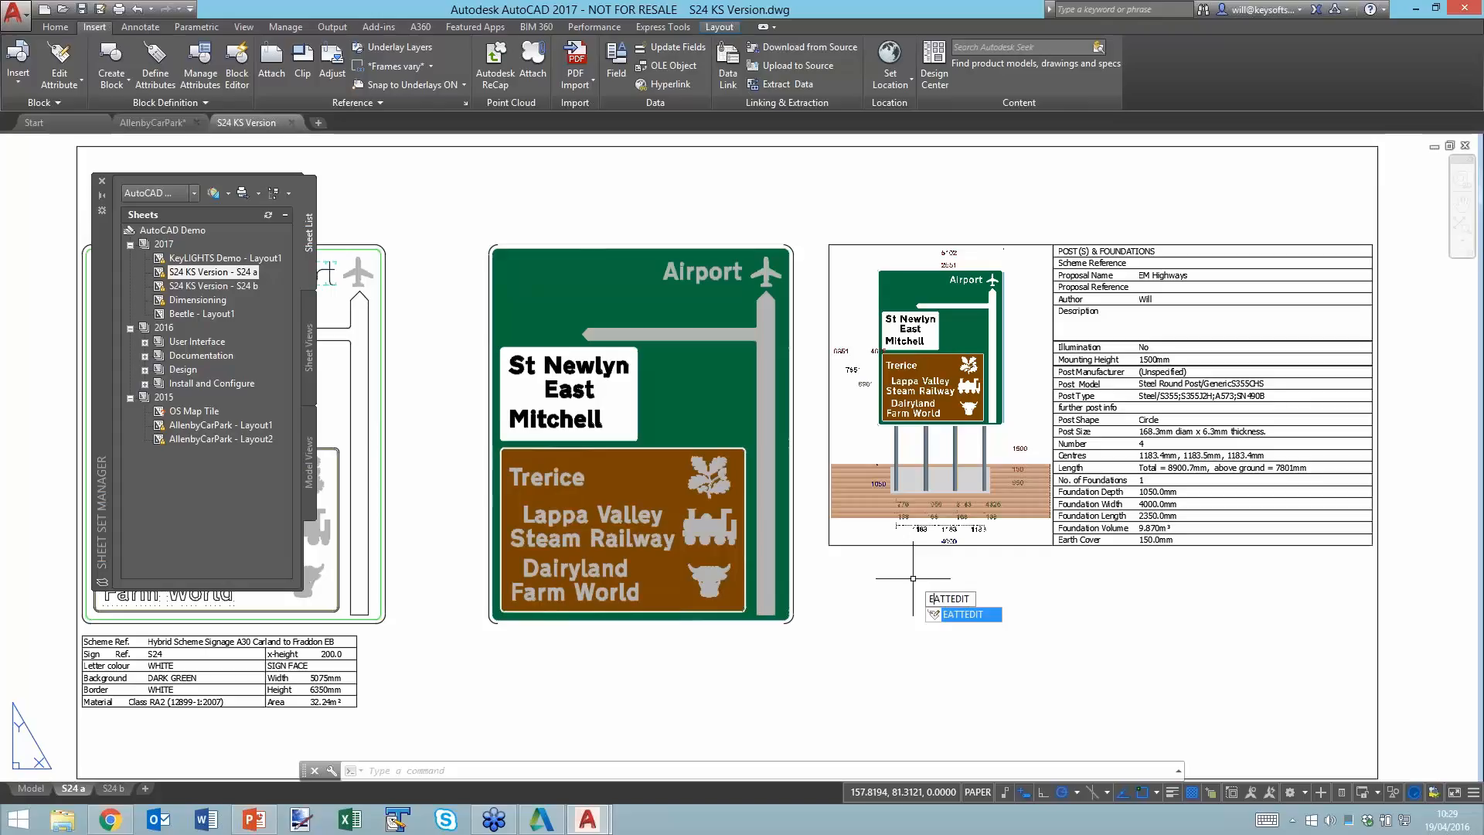
pyautogui.press('Return')
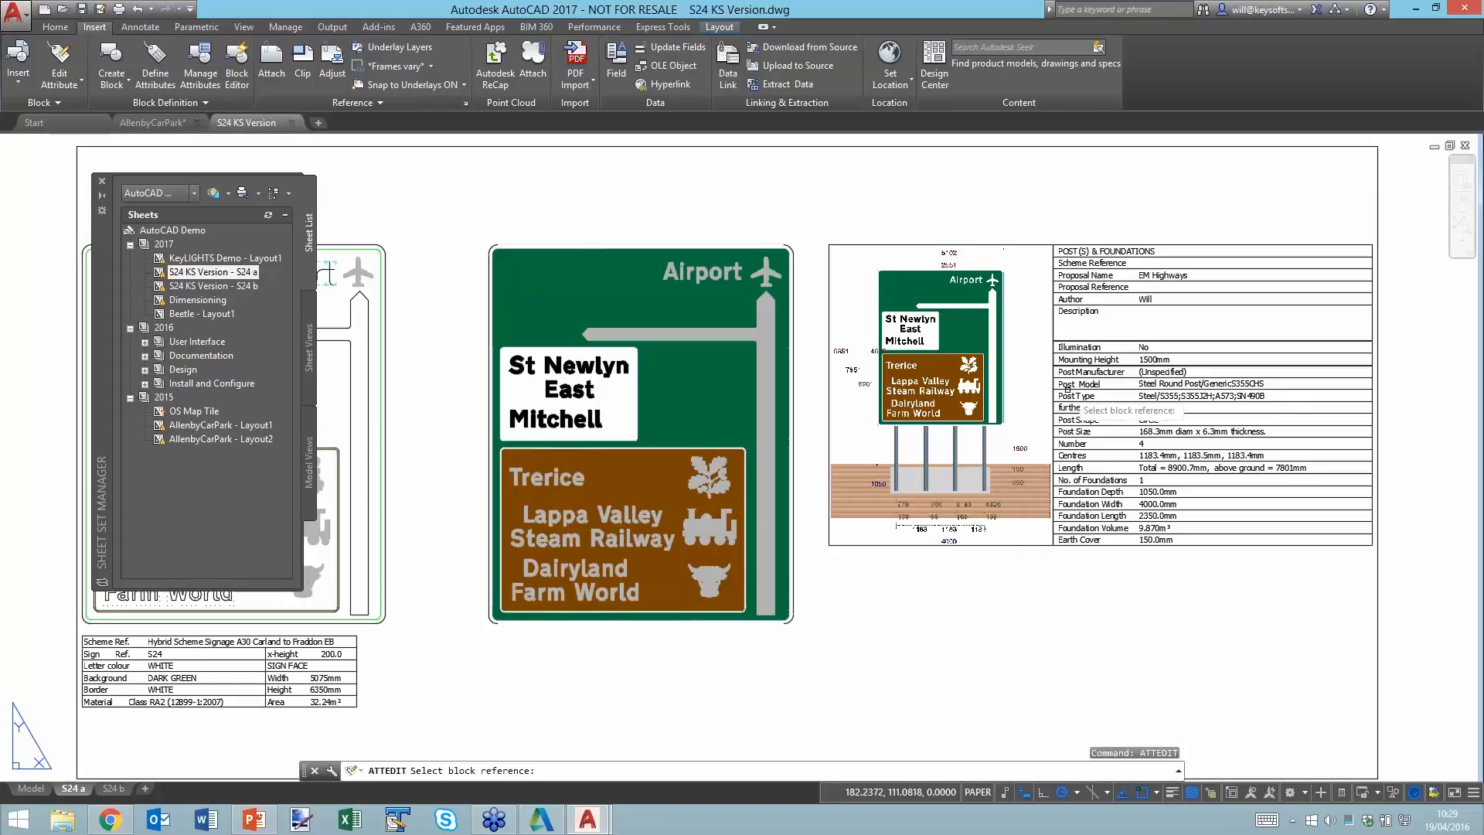
pyautogui.click(1139, 384)
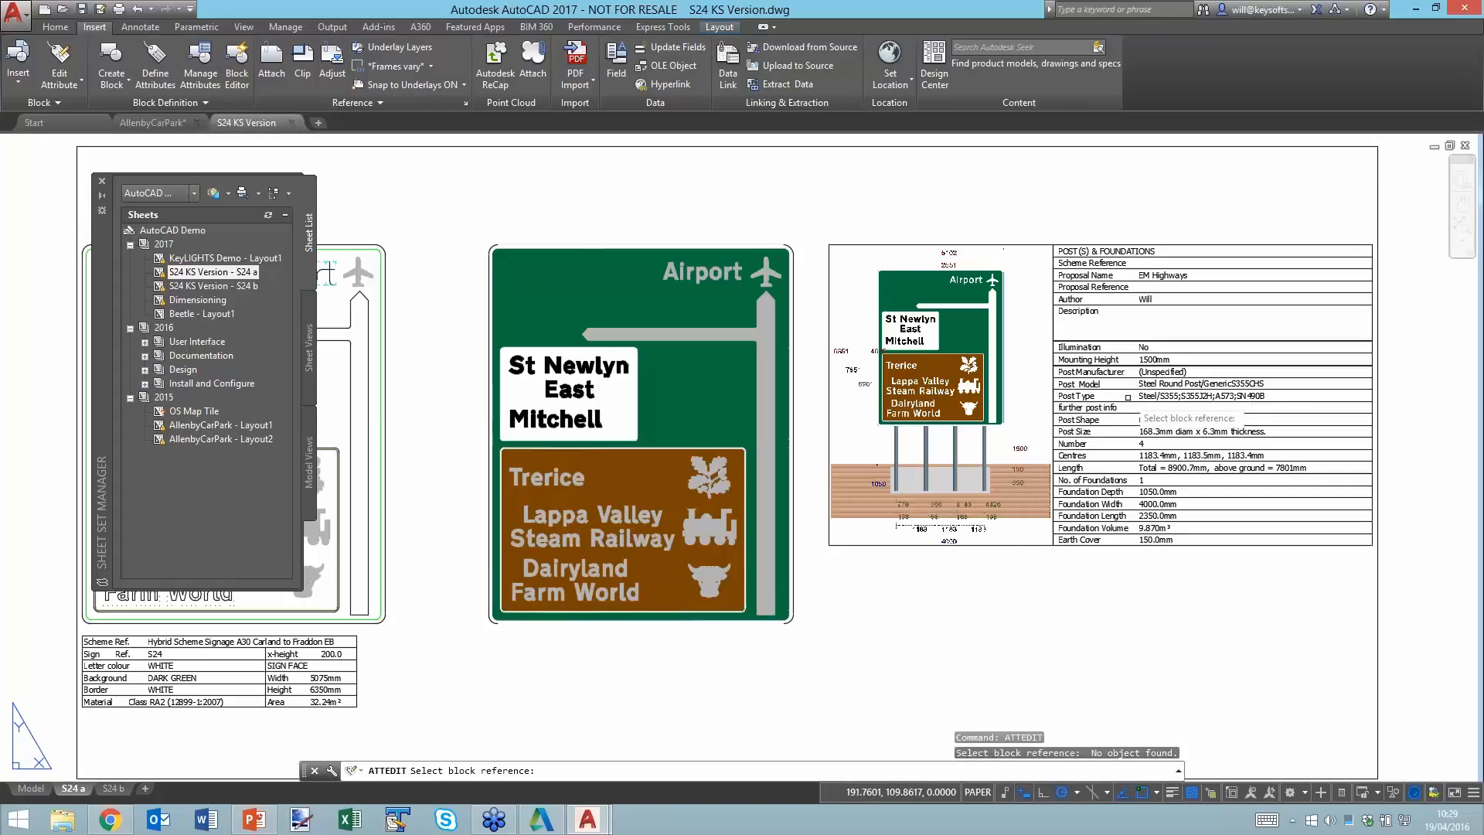
pyautogui.click(1123, 390)
pyautogui.press('Escape')
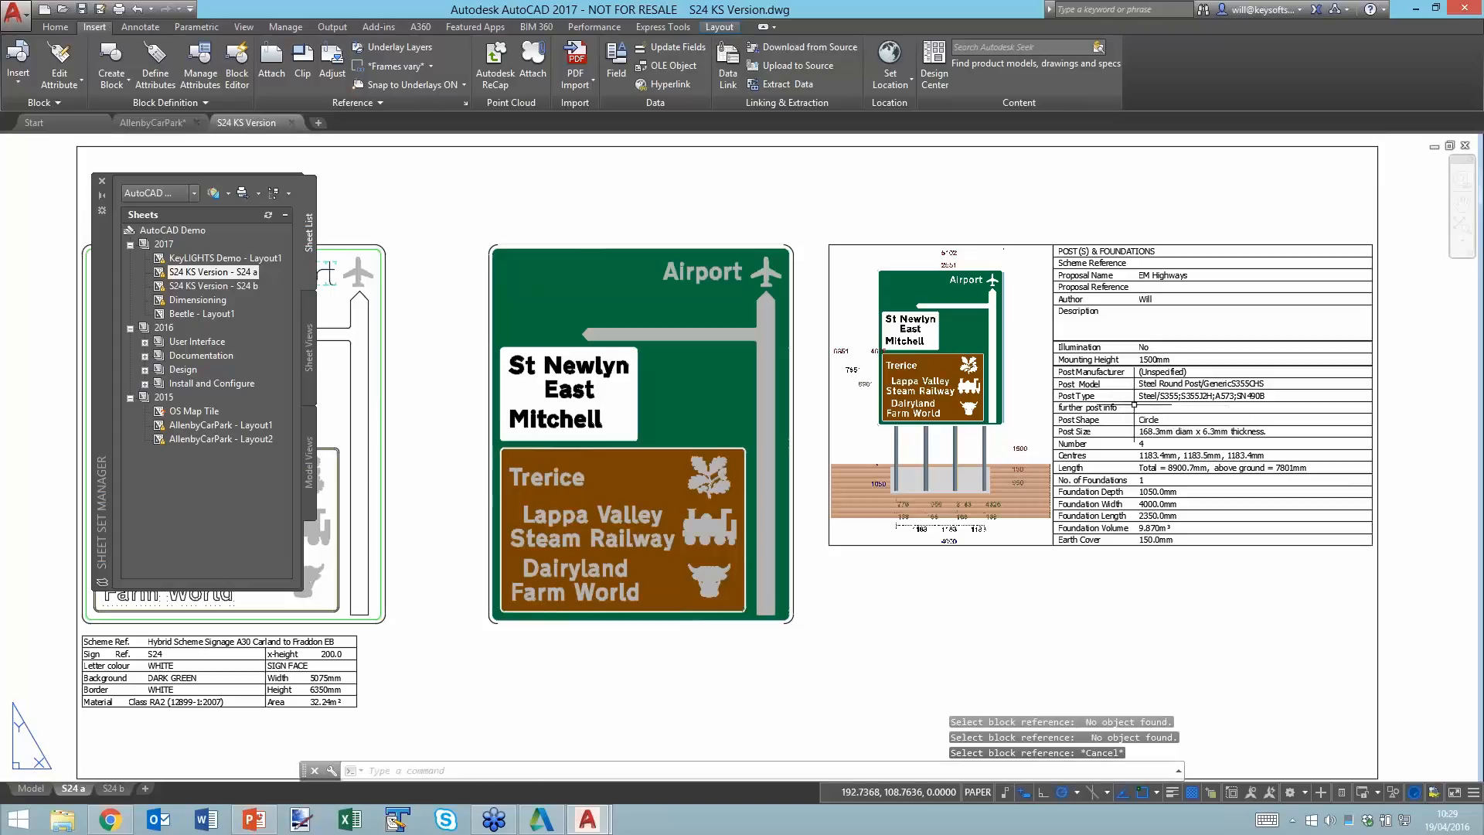
pyautogui.click(1121, 402)
pyautogui.press('Escape')
# Run ATTEDIT on the post and foundations table block, widen the Edit Attributes dialog and close it without changing any attribute.
pyautogui.doubleClick(1123, 394)
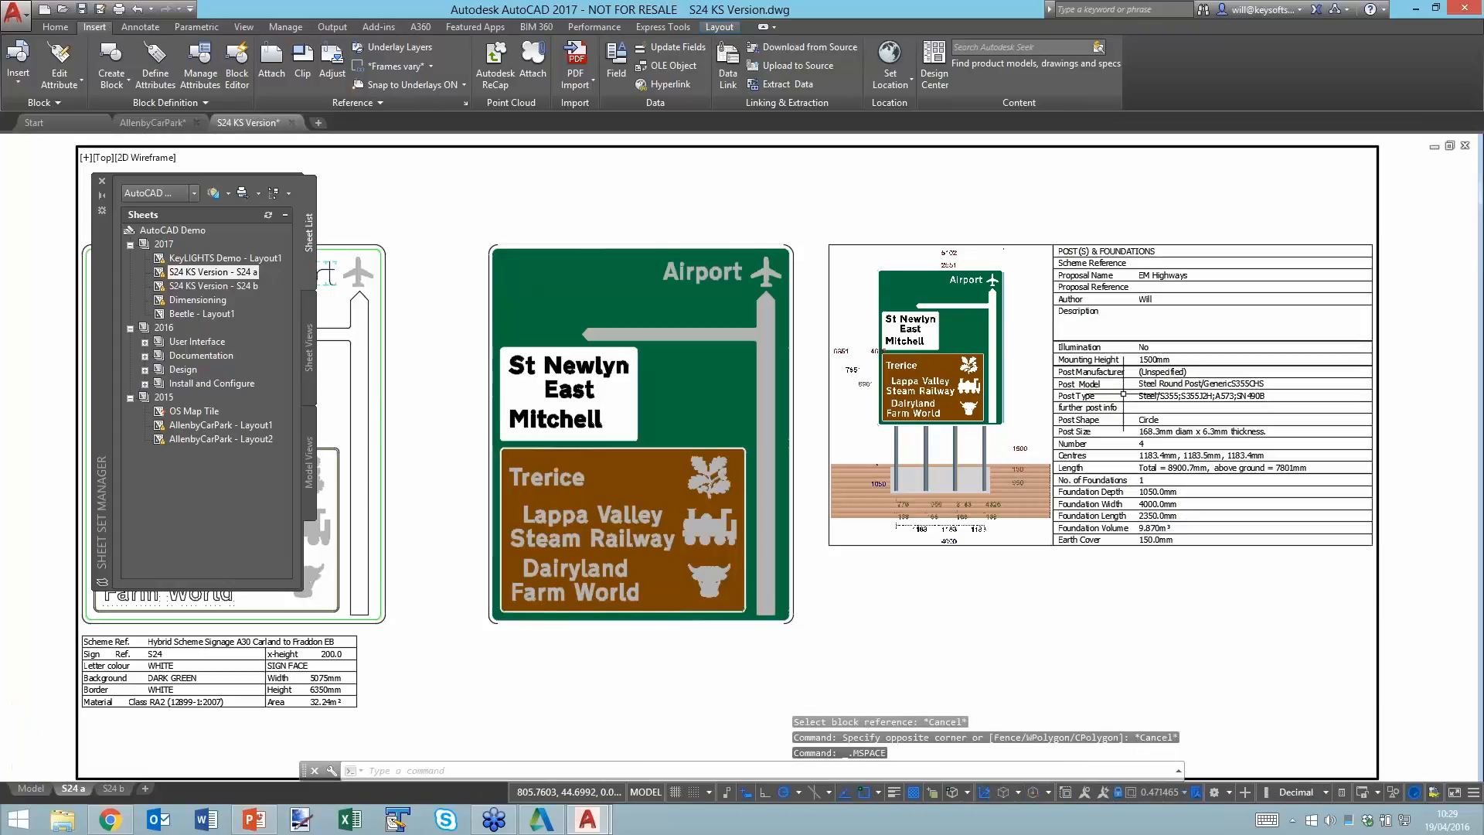
pyautogui.write('attedit')
pyautogui.press('Return')
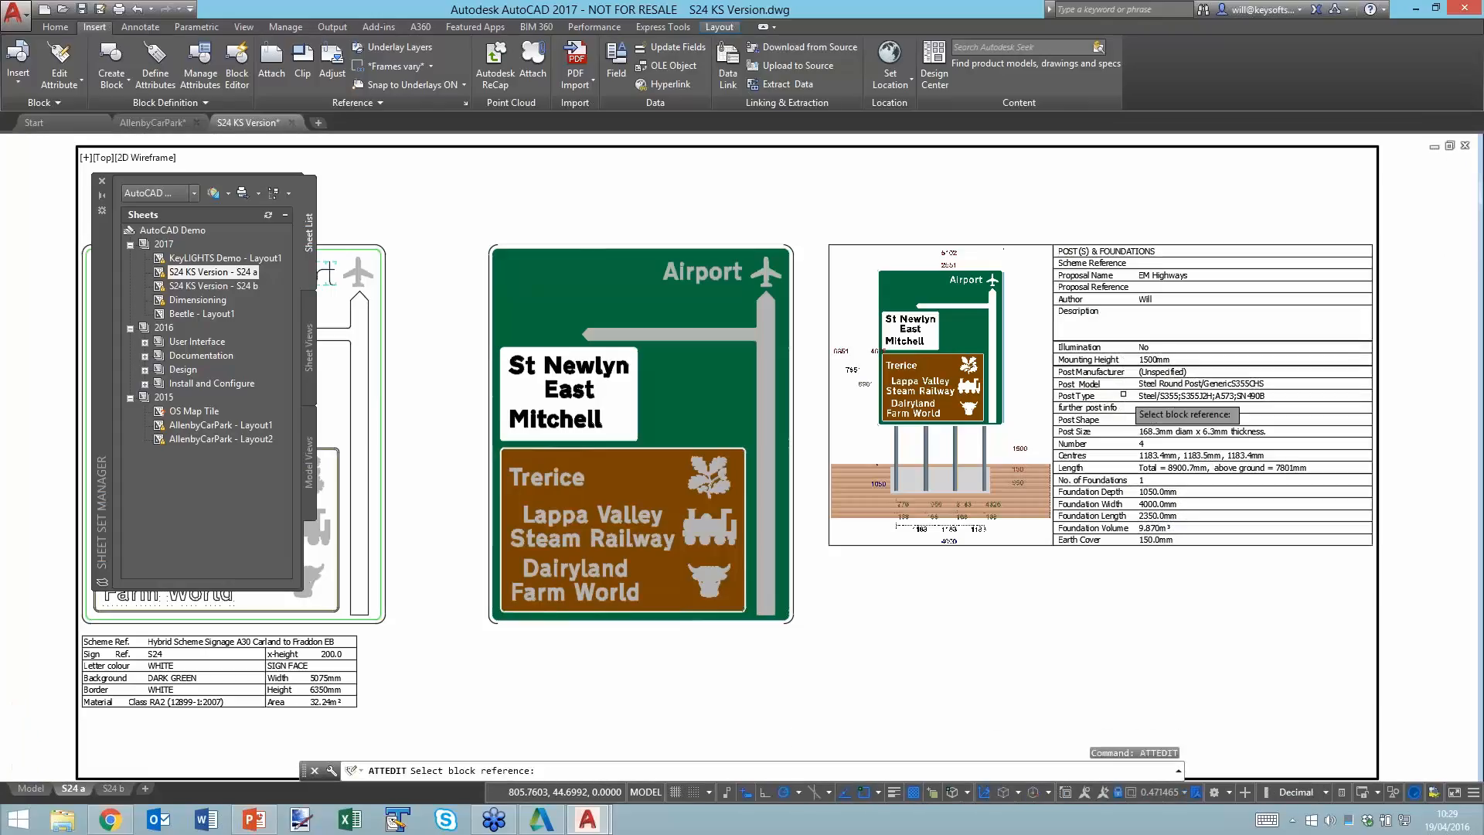
pyautogui.click(1156, 412)
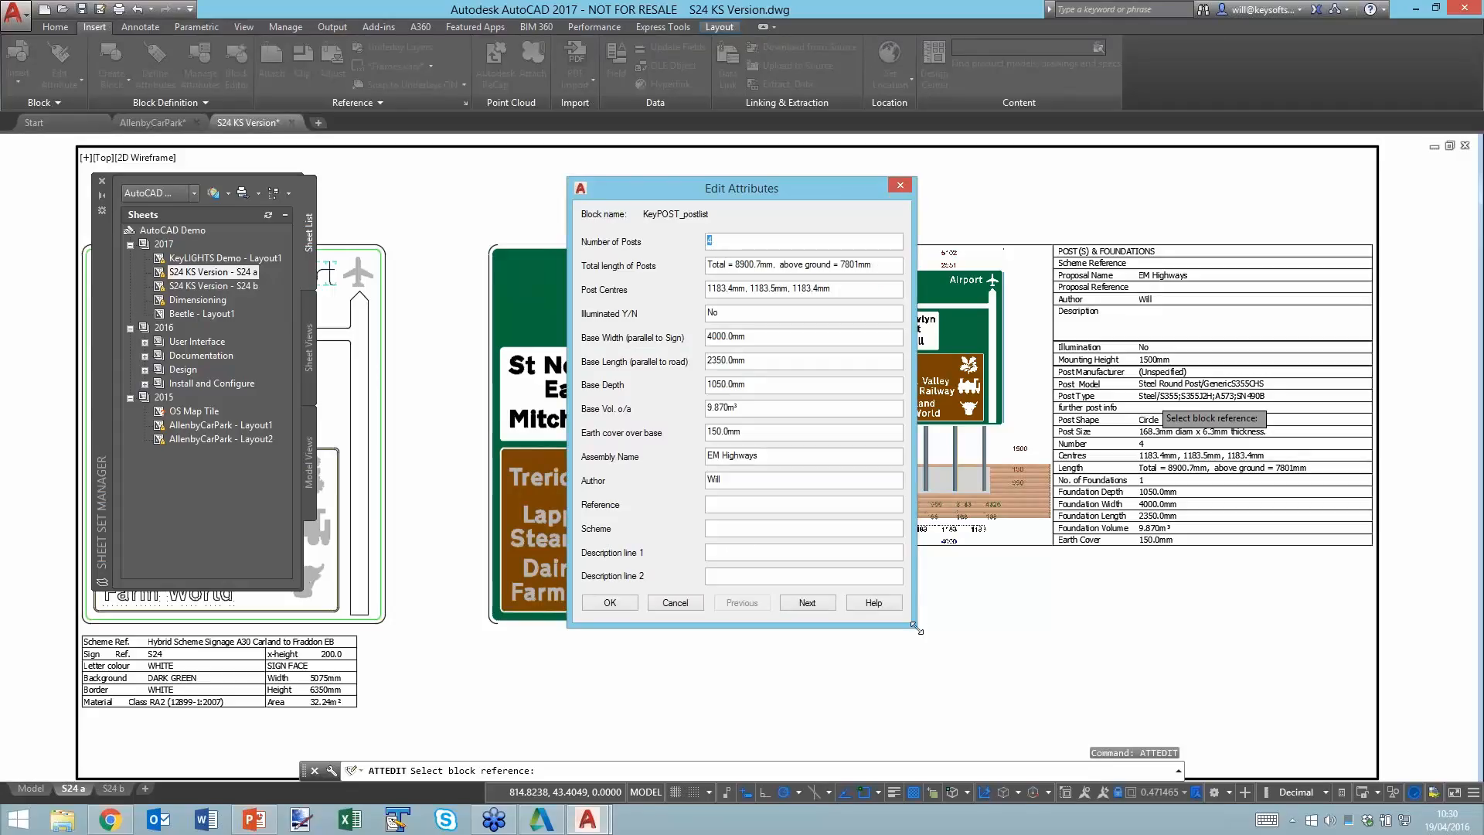
pyautogui.moveTo(915, 627); pyautogui.dragTo(959, 701)
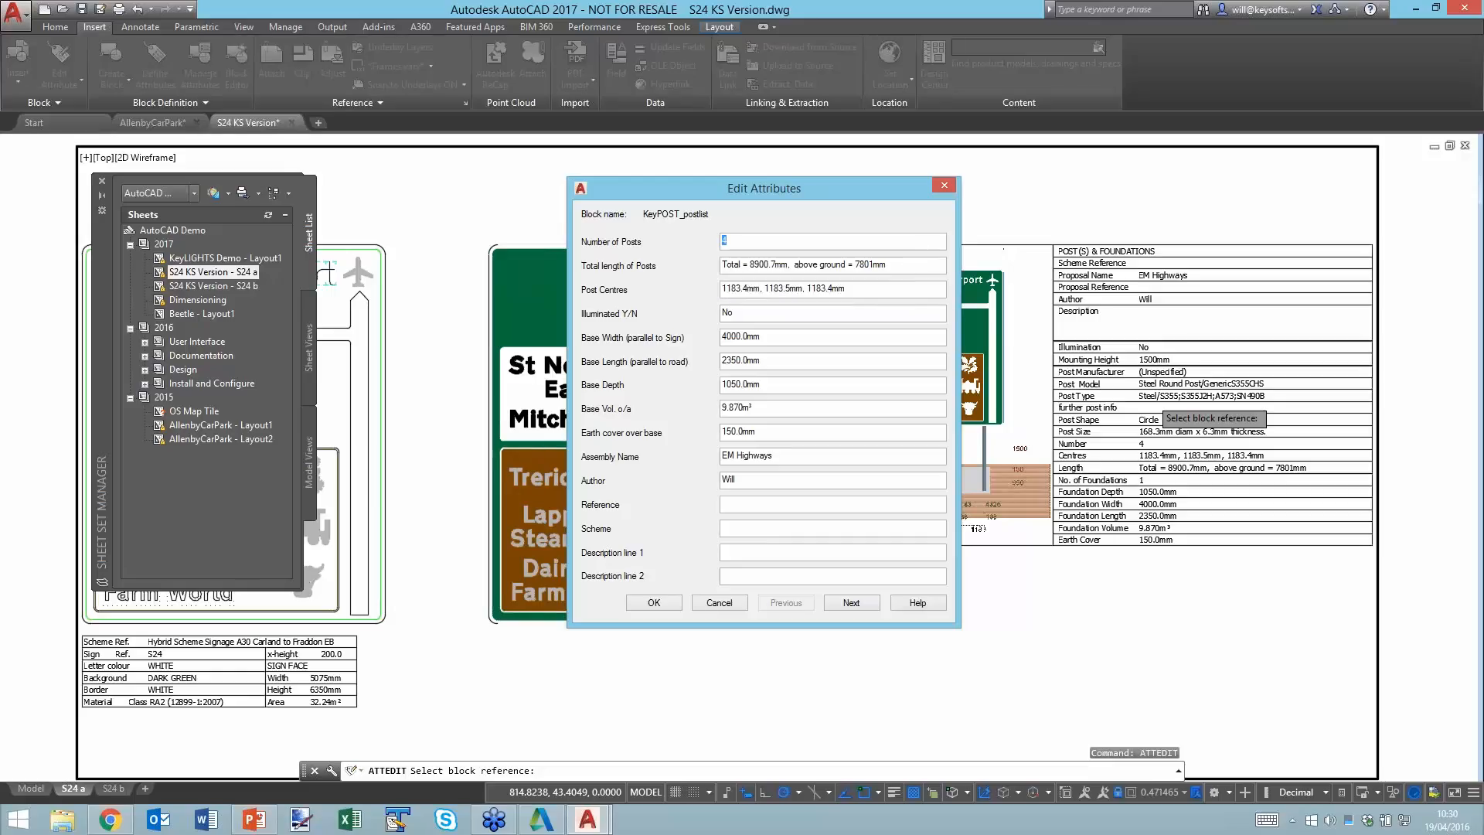
pyautogui.click(727, 600)
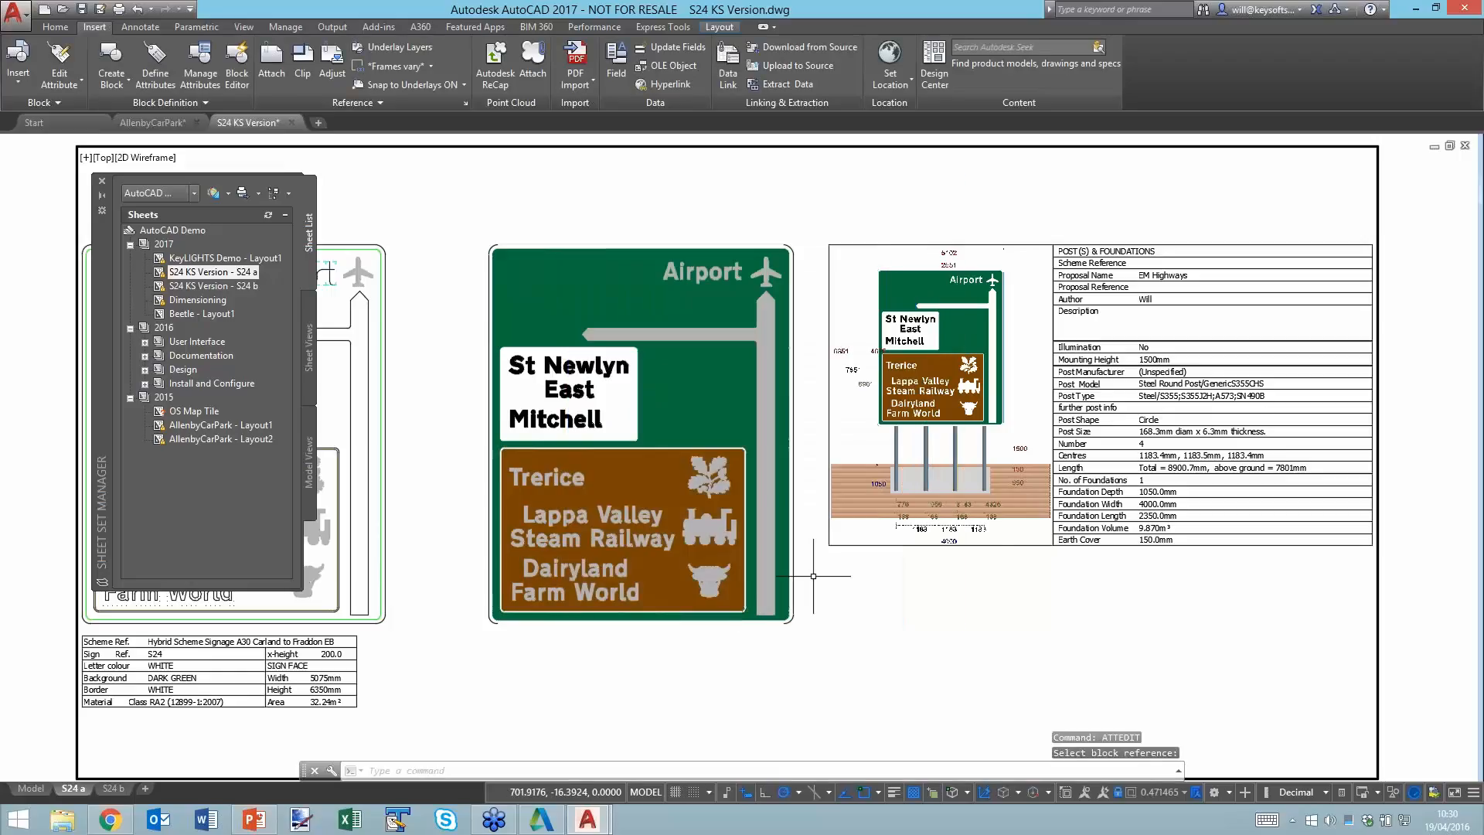
# Open the table block in the Enhanced Attribute Editor, enlarge the dialog, widen its Tag column and move it clear of the table.
pyautogui.doubleClick(1085, 422)
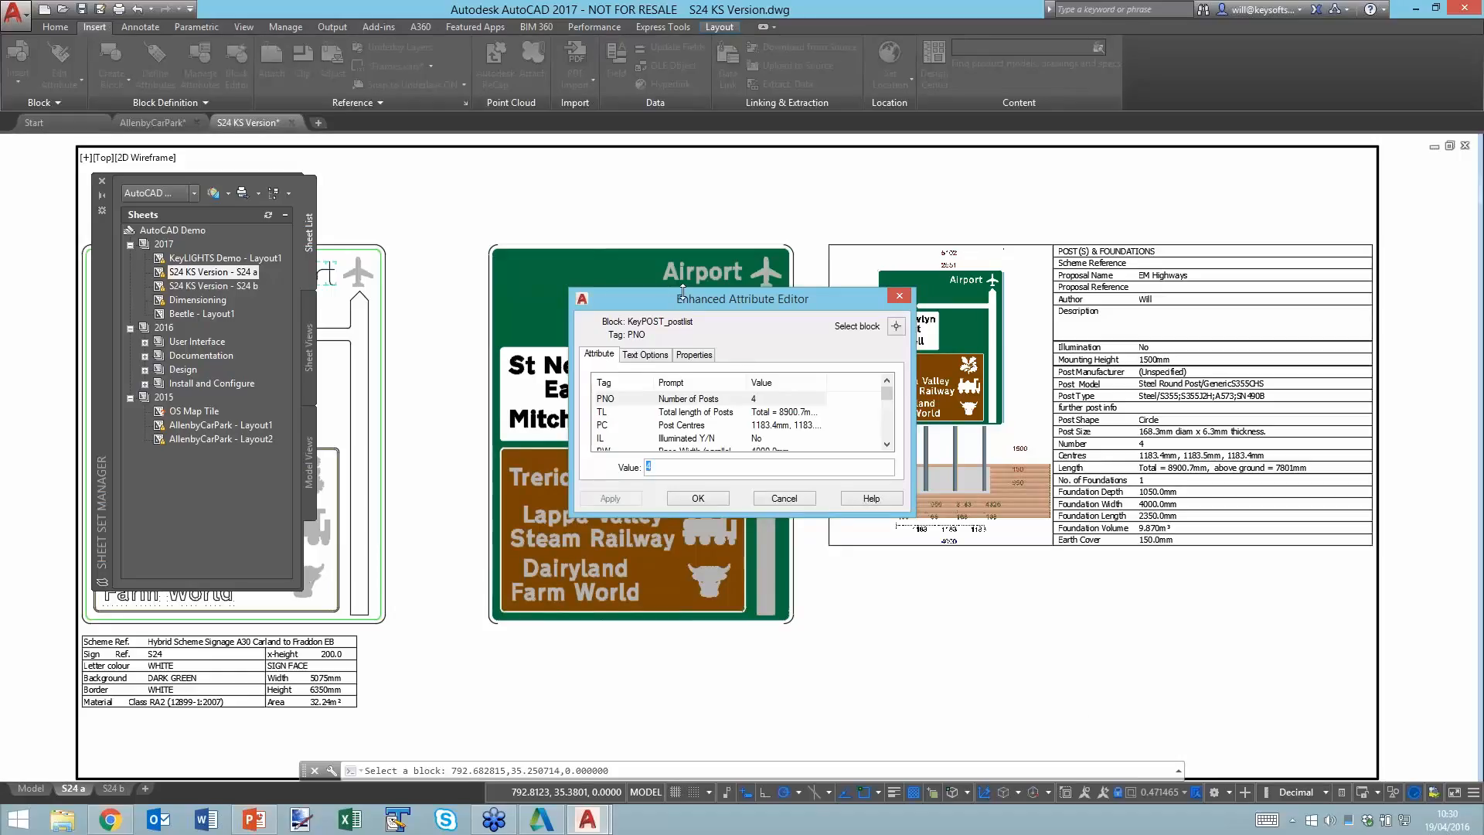
pyautogui.moveTo(634, 290); pyautogui.dragTo(634, 25)
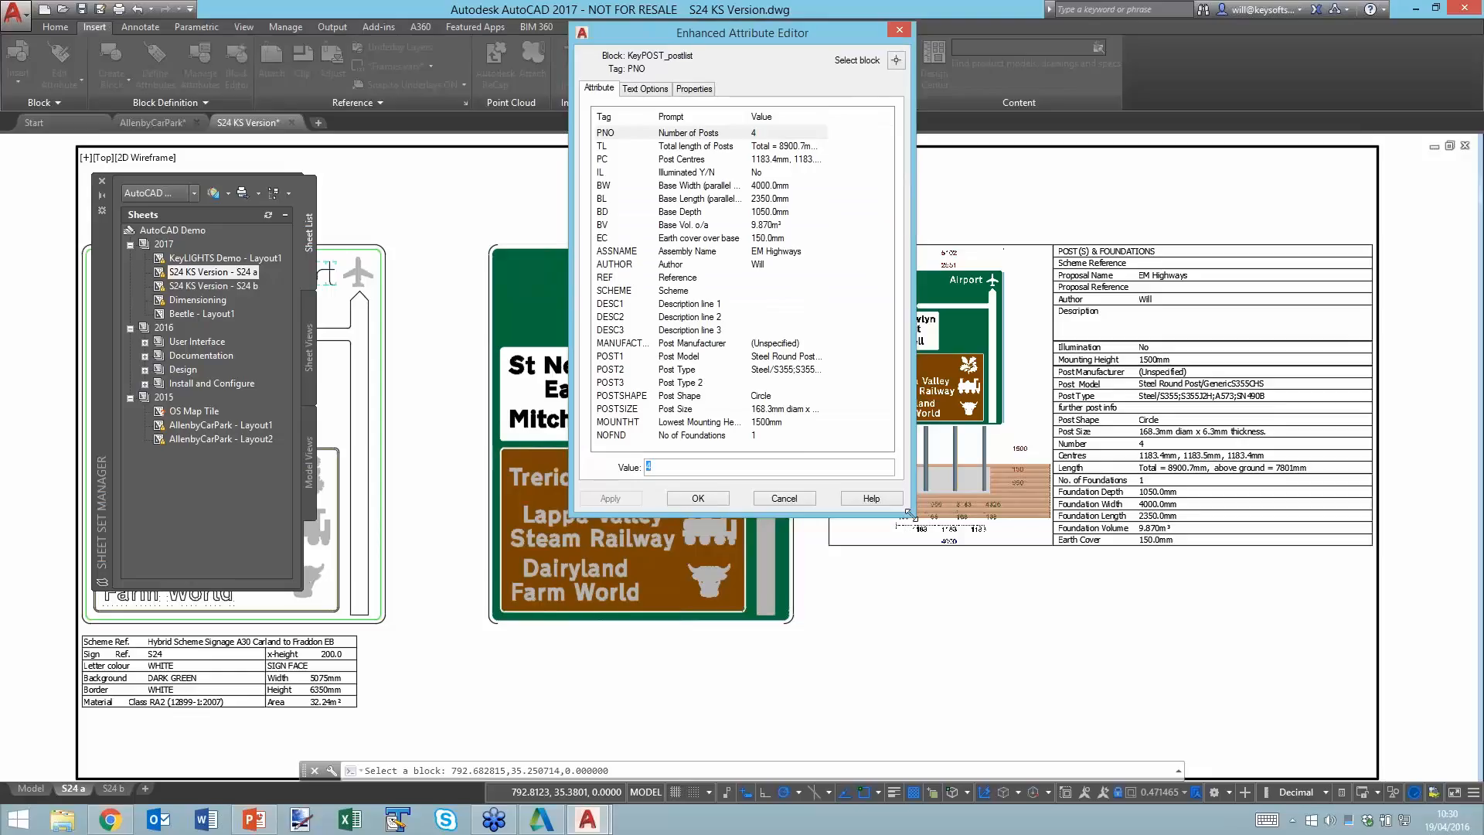
pyautogui.moveTo(914, 513); pyautogui.dragTo(1141, 703)
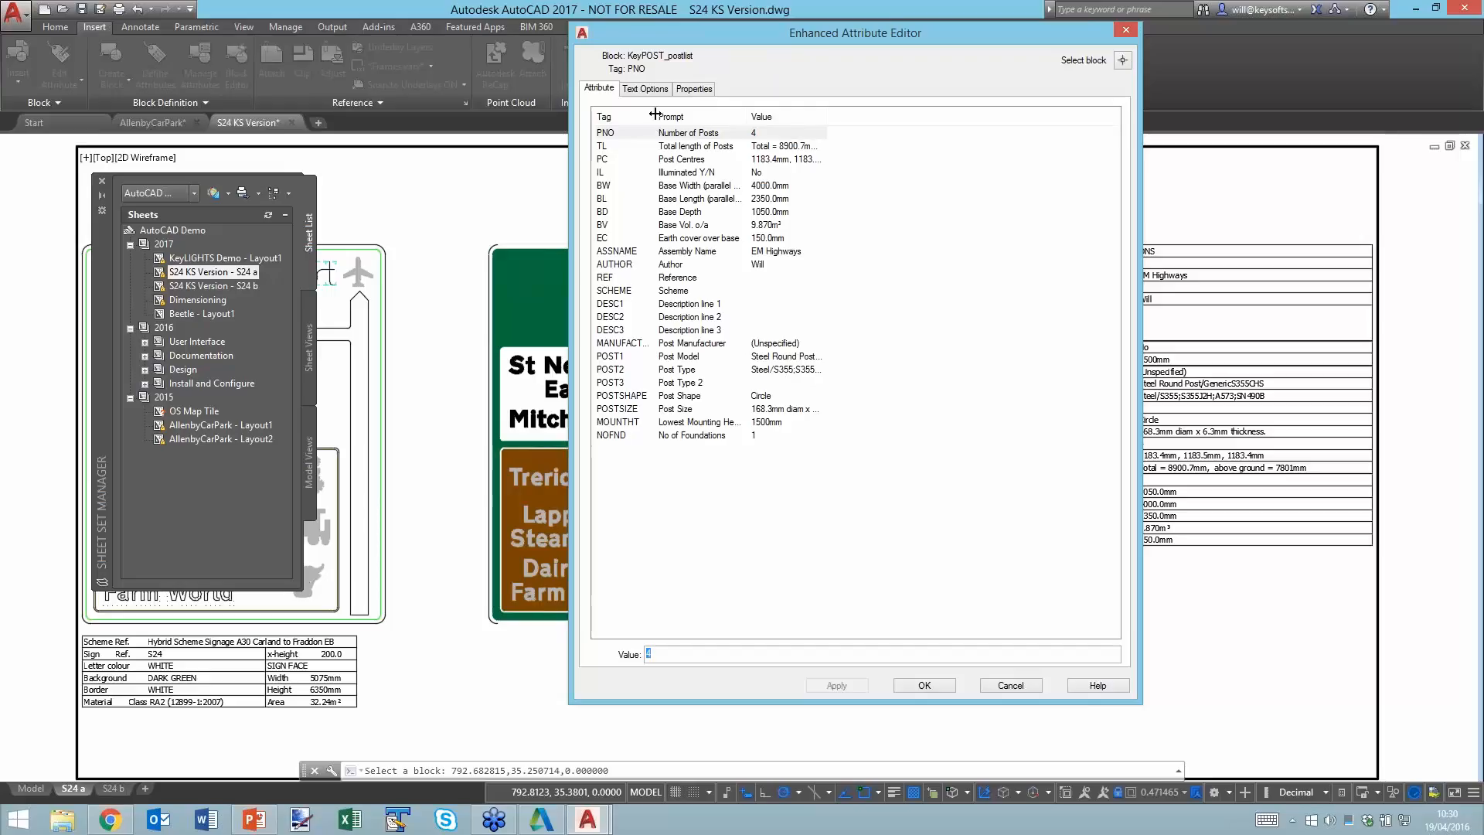
pyautogui.moveTo(654, 116); pyautogui.dragTo(704, 116)
pyautogui.moveTo(762, 37); pyautogui.dragTo(462, 52)
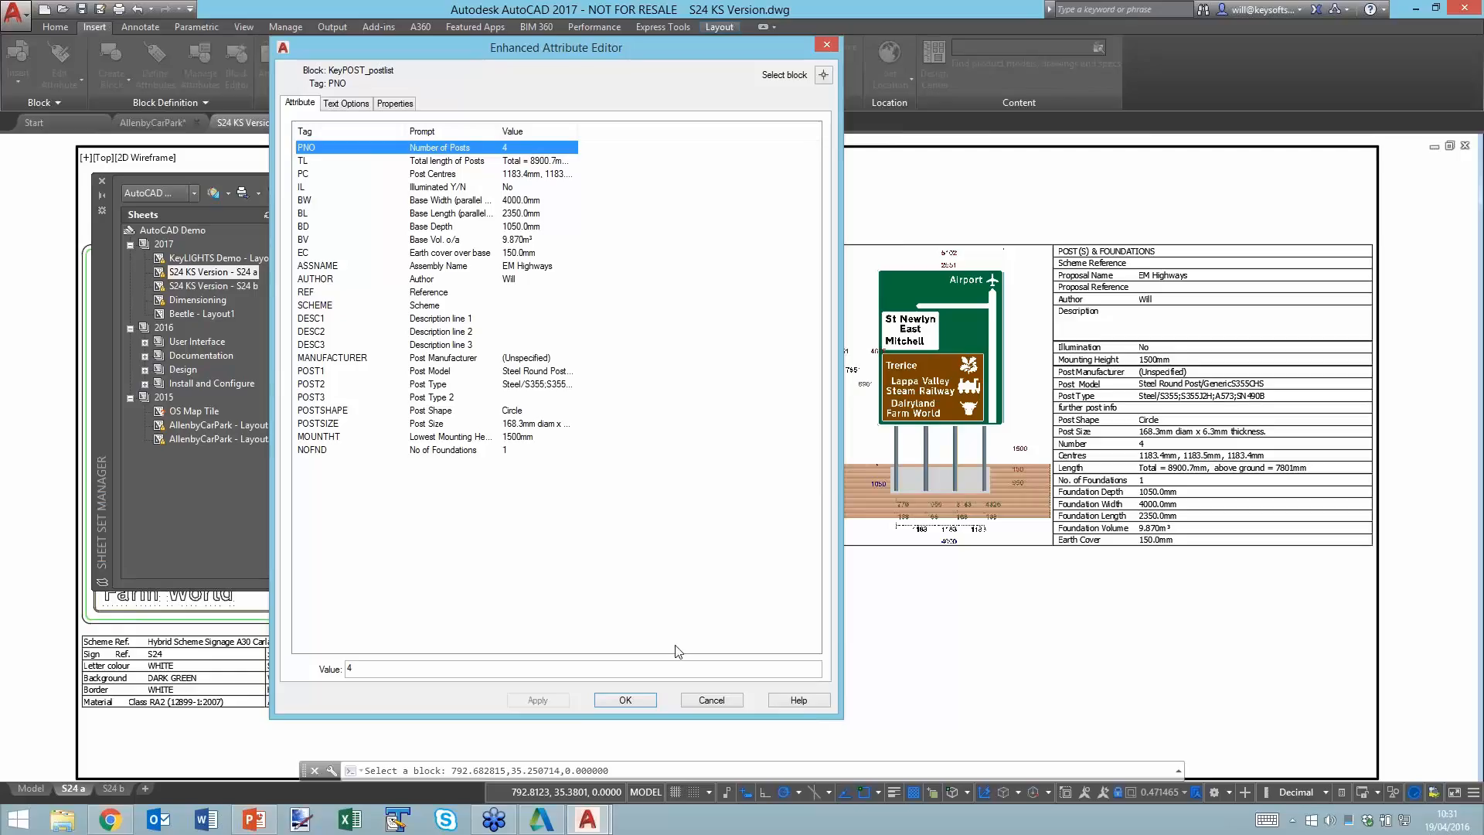
# Switch to PowerPoint, start the slide show from the "Persistent across sessions!" slide and advance to the following slide.
pyautogui.click(267, 823)
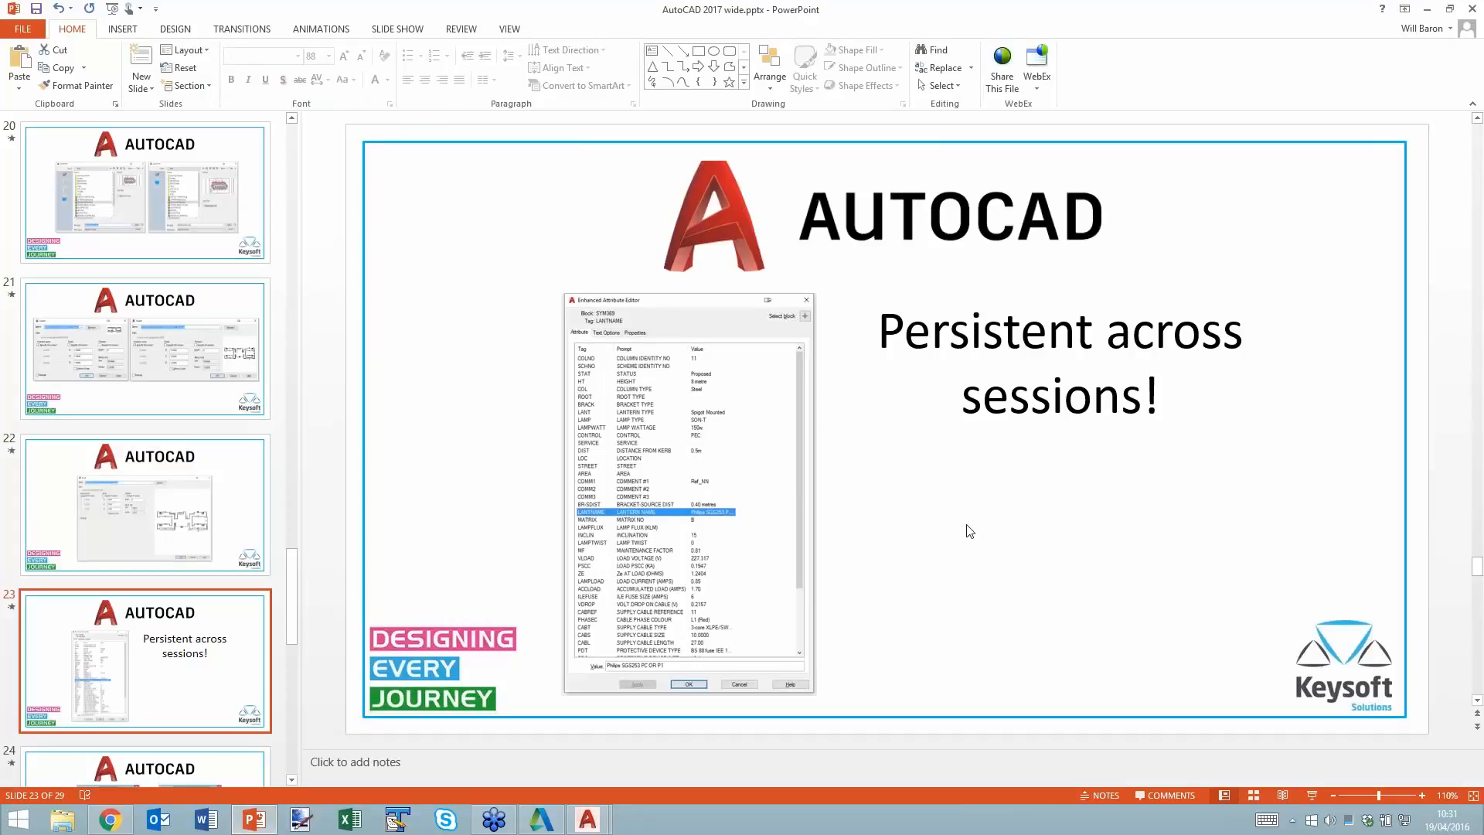
pyautogui.hotkey('shift', 'F5')
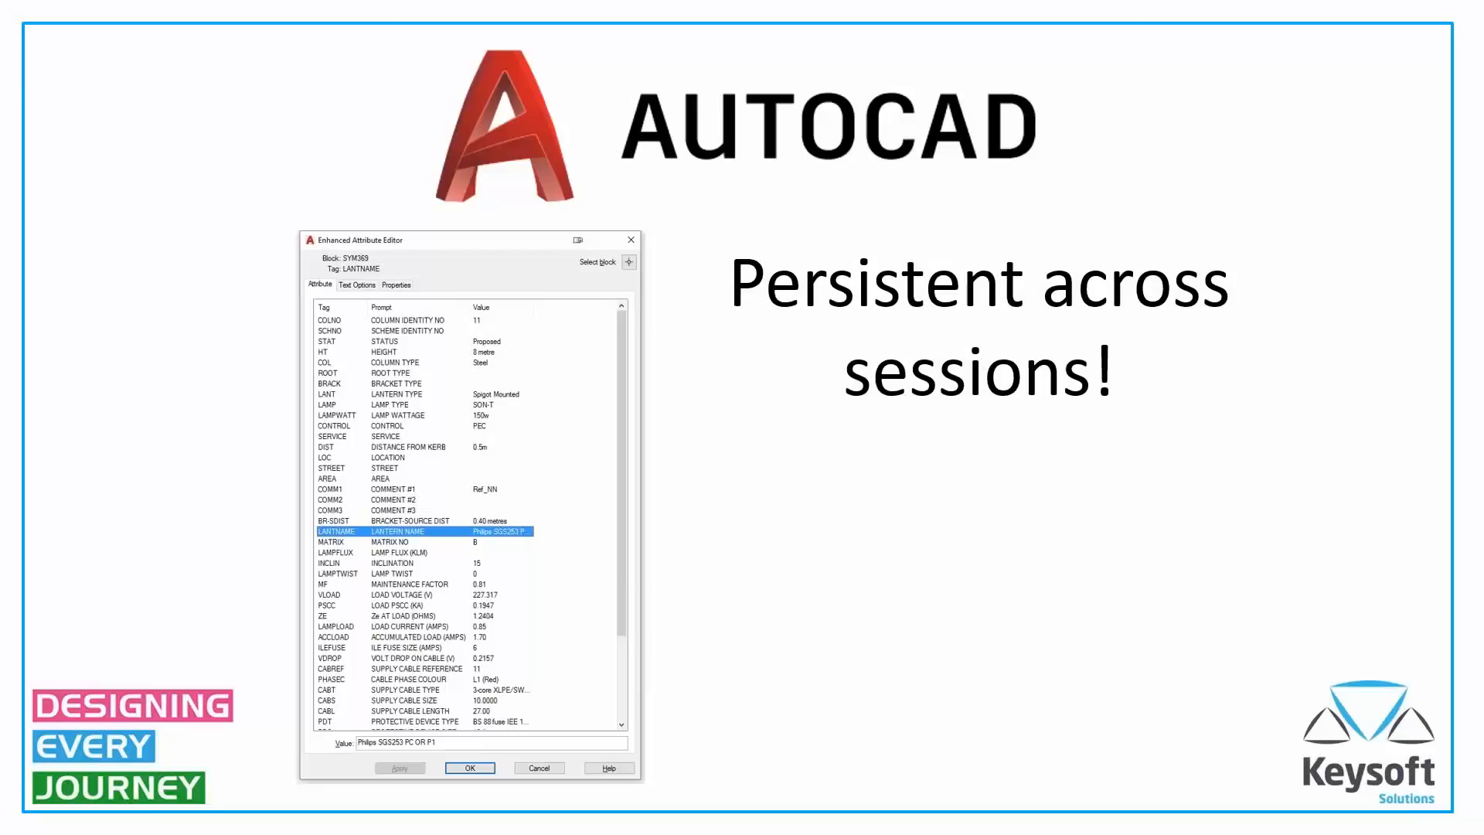
pyautogui.press('Right')
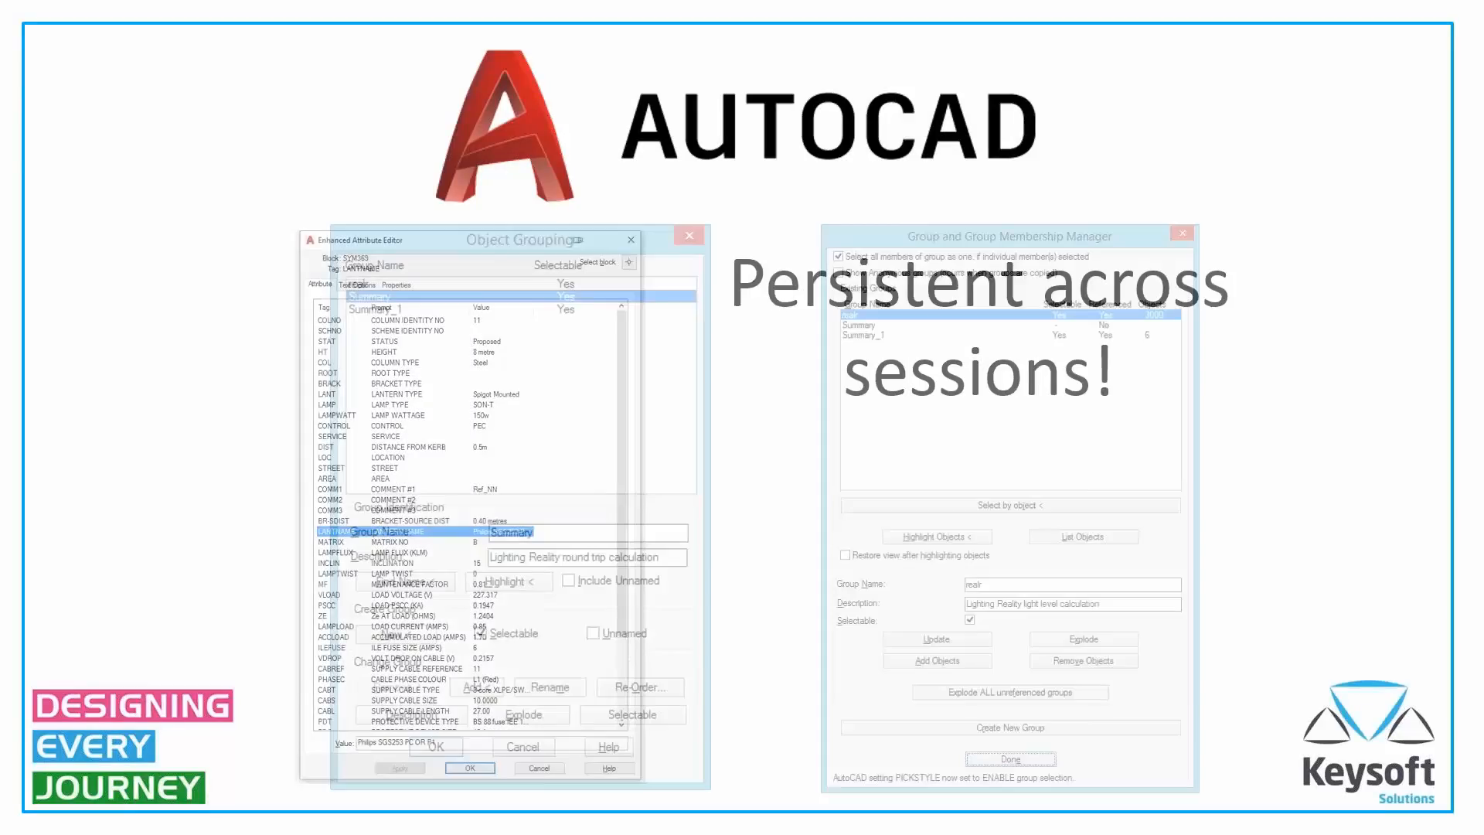
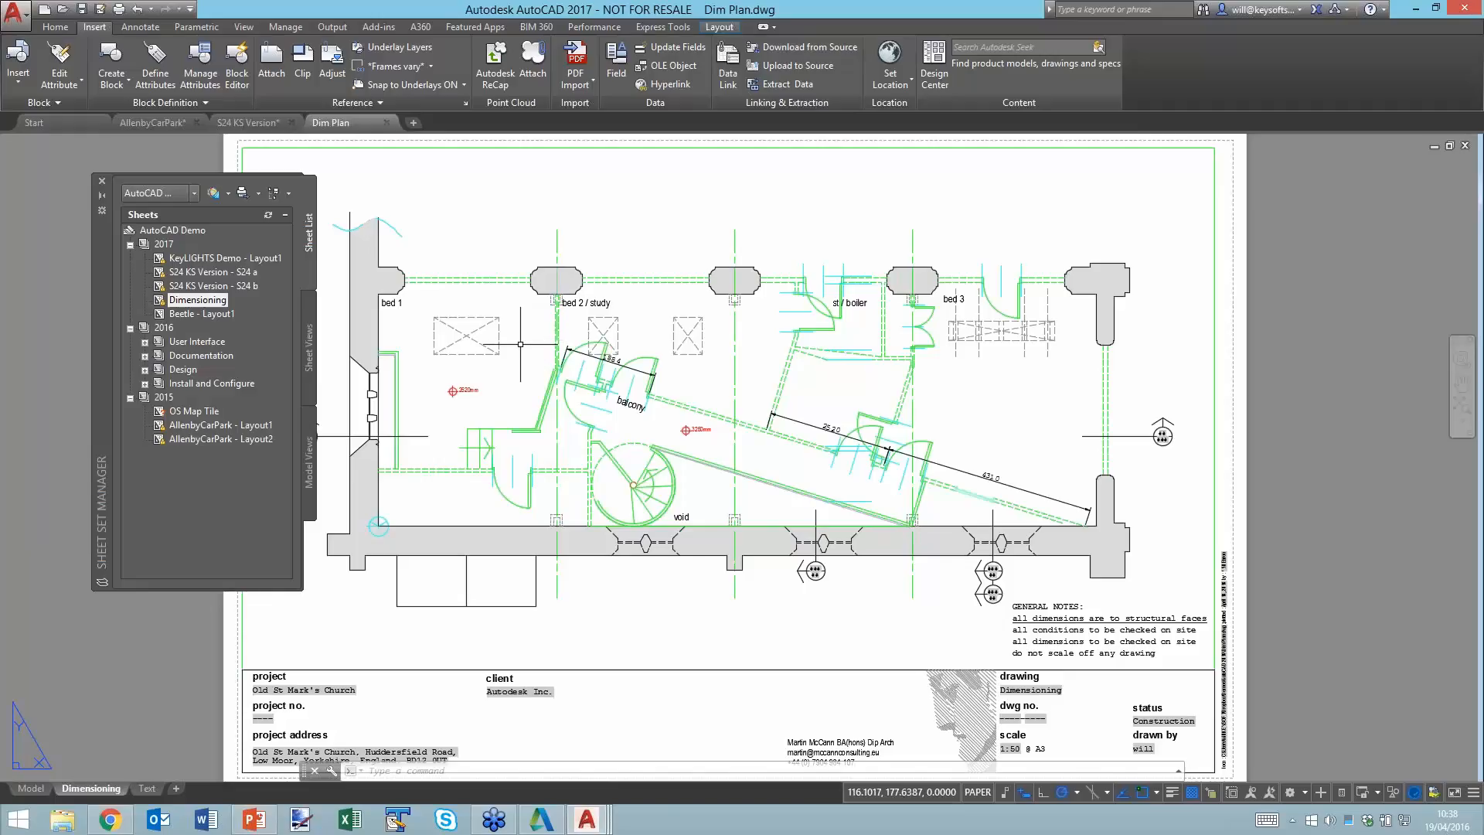
# Park the Sheet Set Manager at the edge of the drawing area, collapsed to its title strip.
pyautogui.click(101, 202)
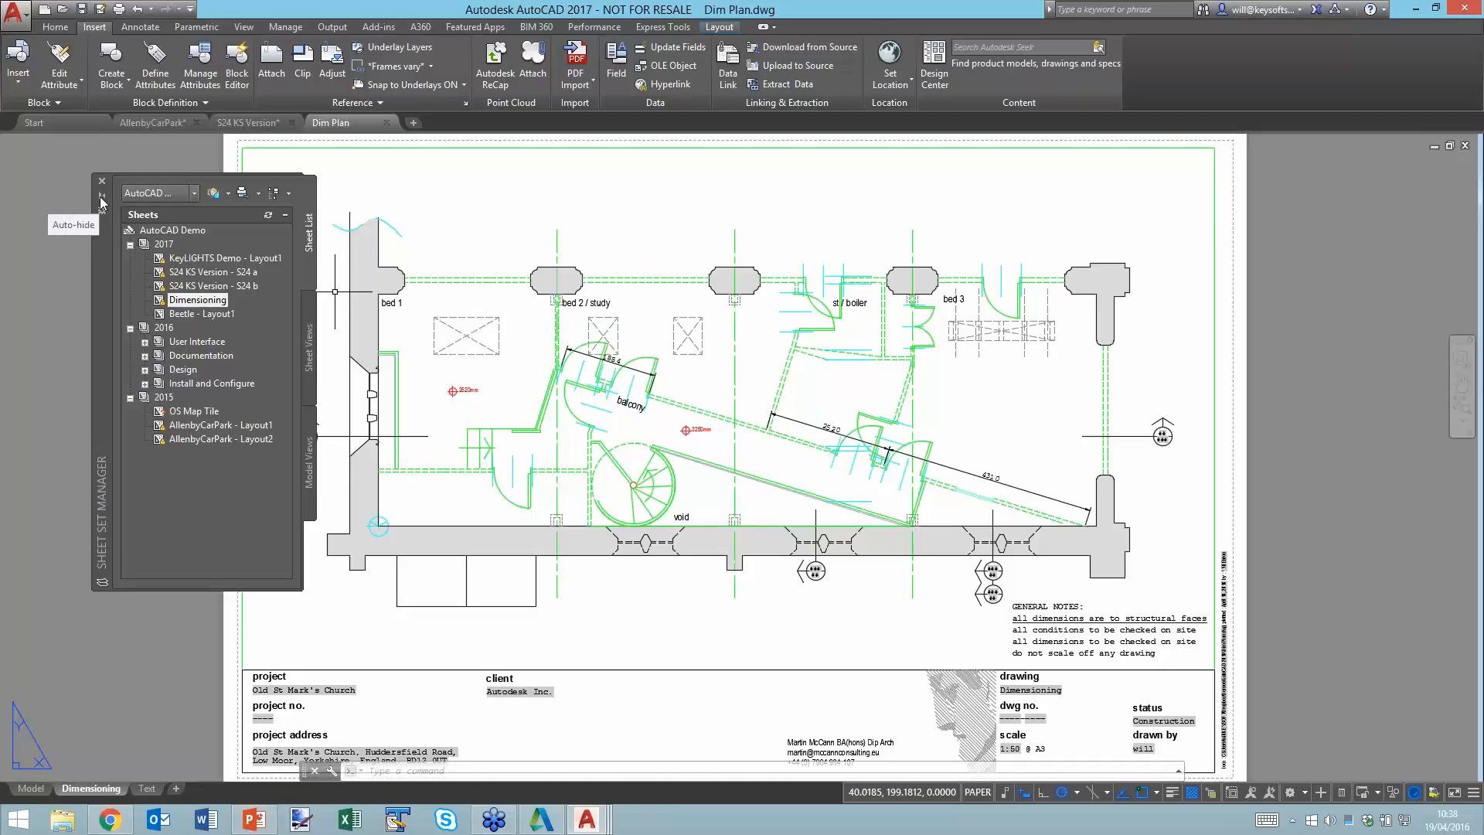
pyautogui.moveTo(103, 256)
pyautogui.moveTo(97, 255); pyautogui.dragTo(23, 239)
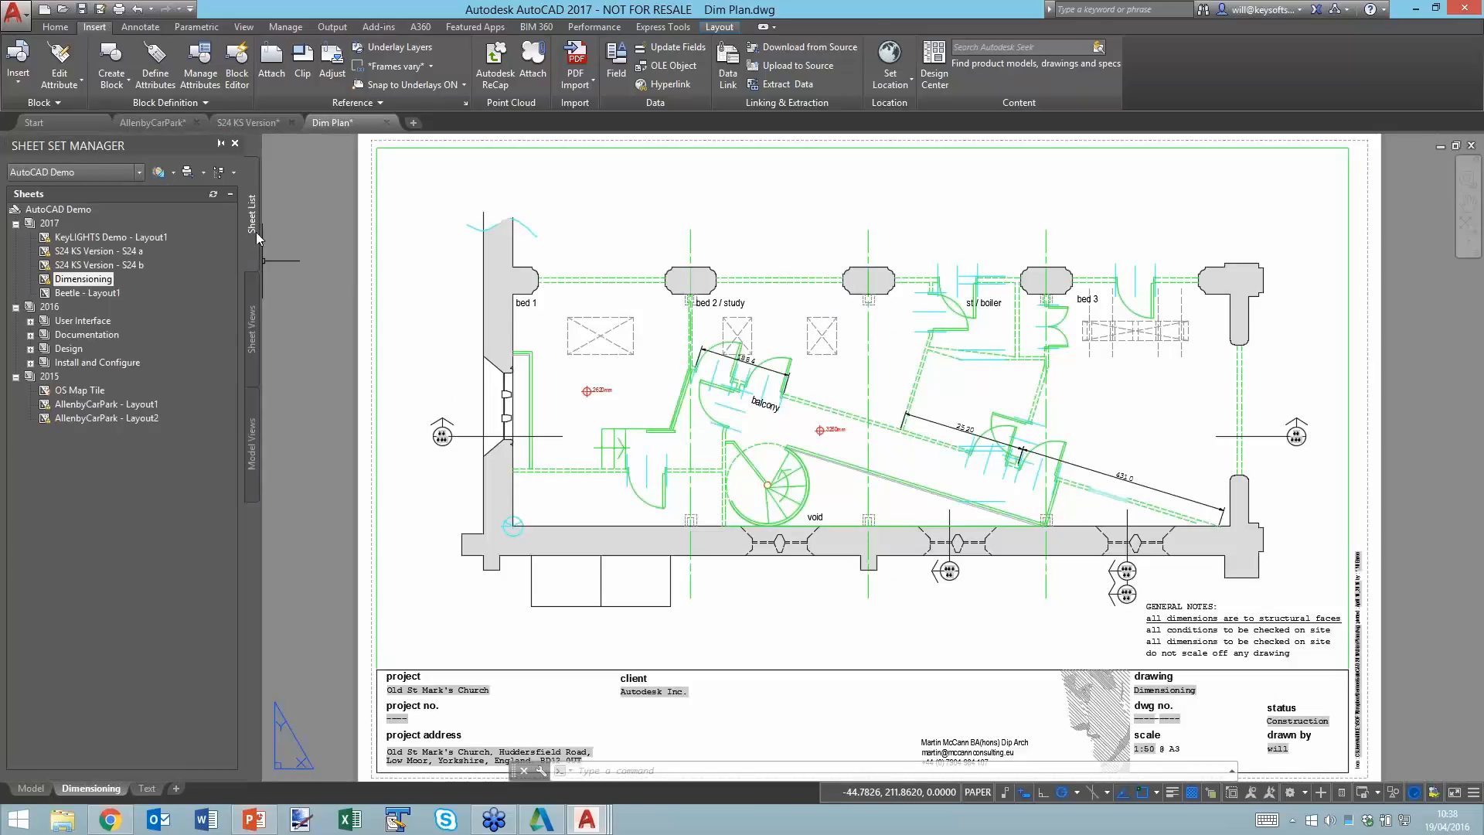
pyautogui.moveTo(342, 297); pyautogui.dragTo(341, 297)
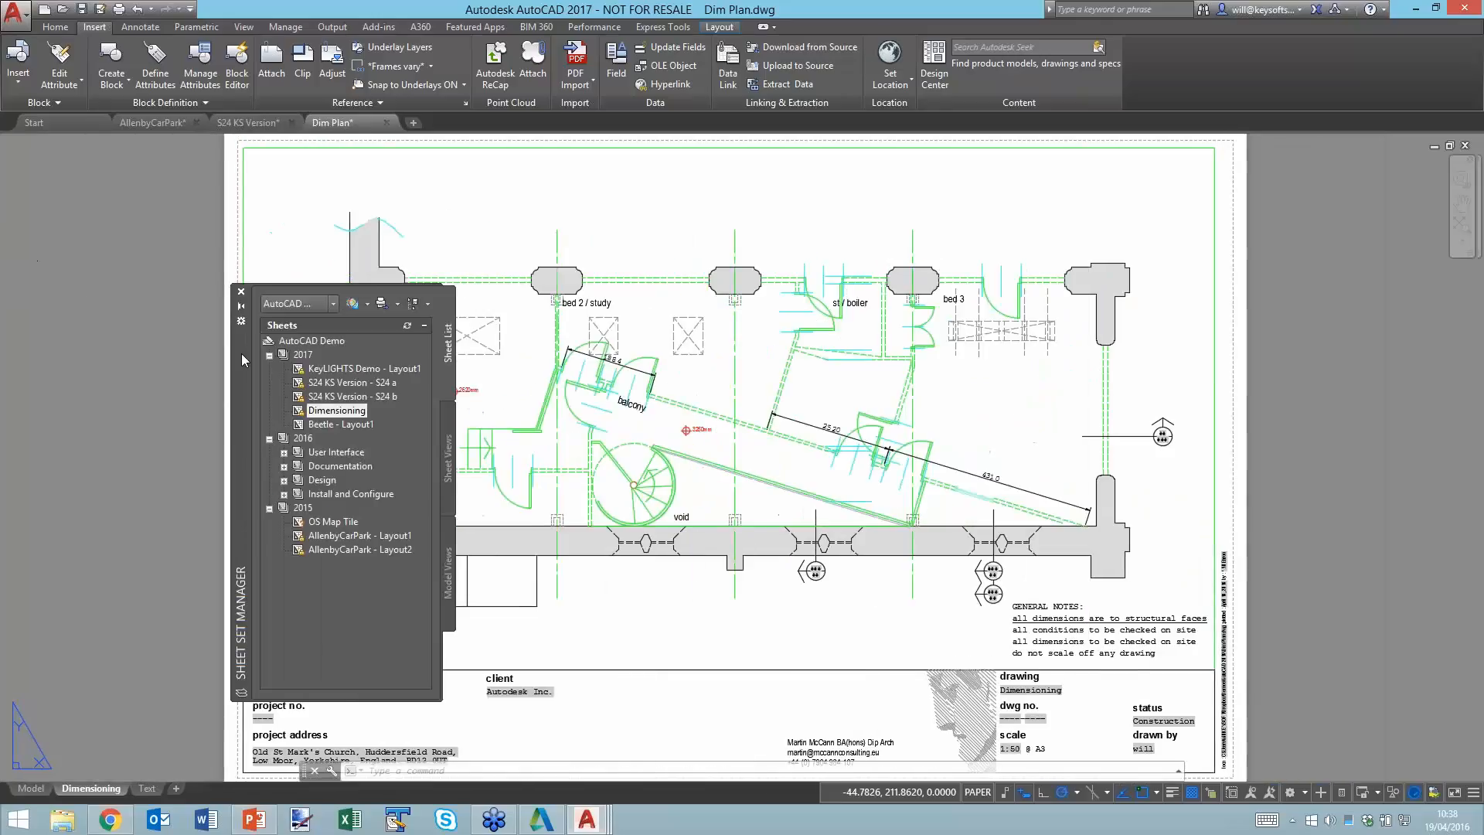
pyautogui.moveTo(241, 354)
pyautogui.mouseDown()
pyautogui.moveTo(41, 267)
pyautogui.moveTo(12, 236)
pyautogui.mouseUp()
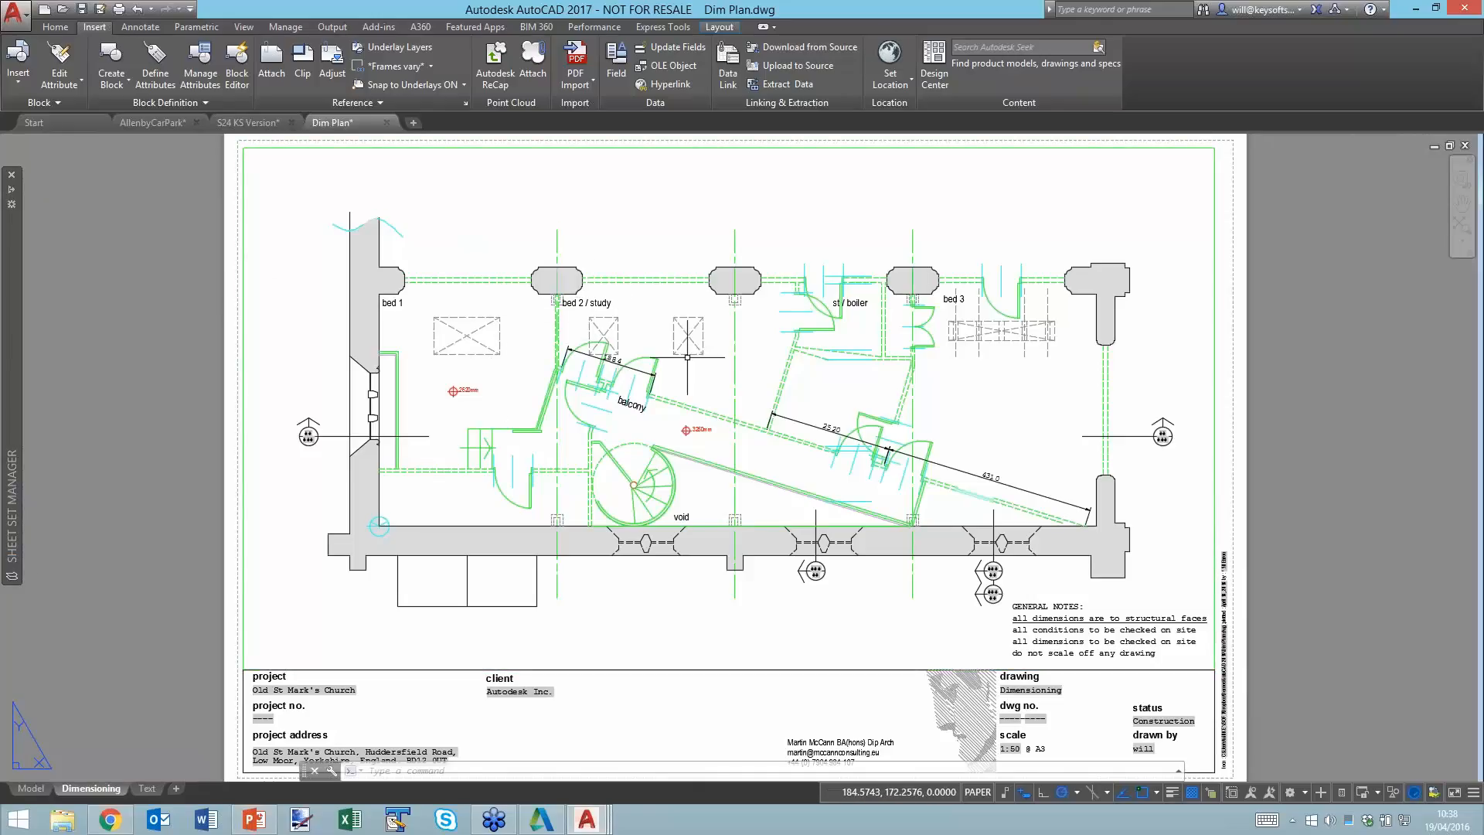
# Run PLOT on the Dimensioning layout, suppress future Batch Plot prompts and continue to plot a single sheet.
pyautogui.scroll(2, 882, 450)
pyautogui.scroll(2, 880, 451)
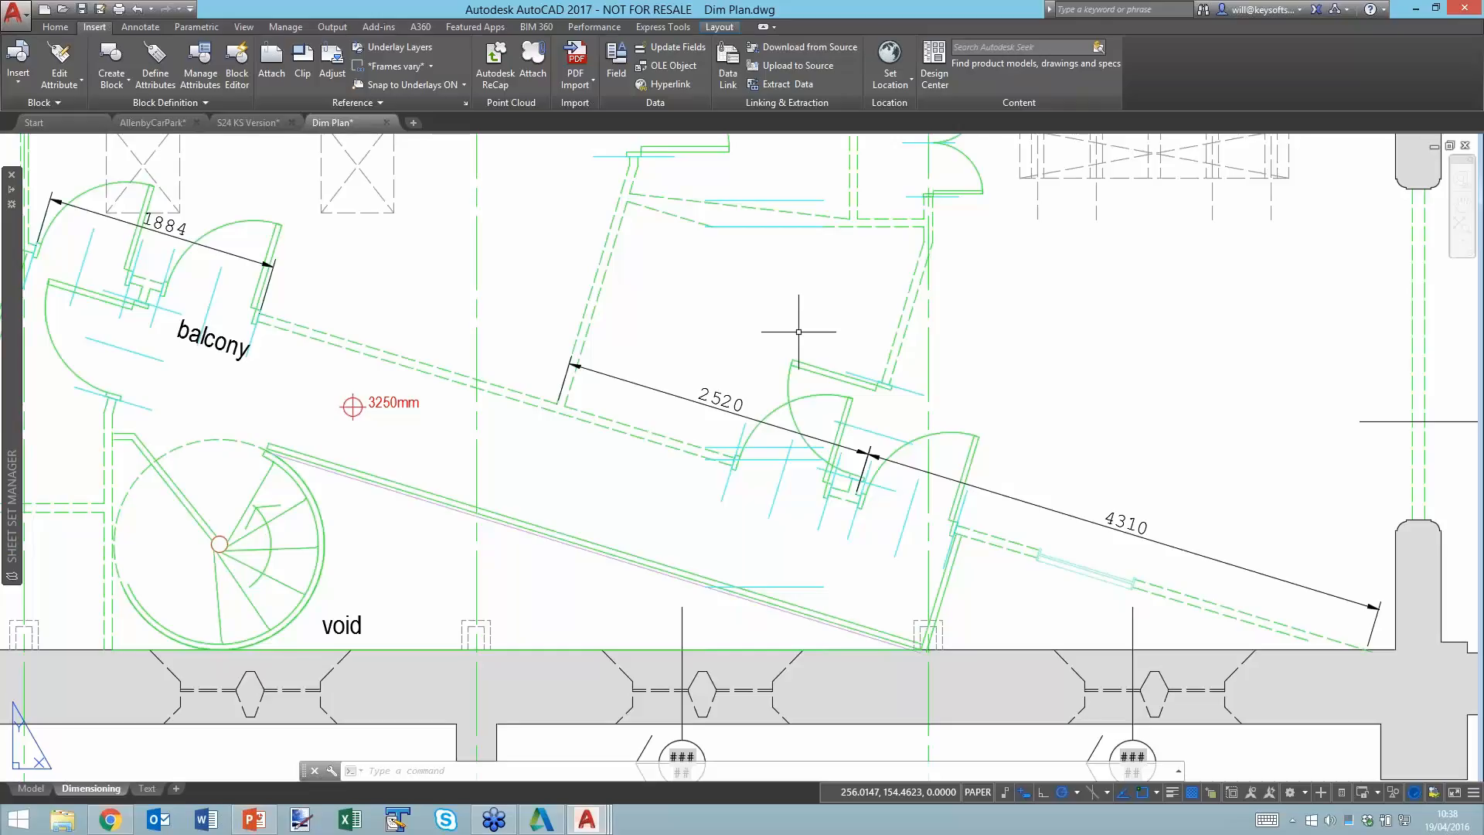
pyautogui.scroll(-5, 796, 333)
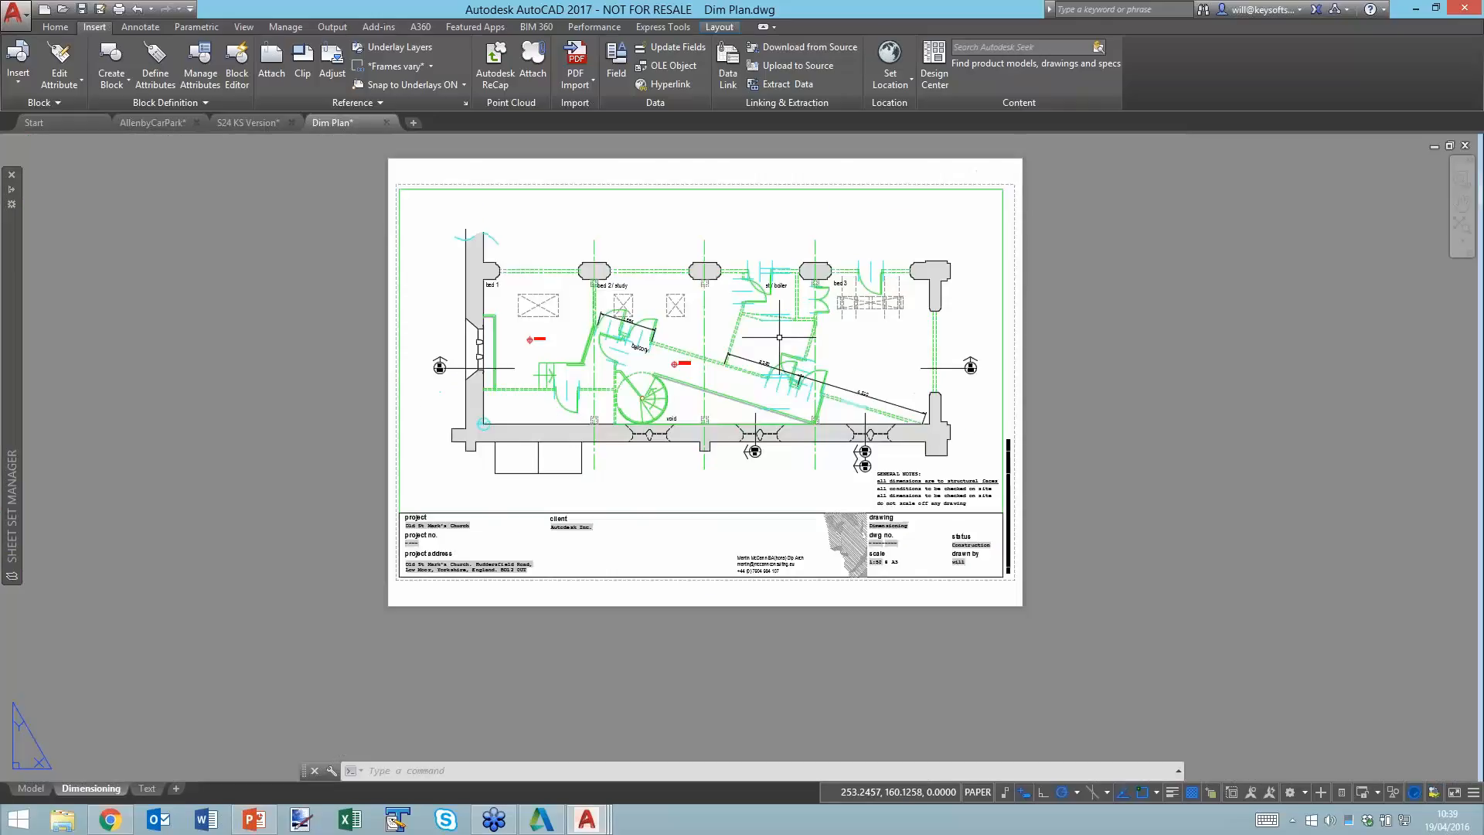
pyautogui.moveTo(797, 351); pyautogui.dragTo(828, 379, button='middle')
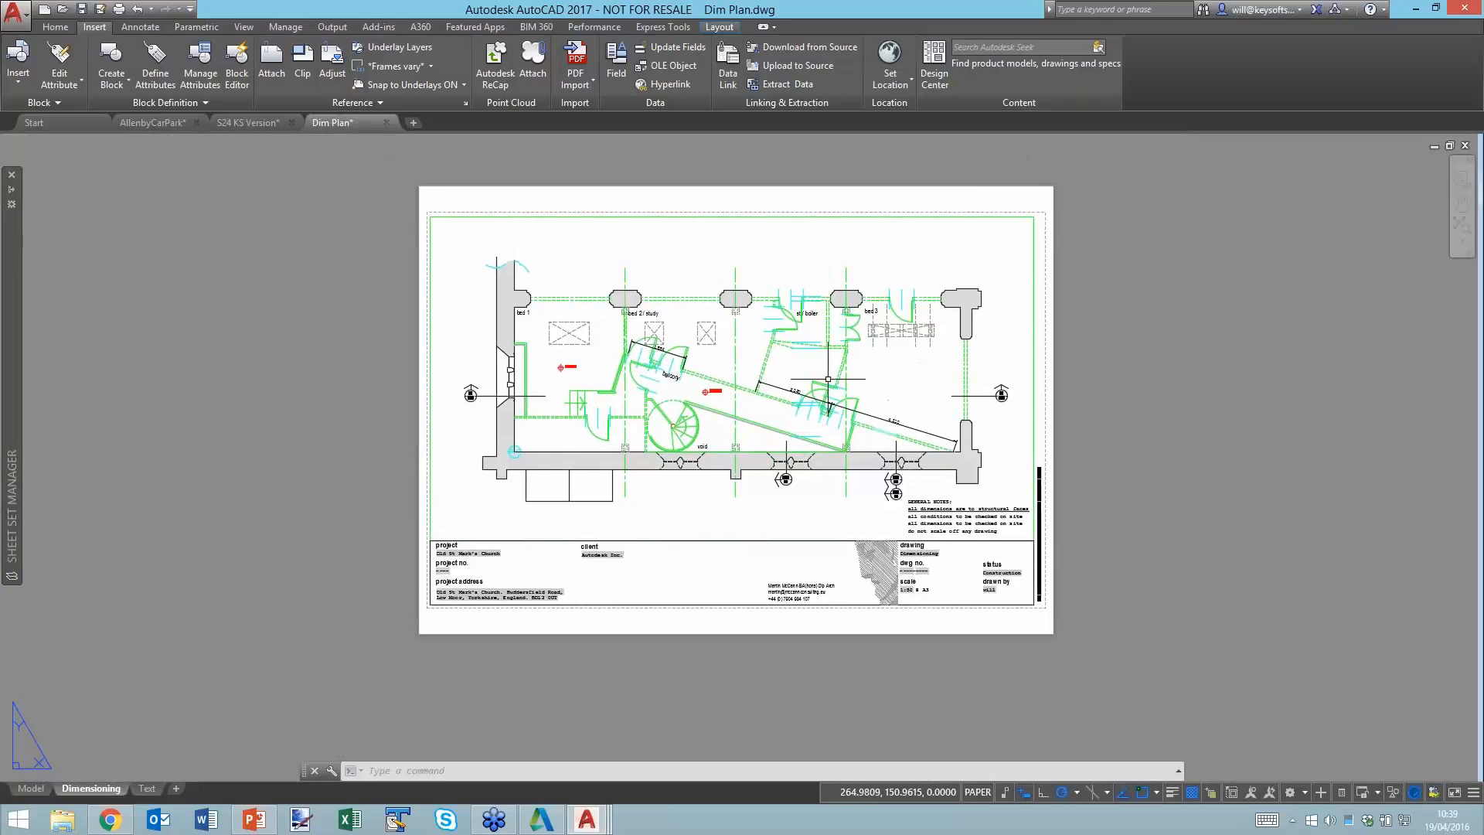
pyautogui.write('plot')
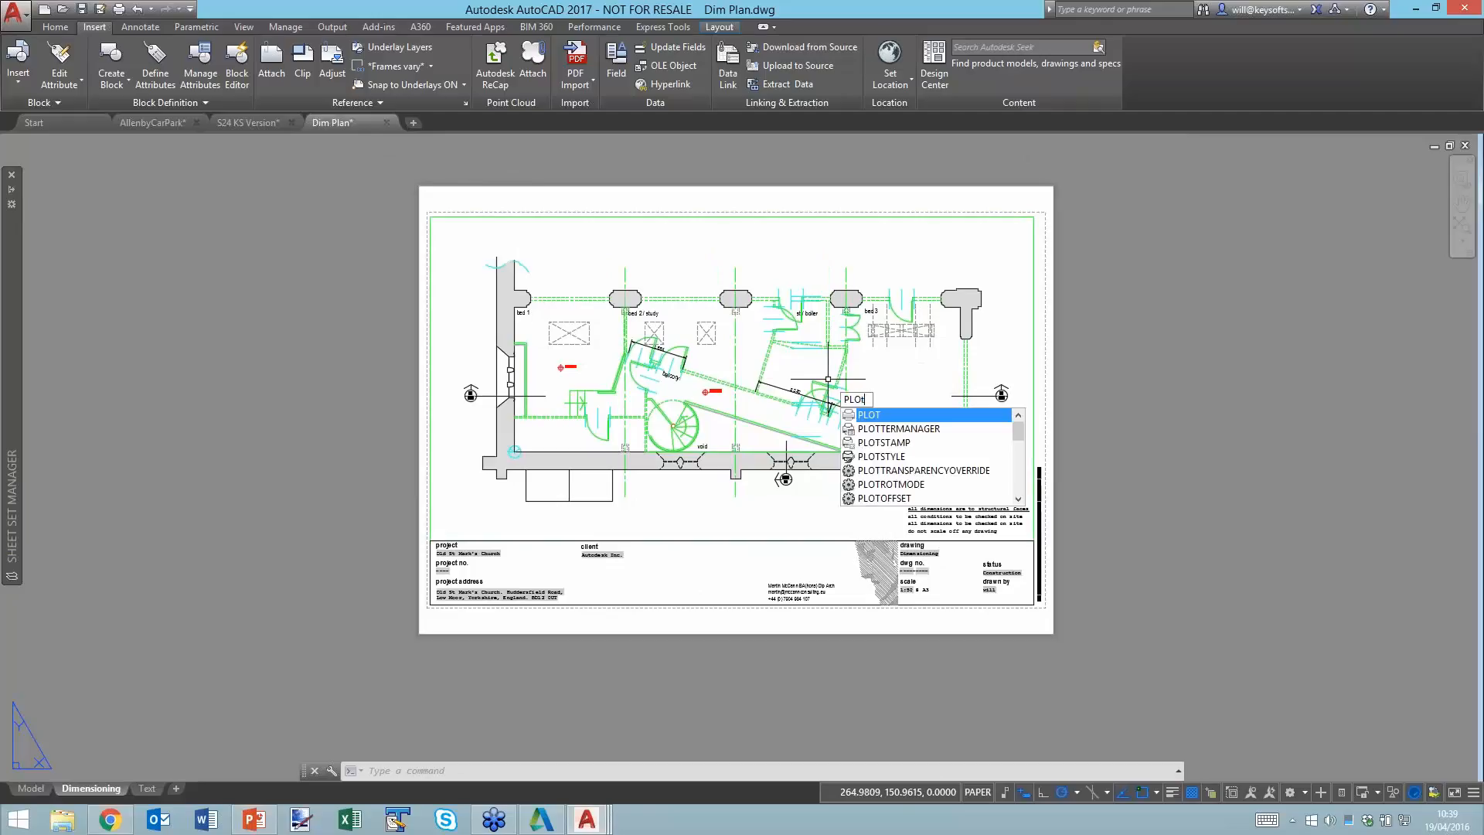
pyautogui.press('Return')
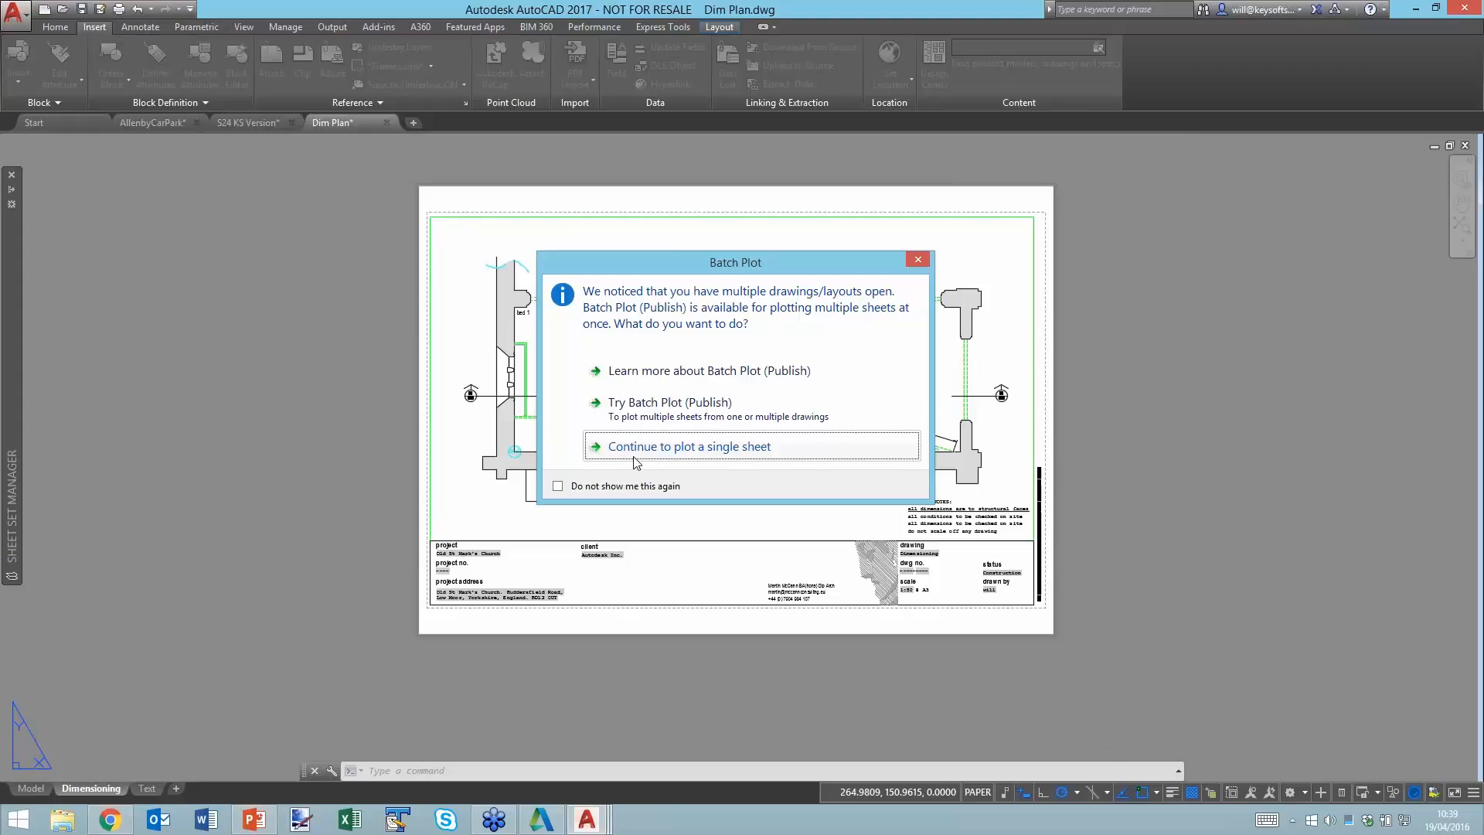
pyautogui.click(571, 487)
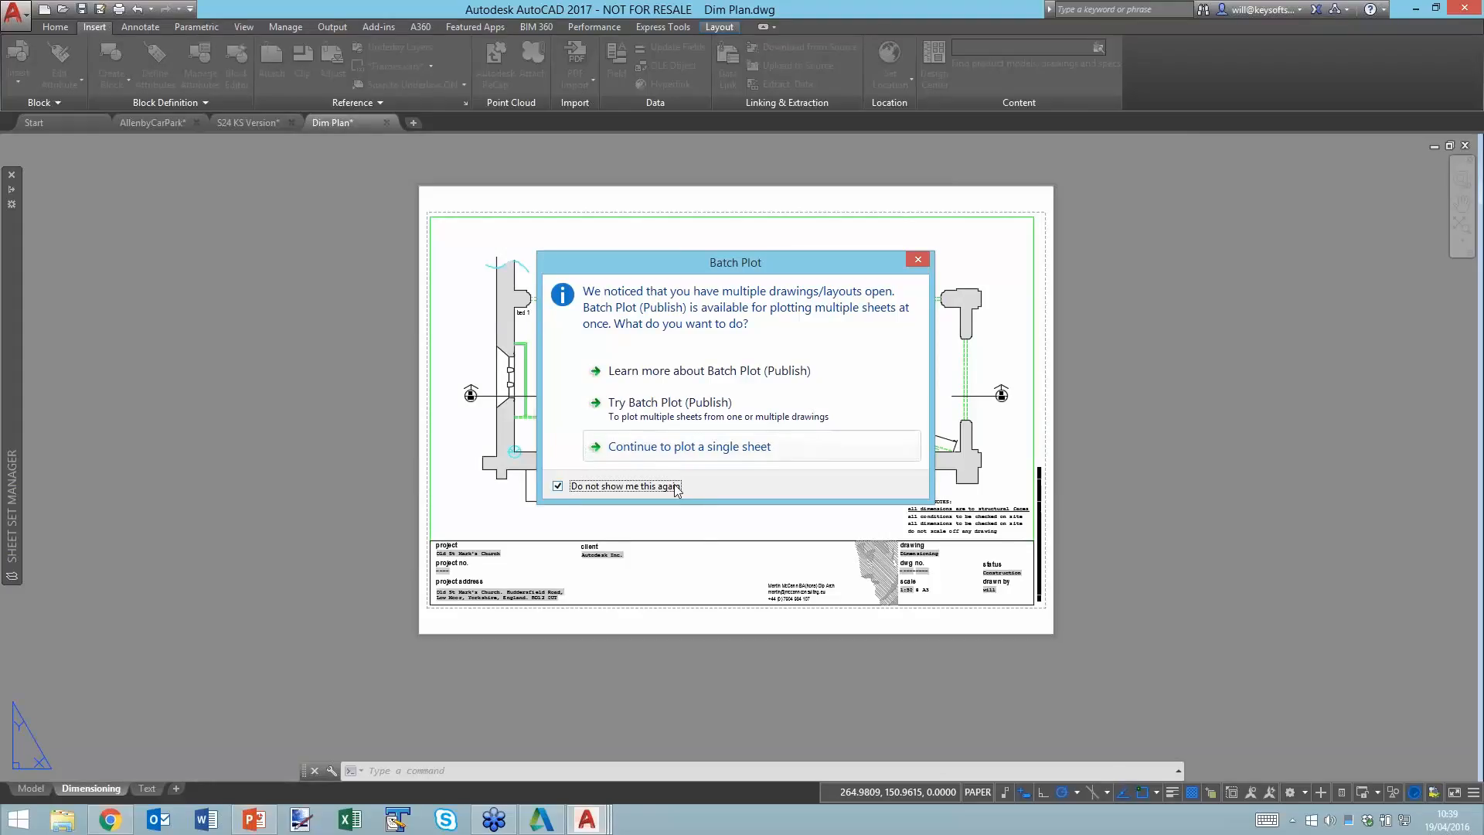
pyautogui.click(701, 454)
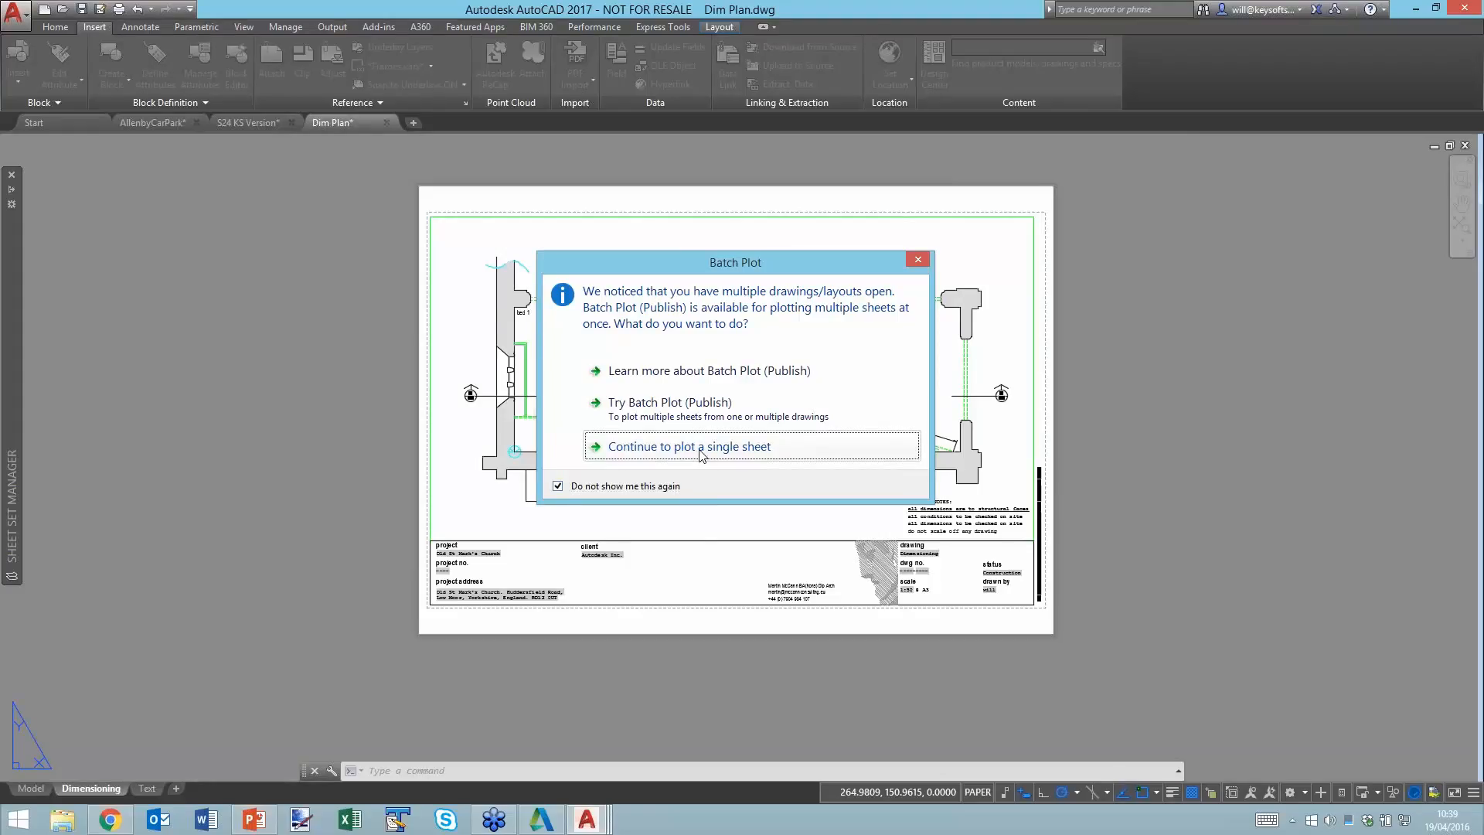
# Choose the DWG To PDF.pc3 plotter, examine its PDF options and cancel out of the plot.
pyautogui.click(679, 291)
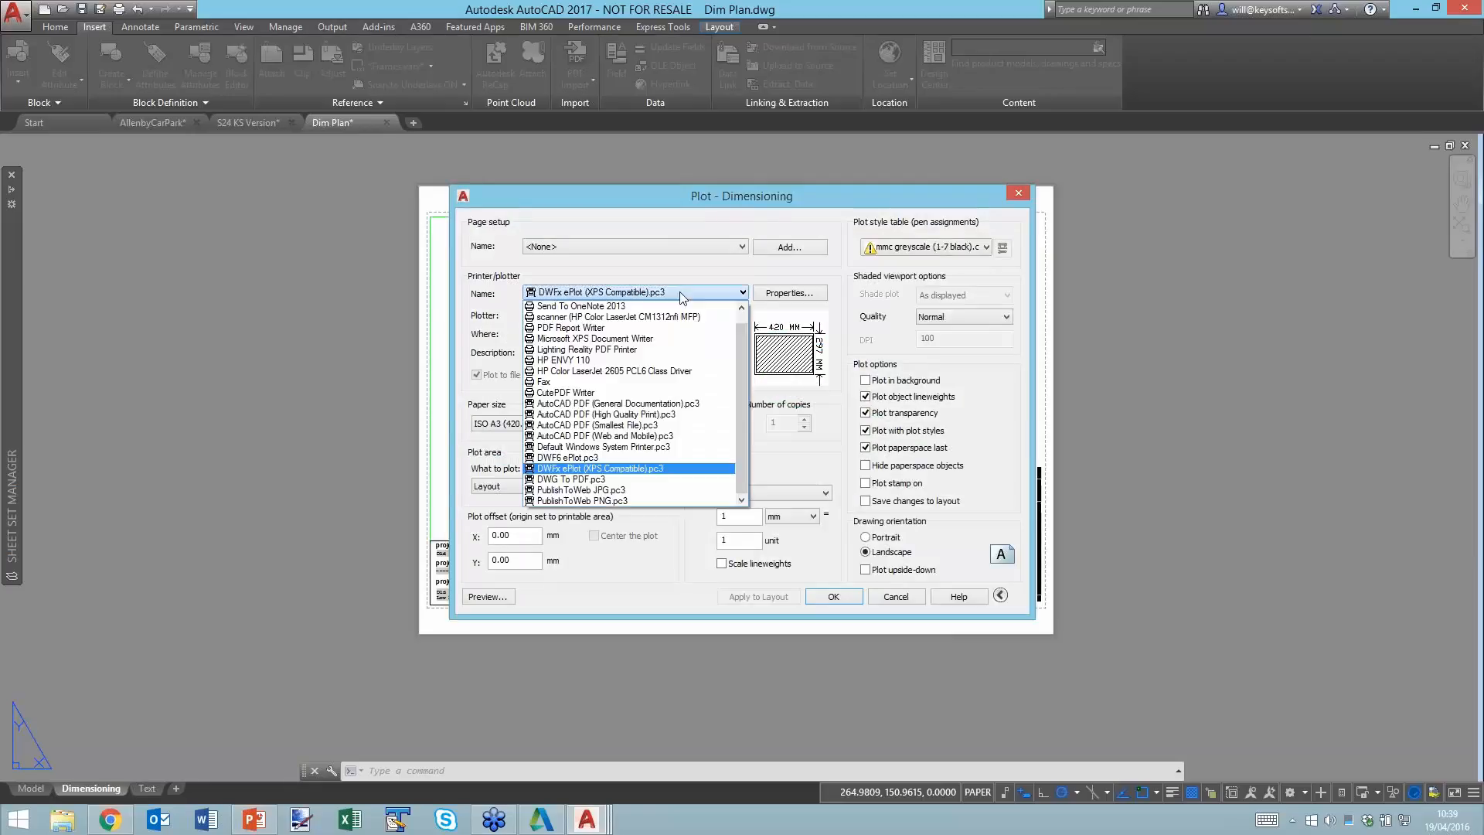
pyautogui.click(635, 480)
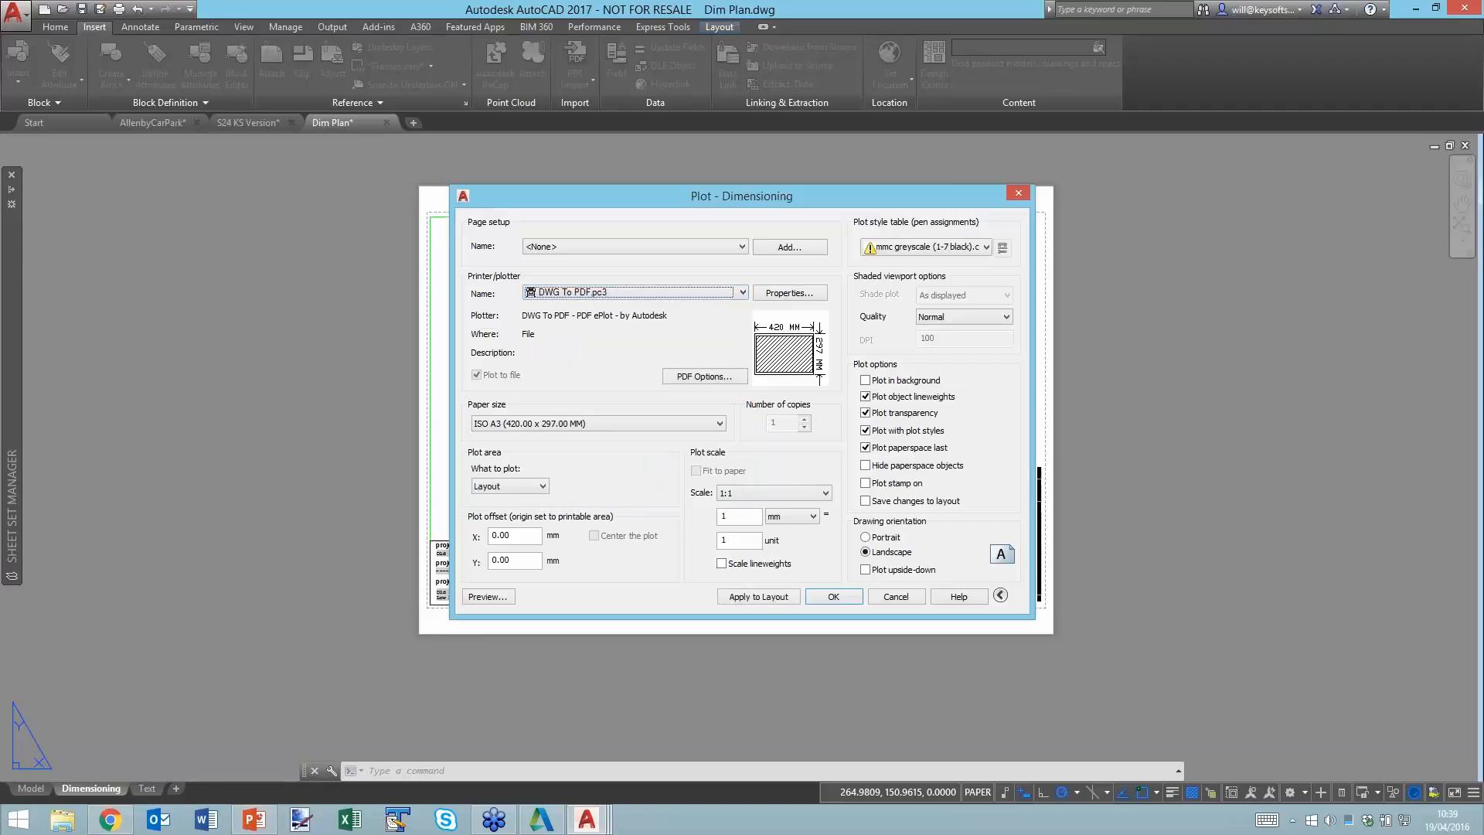
pyautogui.click(716, 377)
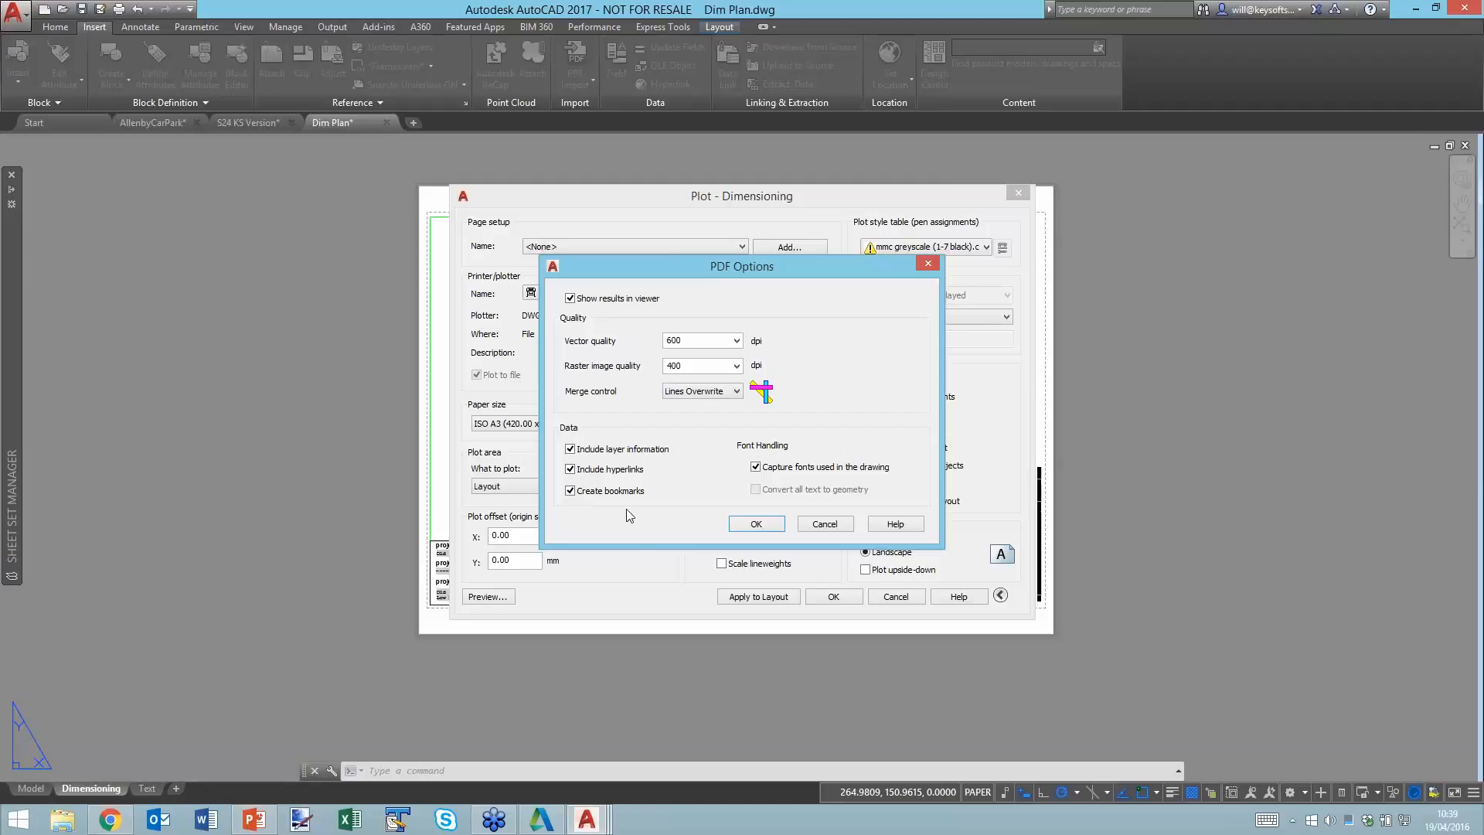
pyautogui.click(839, 525)
pyautogui.click(901, 597)
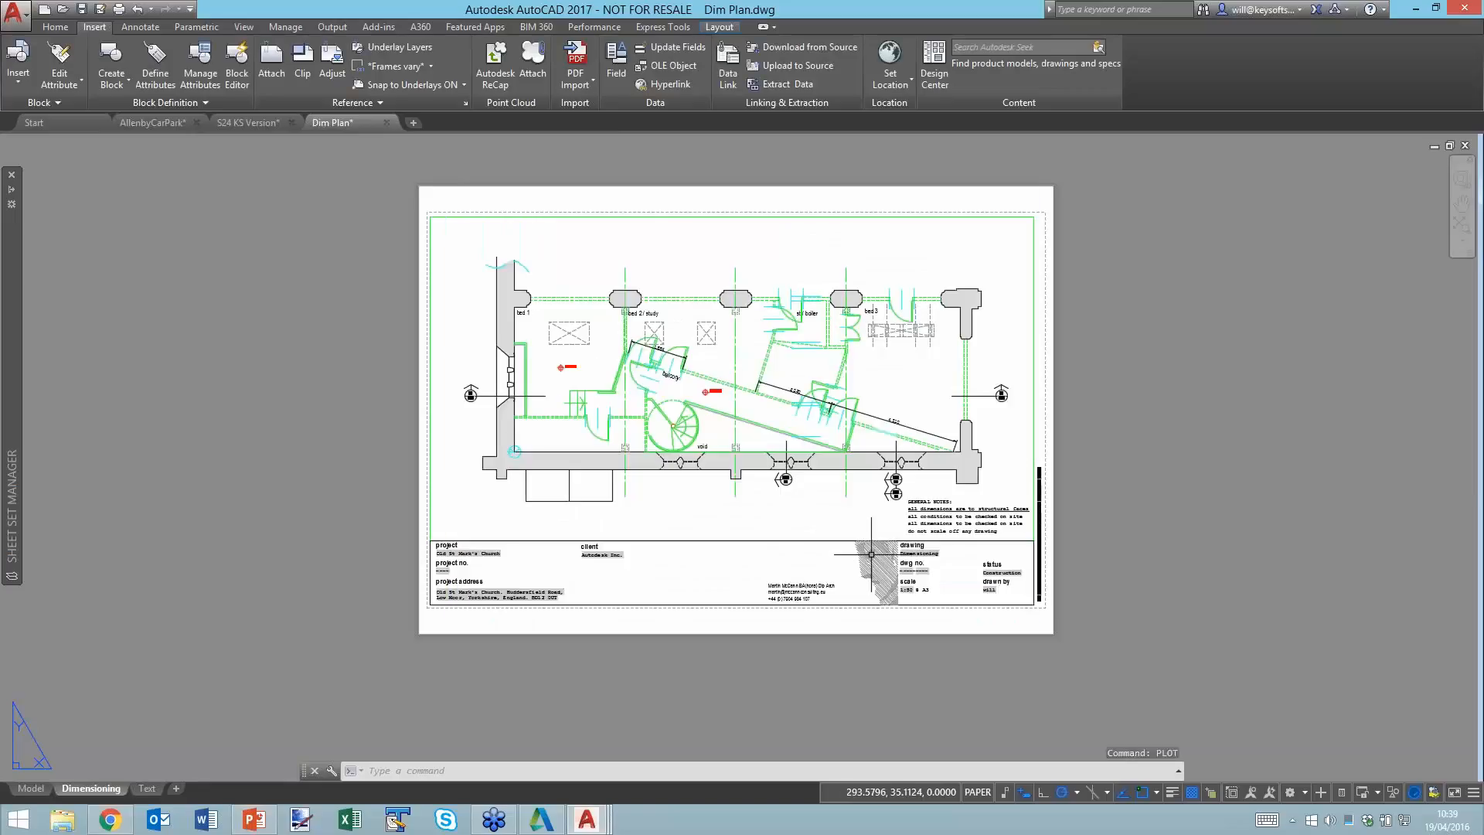
# Start a new blank drawing from the Start page.
pyautogui.click(69, 126)
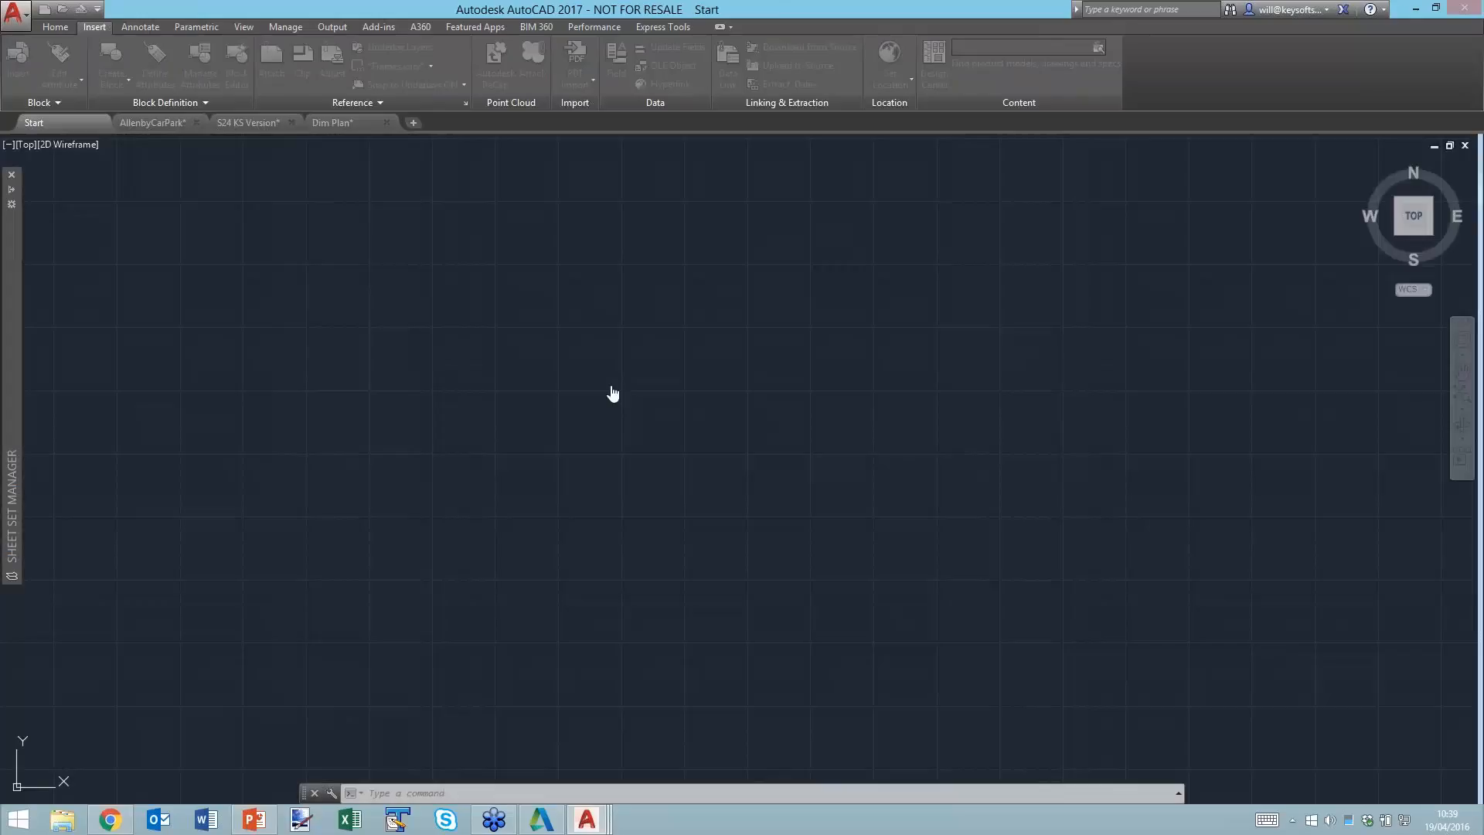
pyautogui.click(613, 395)
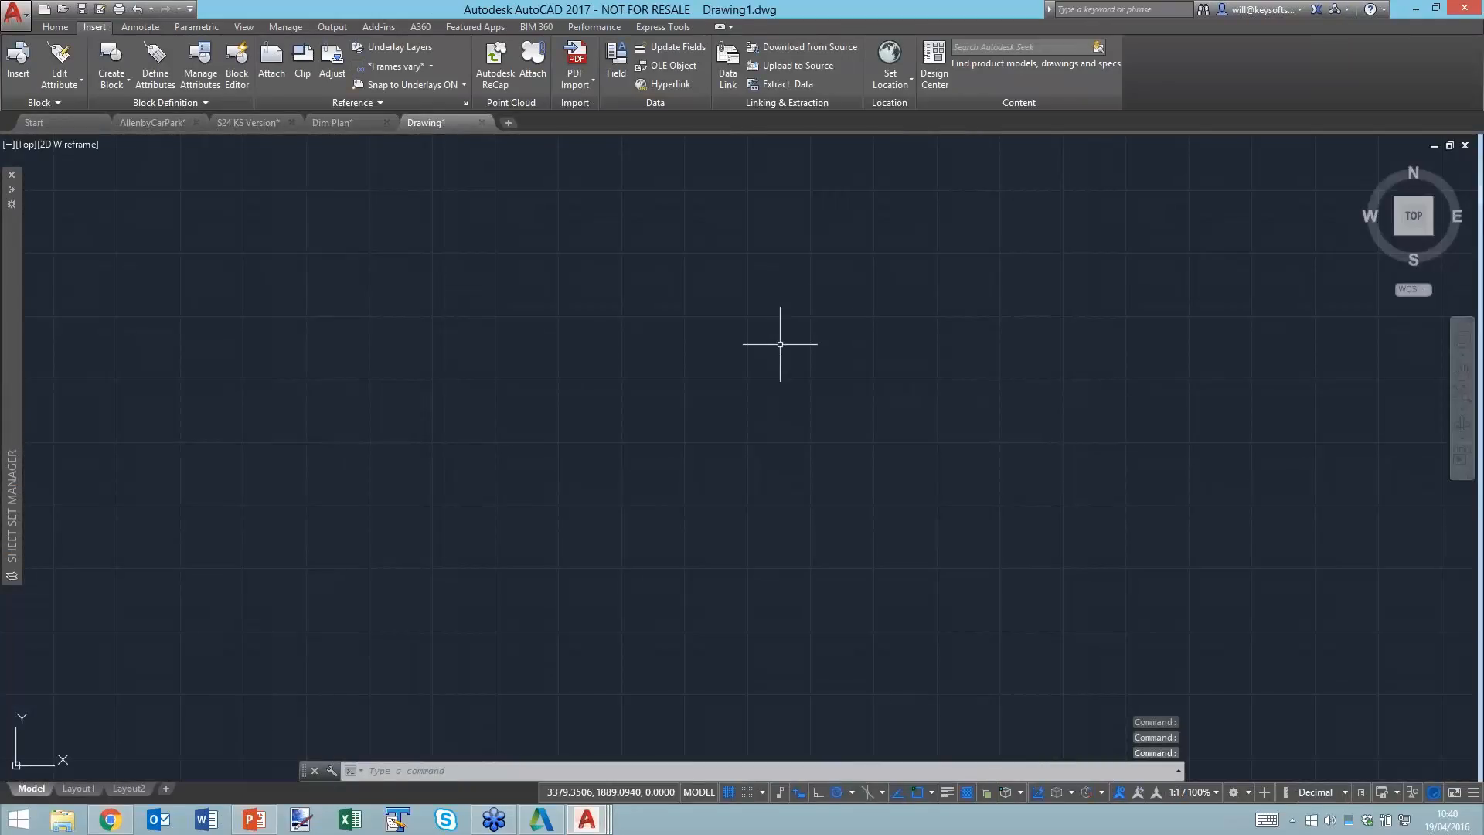
# Run IMPORT and examine the supported file types, keeping PDF Files (*.pdf) as the type.
pyautogui.write('pdfim')
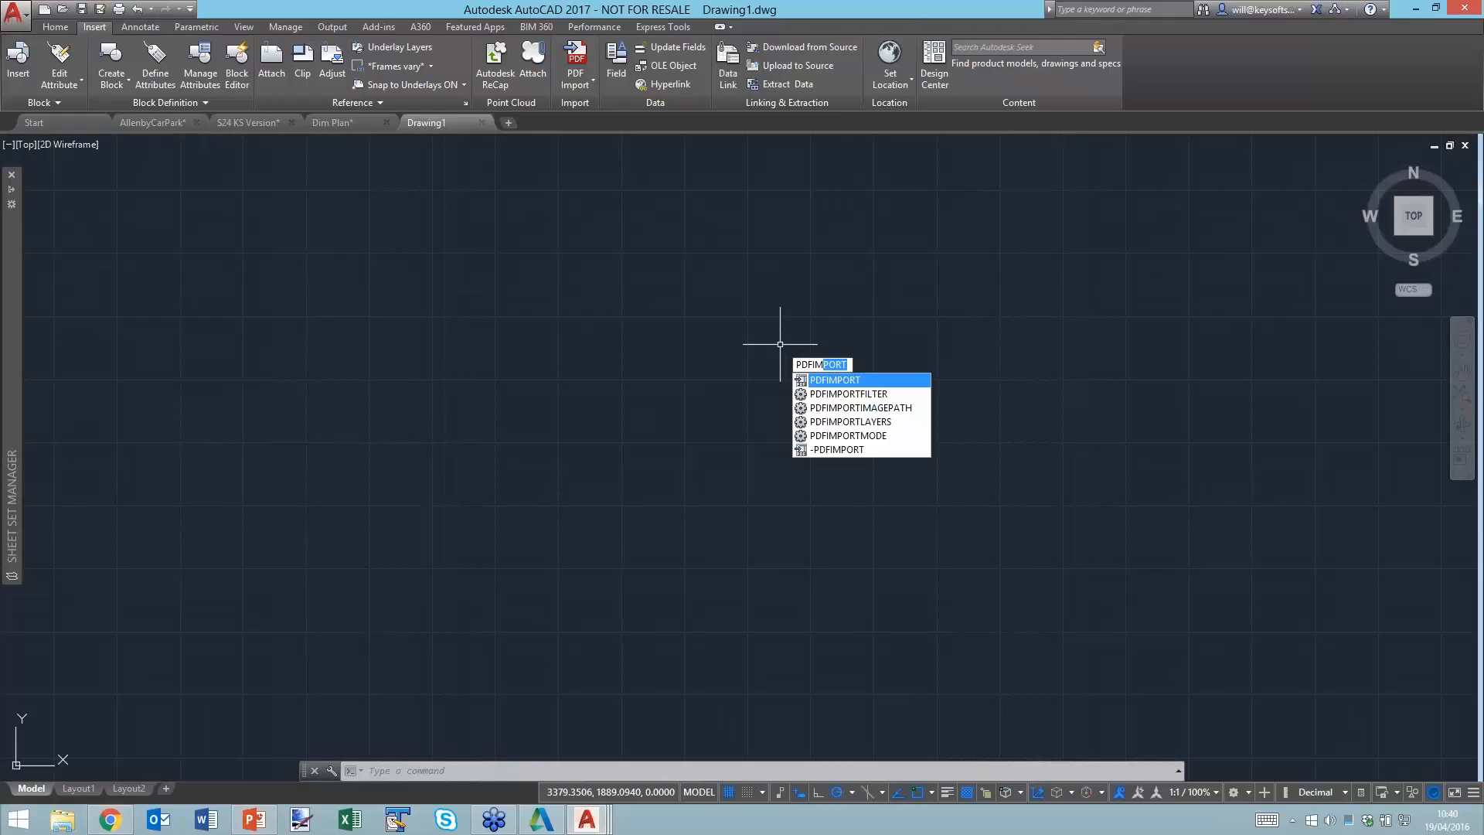
pyautogui.press('Escape')
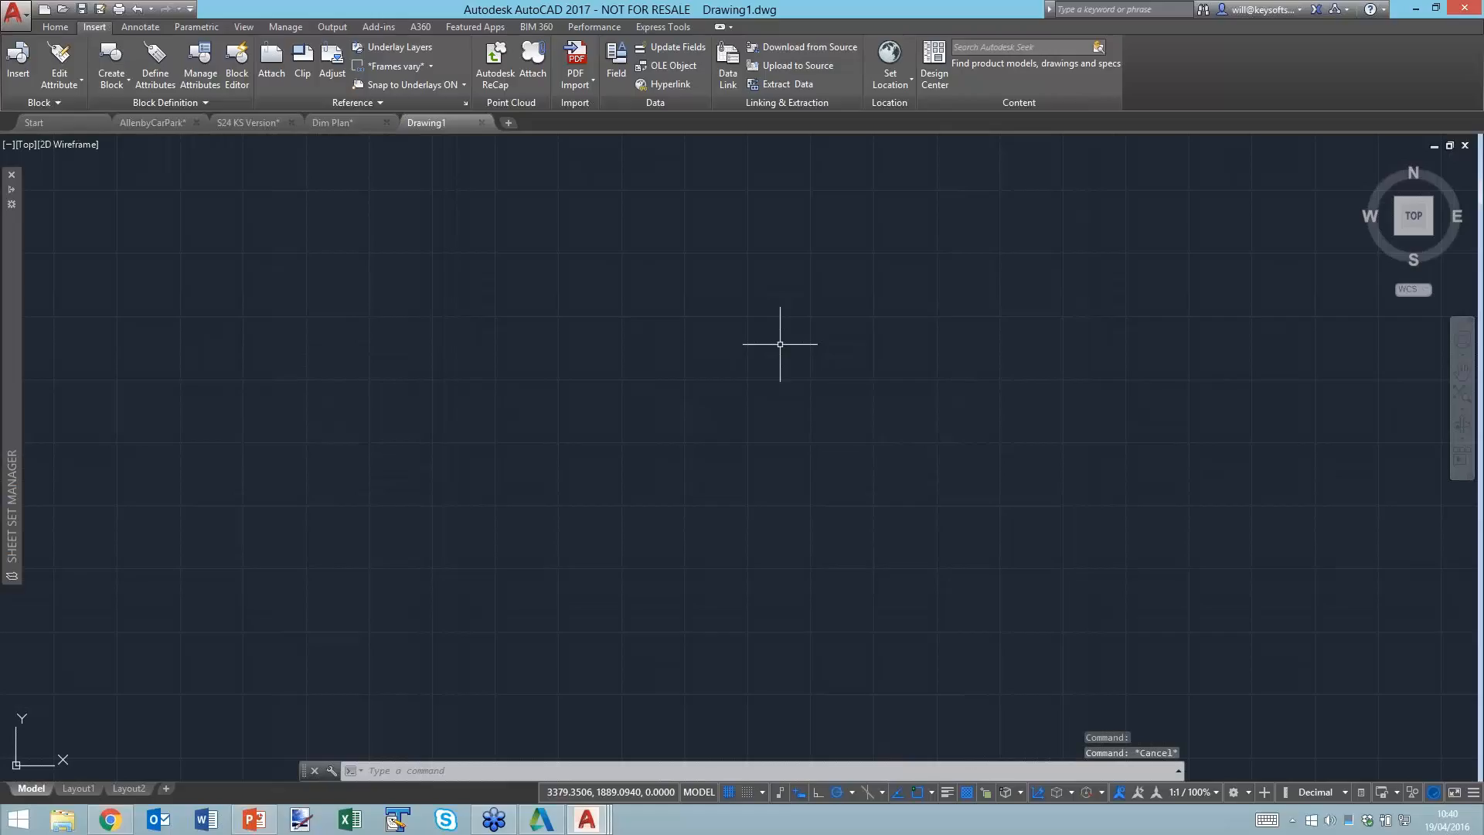
pyautogui.write('IMPOrt')
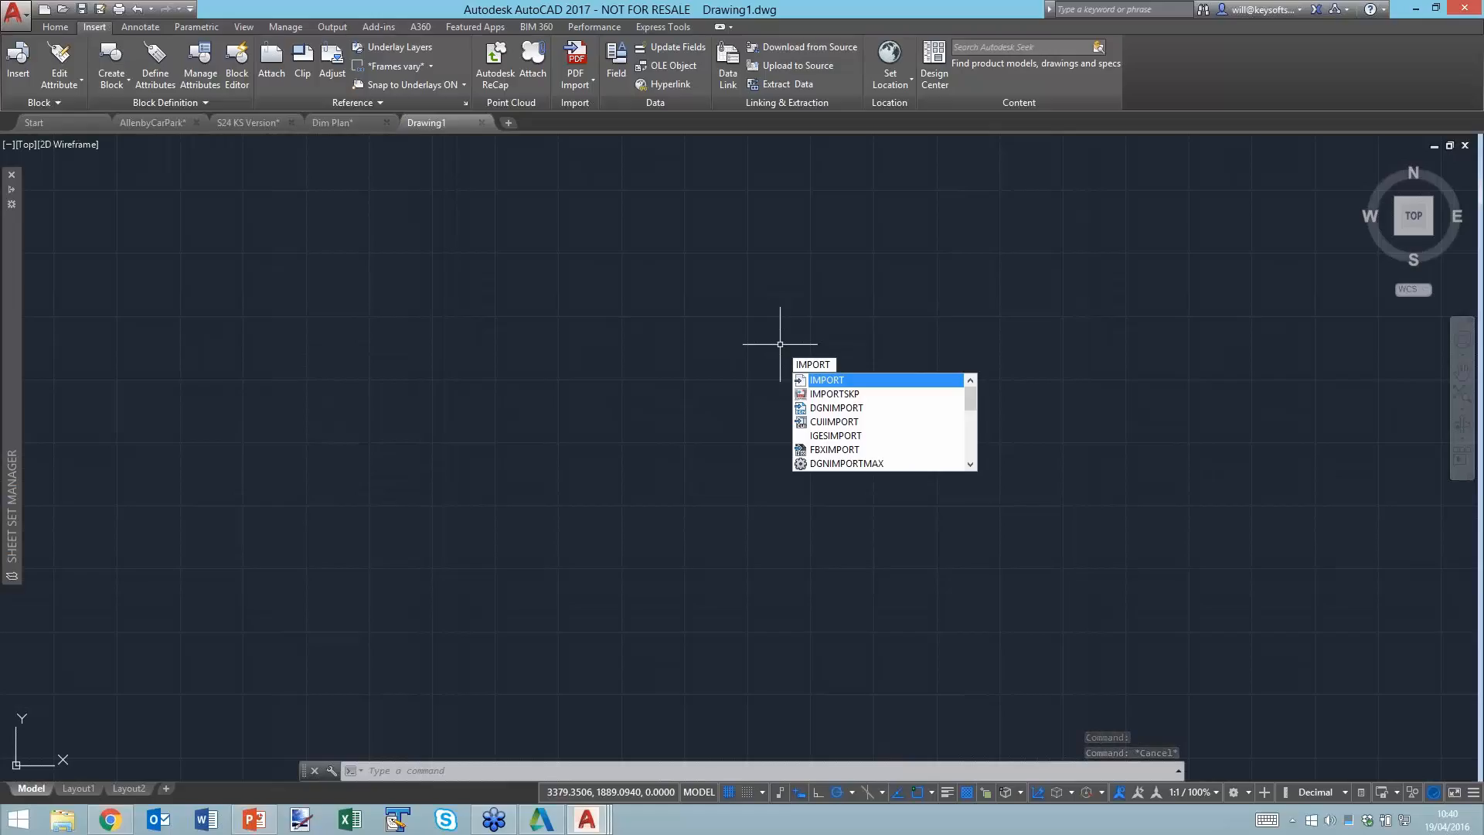
pyautogui.press('Return')
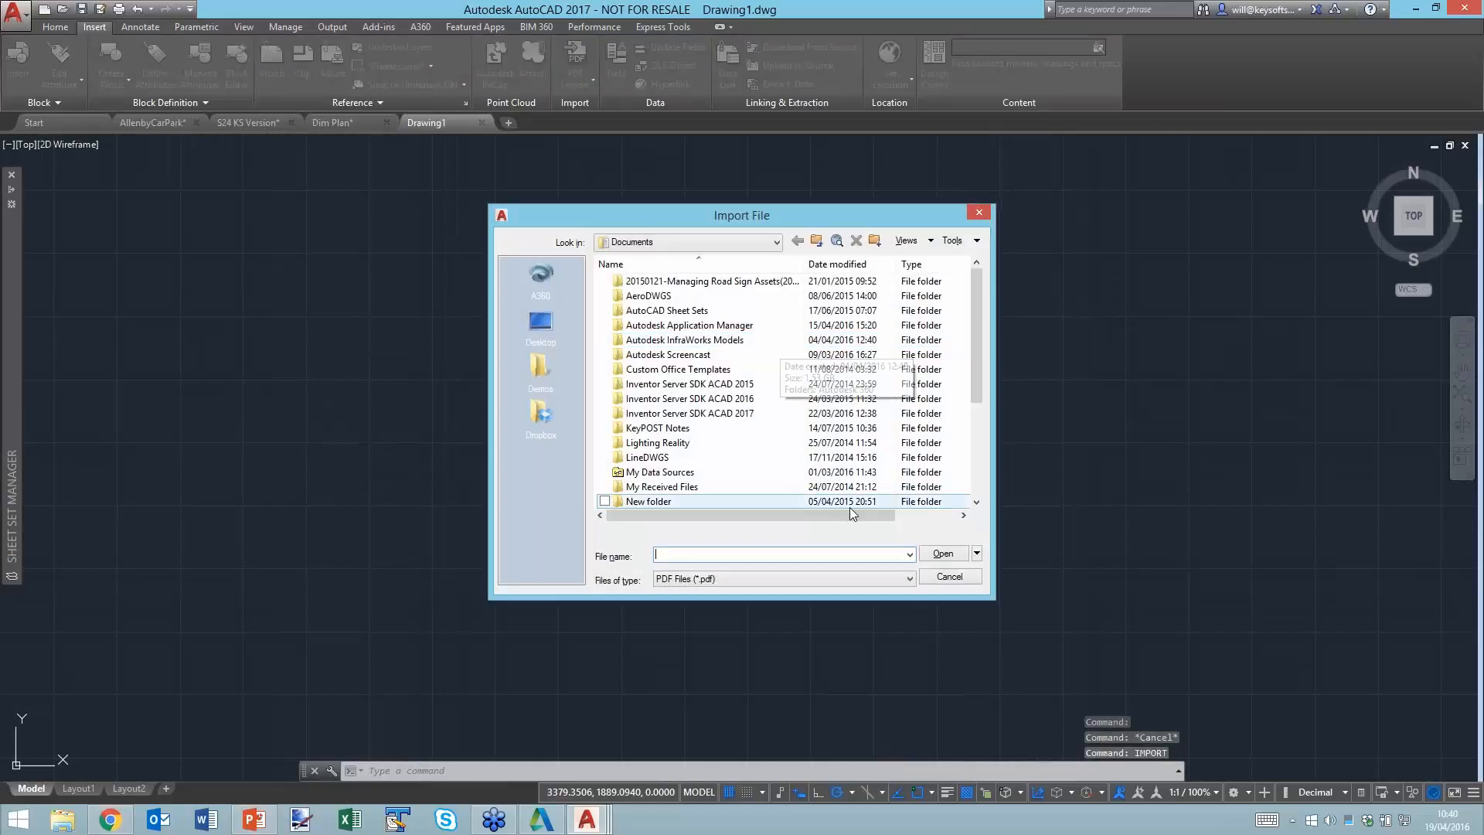
pyautogui.click(909, 579)
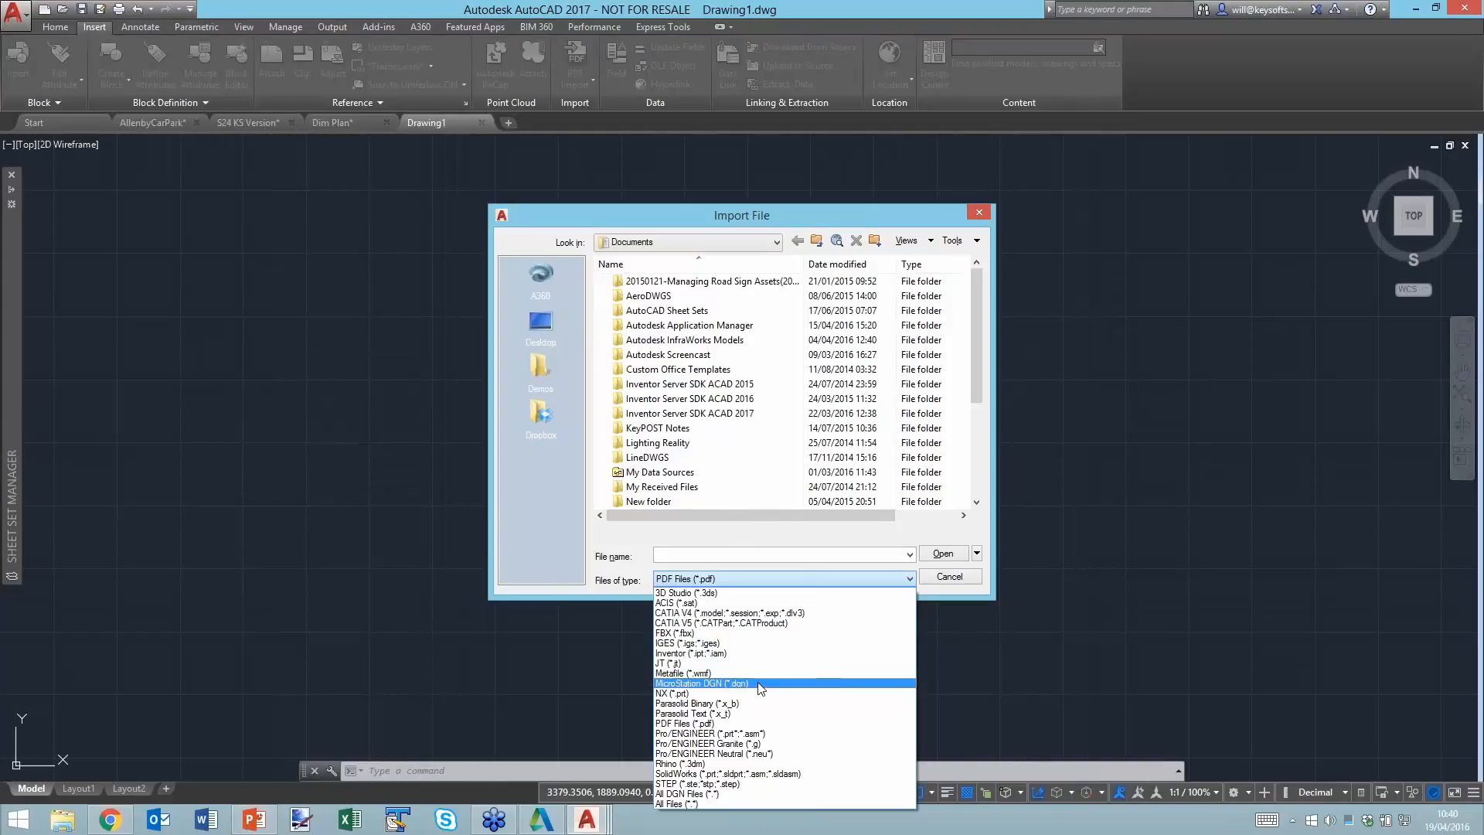
pyautogui.click(725, 534)
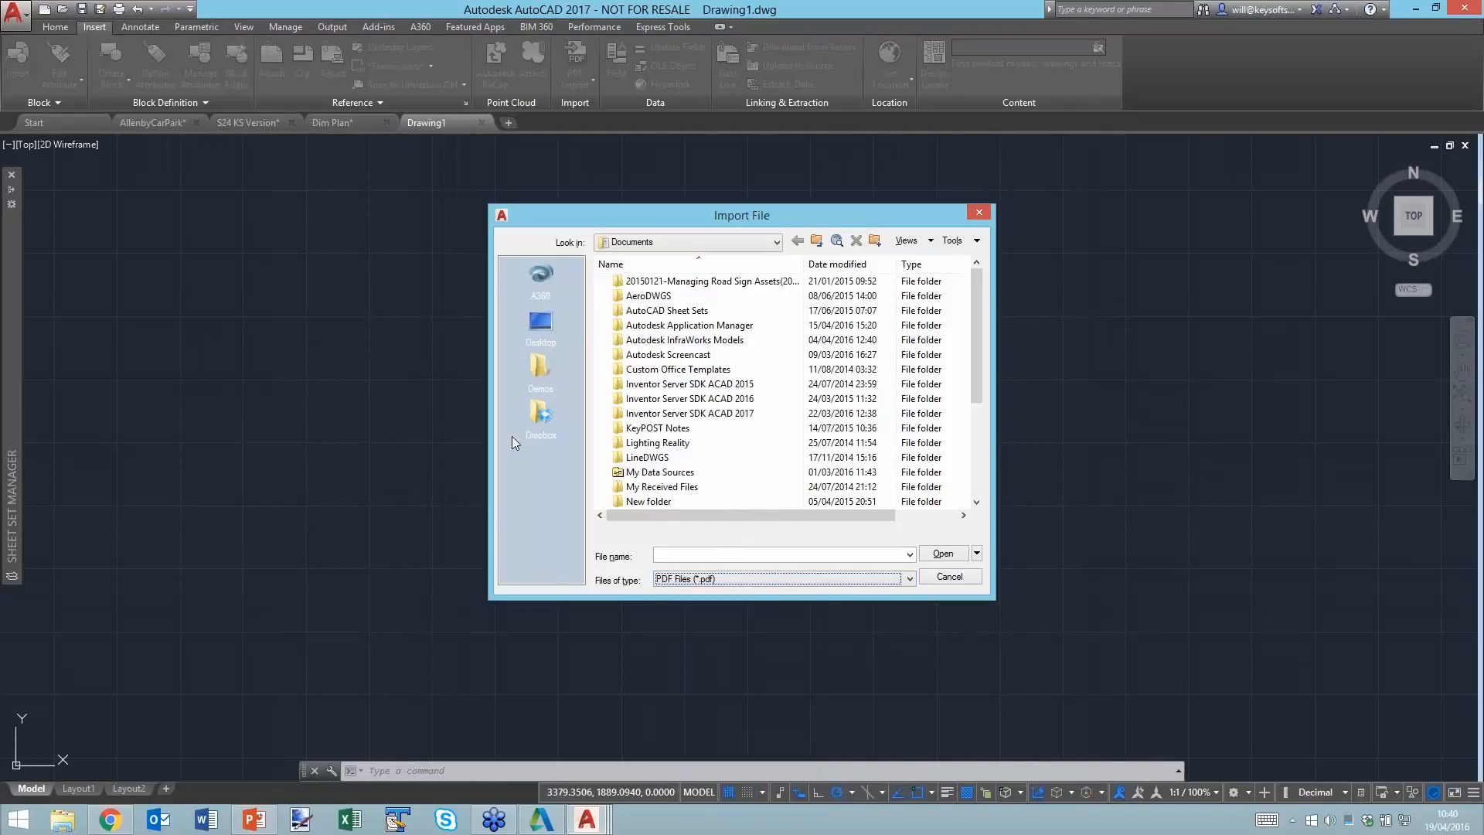
# Choose Dim Plan-Dimensioning.pdf from the AutoCAD 2017 folder in Demos as the file to import.
pyautogui.click(545, 410)
pyautogui.click(540, 368)
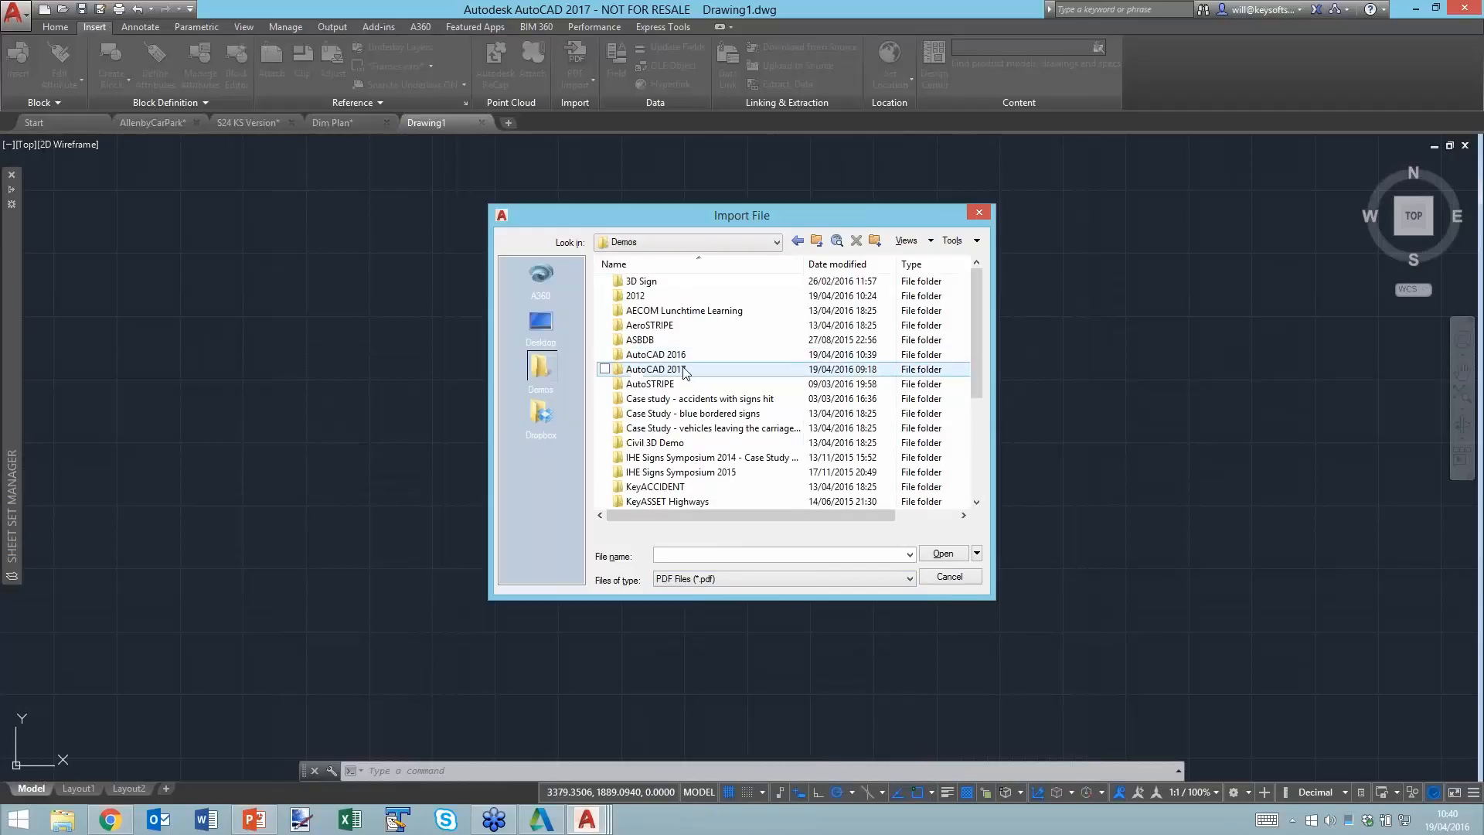
pyautogui.doubleClick(685, 370)
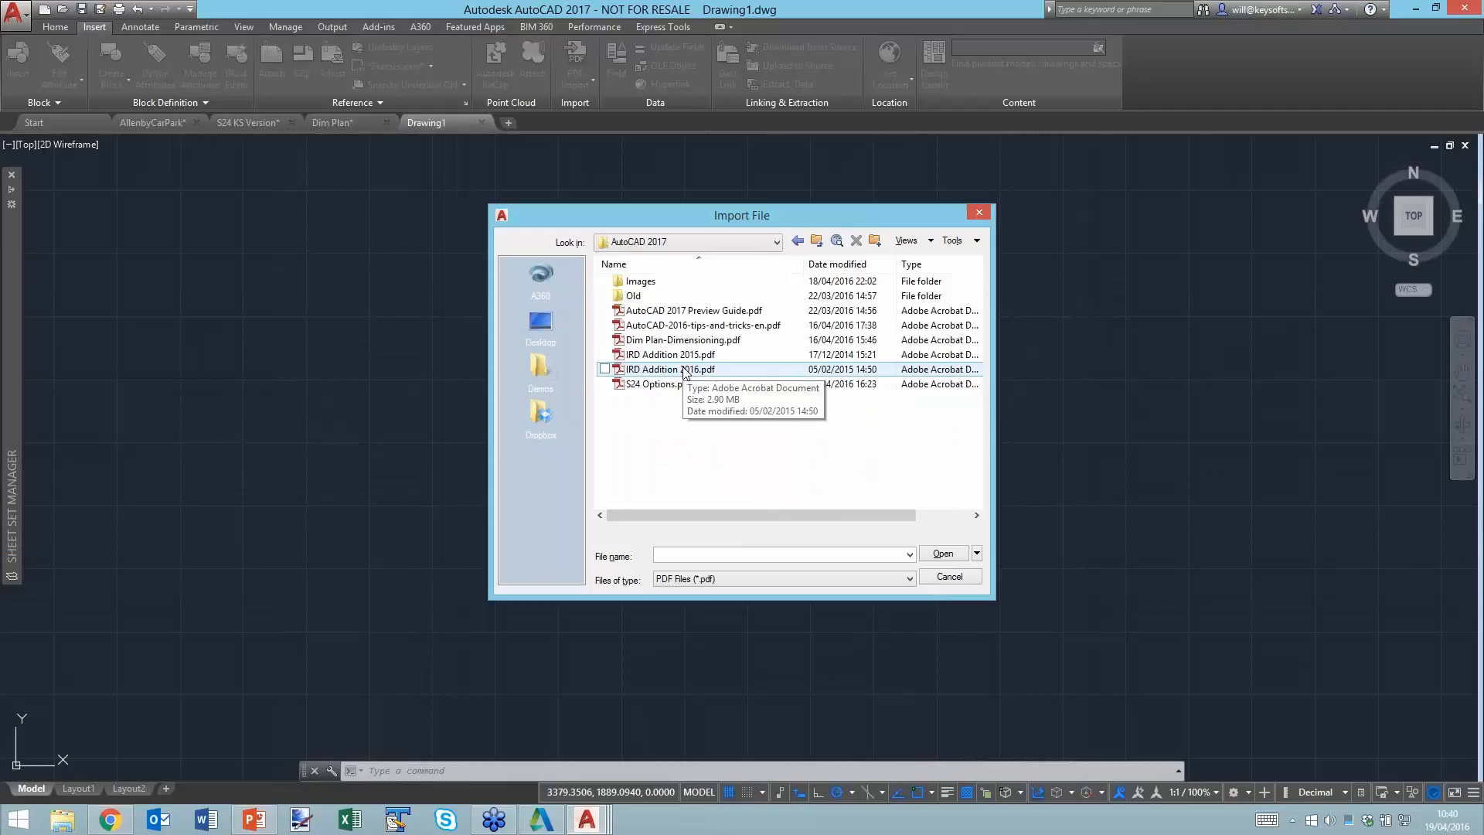
pyautogui.click(680, 341)
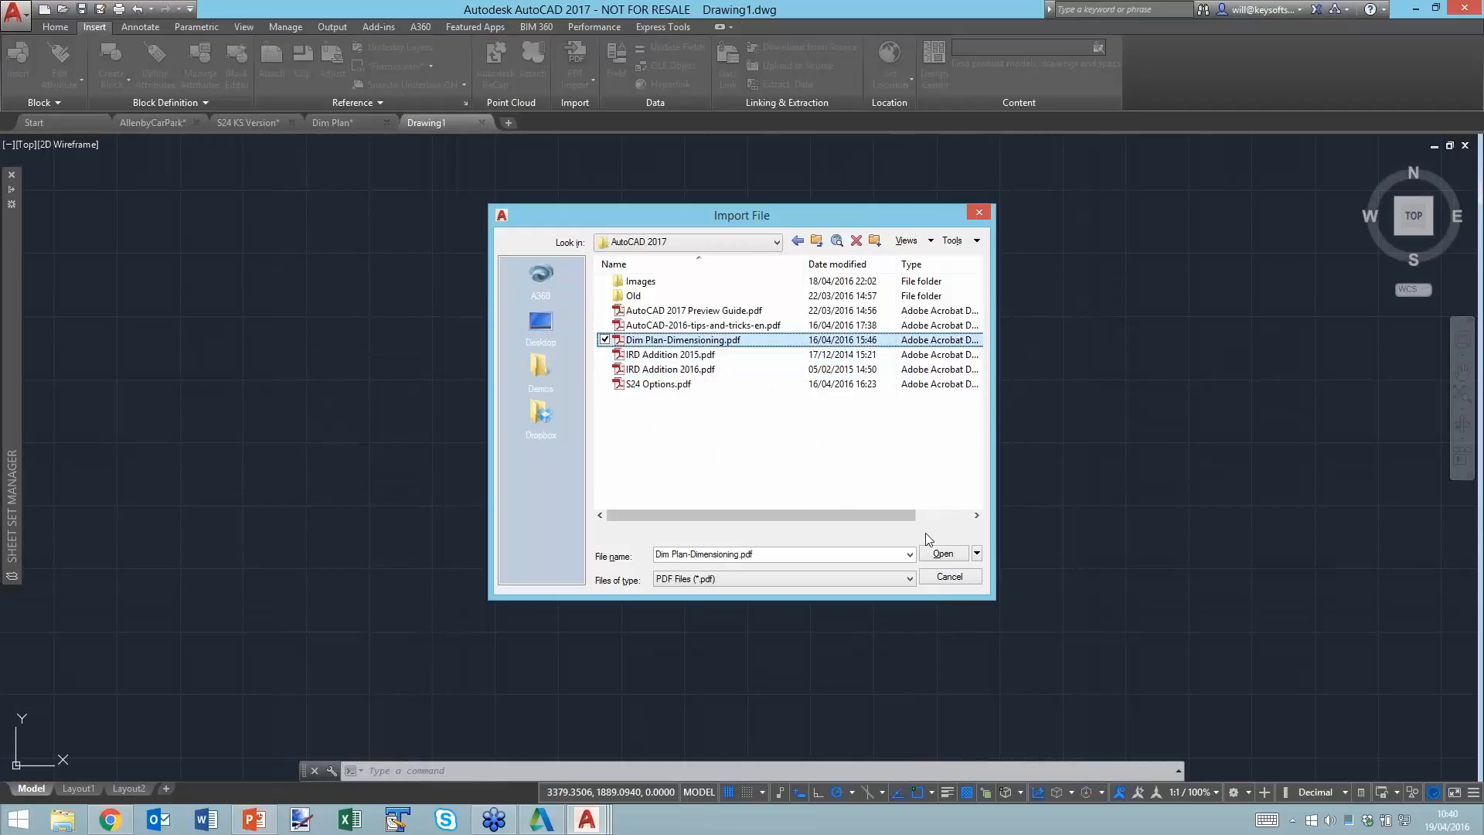
pyautogui.click(943, 553)
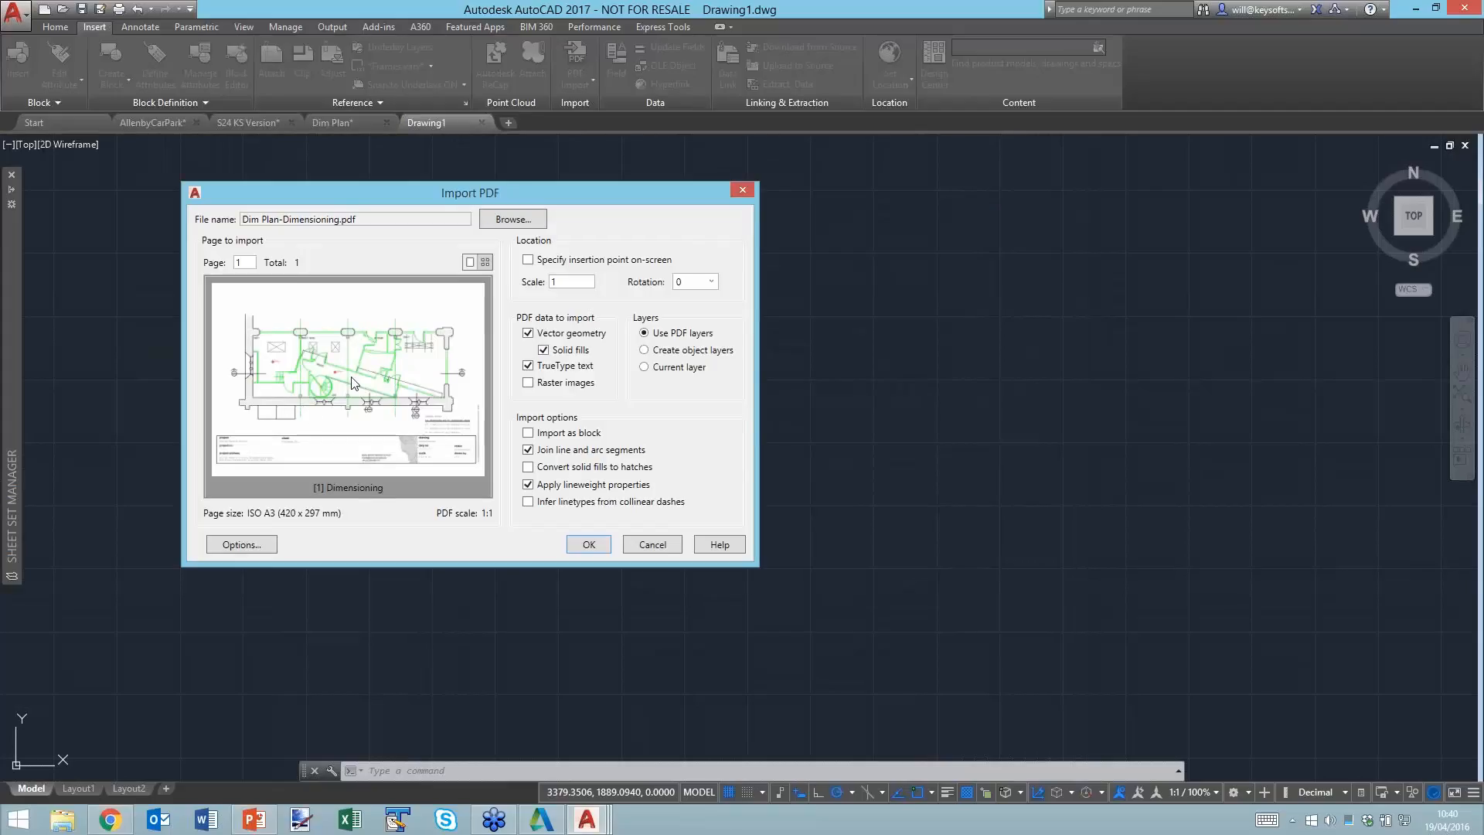
# Enable inferring linetypes and converting solid fills to hatches, check the PDF Images location in Options, and import the PDF.
pyautogui.click(528, 503)
pyautogui.click(528, 467)
pyautogui.click(242, 545)
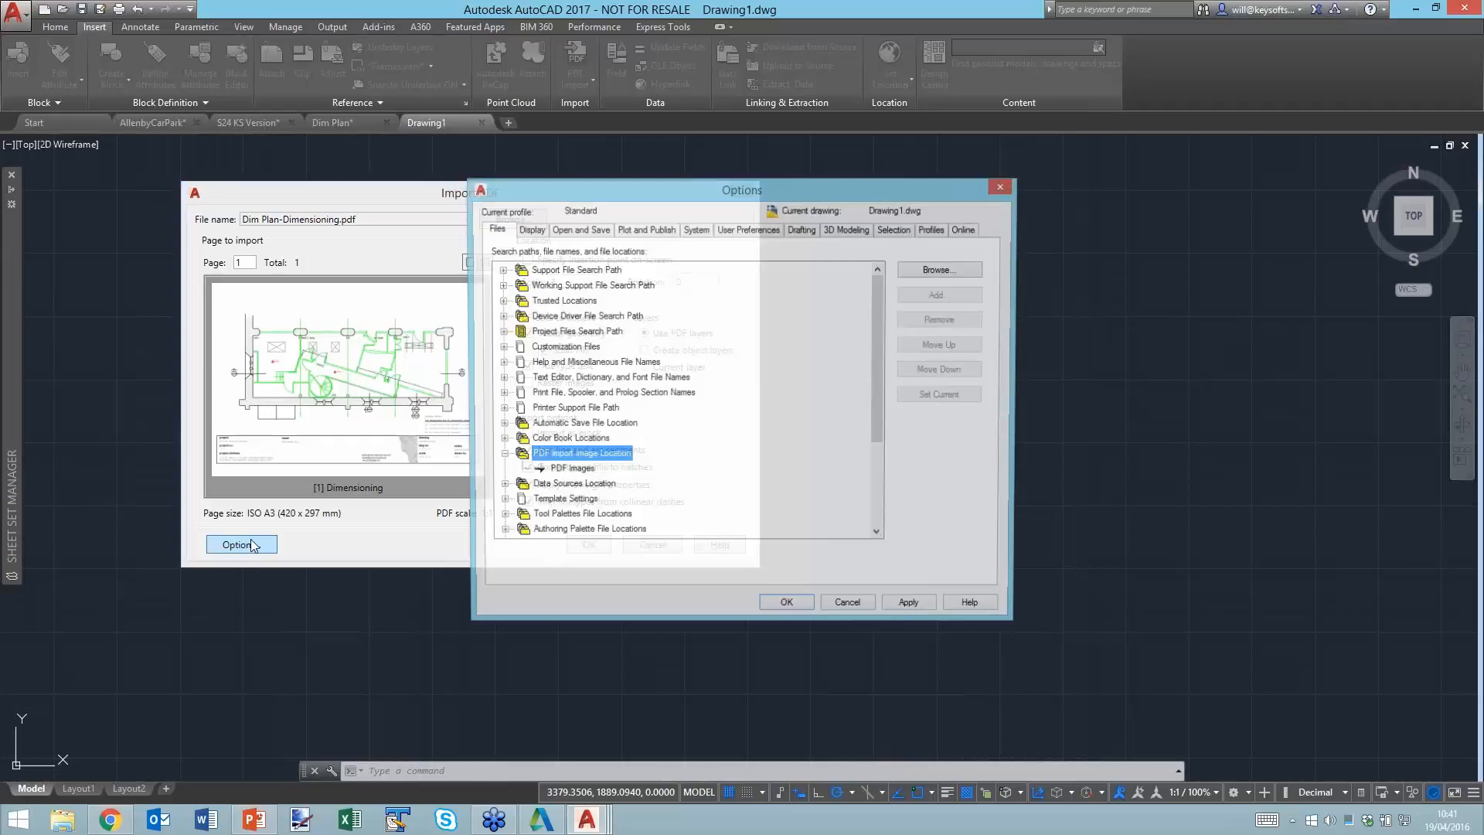
pyautogui.click(571, 473)
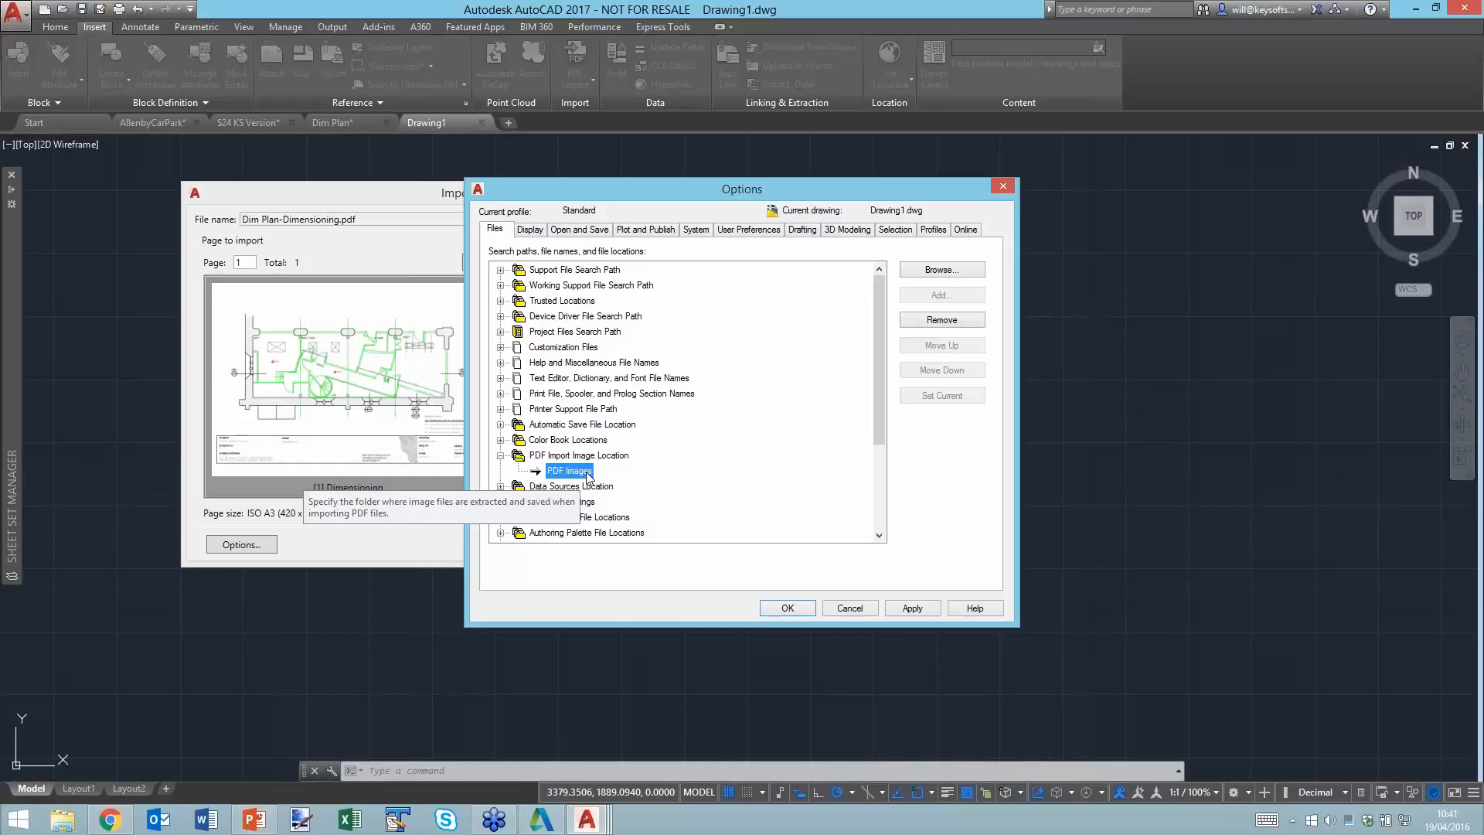
pyautogui.click(782, 609)
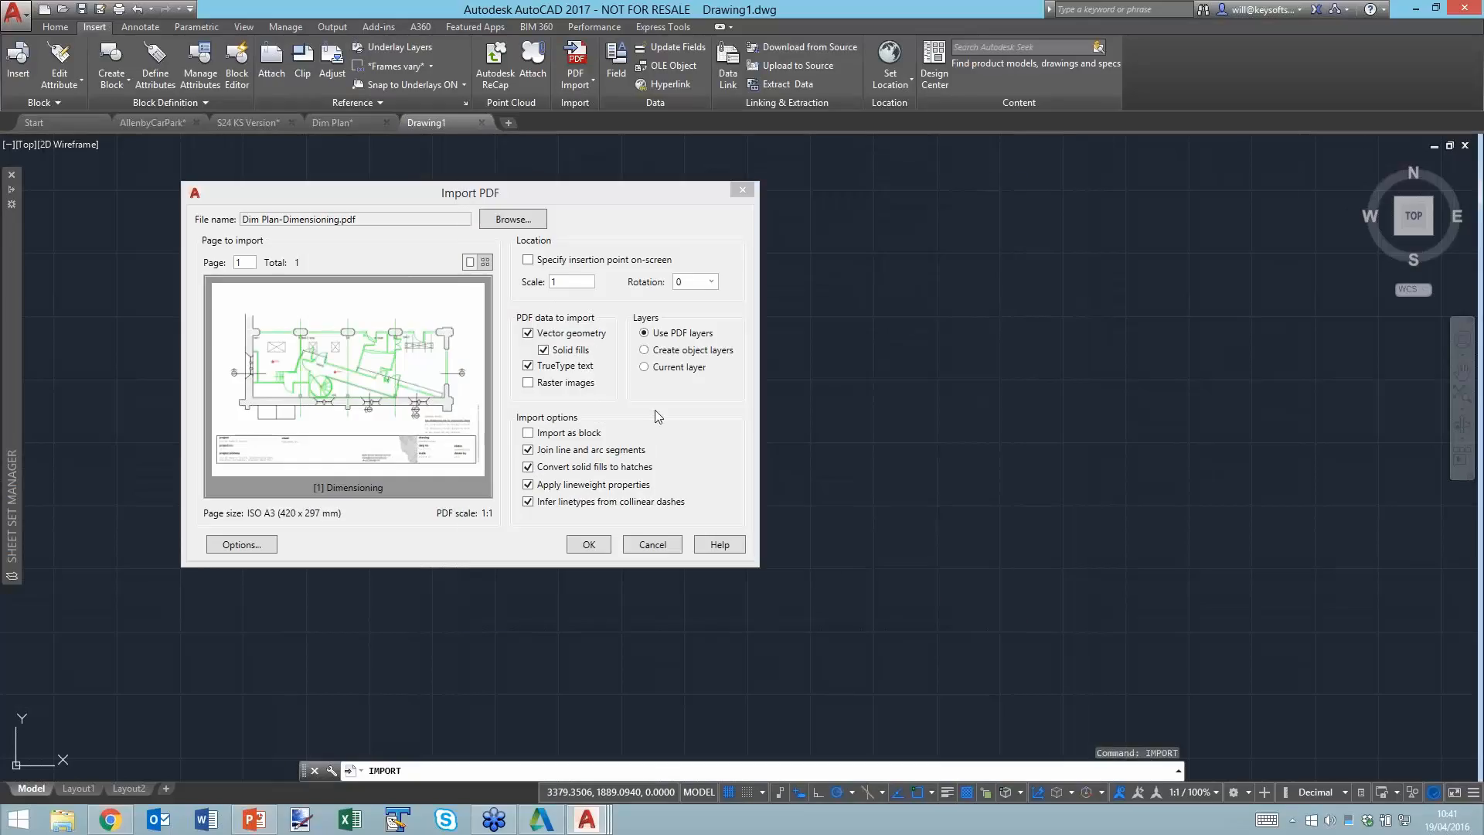
pyautogui.click(590, 546)
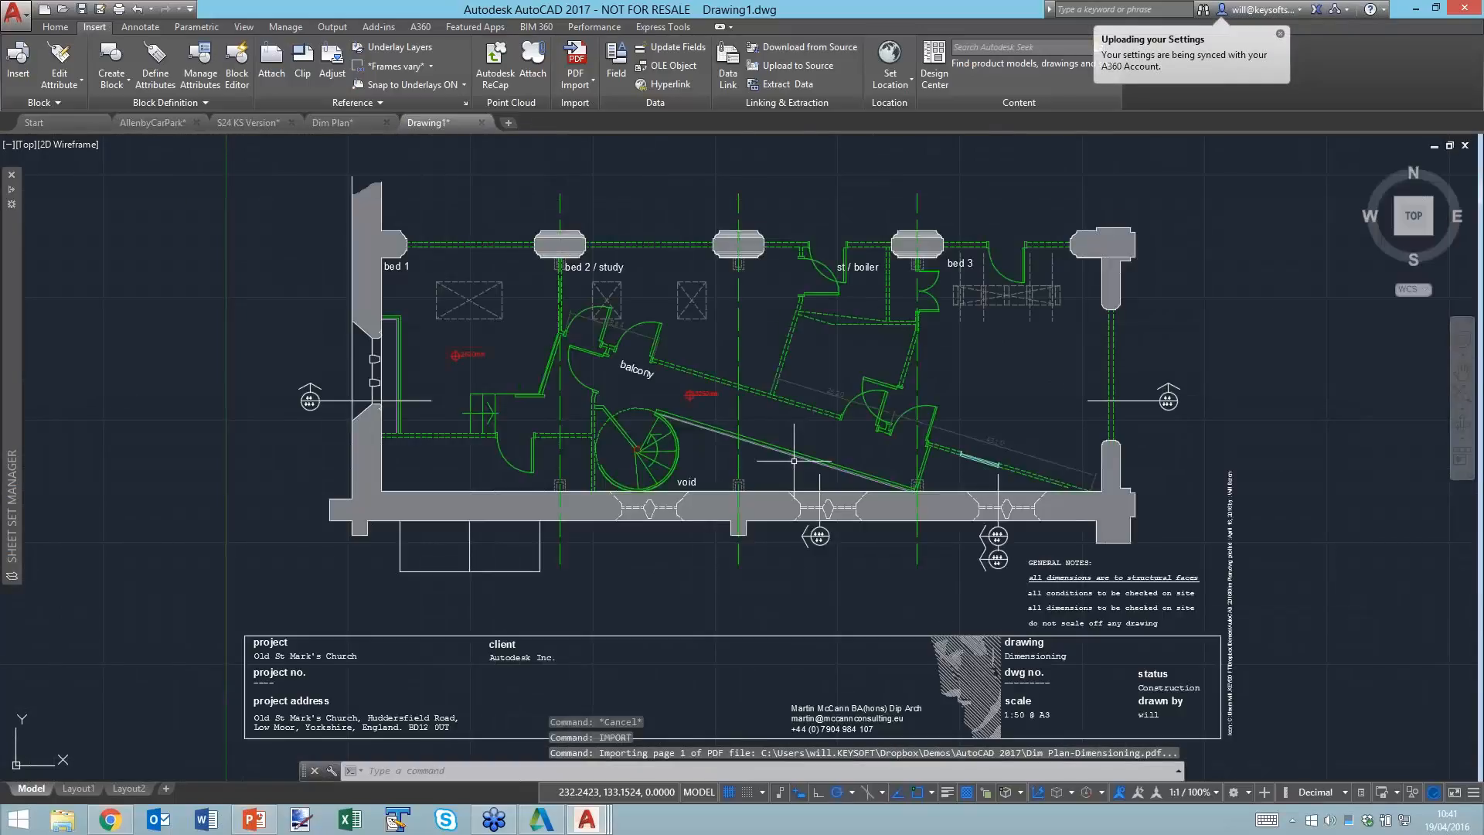
# Try stretching the lower-left corner of the imported lower wall hatch outward, and undo the stretch.
pyautogui.click(520, 506)
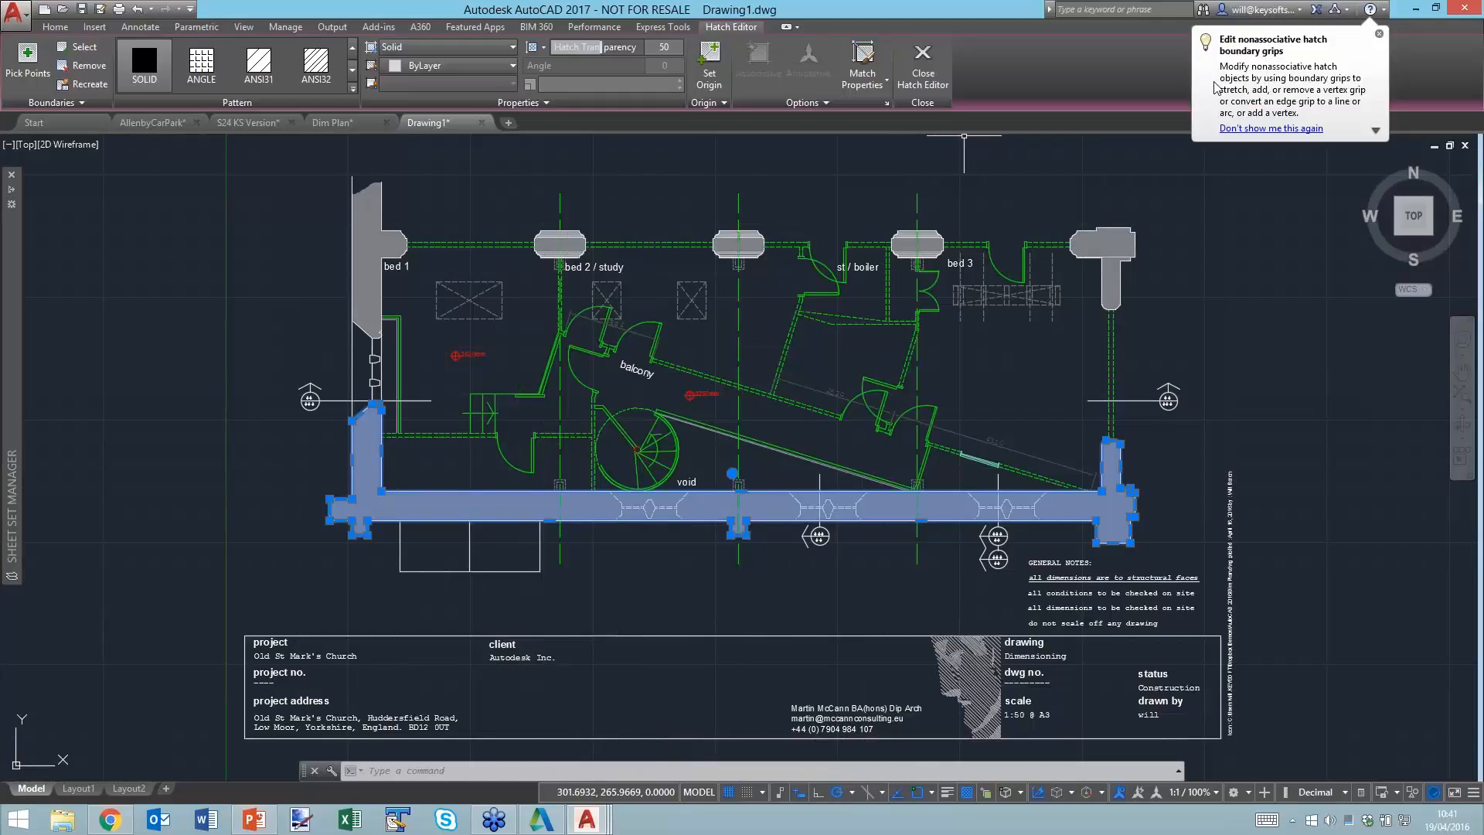
pyautogui.click(329, 520)
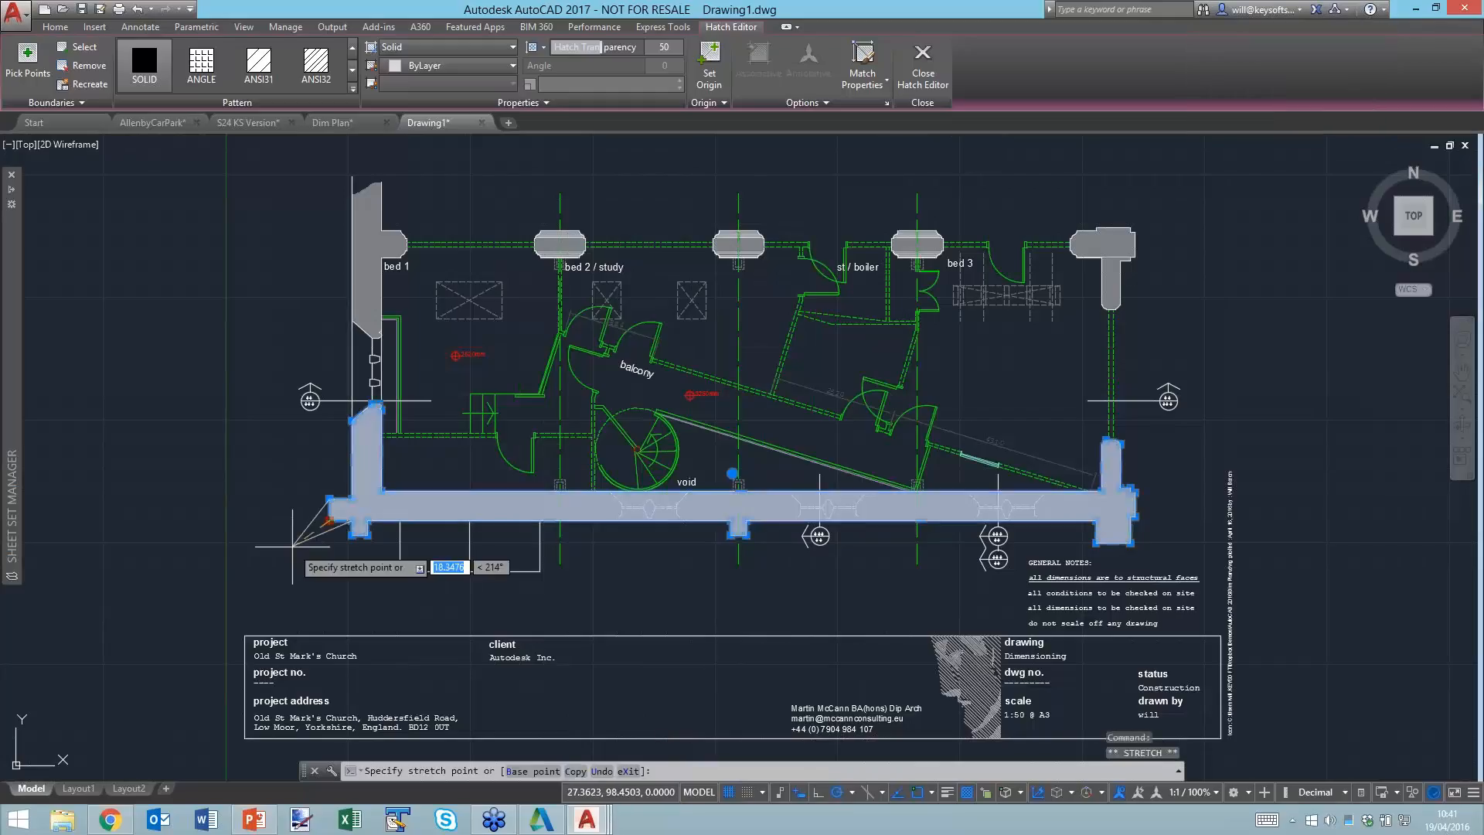
pyautogui.click(292, 546)
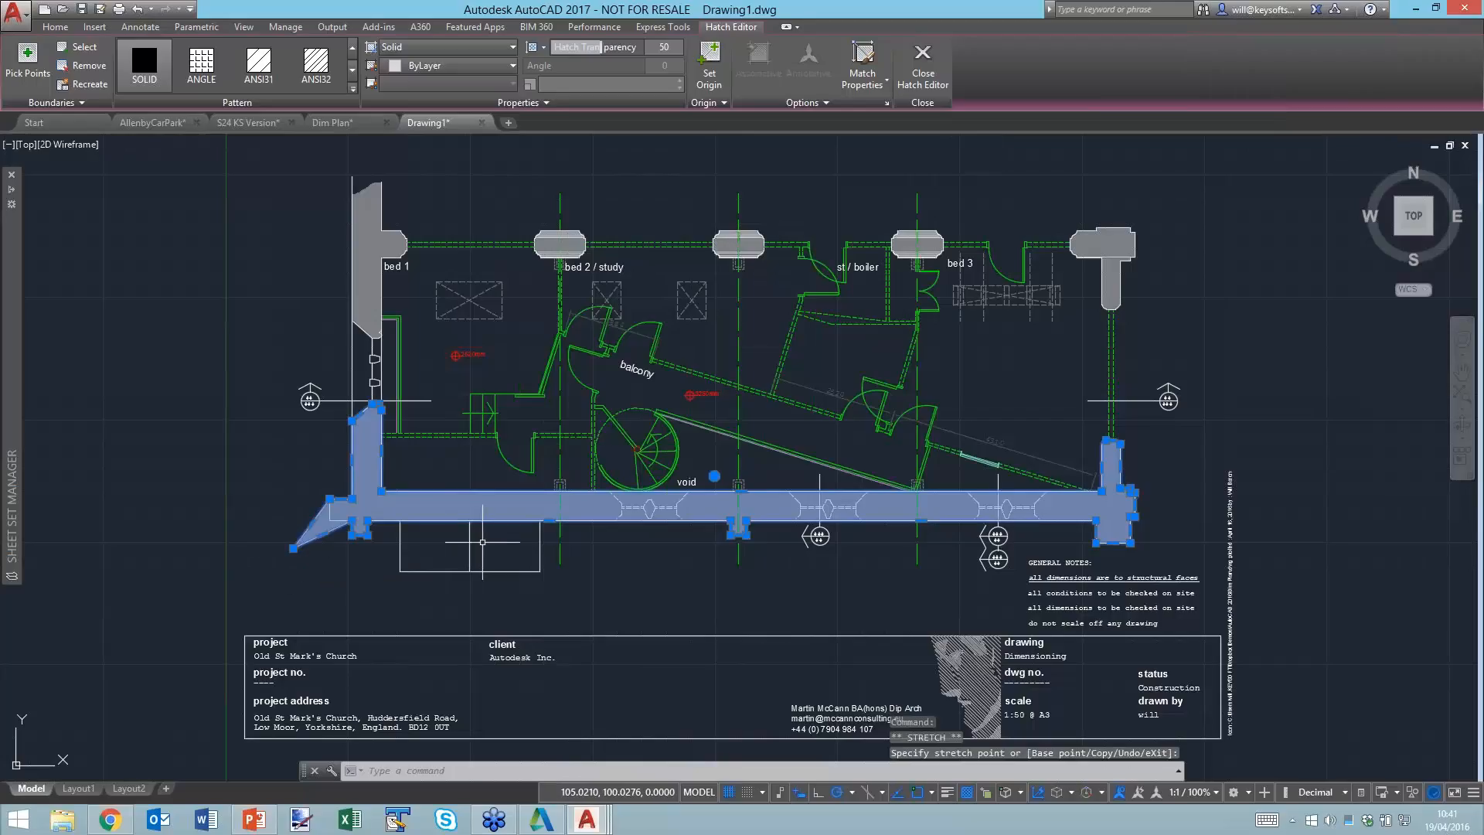
pyautogui.write('u')
pyautogui.press('Return')
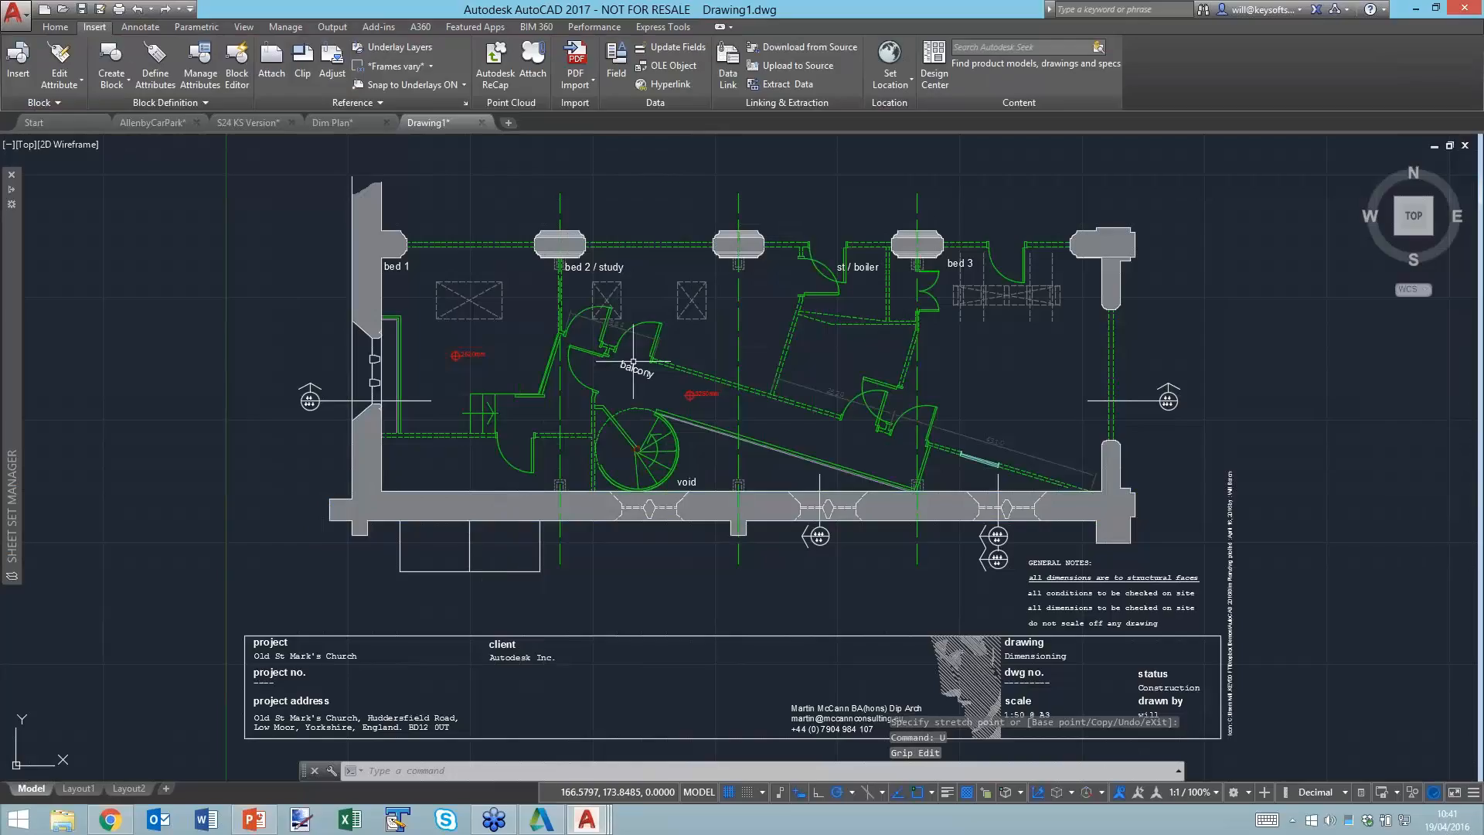
# Select the imported dashed wall lines below the st / boiler room to examine their linetypes, and clear the selection.
pyautogui.scroll(4, 857, 313)
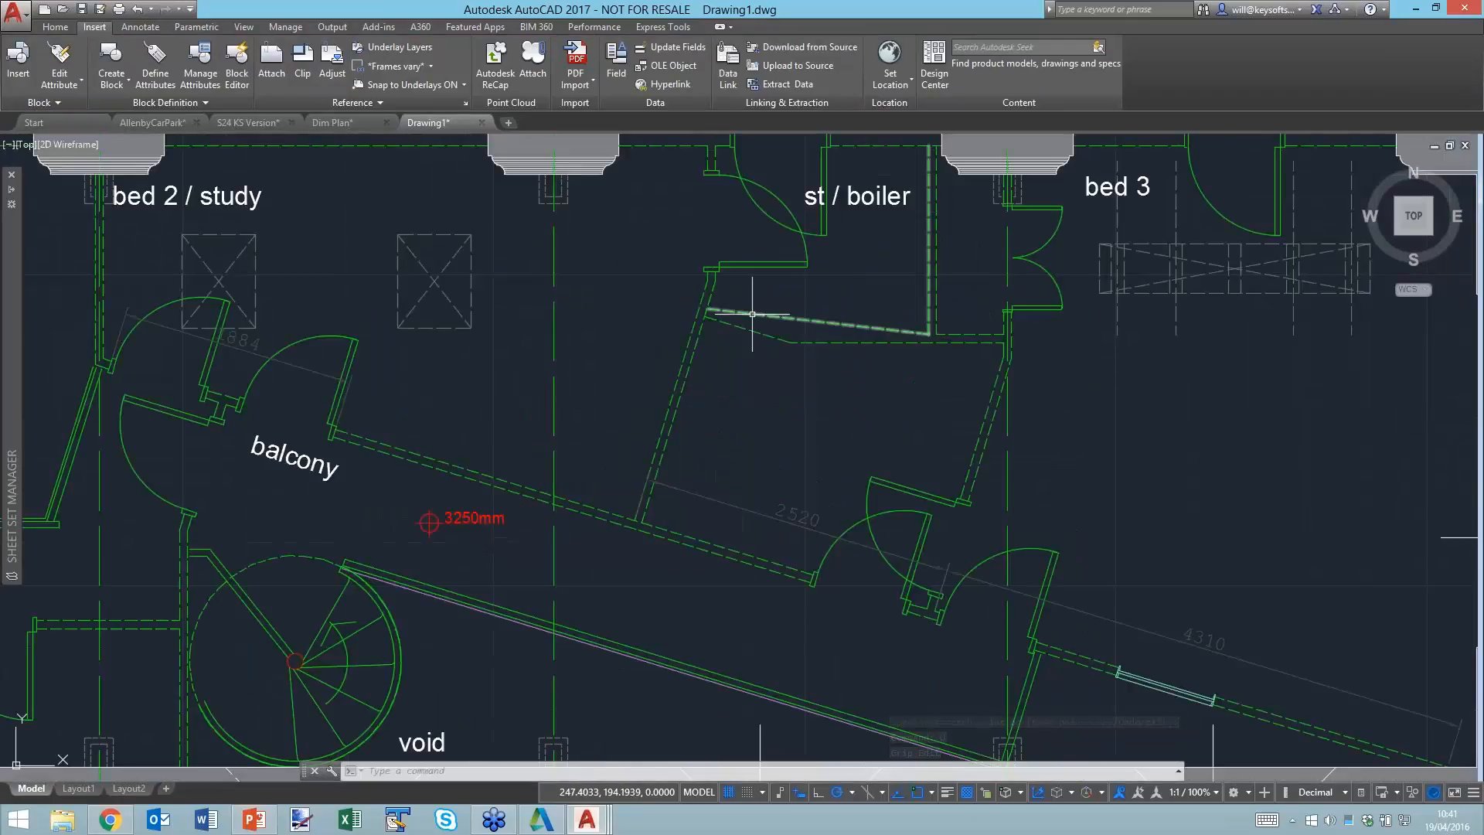
pyautogui.click(687, 340)
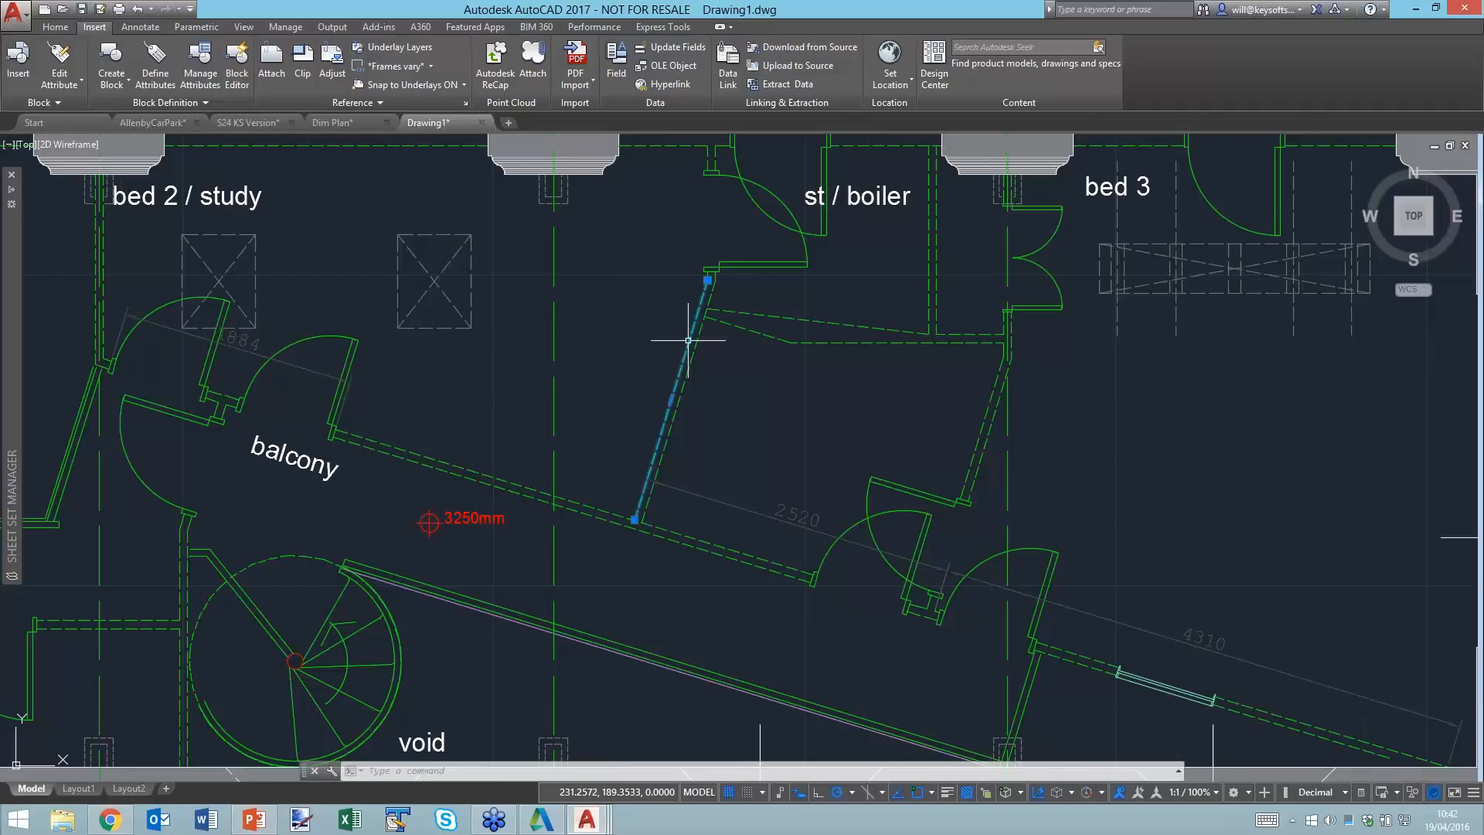
pyautogui.press('Escape')
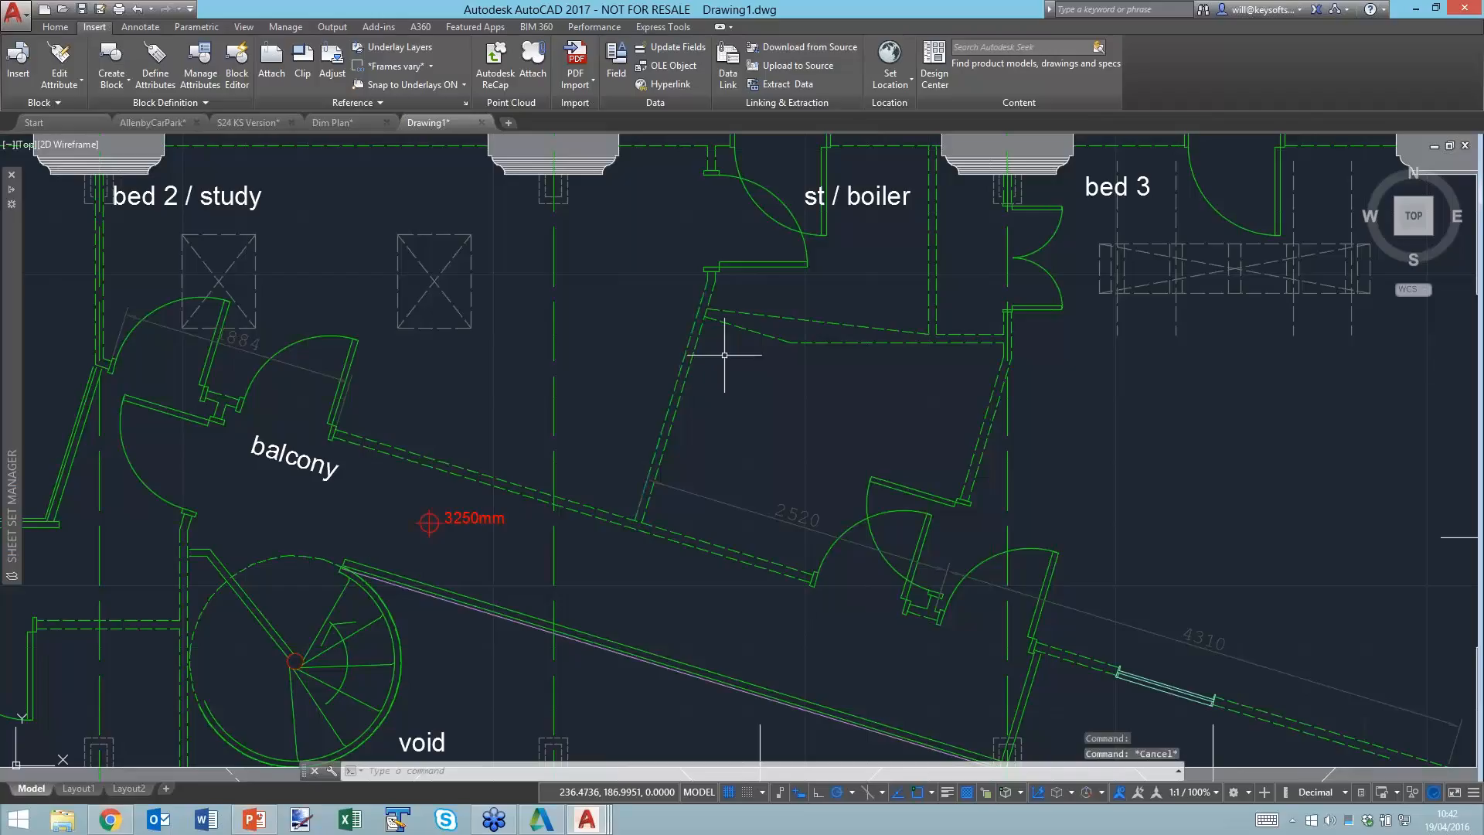
pyautogui.click(772, 315)
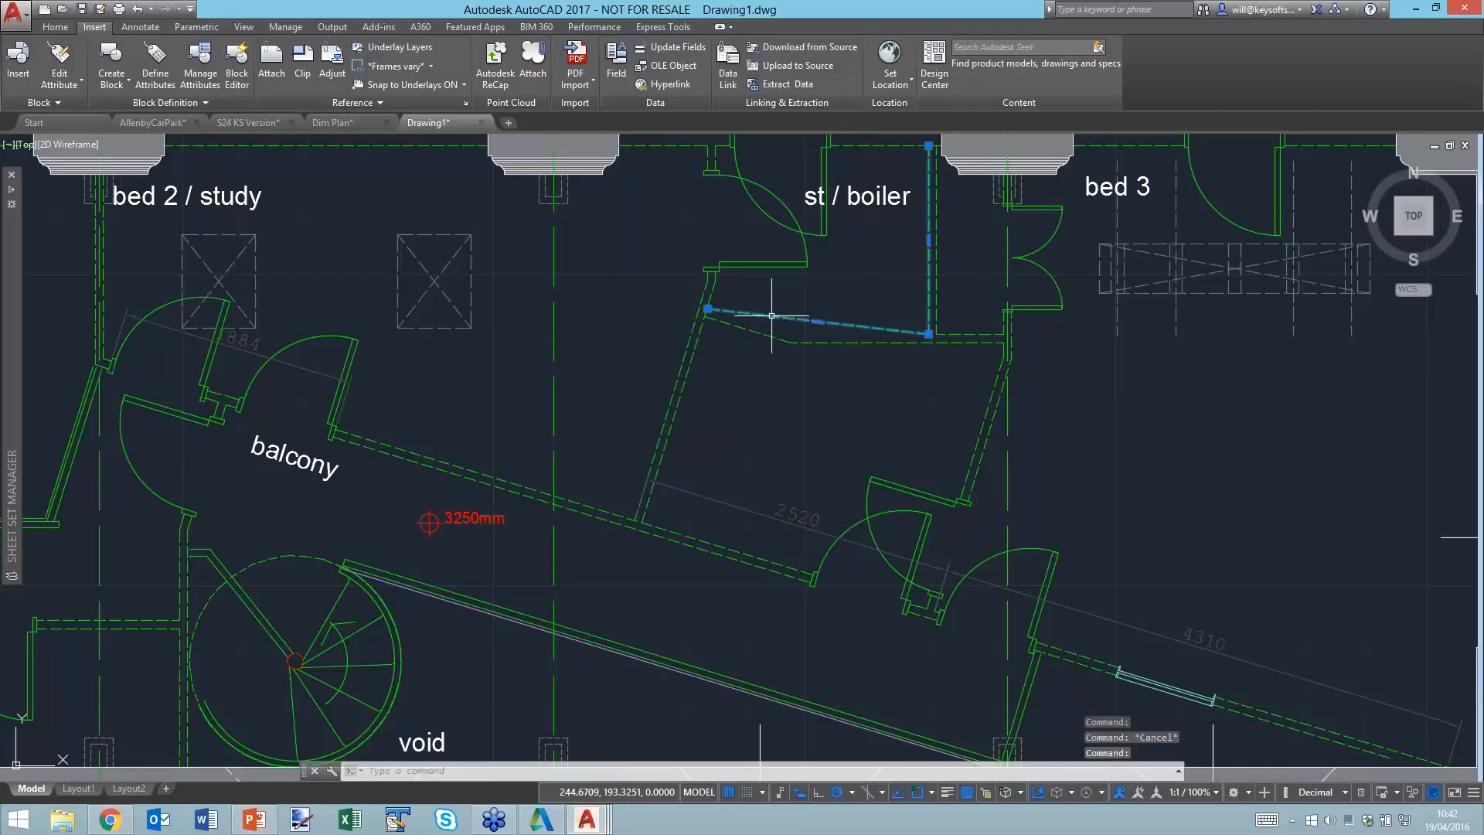
pyautogui.scroll(4, 771, 315)
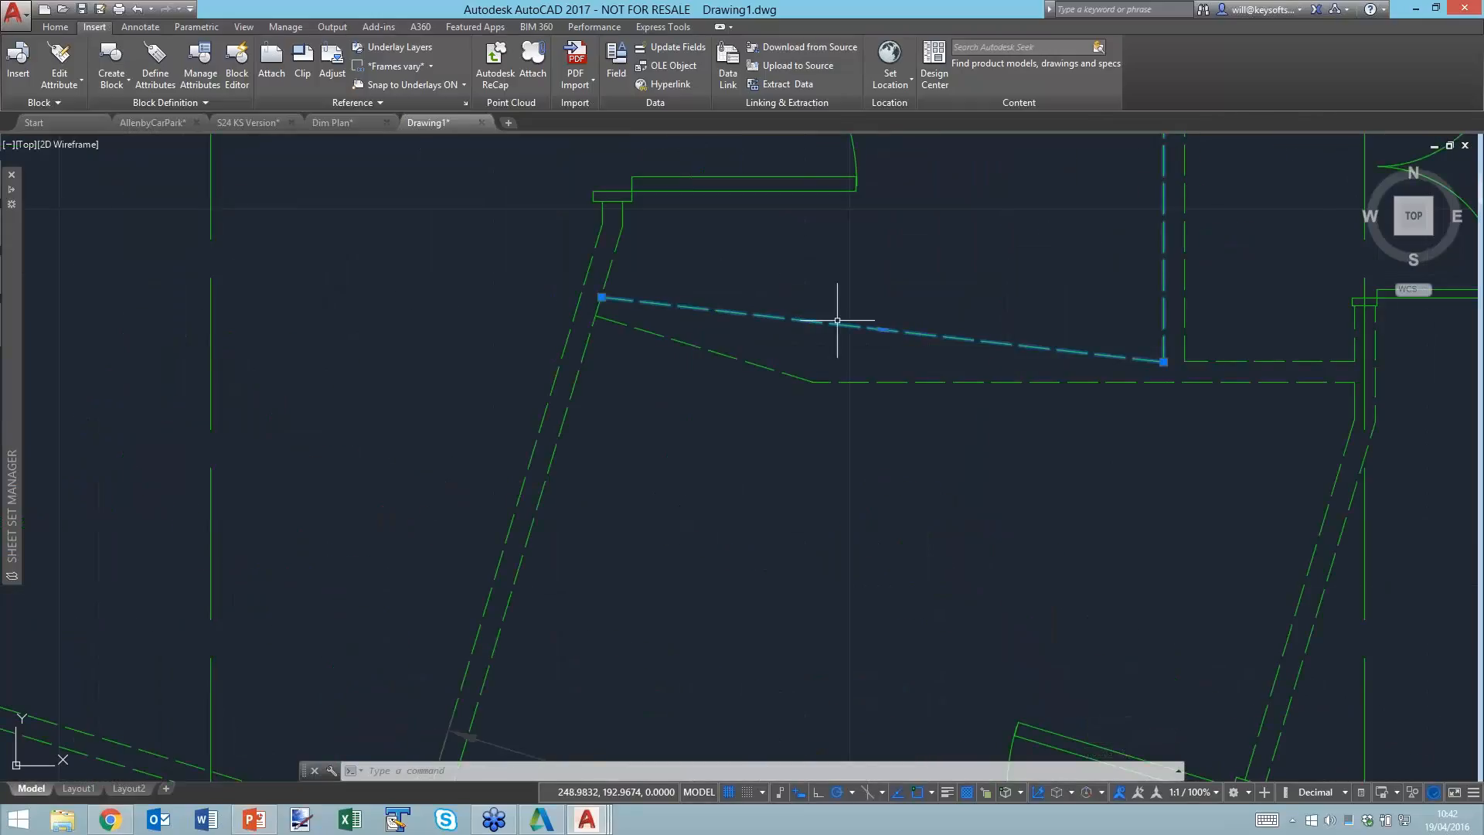
pyautogui.moveTo(1089, 315); pyautogui.dragTo(944, 359, button='middle')
pyautogui.press('Escape')
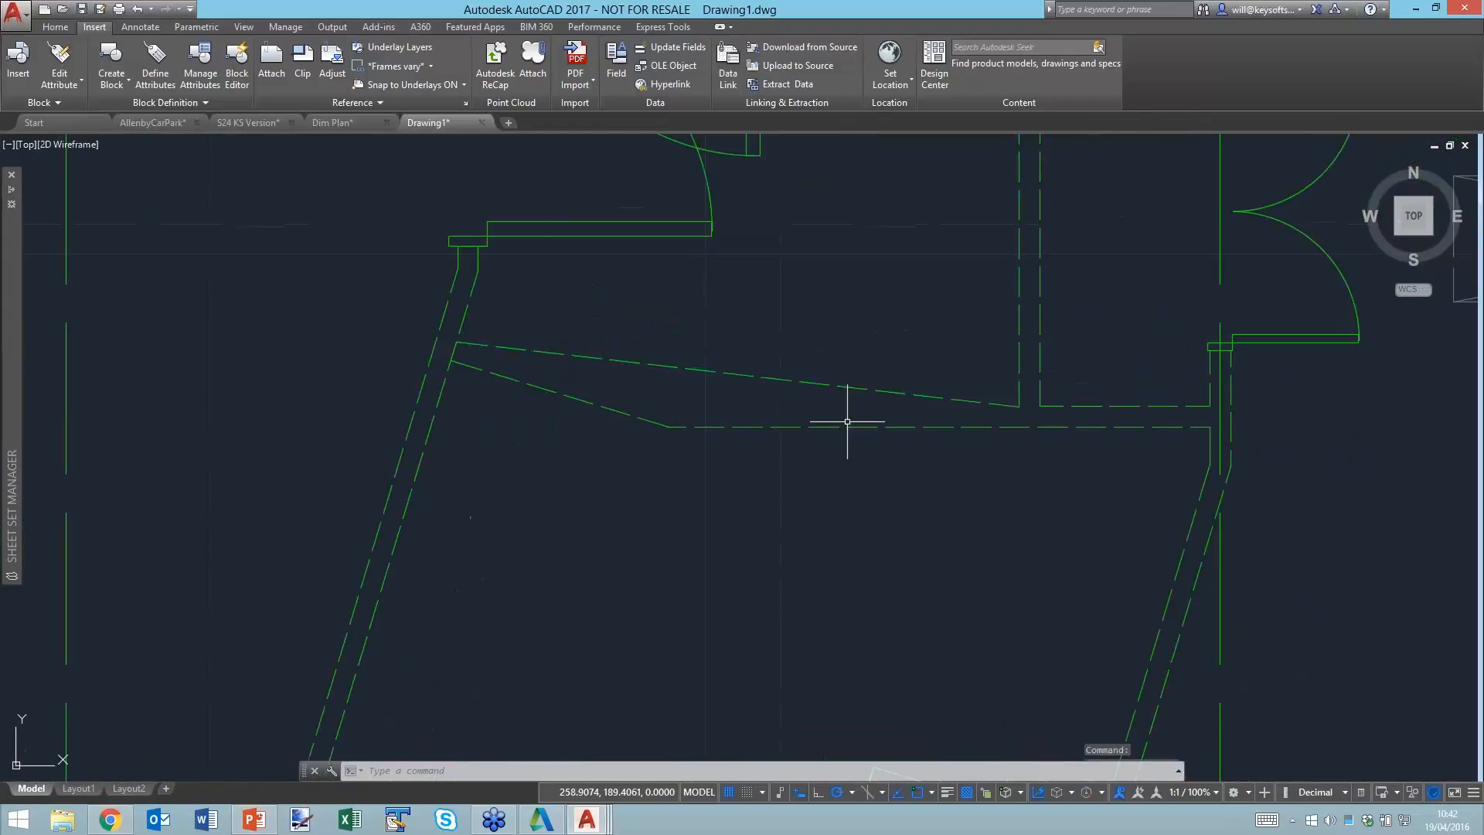
# Examine the horizontal dashed wall line below st / boiler and its junction with the sloping line close up.
pyautogui.click(823, 424)
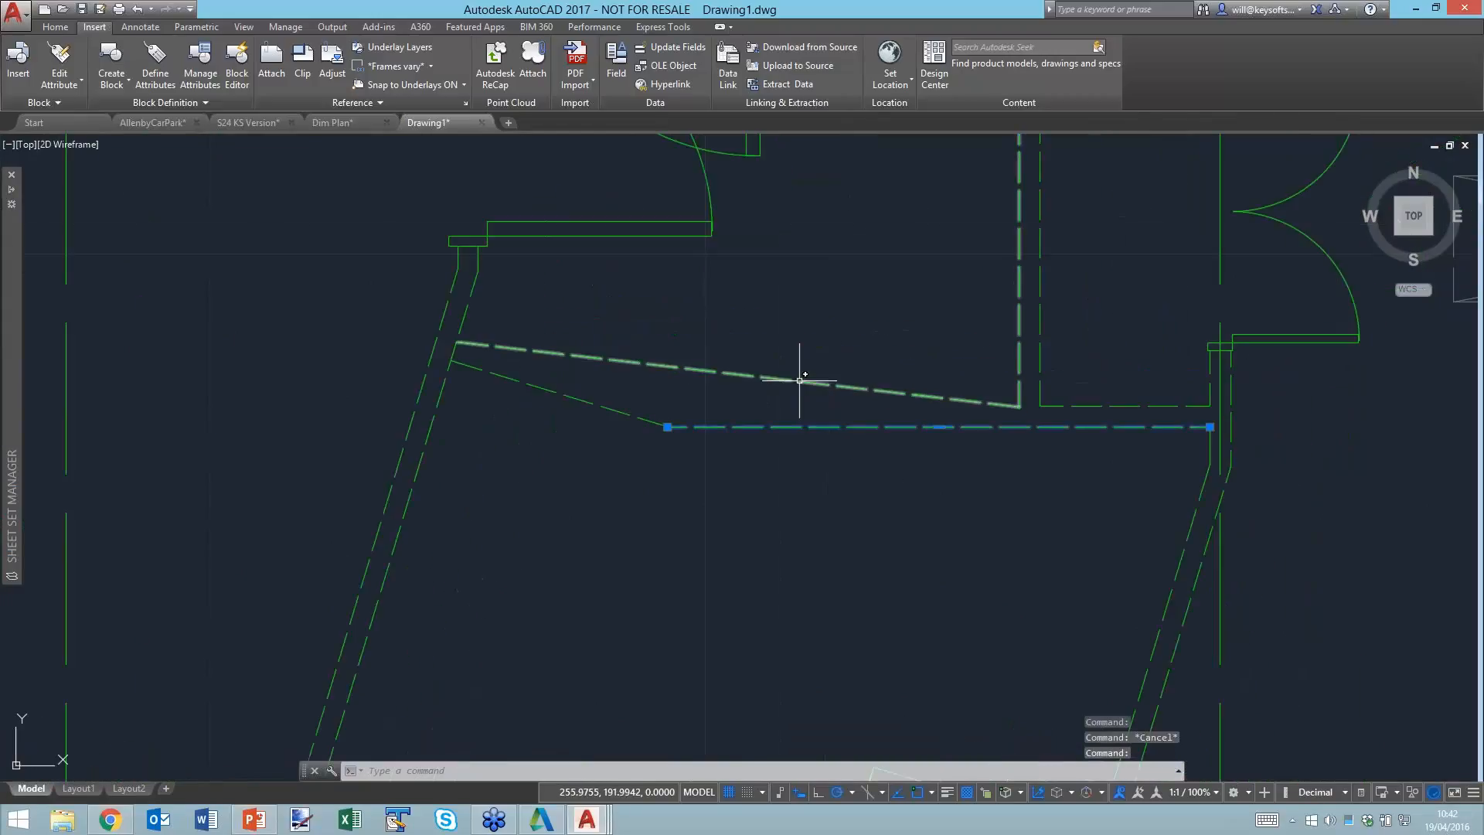
pyautogui.write('z')
pyautogui.press('Return')
pyautogui.click(649, 453)
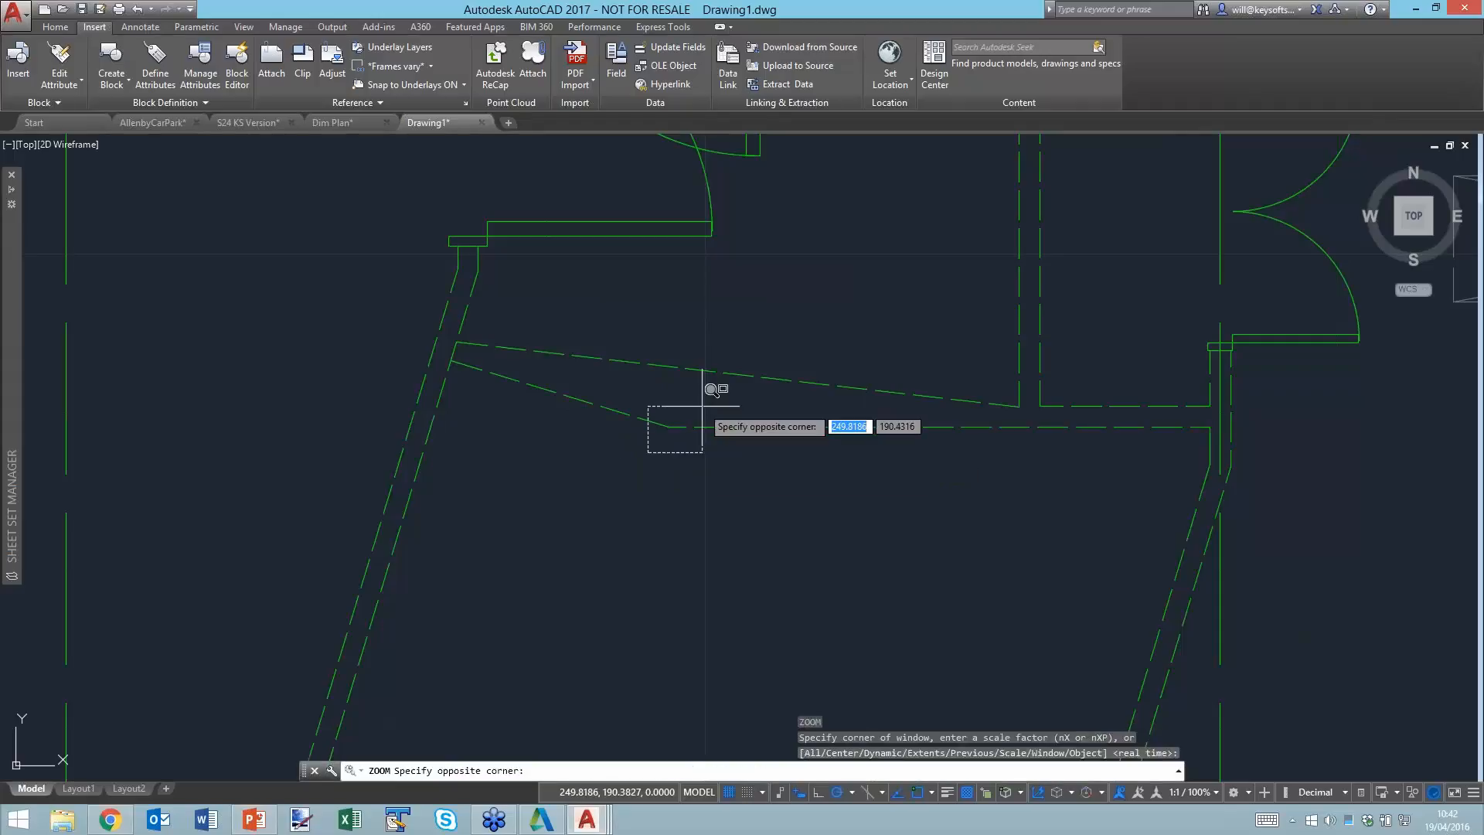
pyautogui.click(709, 392)
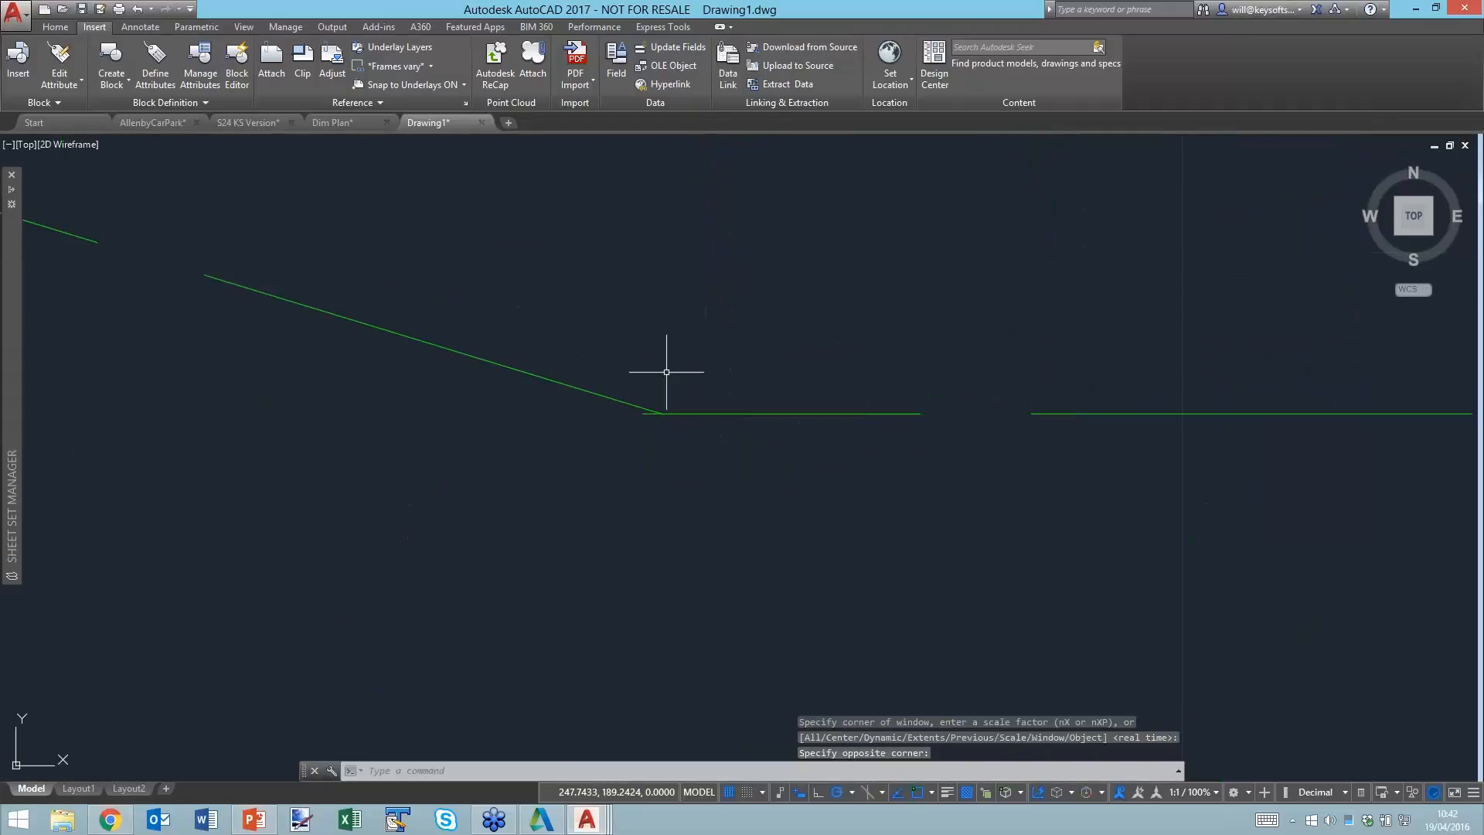
pyautogui.scroll(4, 638, 409)
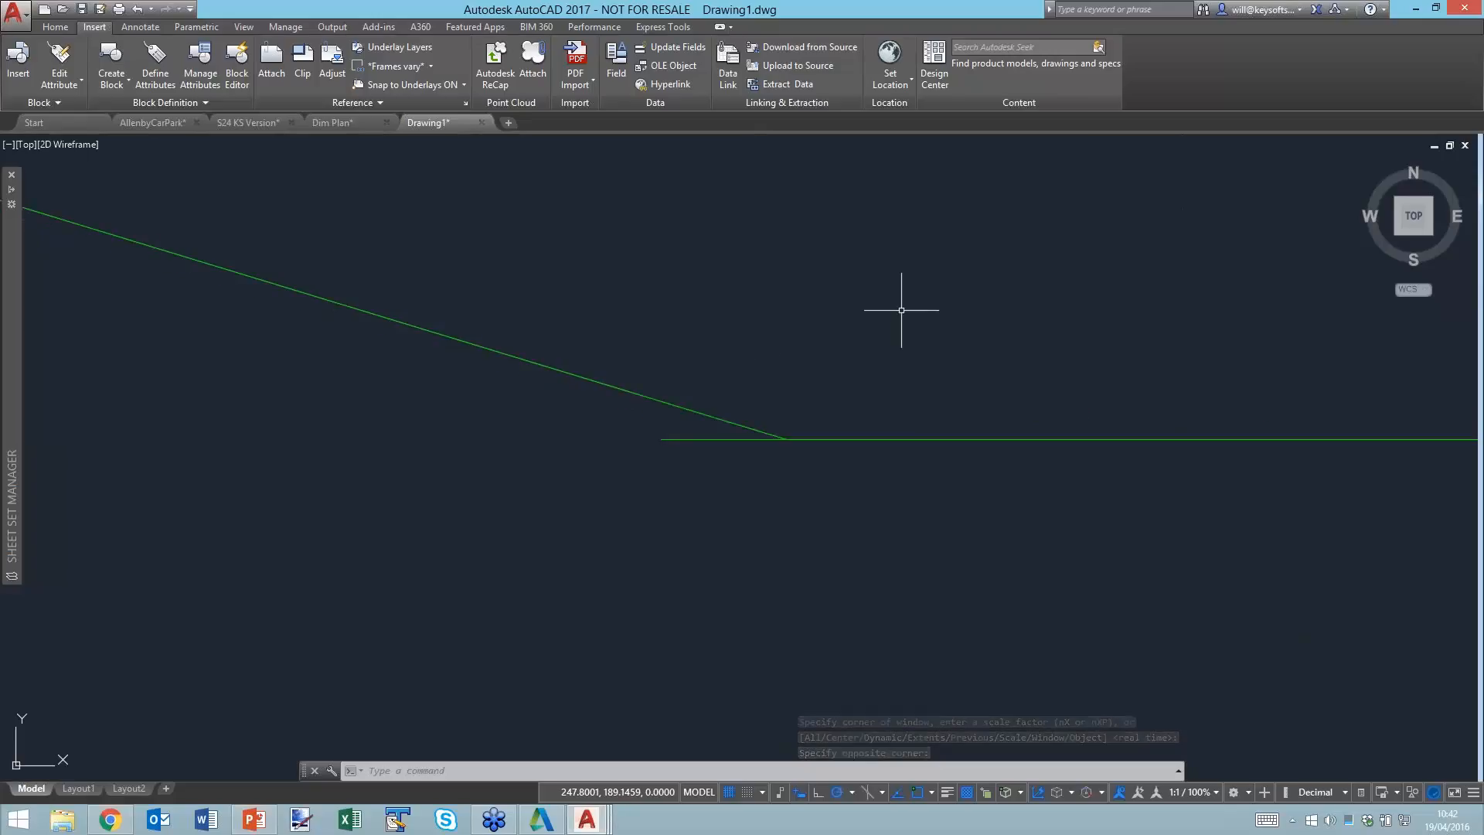
# Switch to File Explorer and open Dim Plan-Dimensioning.pdf from the Dropbox Demos AutoCAD 2017 folder in Adobe Reader.
pyautogui.click(71, 823)
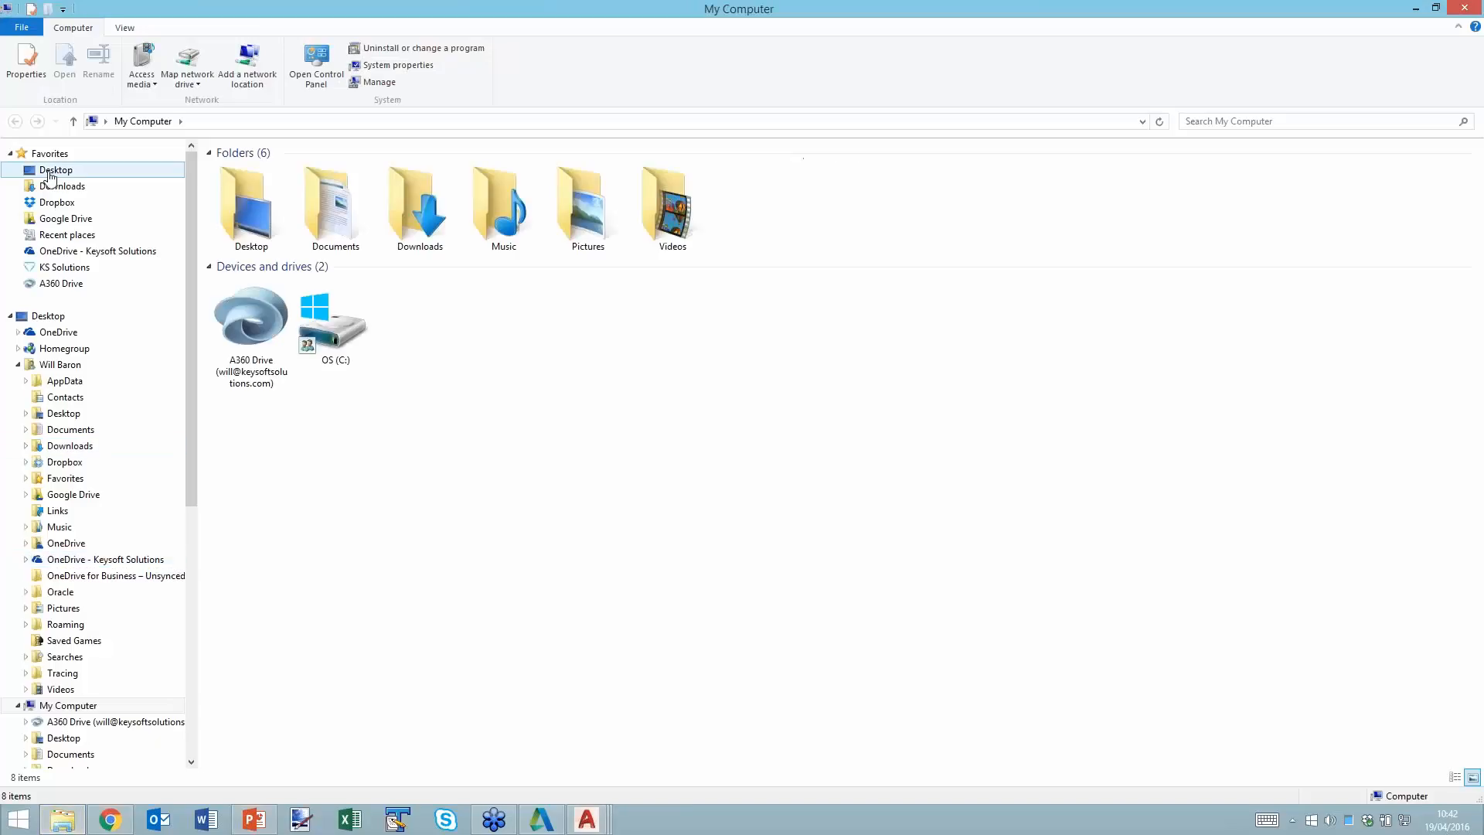
pyautogui.click(55, 201)
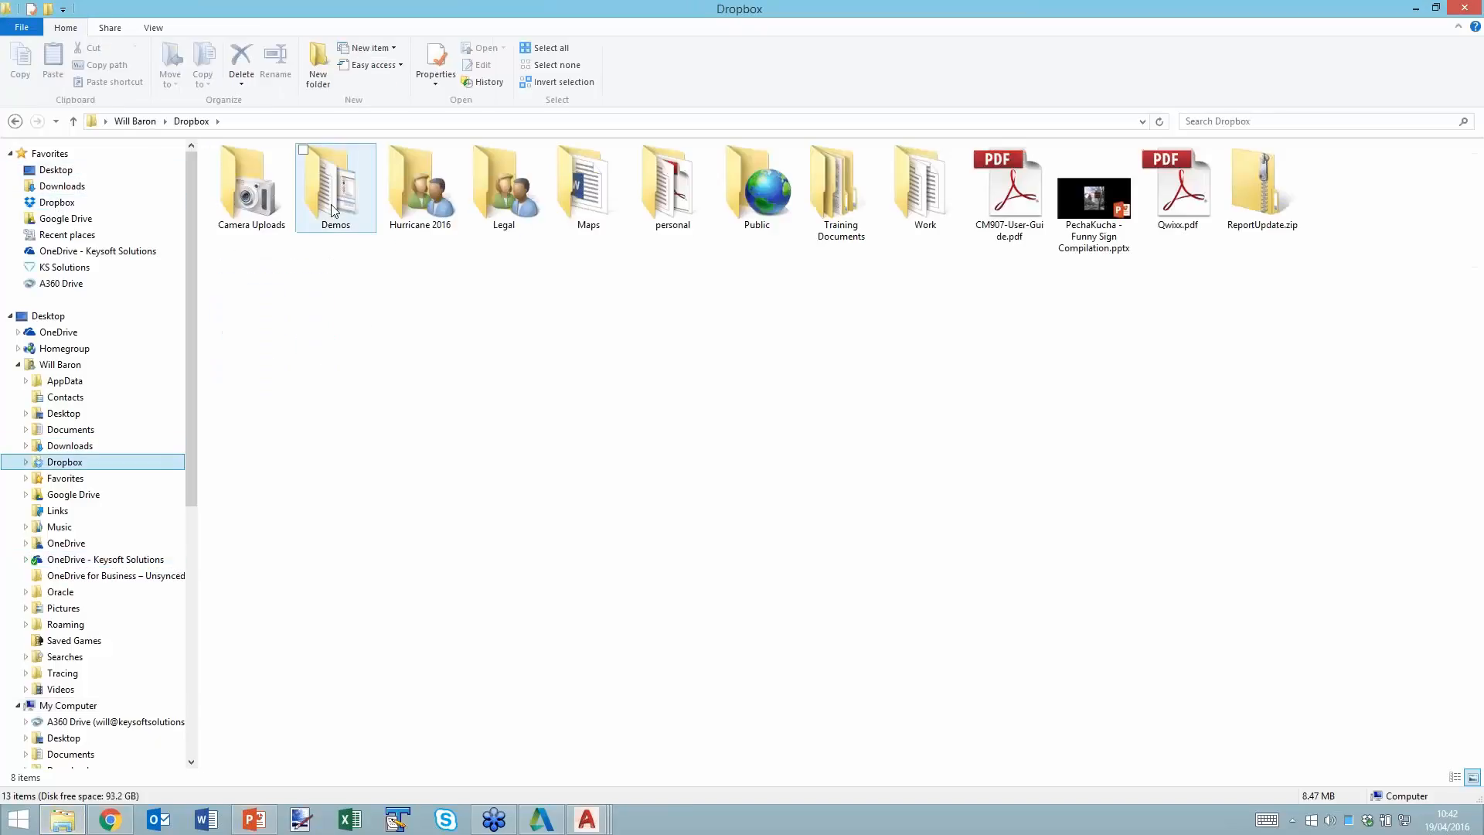
pyautogui.doubleClick(335, 193)
pyautogui.doubleClick(308, 270)
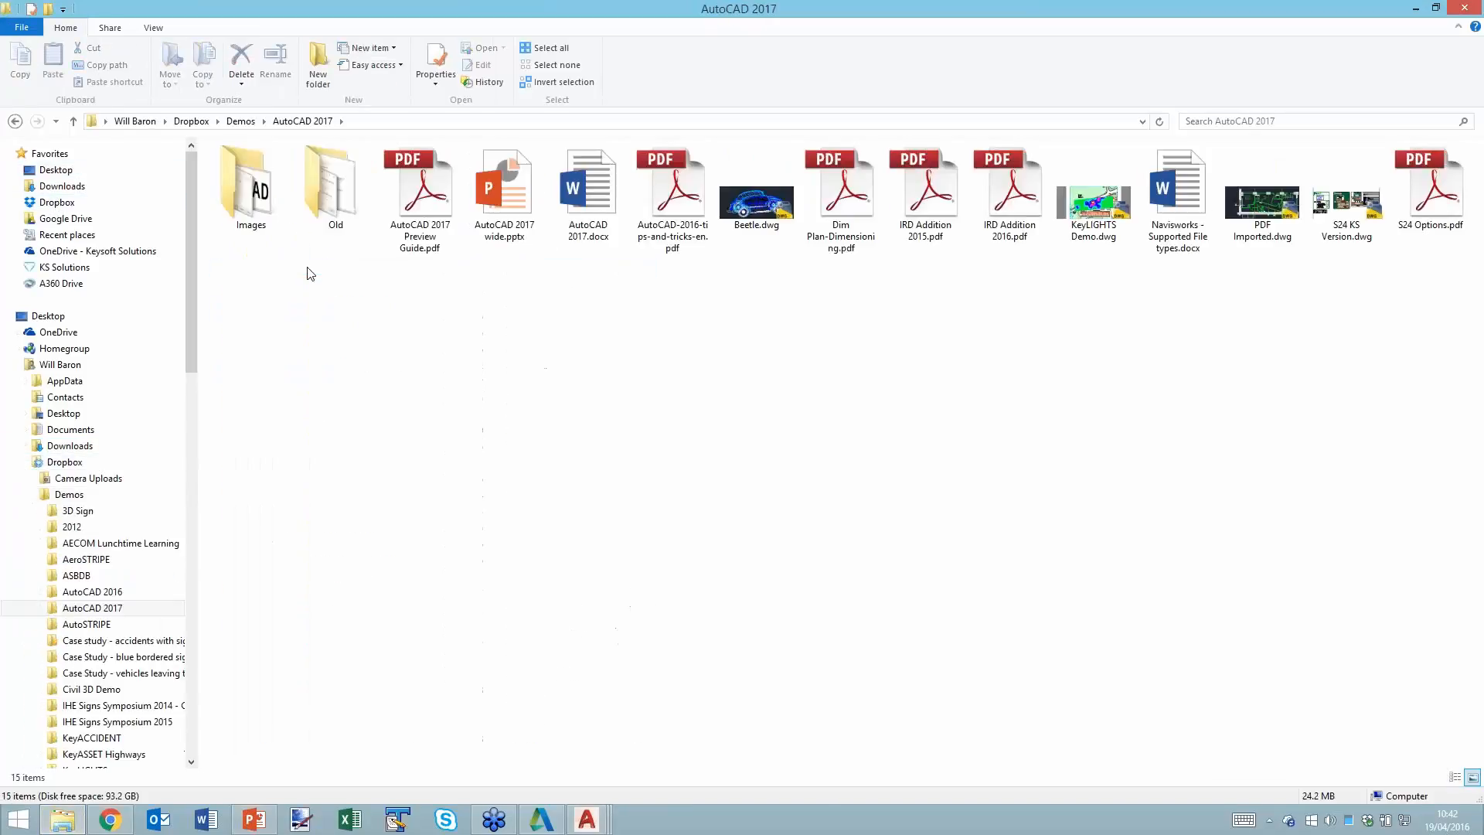
pyautogui.click(861, 189)
pyautogui.press('Return')
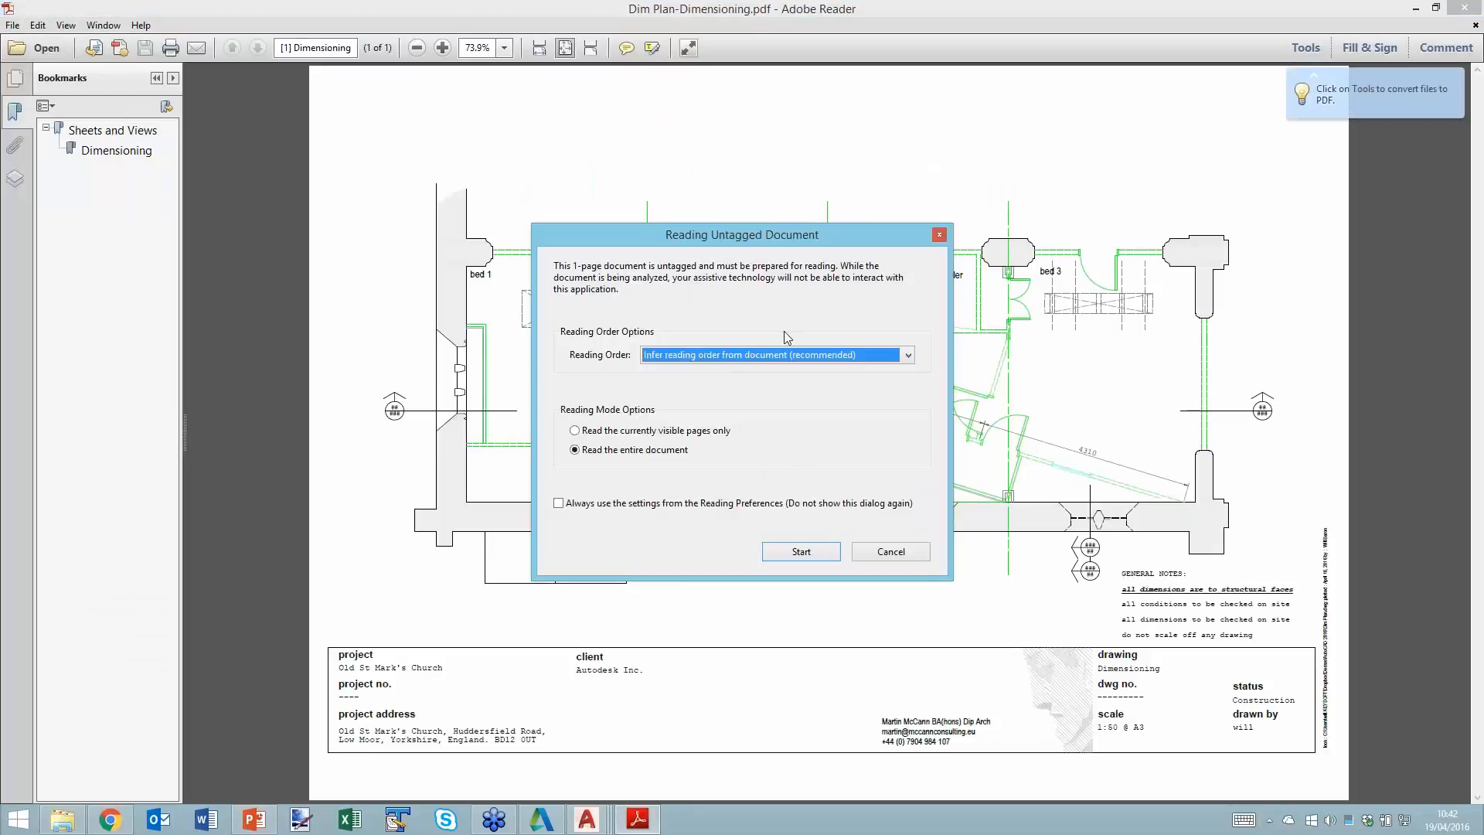
# Dismiss the Reading Untagged Document dialog and enlarge the PDF plan to 150% to examine its linework.
pyautogui.click(890, 551)
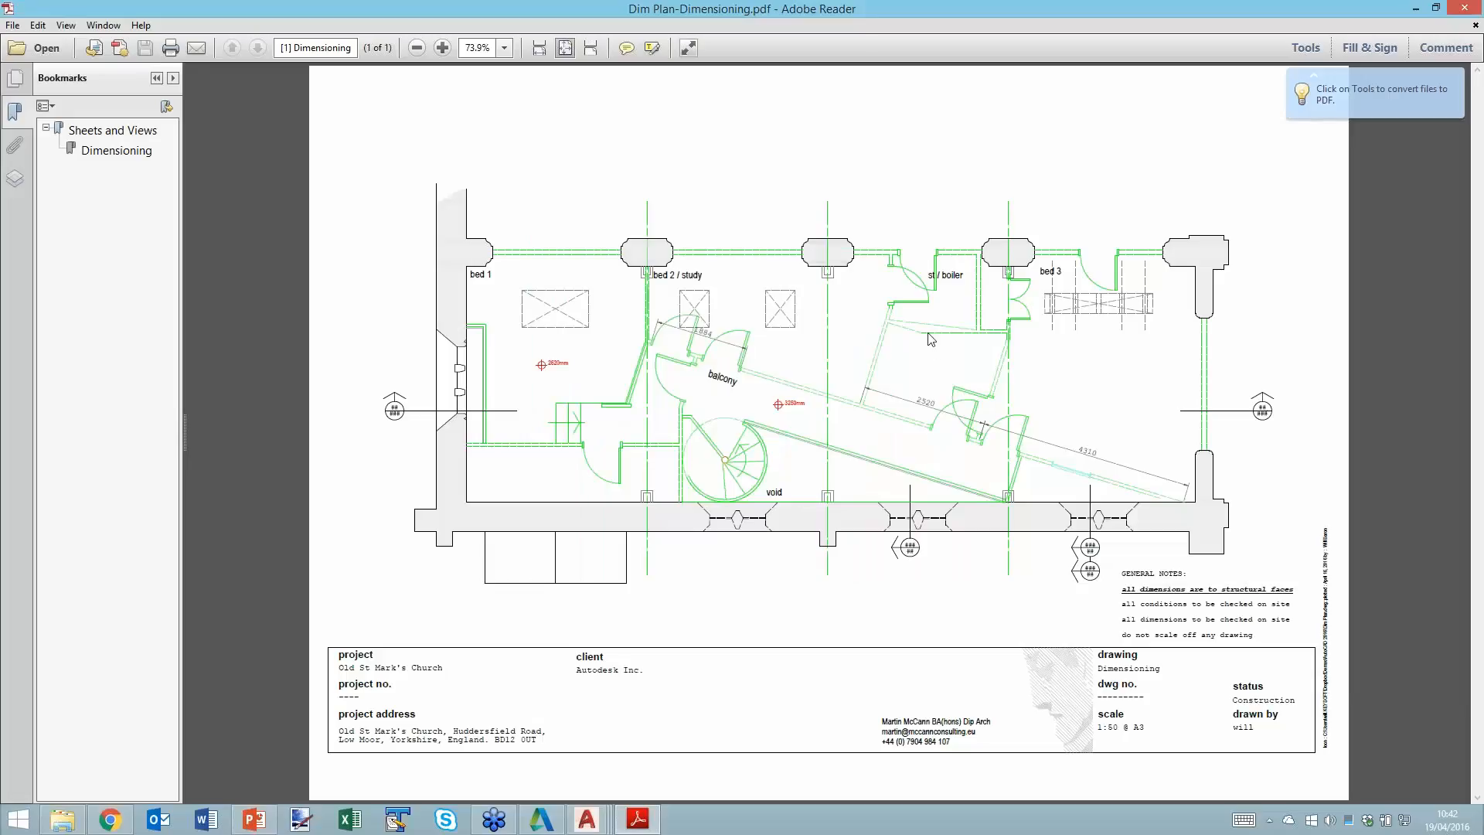
pyautogui.click(443, 48)
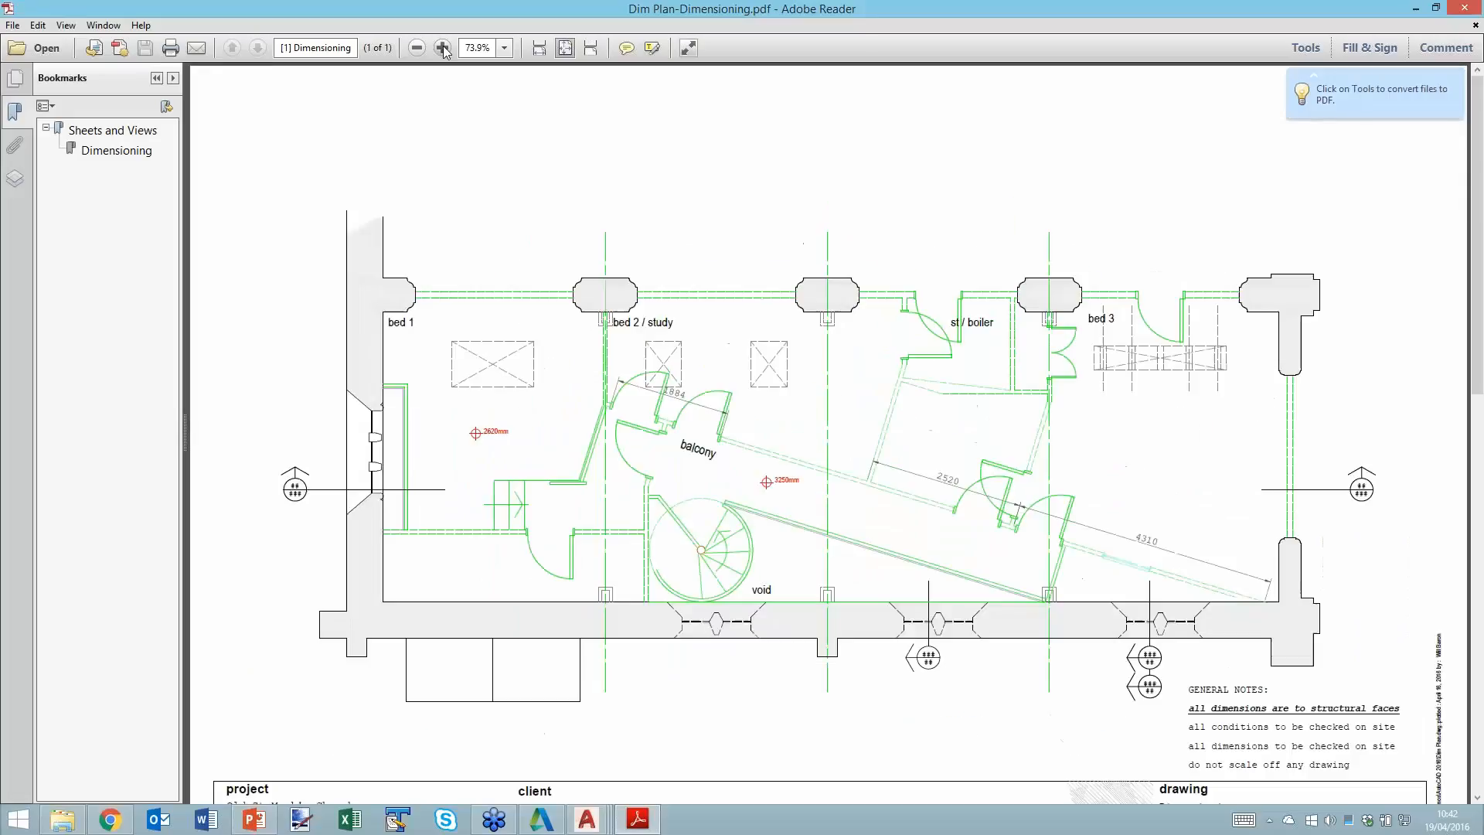
pyautogui.click(443, 48)
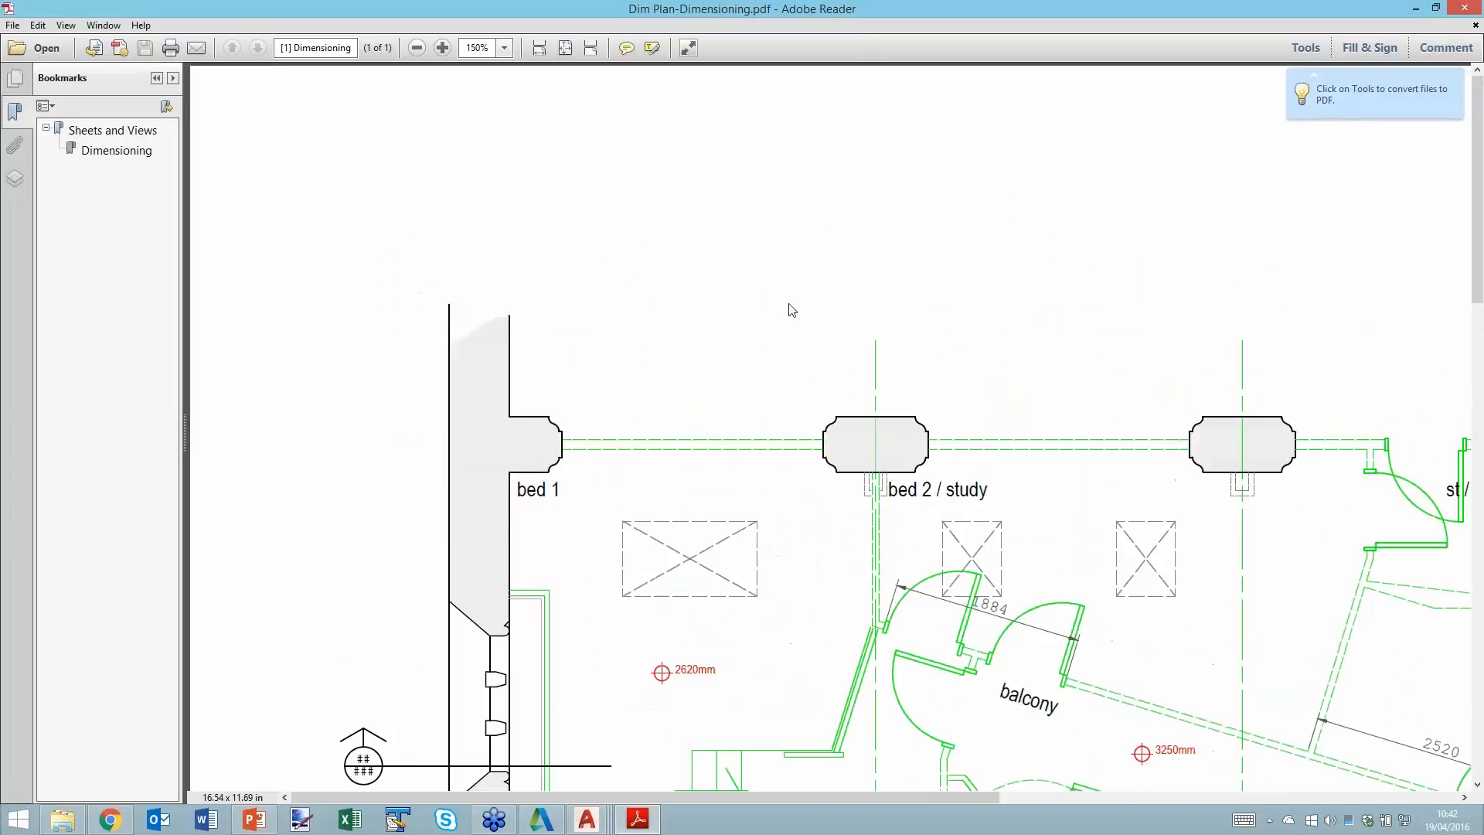
# Enlarge the PDF plan to 800% around the dashed walls below st / boiler to examine their linework.
pyautogui.moveTo(1187, 566); pyautogui.dragTo(550, 141, button='middle')
pyautogui.moveTo(768, 143); pyautogui.dragTo(689, 138, button='middle')
pyautogui.click(442, 47)
pyautogui.click(441, 47)
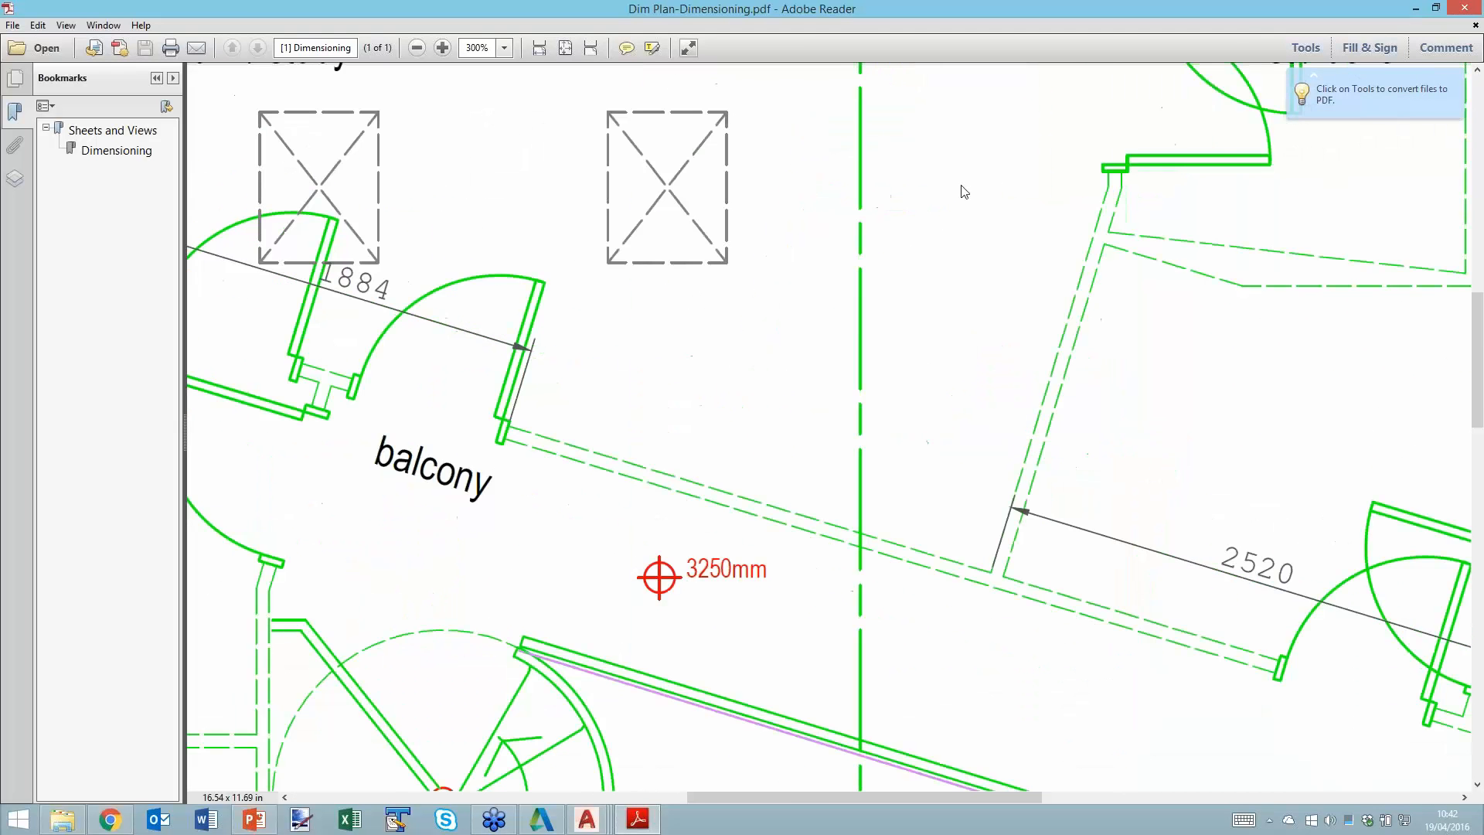
pyautogui.moveTo(1187, 196); pyautogui.dragTo(650, 196, button='middle')
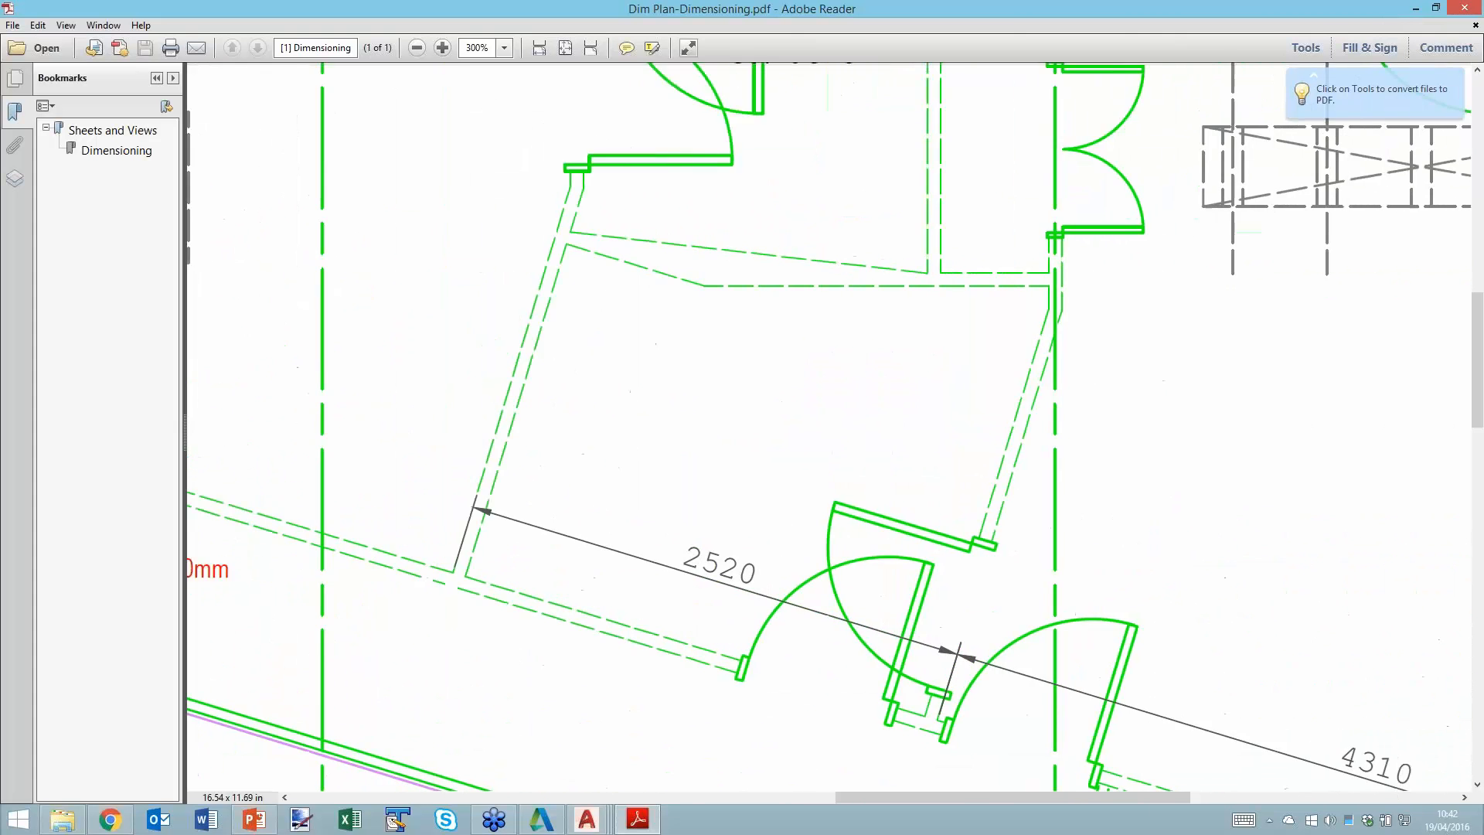
pyautogui.click(441, 48)
pyautogui.click(440, 48)
pyautogui.moveTo(1005, 579)
pyautogui.mouseDown(button='middle')
pyautogui.moveTo(861, 432)
pyautogui.moveTo(668, 440)
pyautogui.mouseUp(button='middle')
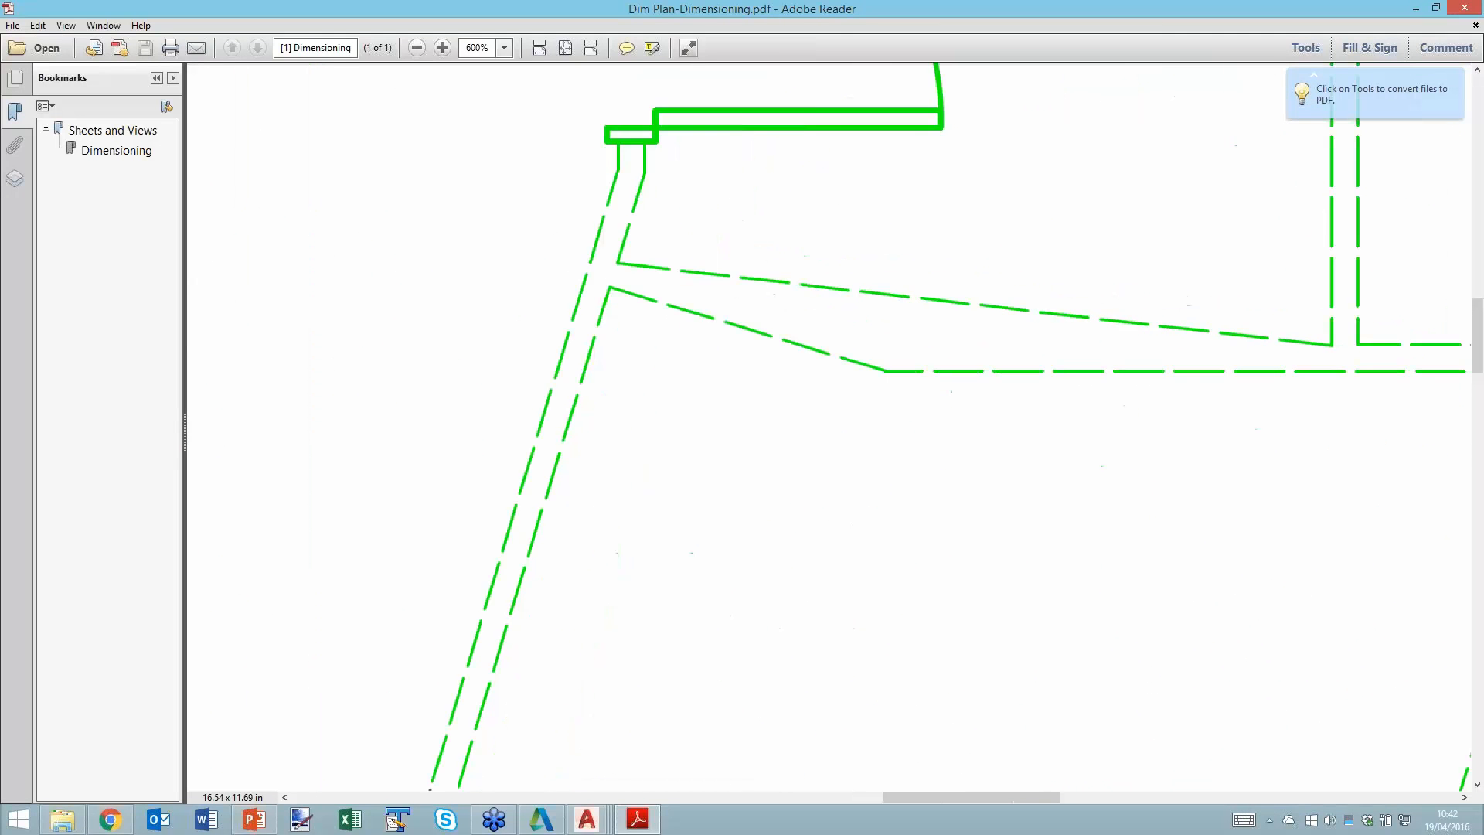
pyautogui.click(442, 48)
pyautogui.moveTo(570, 116); pyautogui.dragTo(411, 69, button='middle')
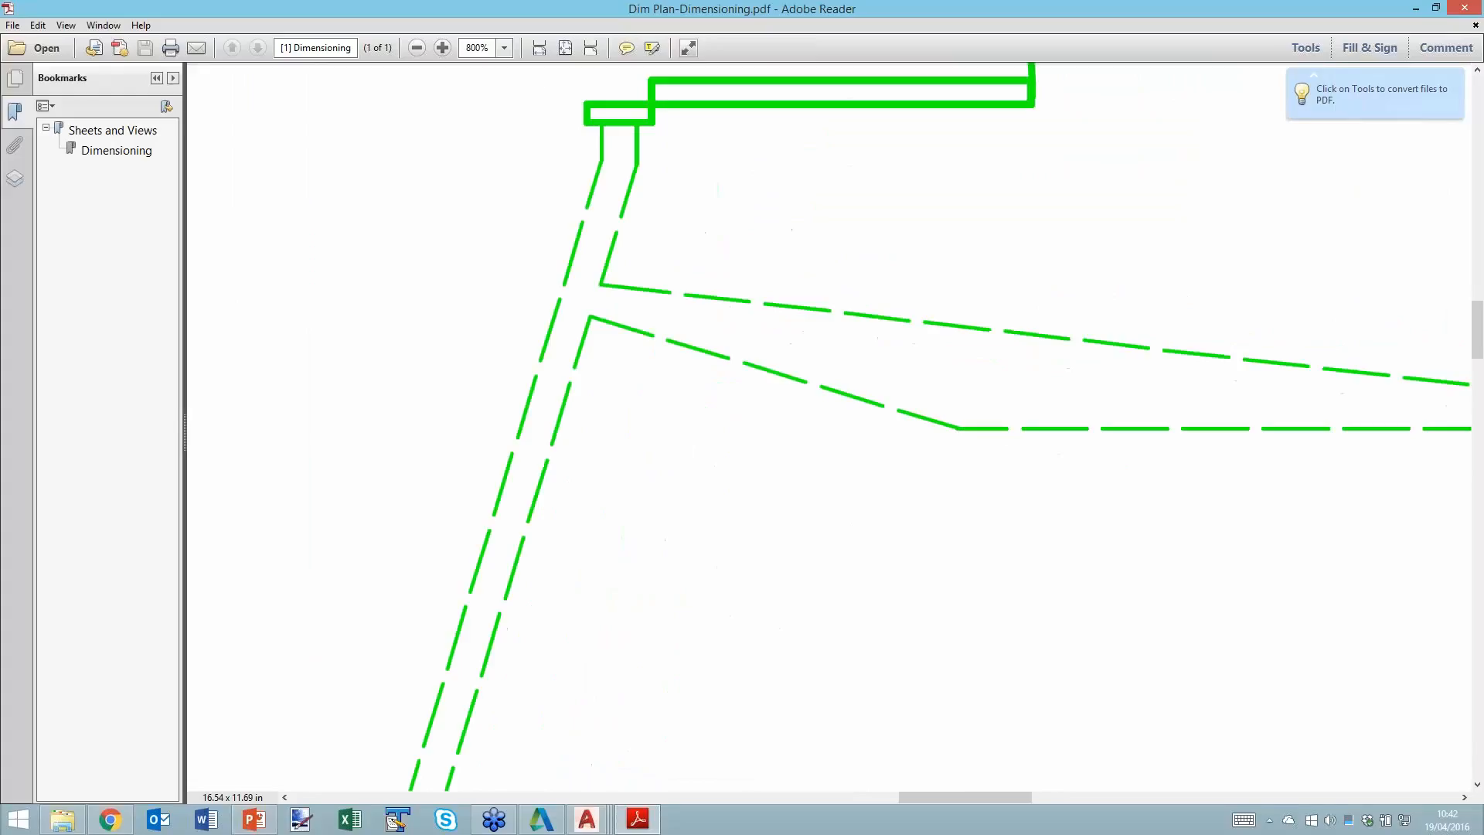
# Enlarge the PDF to 3200% and examine the corner where the sloping dashed line meets the horizontal one.
pyautogui.click(445, 49)
pyautogui.moveTo(1072, 373)
pyautogui.mouseDown(button='middle')
pyautogui.moveTo(918, 218)
pyautogui.moveTo(465, 409)
pyautogui.mouseUp(button='middle')
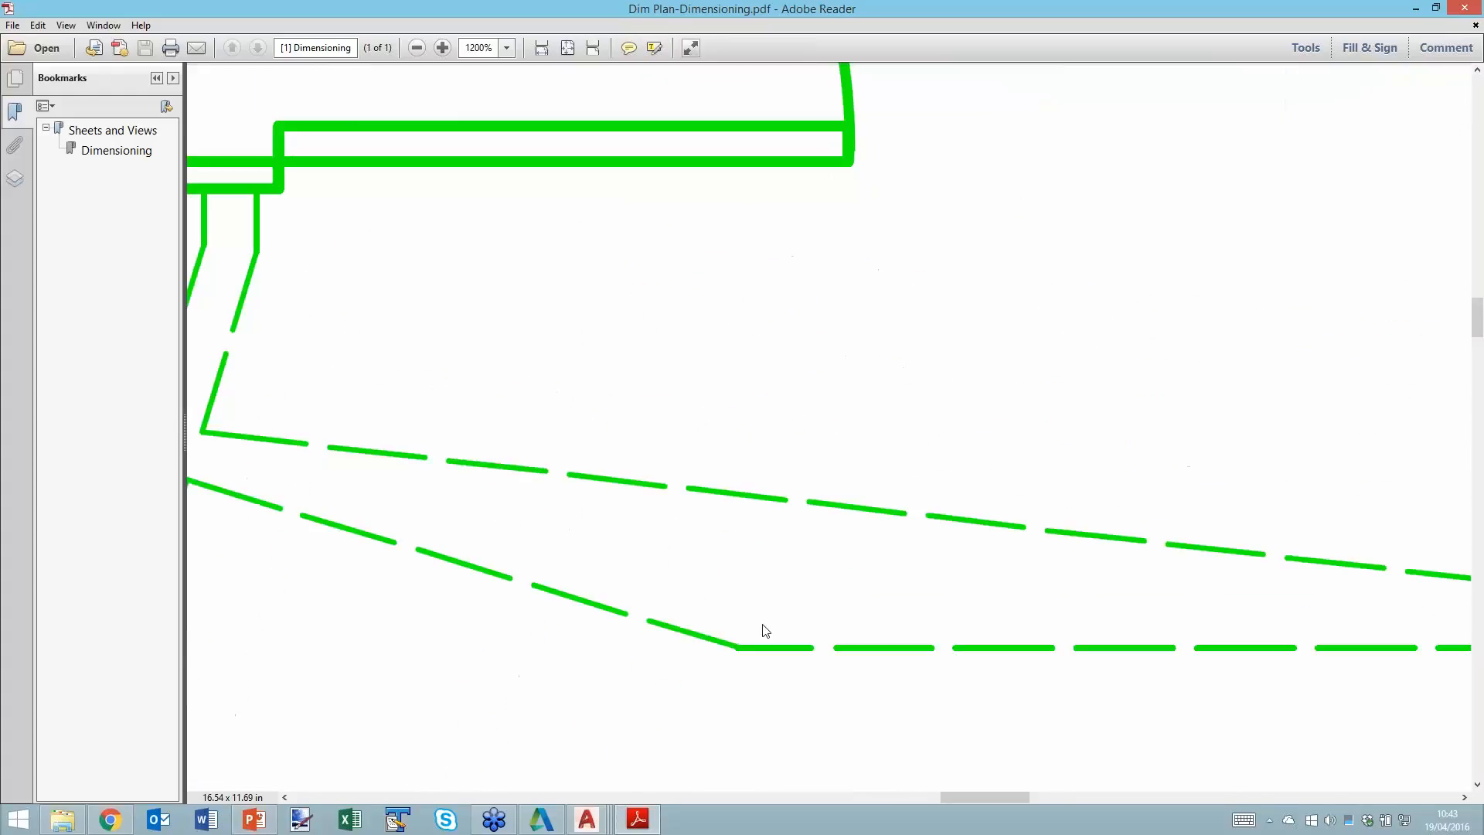
pyautogui.click(442, 49)
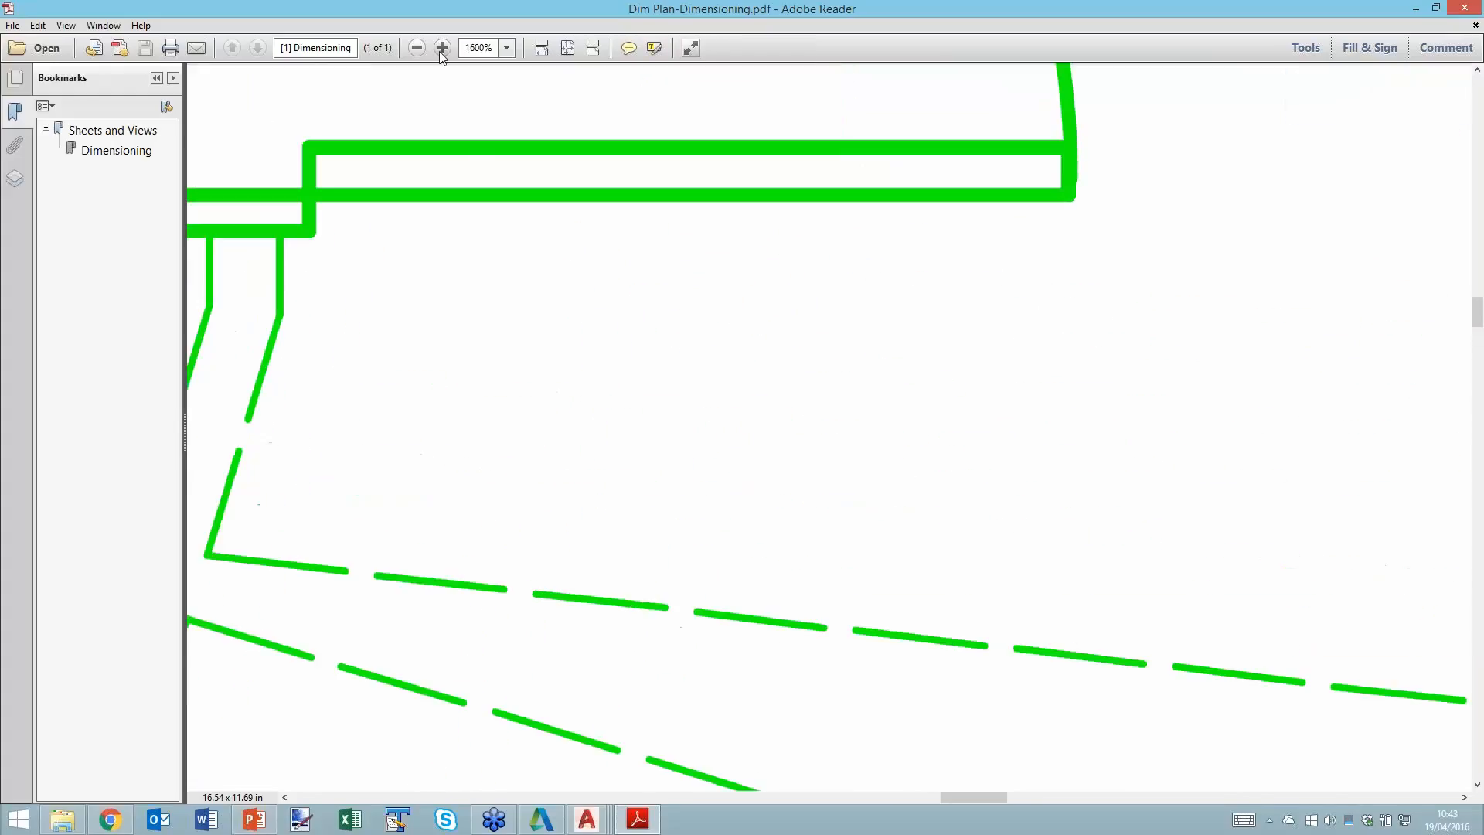
pyautogui.click(442, 48)
pyautogui.click(442, 48)
pyautogui.moveTo(726, 421); pyautogui.dragTo(533, 266, button='middle')
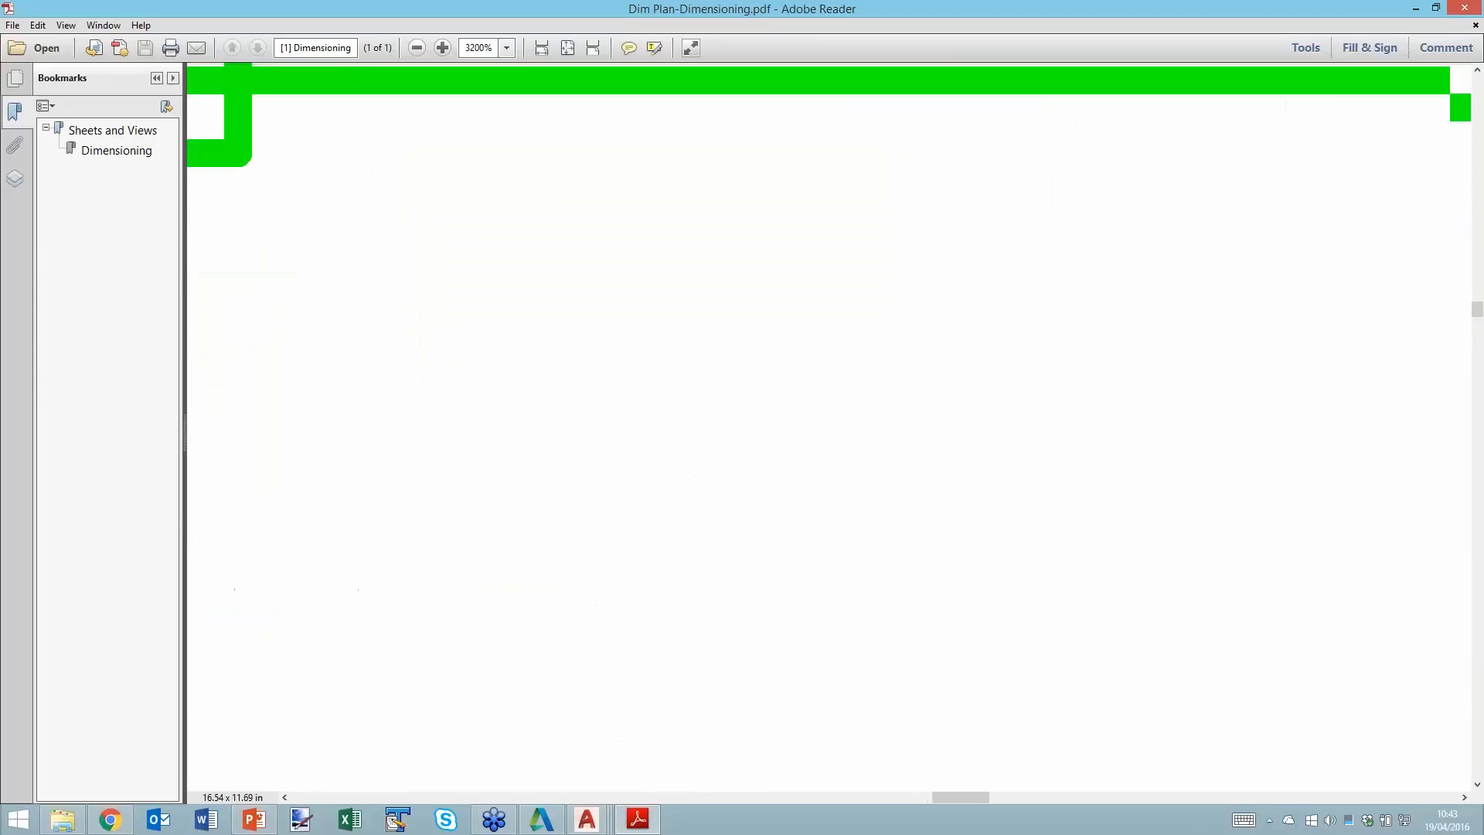
pyautogui.moveTo(542, 371)
pyautogui.mouseDown(button='middle')
pyautogui.moveTo(584, 416)
pyautogui.moveTo(686, 414)
pyautogui.moveTo(657, 457)
pyautogui.mouseUp(button='middle')
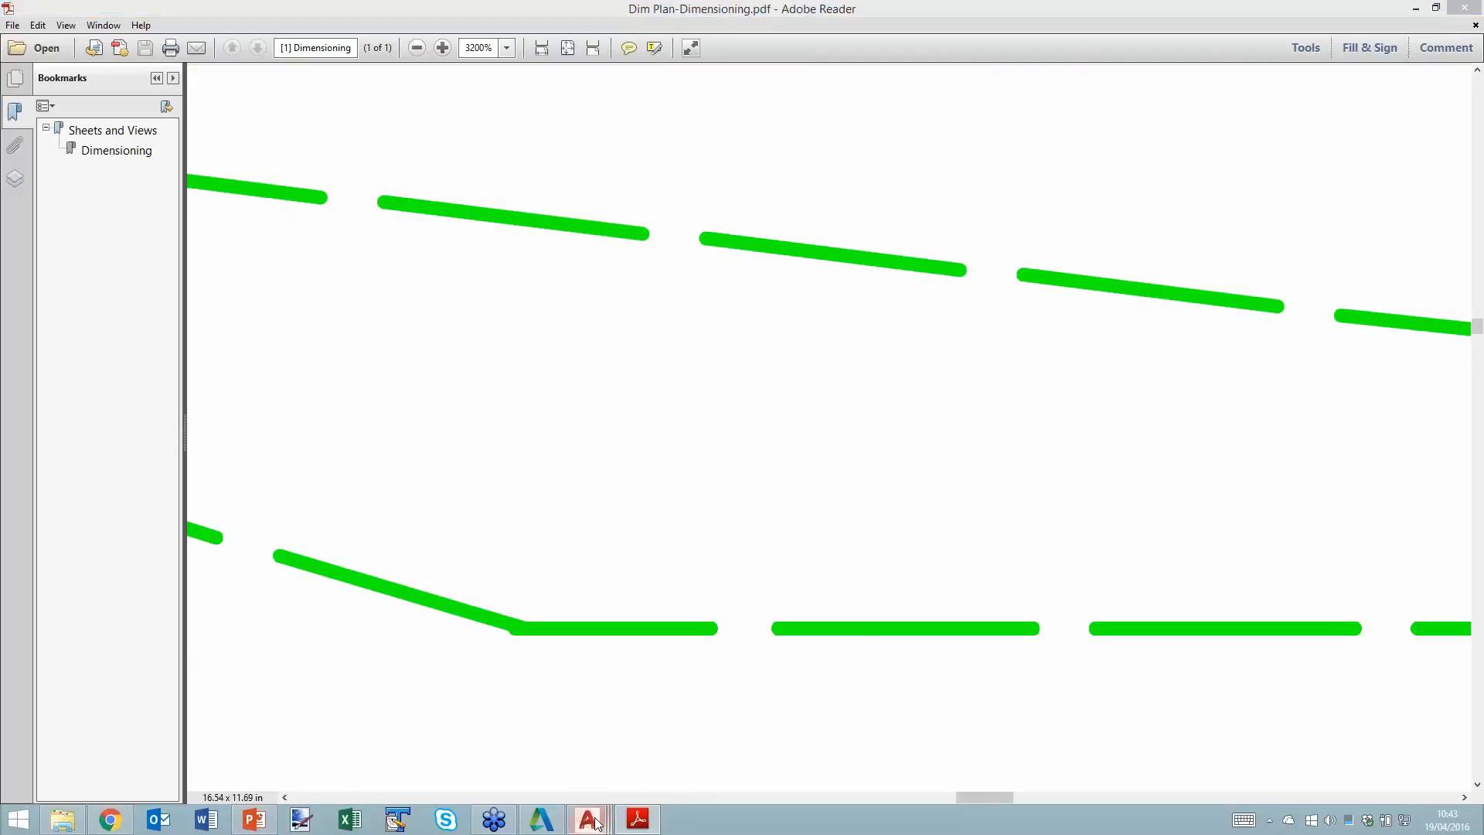
# Switch to AutoCAD, bring up the Dim Plan drawing and examine the same wall corner closely in the Dimensioning layout.
pyautogui.moveTo(587, 819)
pyautogui.click(806, 748)
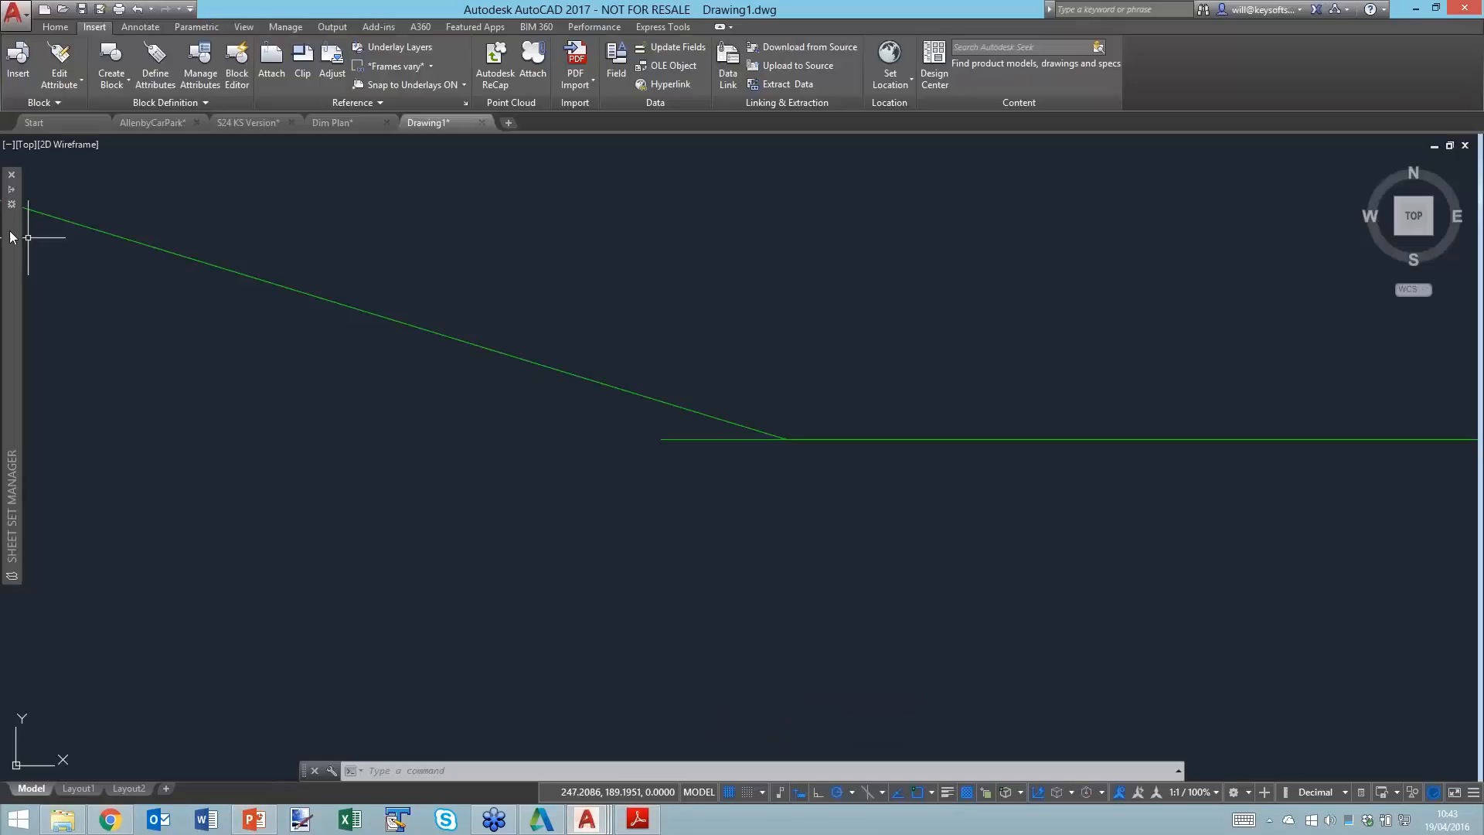
pyautogui.moveTo(13, 224)
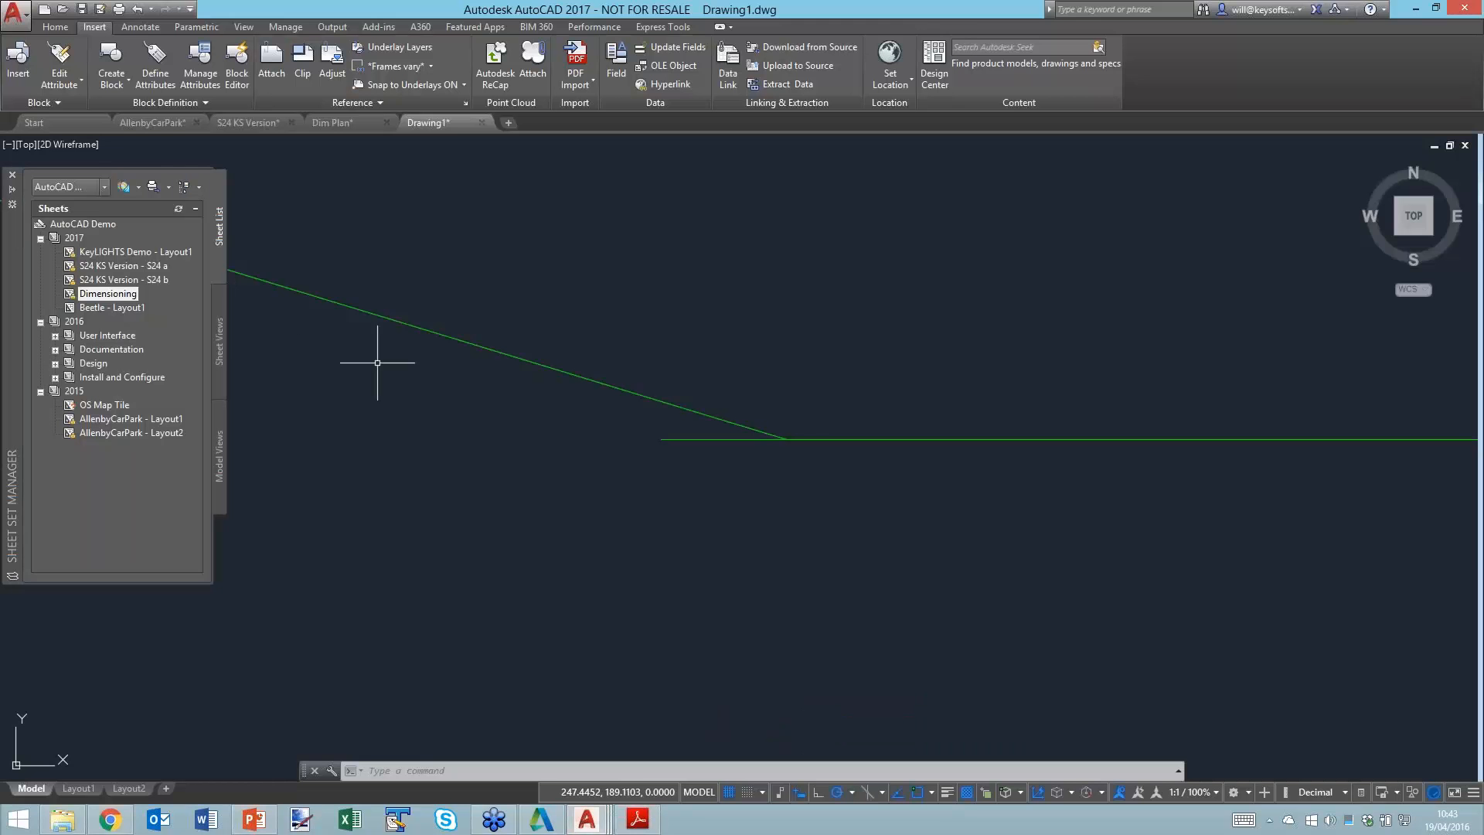
pyautogui.click(340, 129)
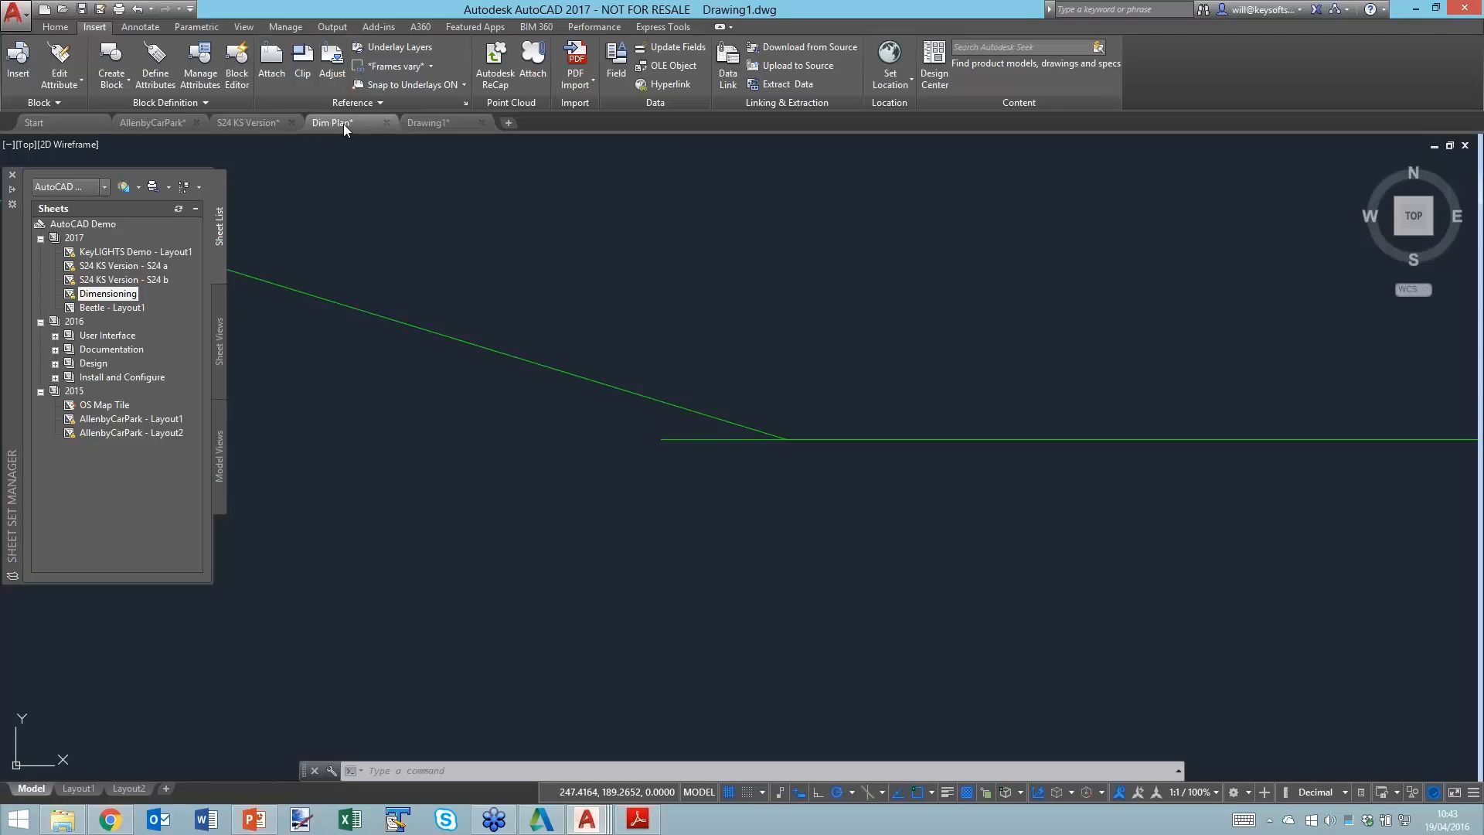
pyautogui.scroll(5, 797, 347)
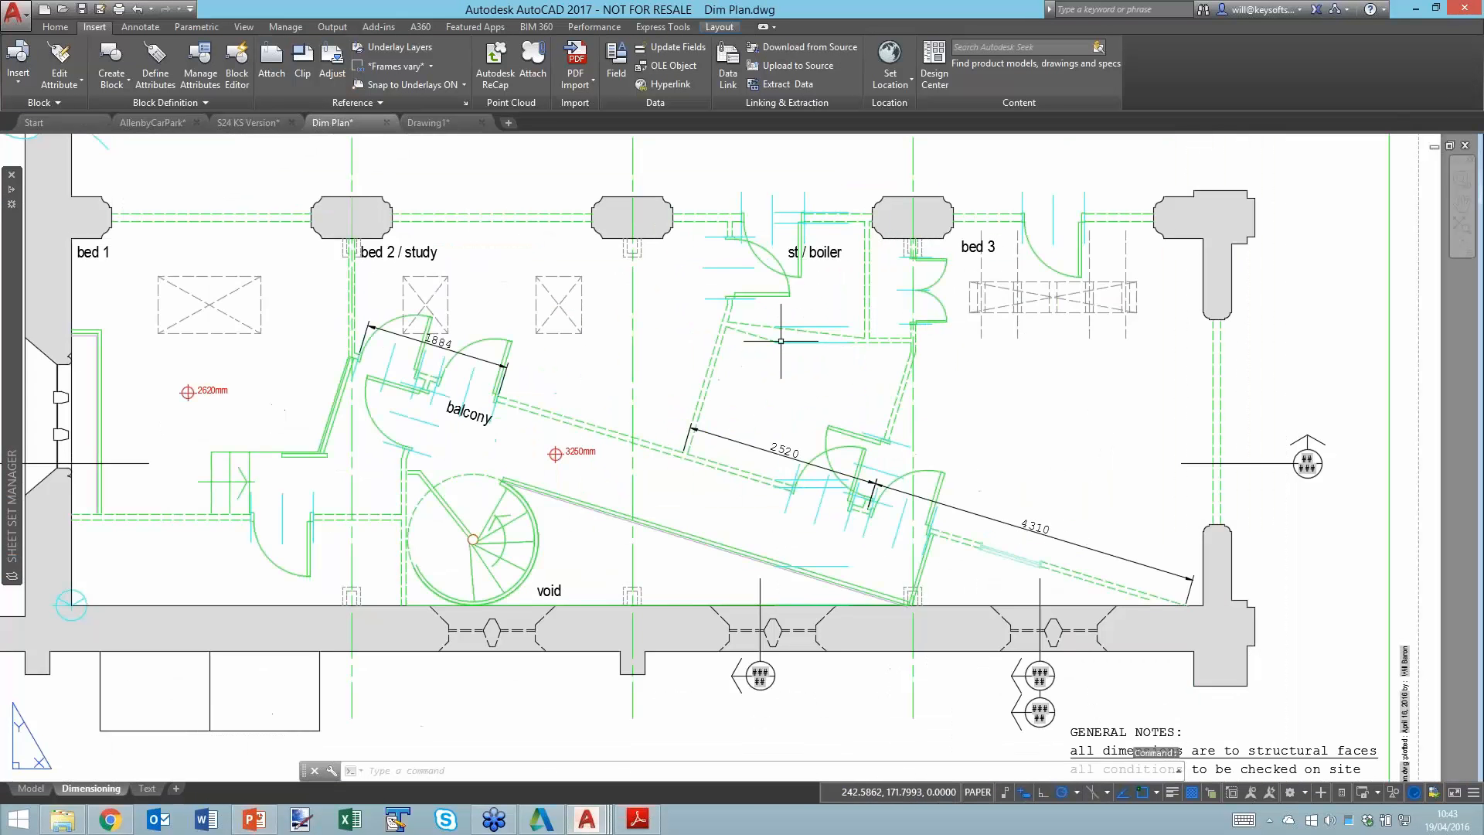
pyautogui.scroll(6, 797, 347)
pyautogui.scroll(2, 742, 322)
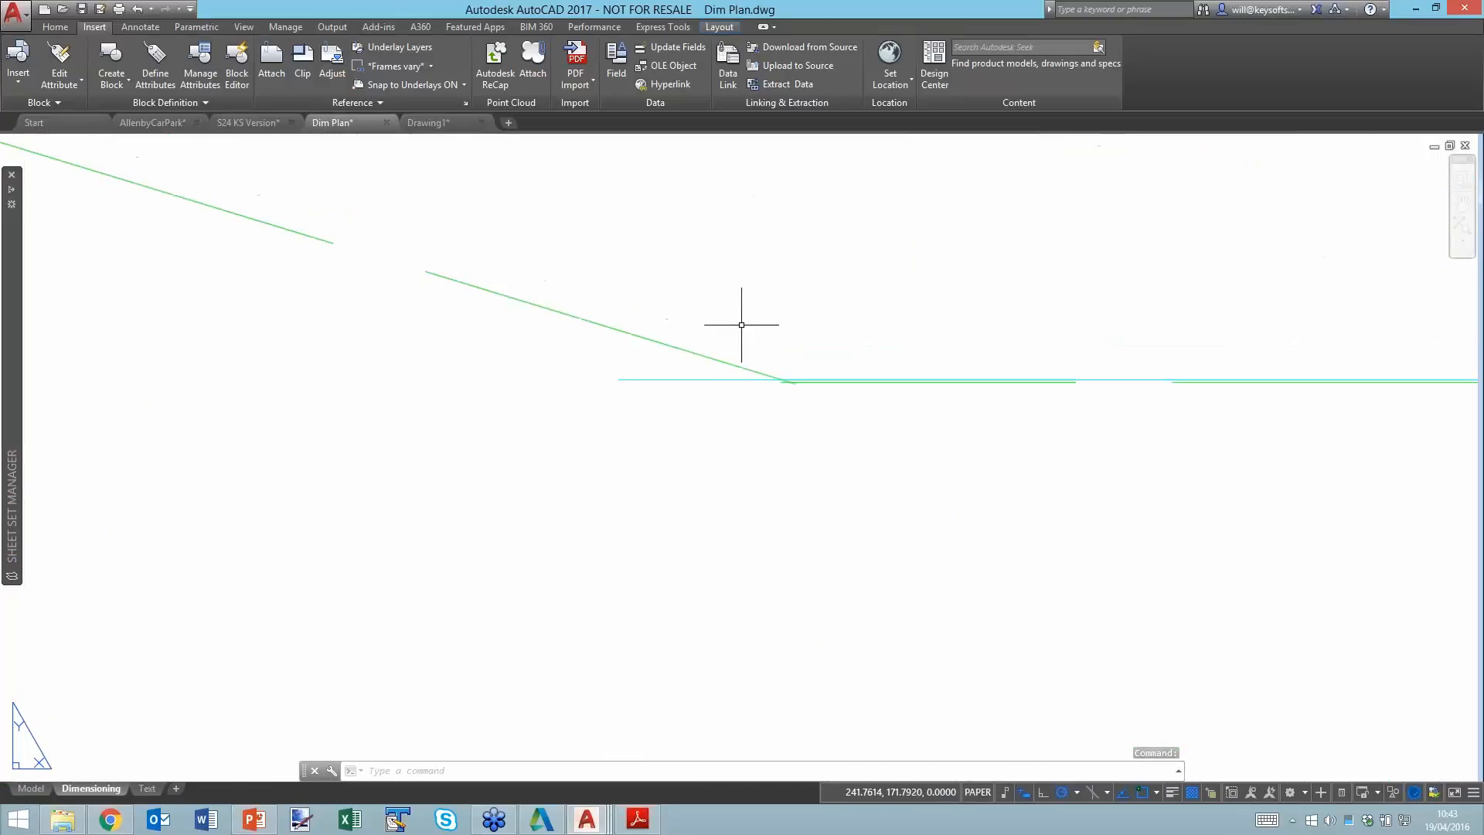
pyautogui.scroll(3, 788, 372)
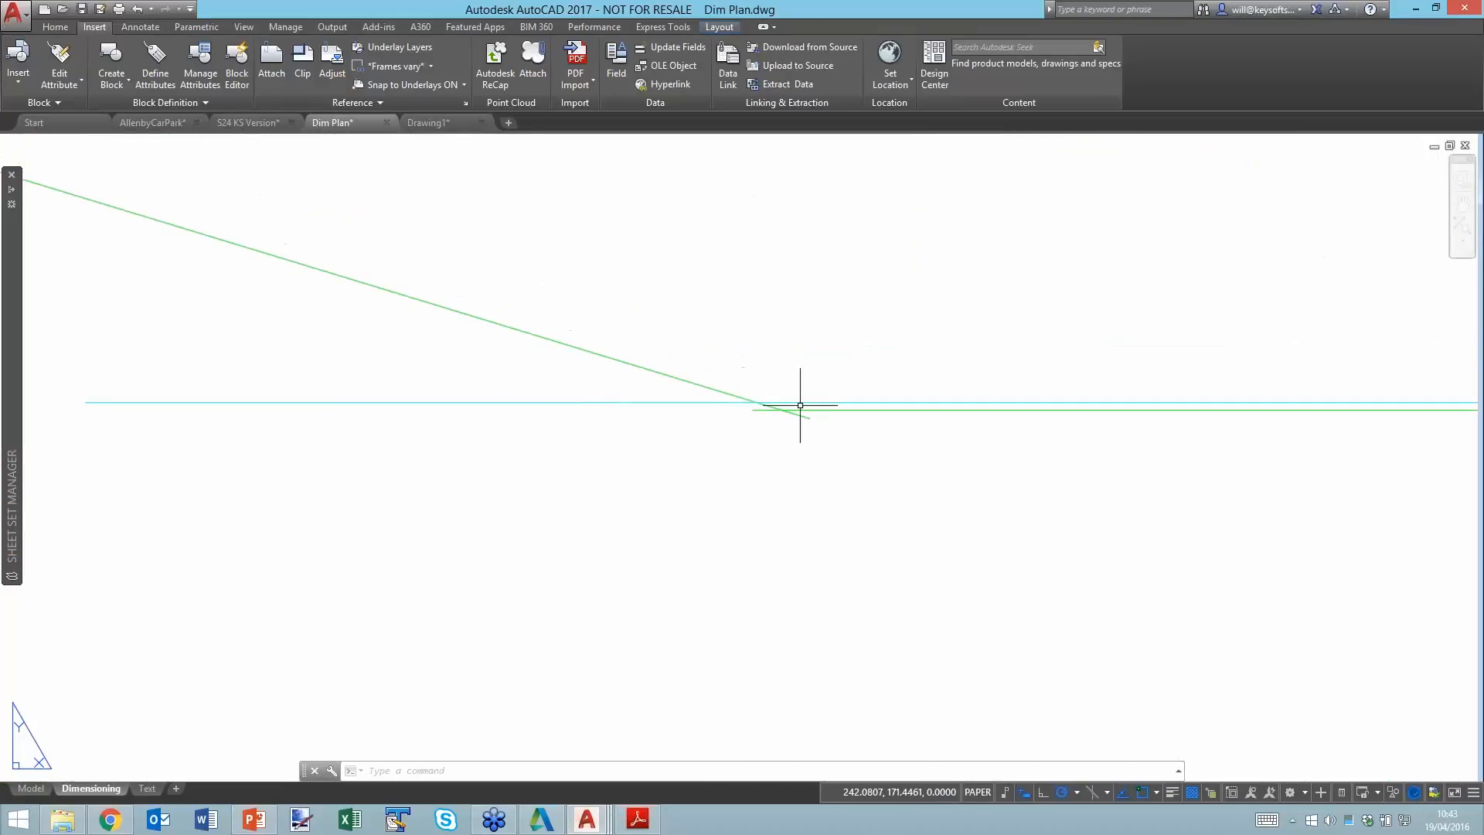
pyautogui.scroll(3, 804, 410)
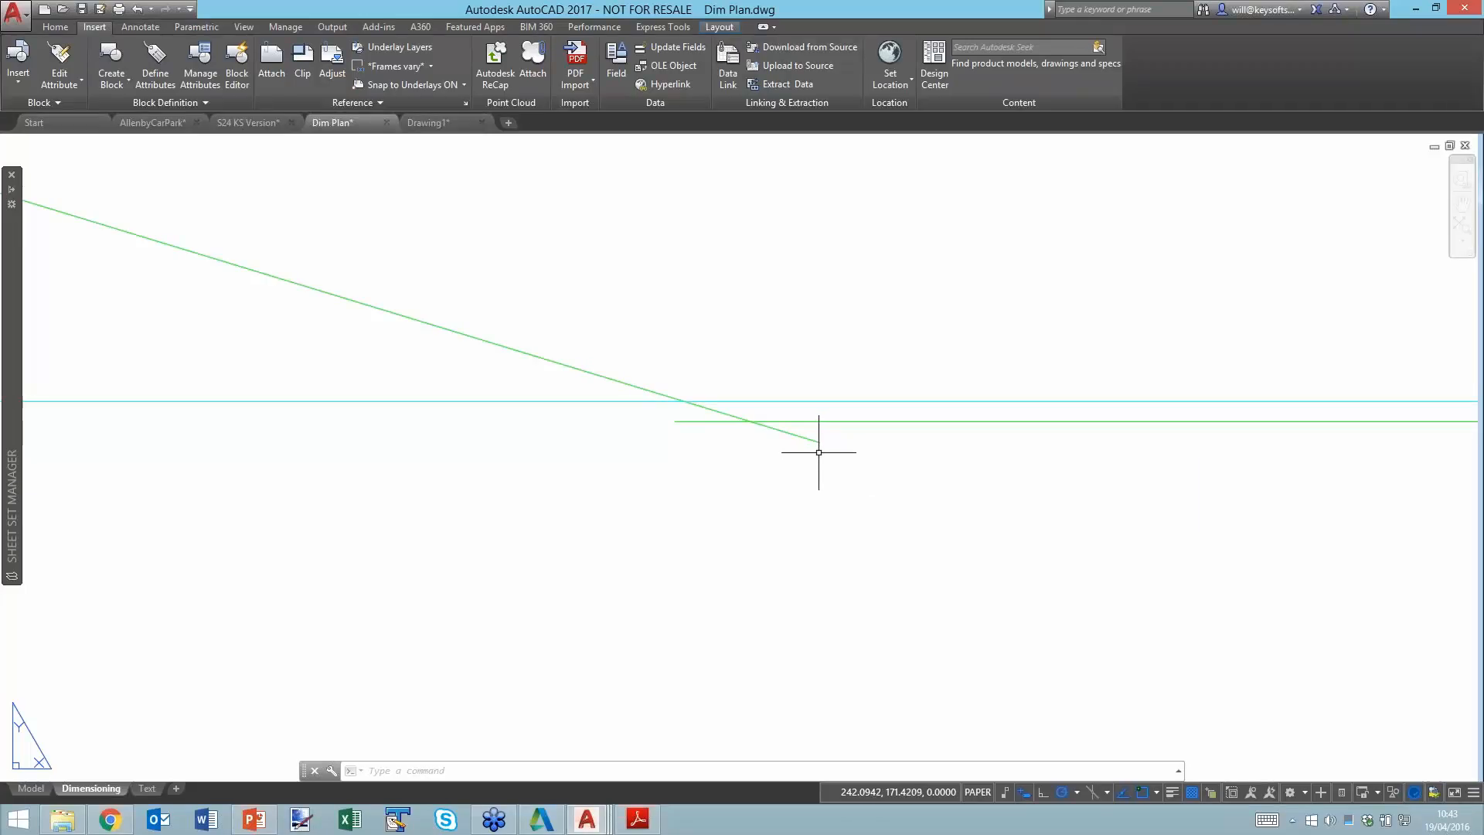
# In model space, turn off the layers of the wall hatch, sanitary fixtures, white wall outlines and construction lines below st / boiler.
pyautogui.click(31, 788)
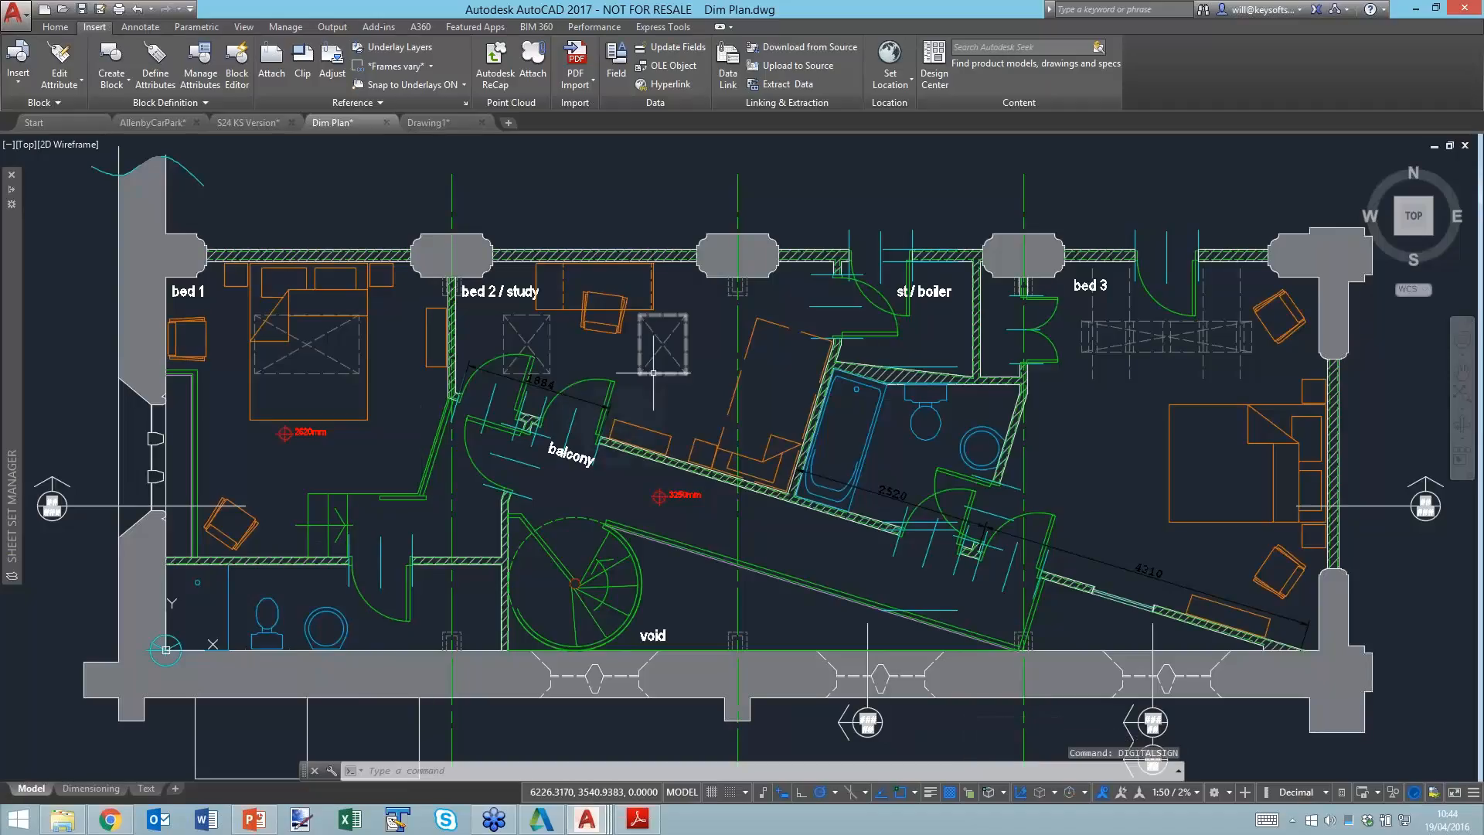
pyautogui.moveTo(653, 373)
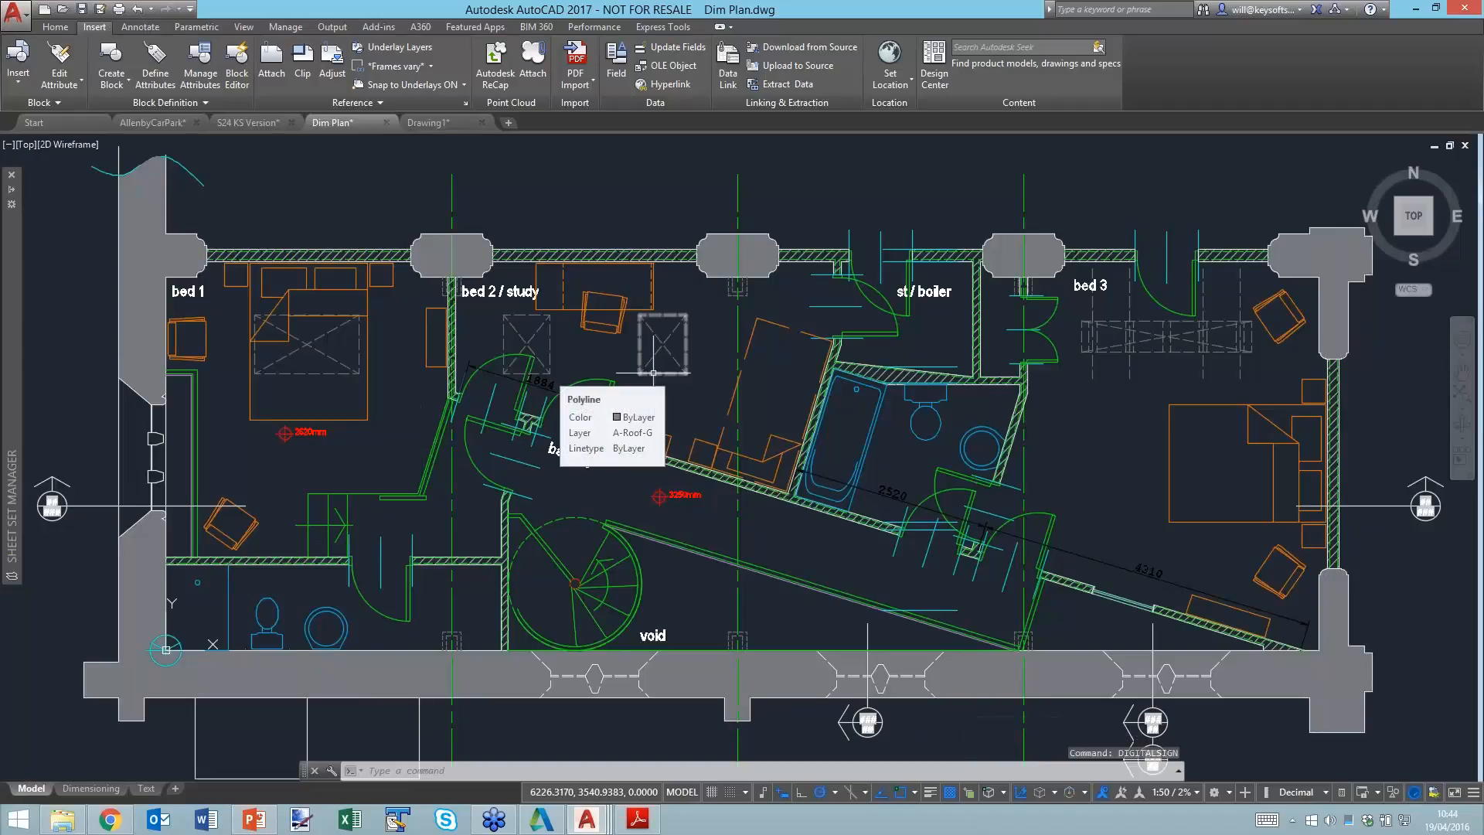
pyautogui.scroll(8, 870, 379)
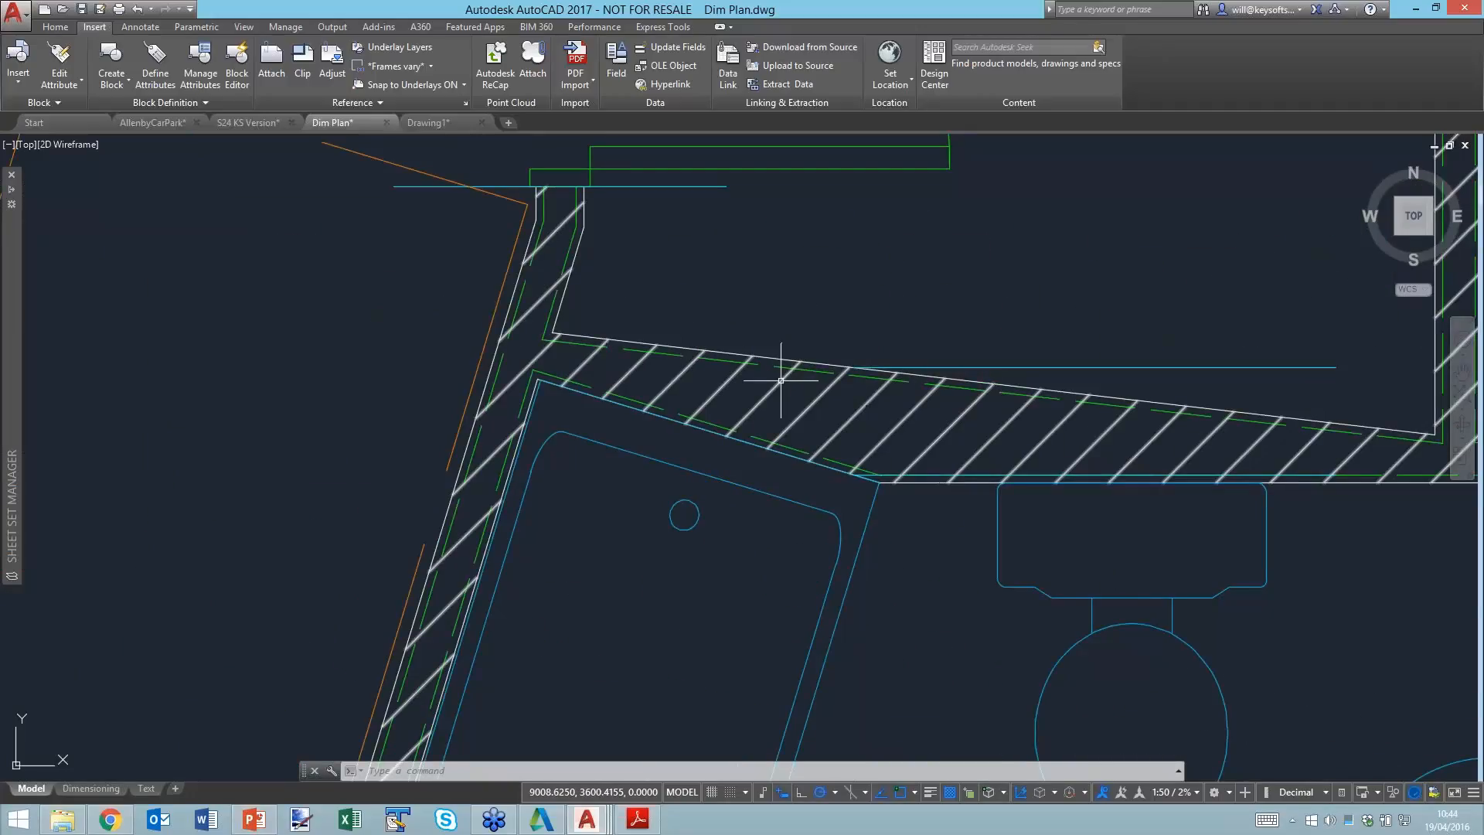
pyautogui.write('LAYo')
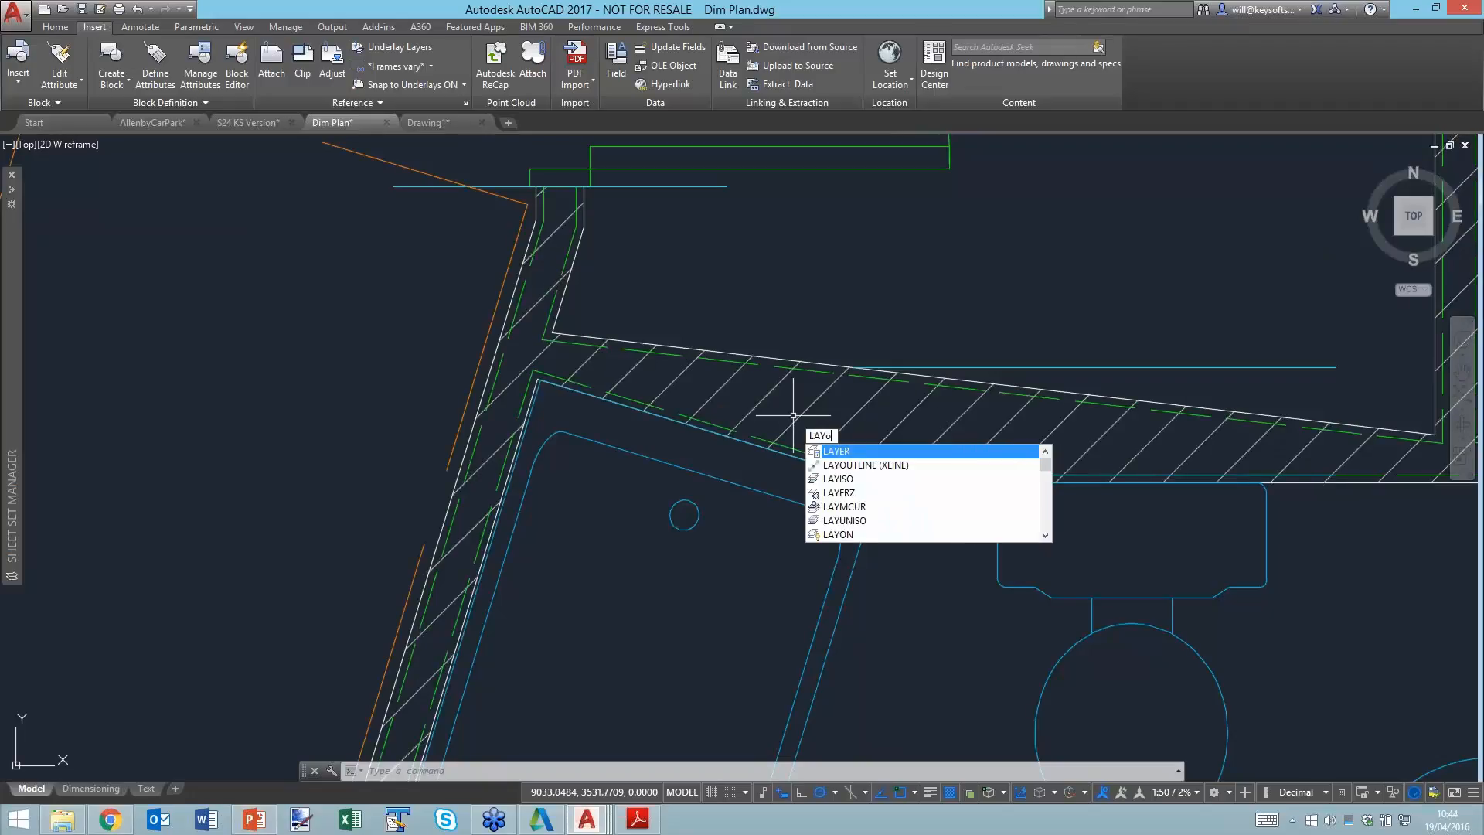
pyautogui.press('Down')
pyautogui.press('Down')
pyautogui.press('Return')
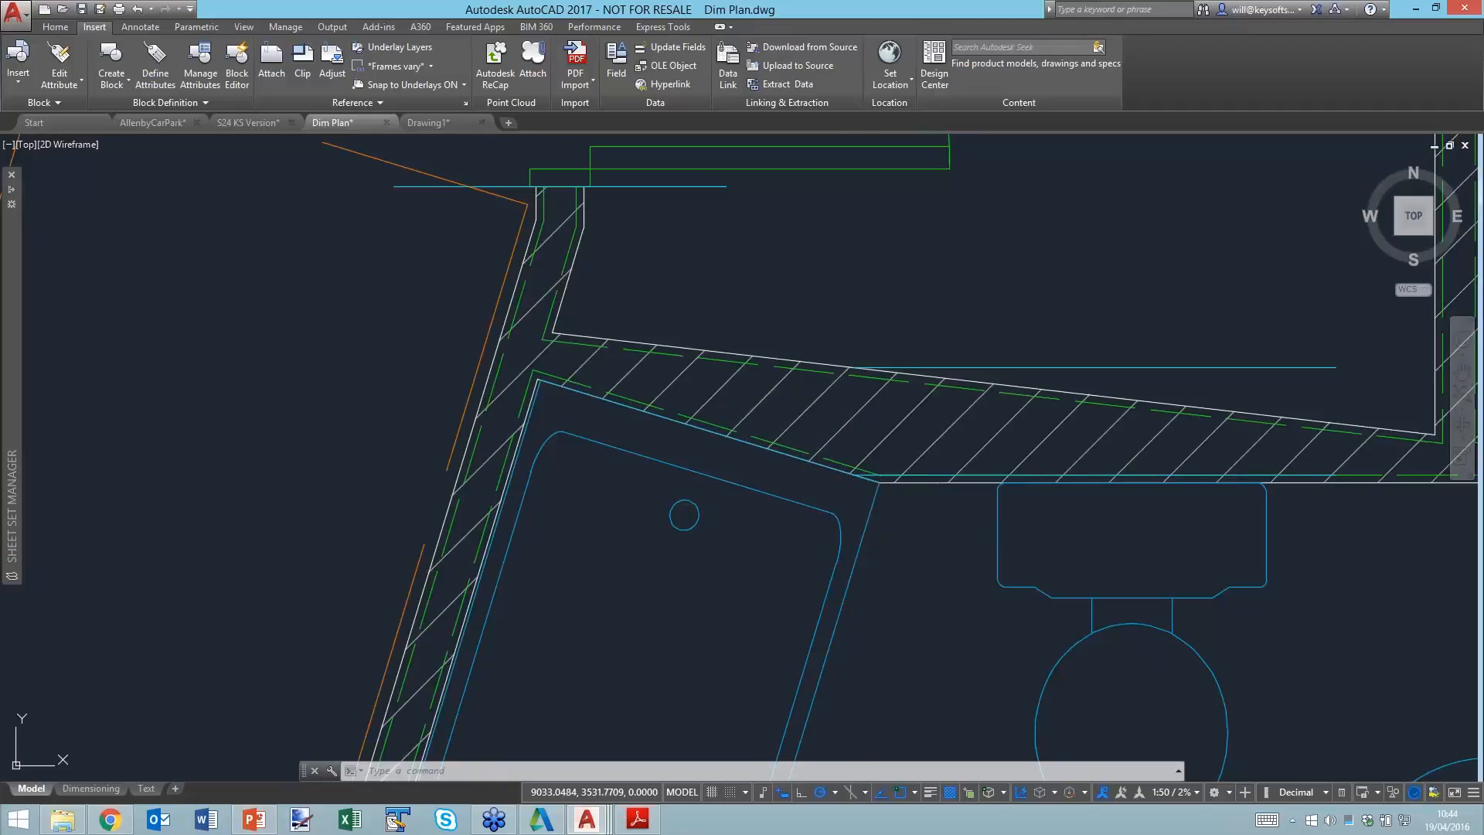
pyautogui.click(788, 417)
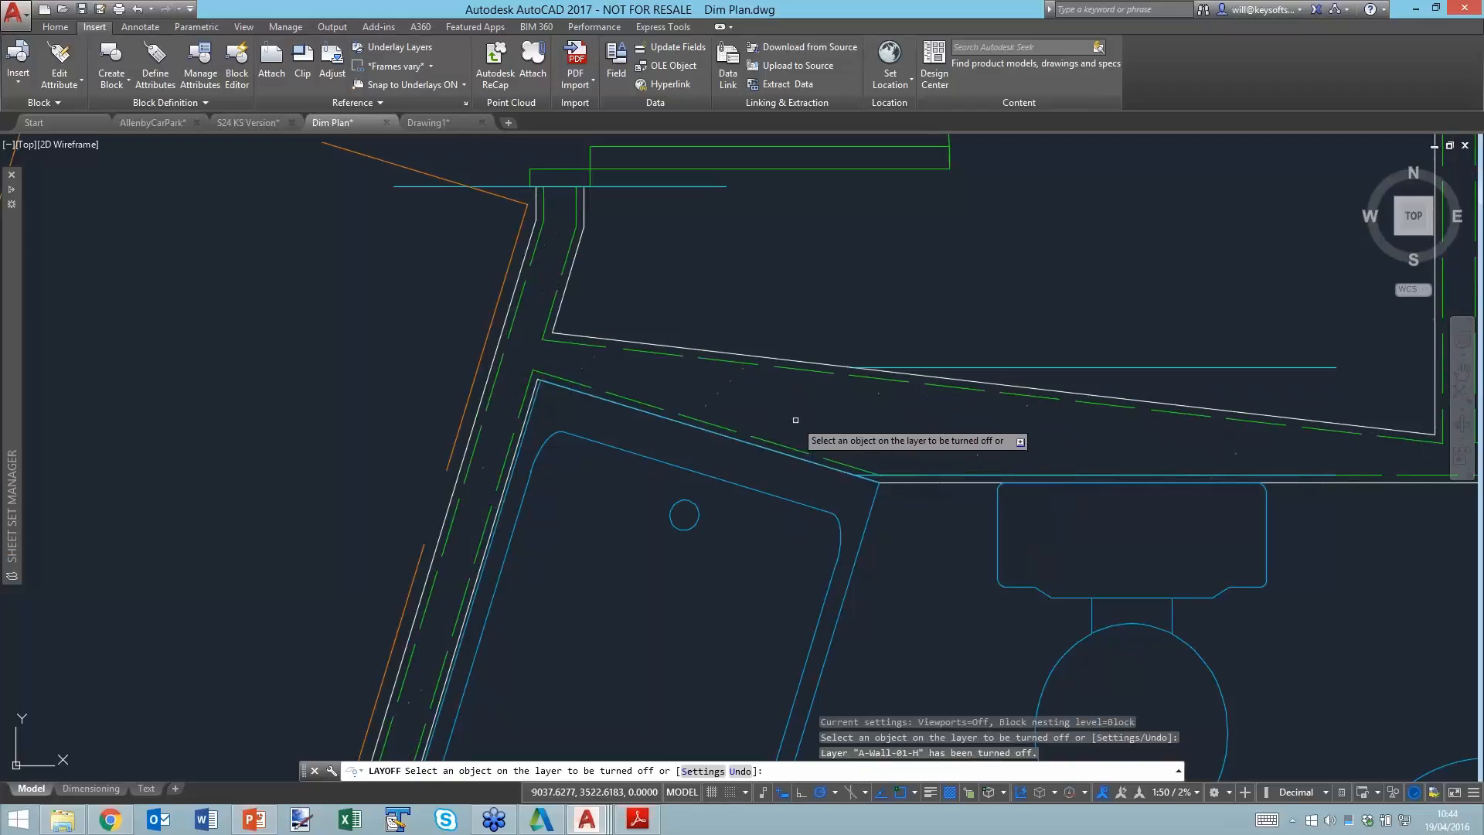
pyautogui.click(790, 458)
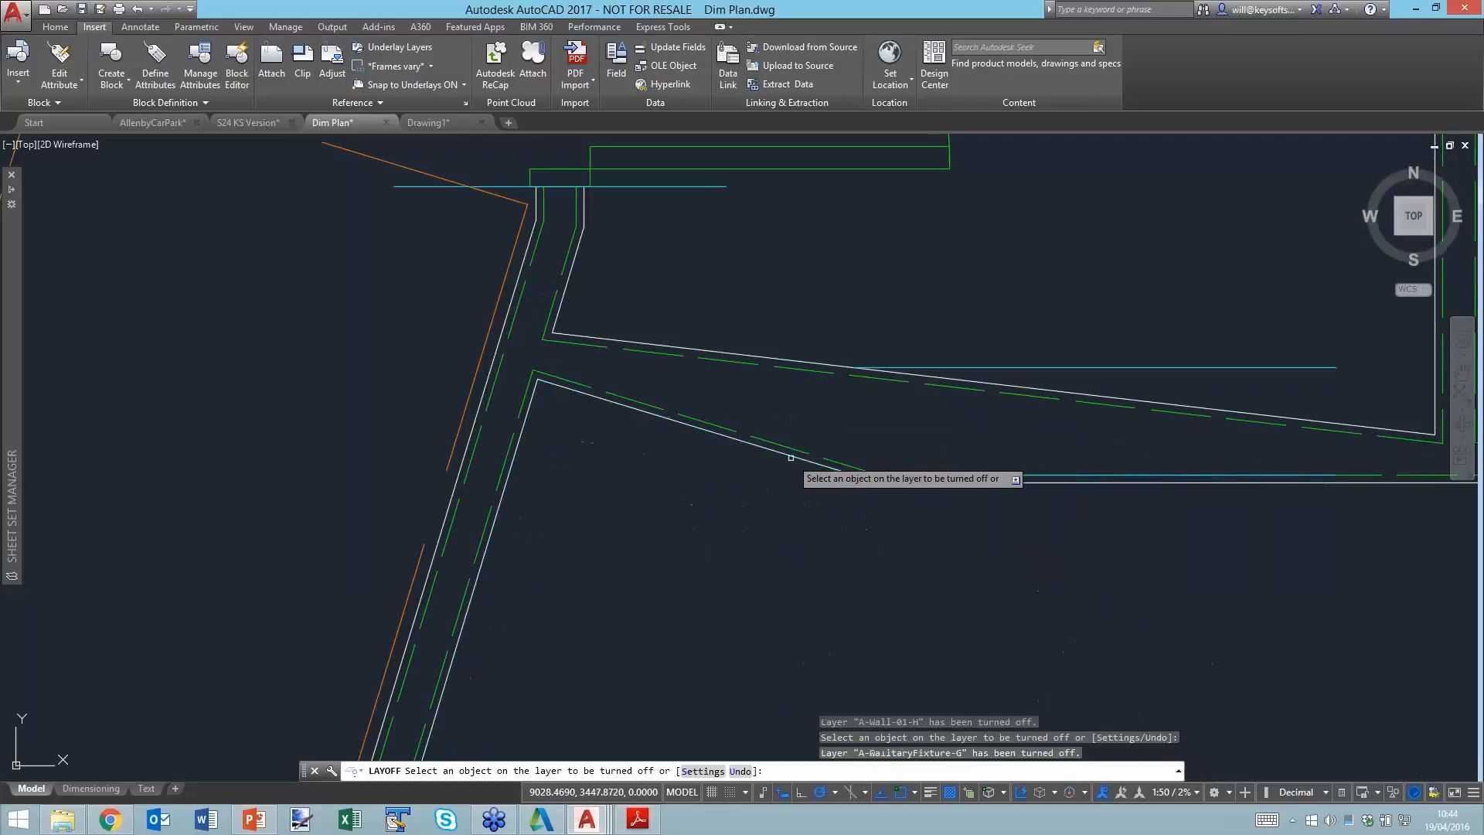
pyautogui.click(881, 371)
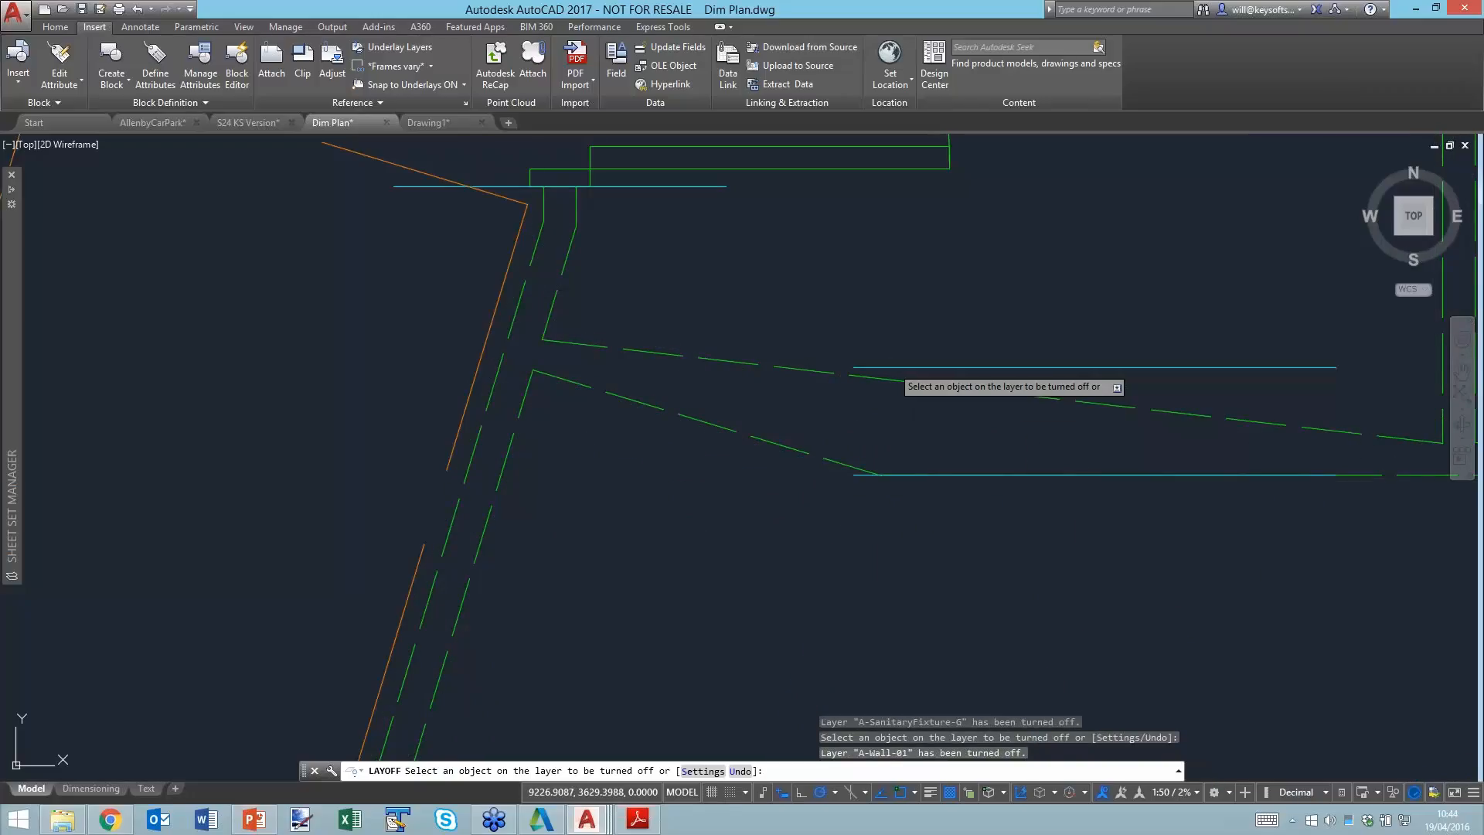
pyautogui.click(889, 368)
pyautogui.press('Return')
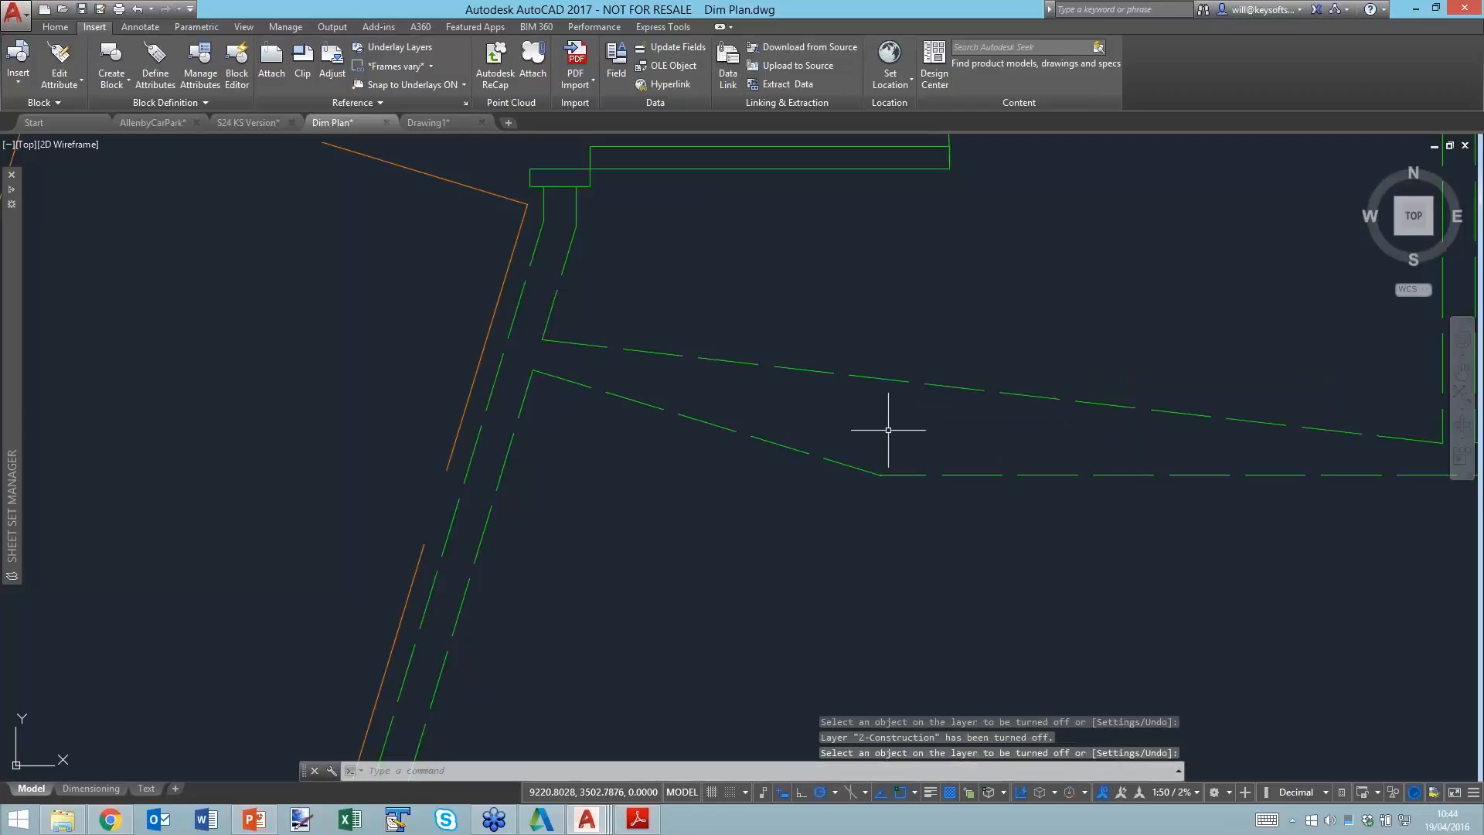
# Set the LTGAPSELECTION system variable to 0.
pyautogui.write('LTGAPSELECTION')
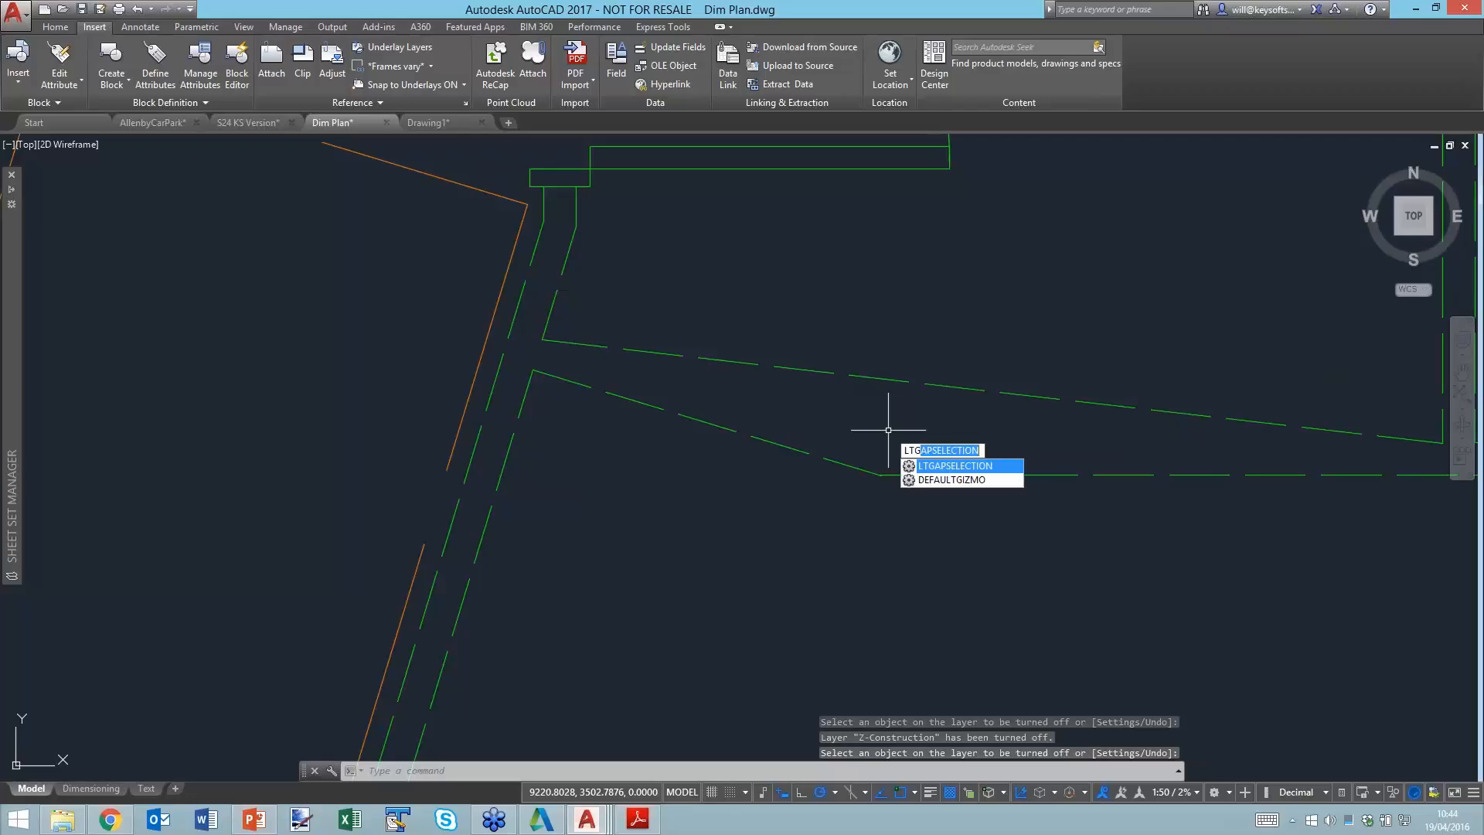
pyautogui.press('Return')
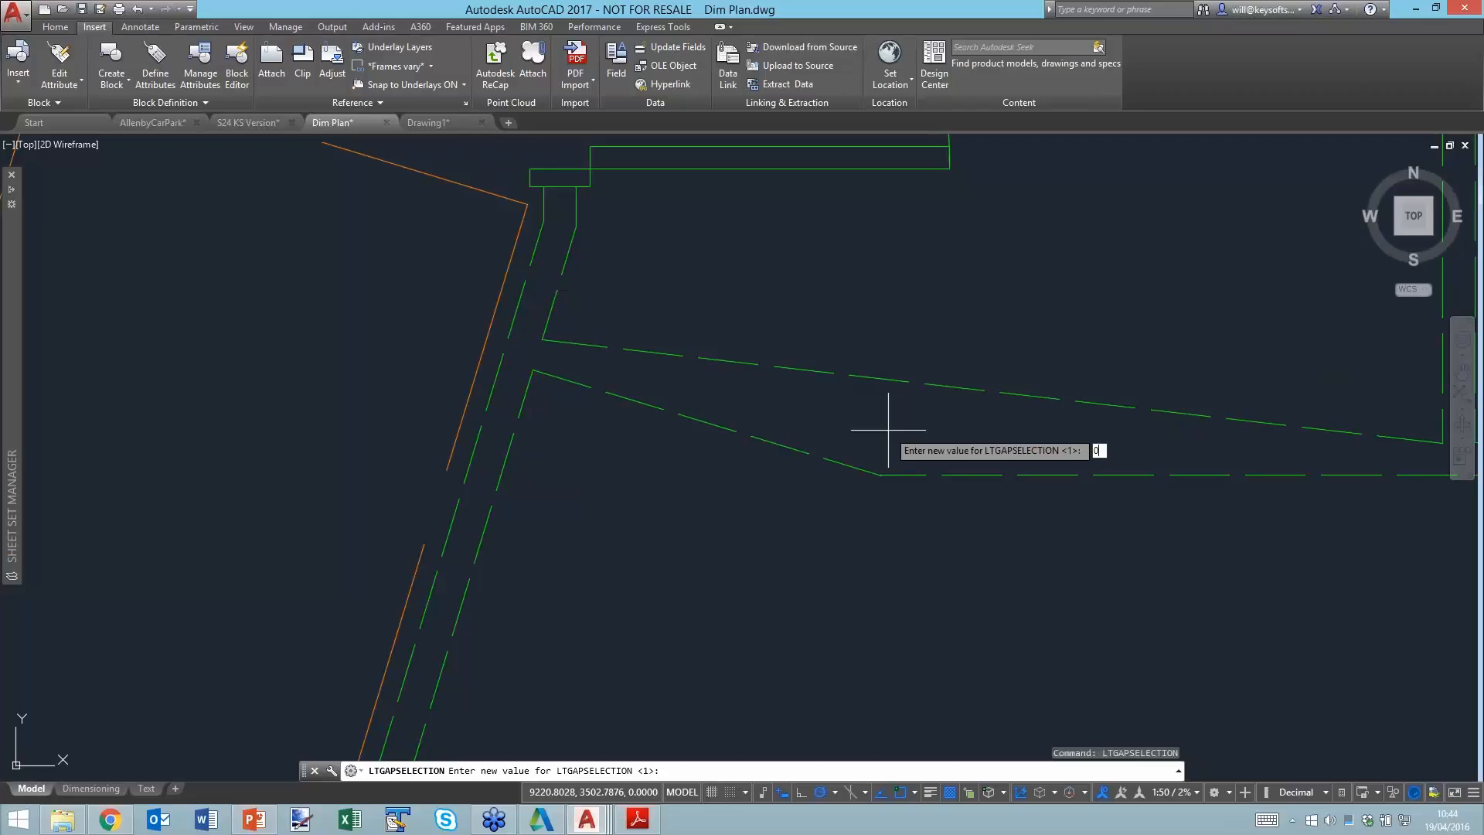
pyautogui.press('Return')
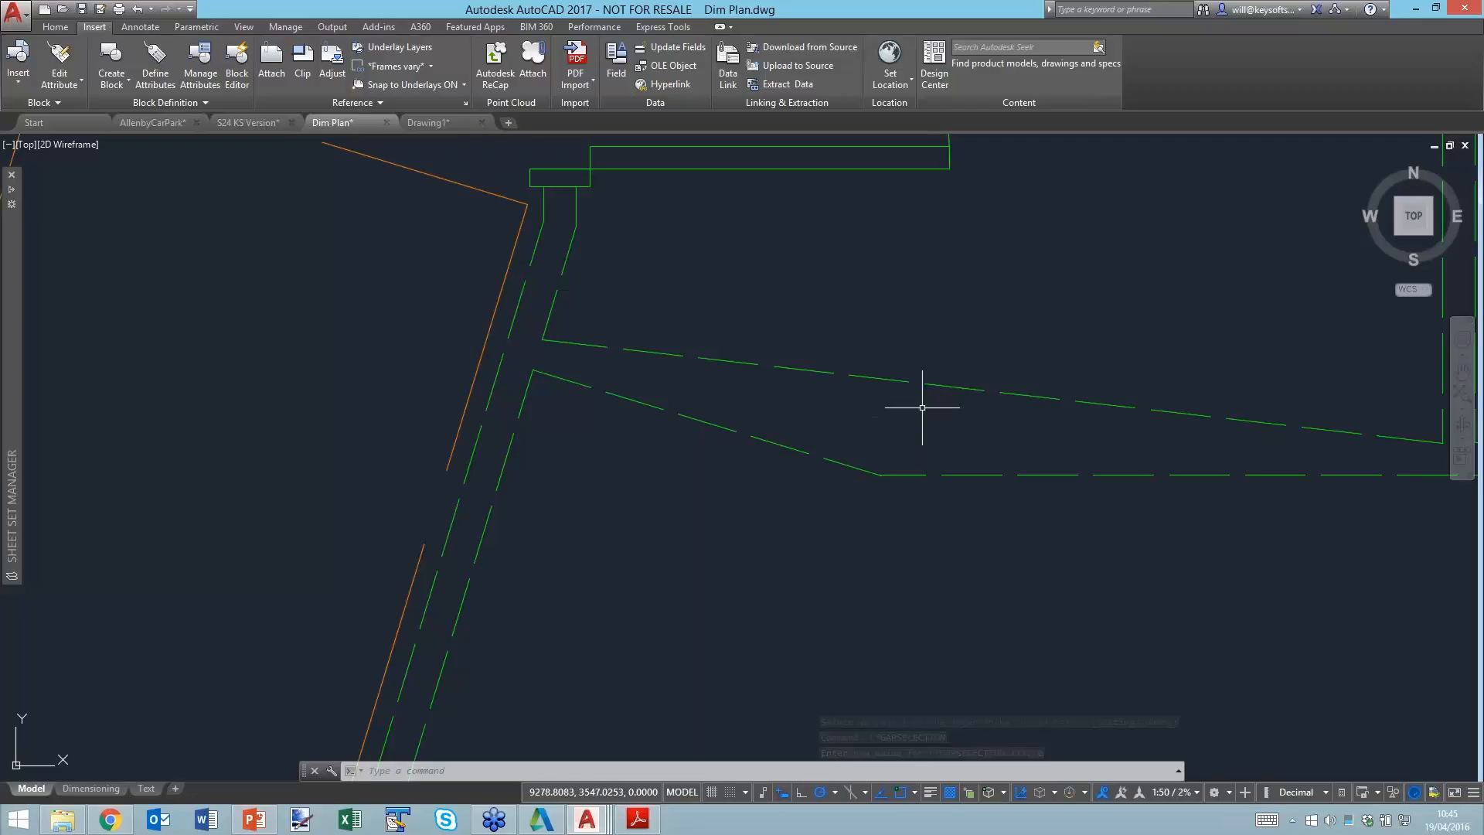
# Try to pick the upper sloping dashed line for Erase with a crossing window through one of its gaps, and cancel the command.
pyautogui.scroll(3, 909, 418)
pyautogui.scroll(4, 919, 389)
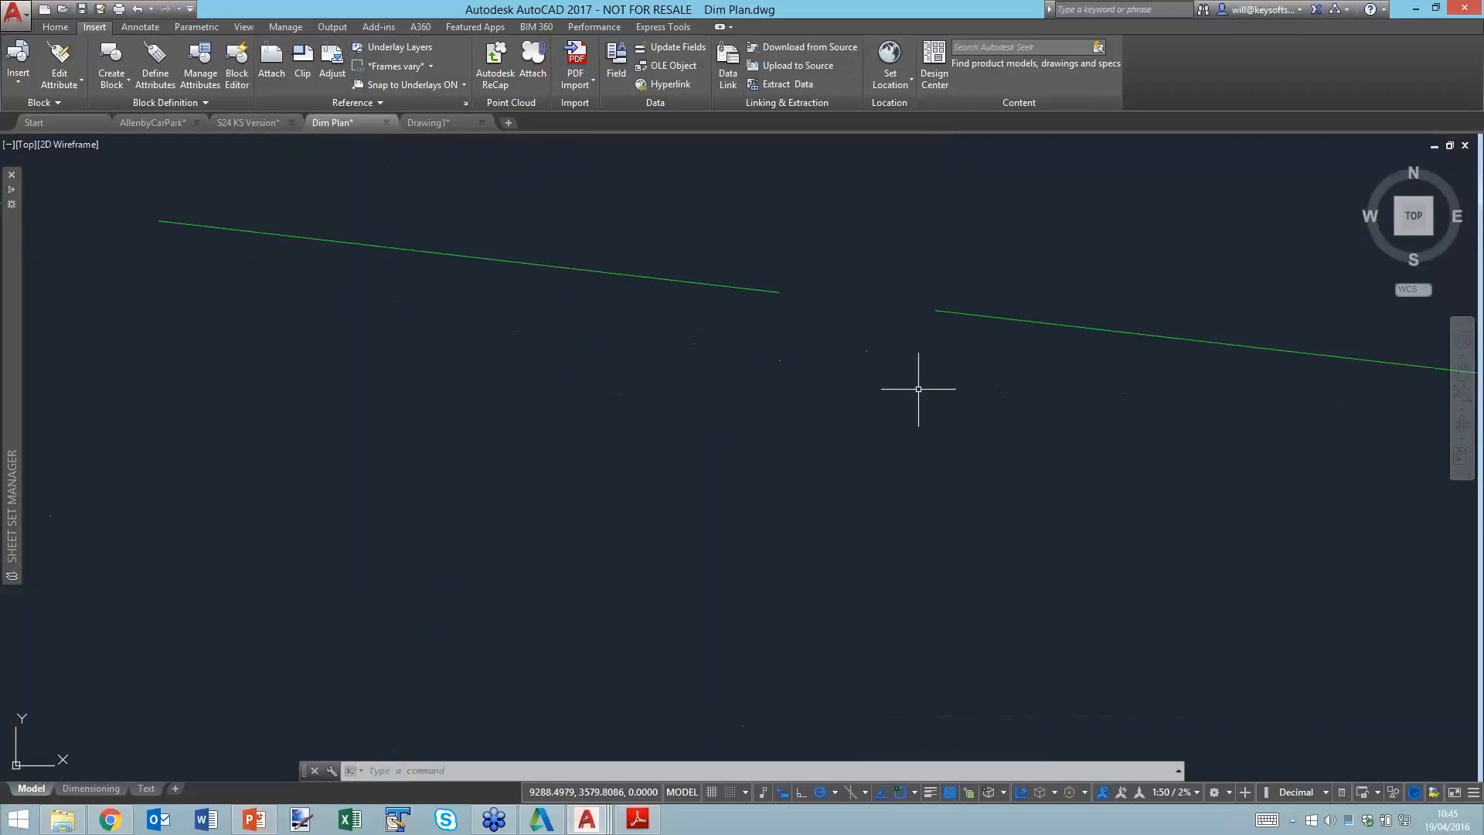
pyautogui.write('e')
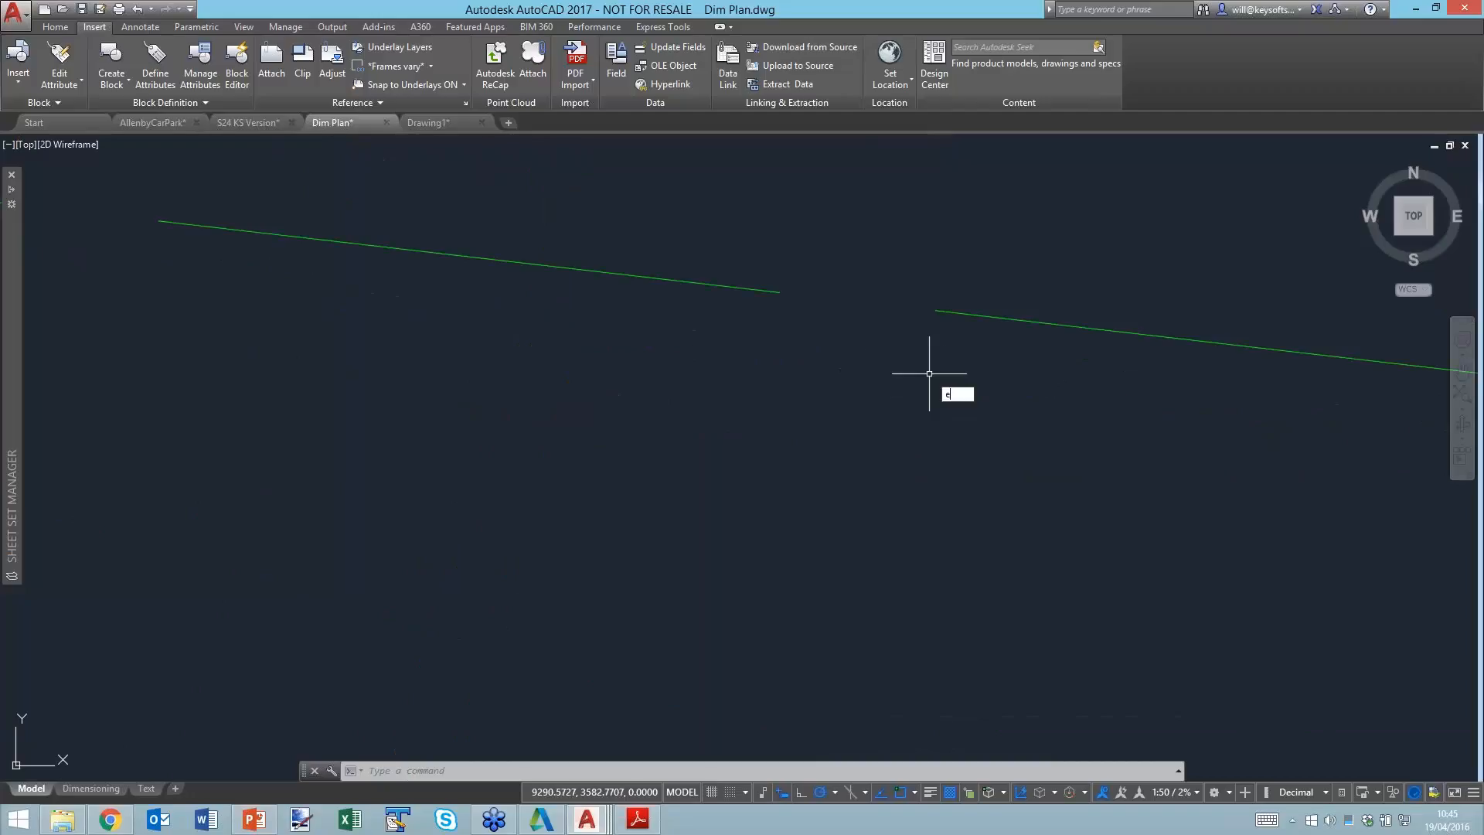
pyautogui.press('Return')
pyautogui.click(913, 394)
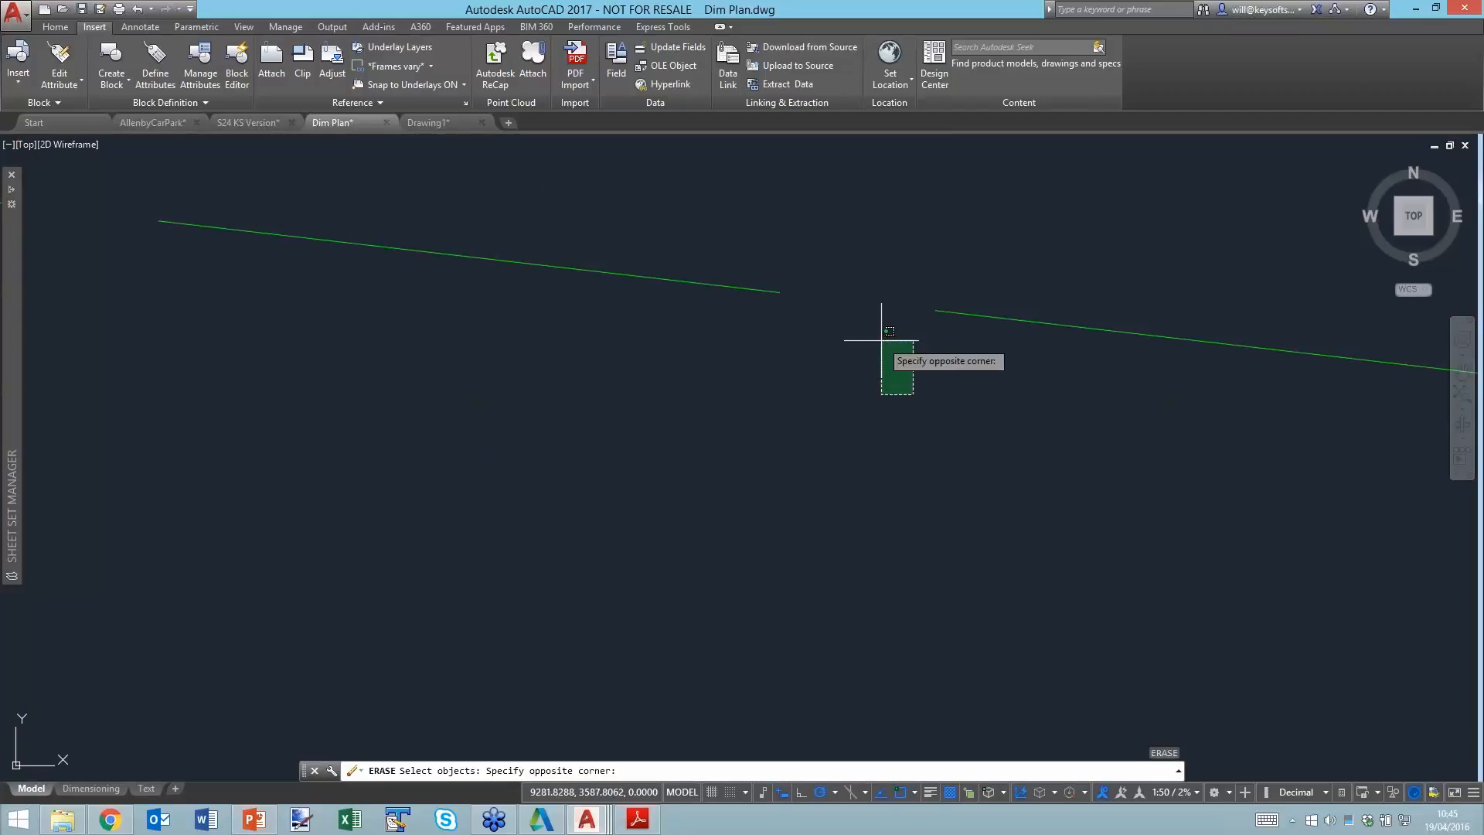
pyautogui.click(858, 199)
pyautogui.press('Escape')
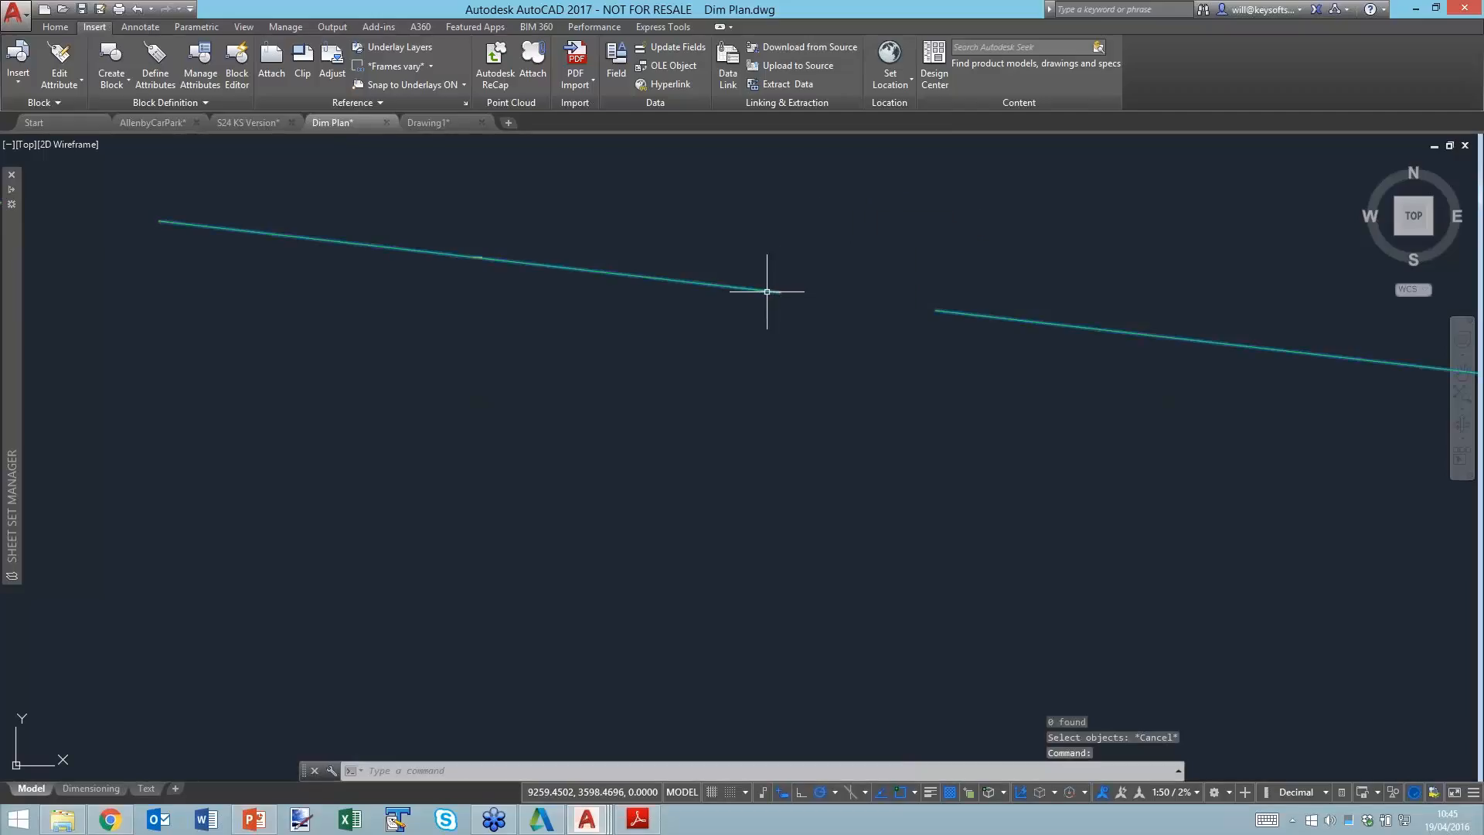
# Check the upper sloping dashed line by selecting it on one of its dashes, and clear the selection.
pyautogui.click(767, 291)
pyautogui.scroll(-3, 837, 276)
pyautogui.moveTo(902, 227); pyautogui.dragTo(781, 326, button='middle')
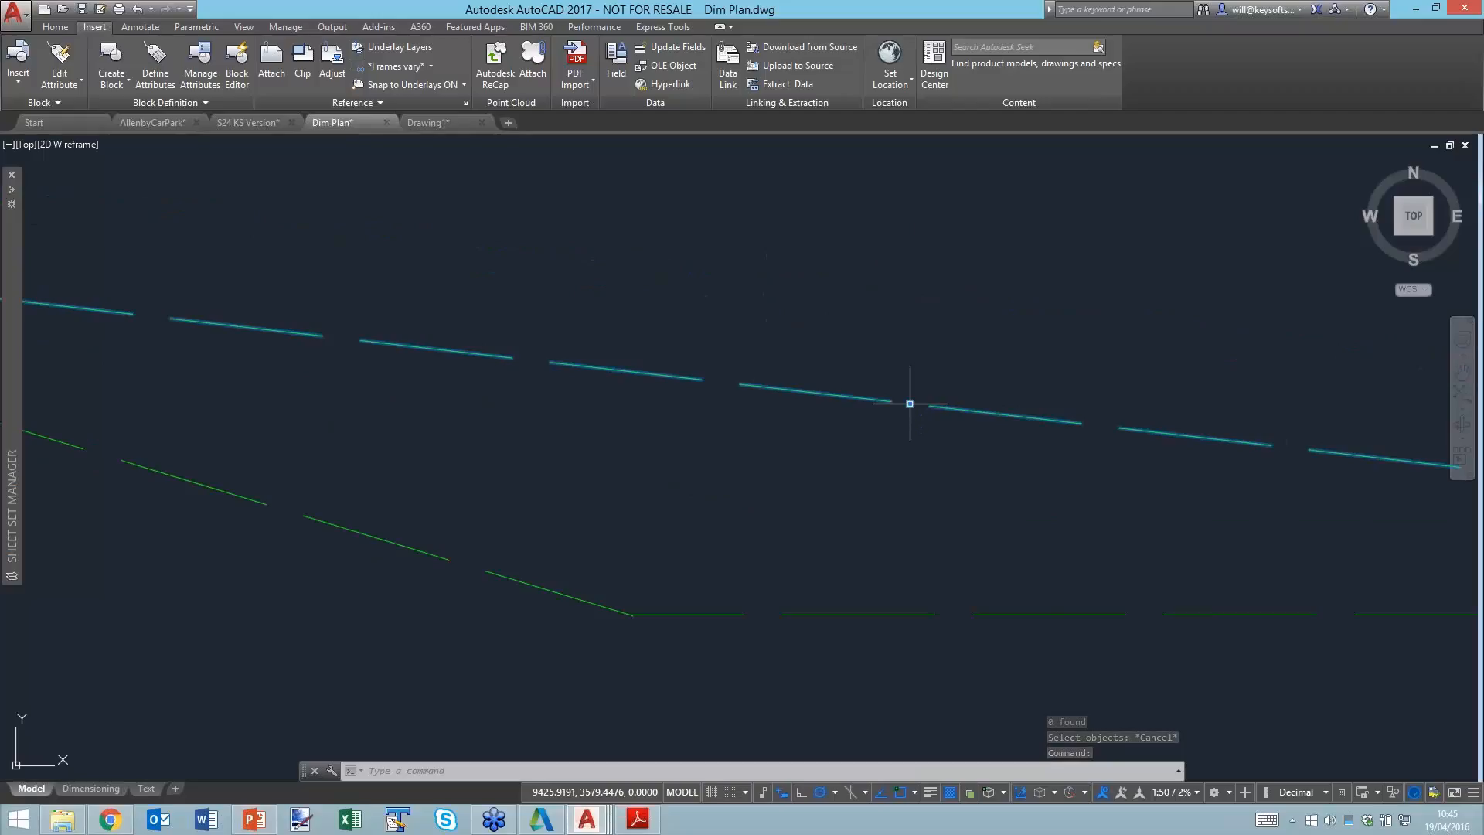
pyautogui.press('Escape')
# Try to pick the upper sloping dashed line for Erase with crossing windows through a gap and from a wider view.
pyautogui.write('e')
pyautogui.press('Return')
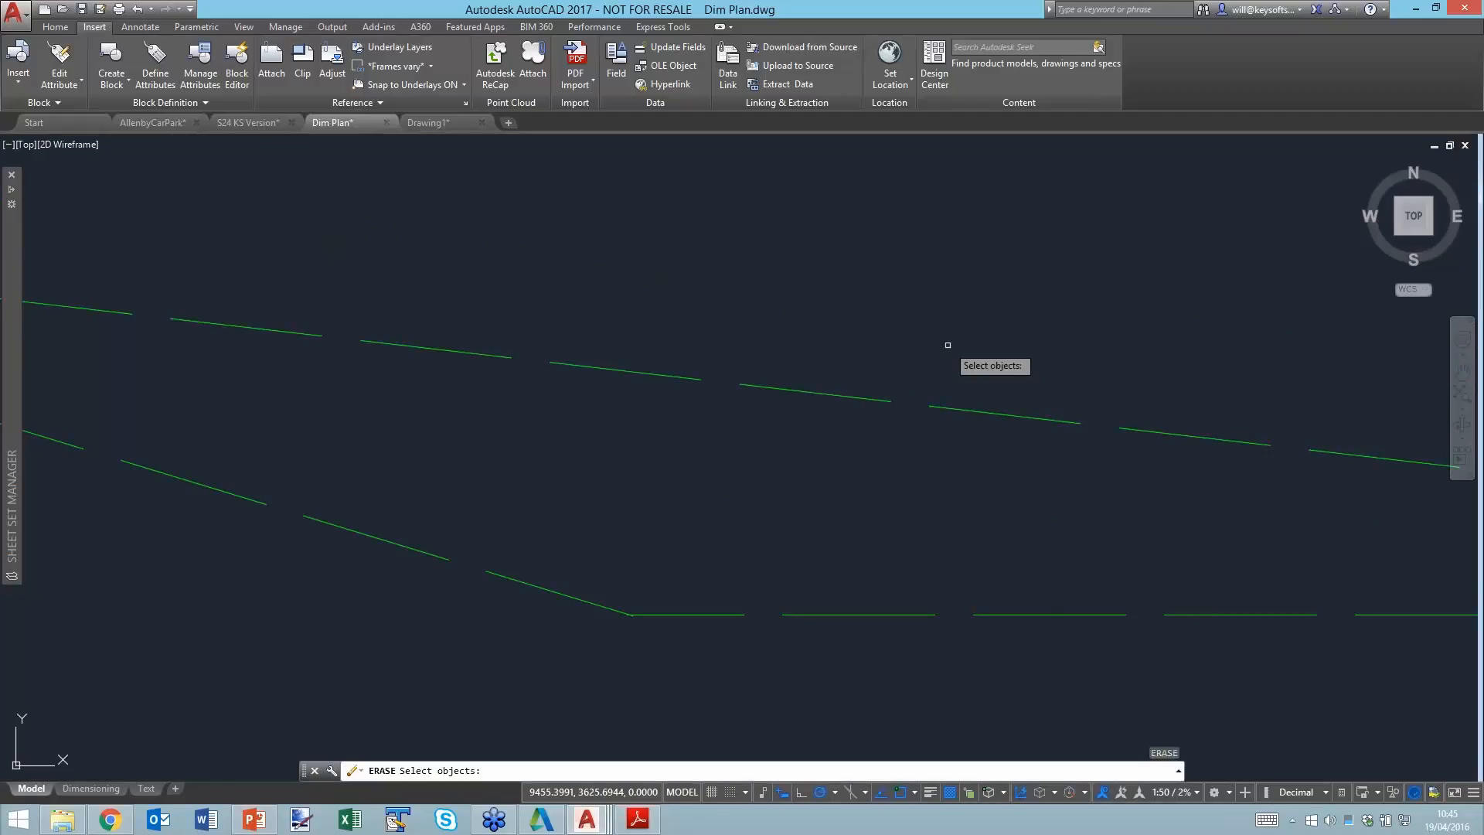
pyautogui.click(916, 361)
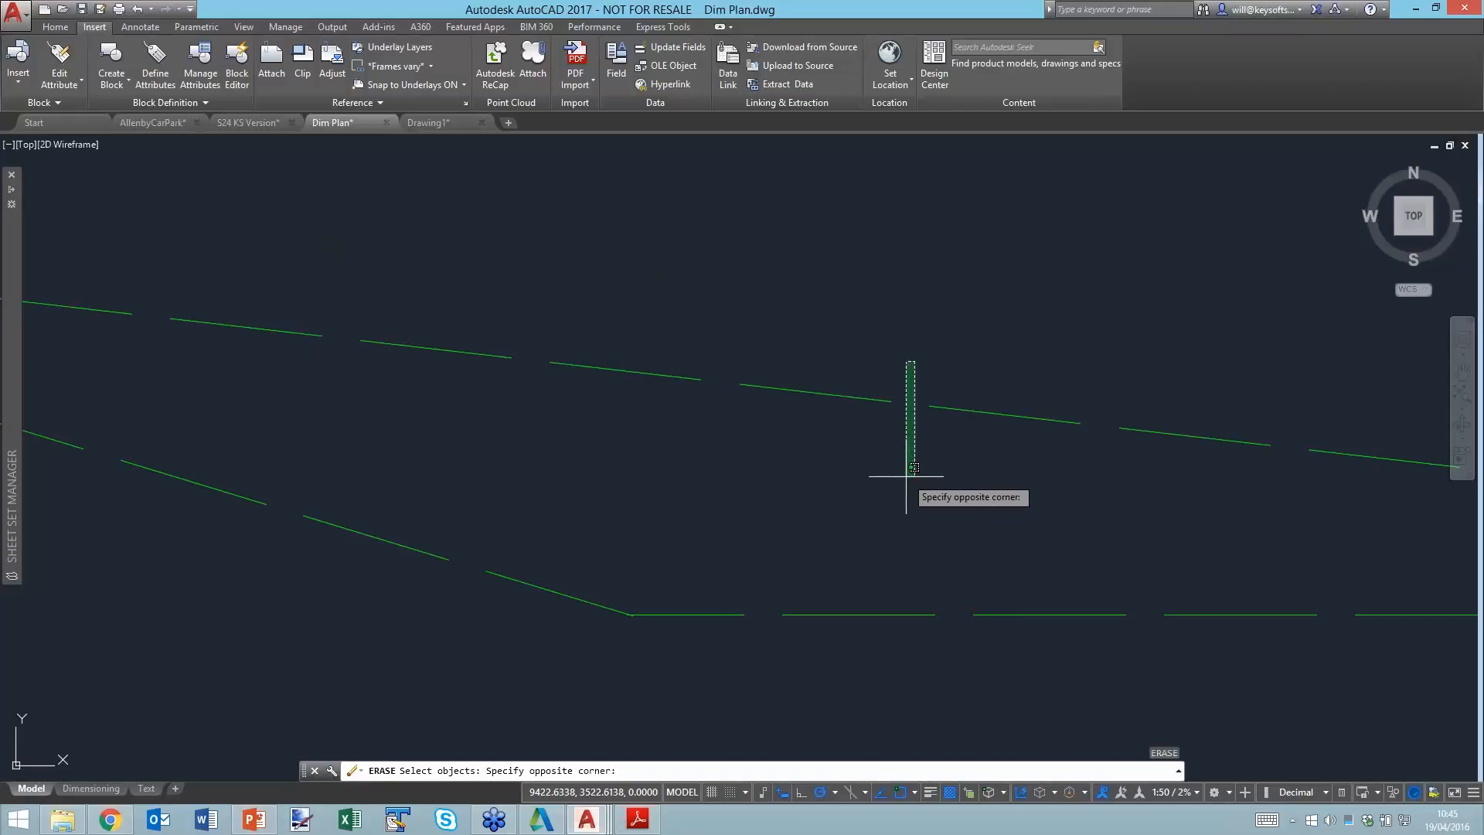
pyautogui.press('Escape')
pyautogui.scroll(5, 902, 348)
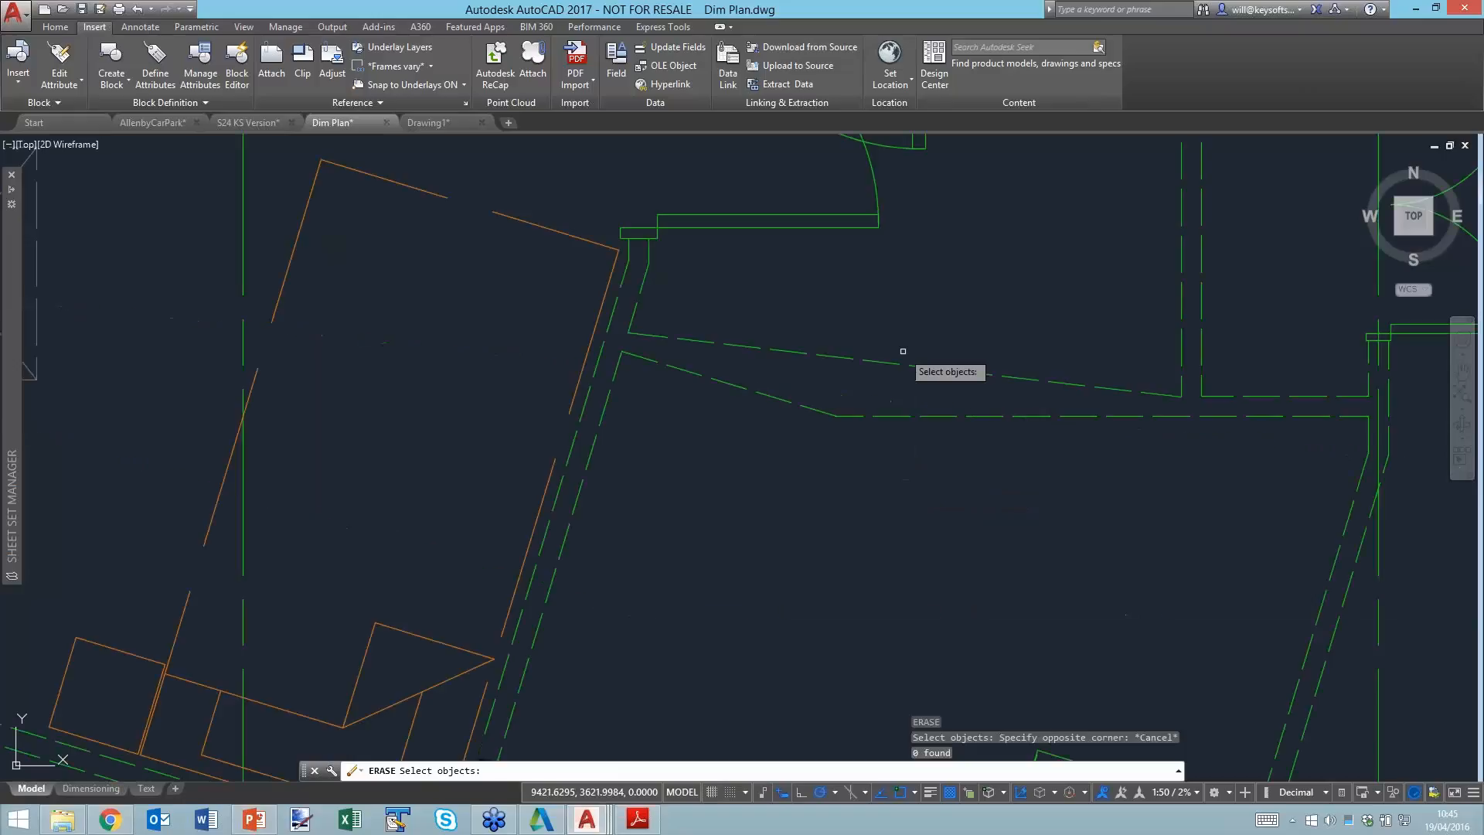
pyautogui.click(951, 309)
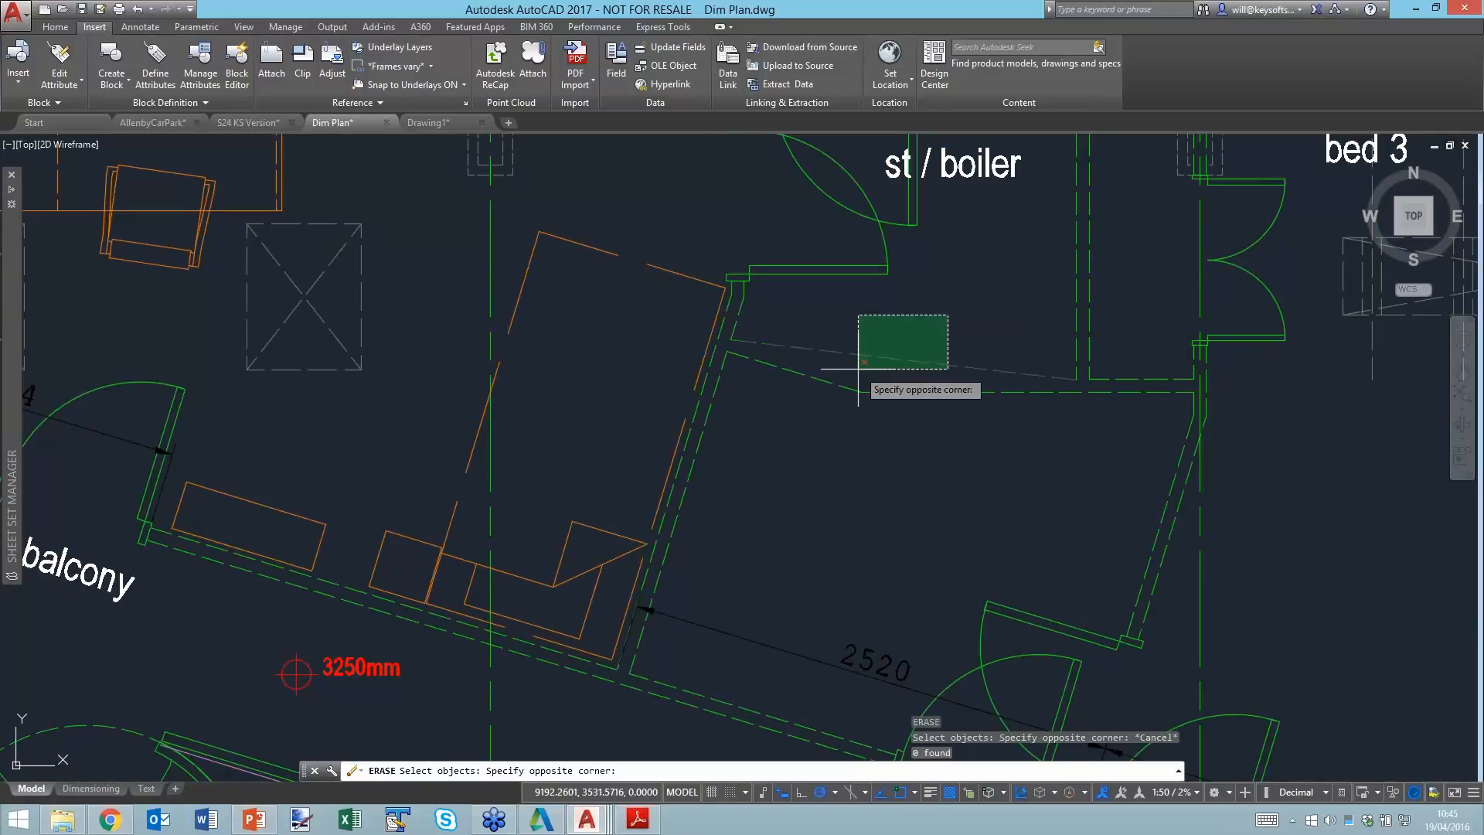
pyautogui.press('Escape')
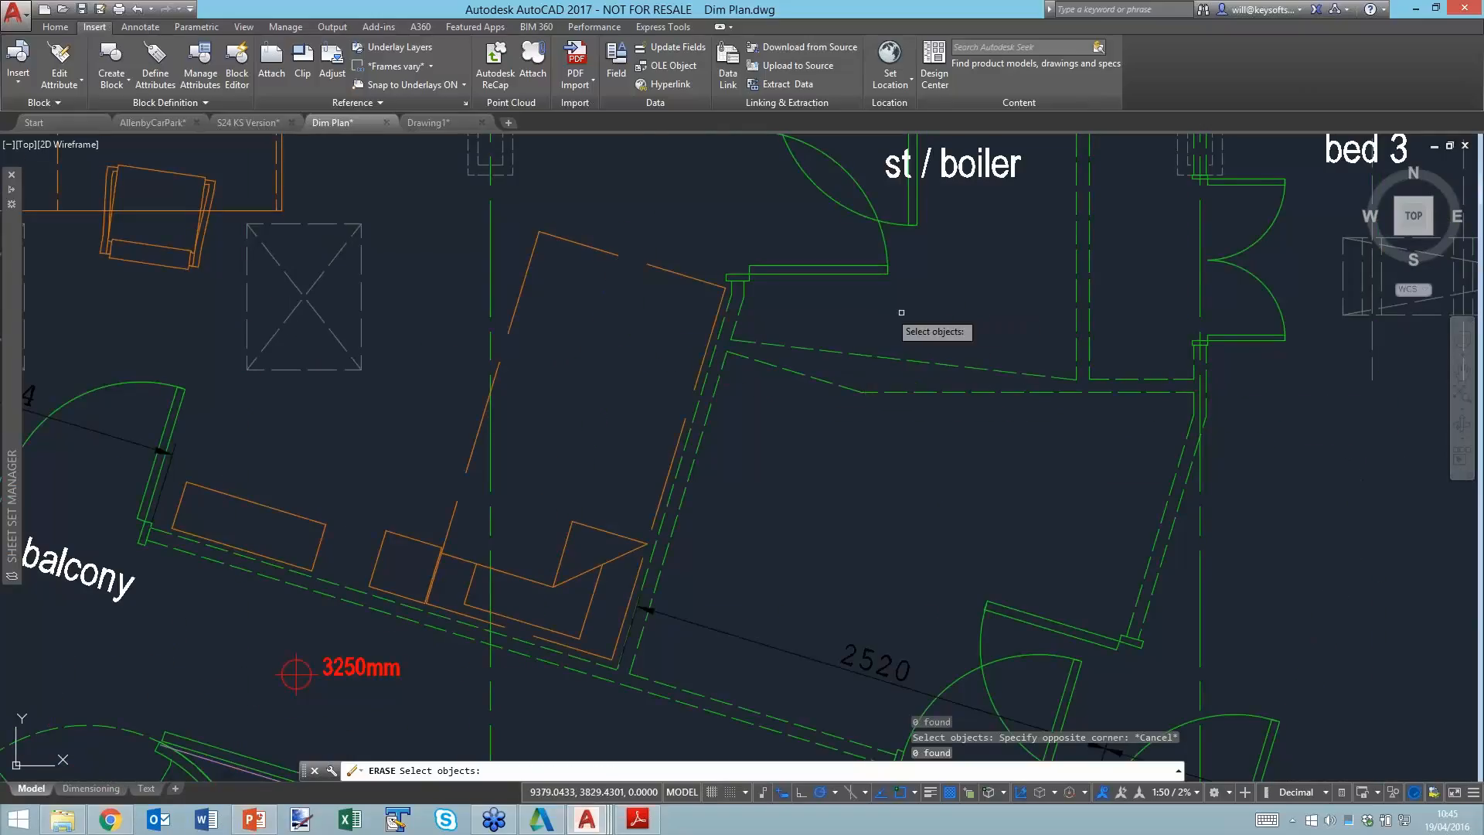
# Try a crossing window across the dashed vertical line near the slanted wall for Erase, and cancel the command.
pyautogui.click(1230, 533)
pyautogui.scroll(4, 1223, 543)
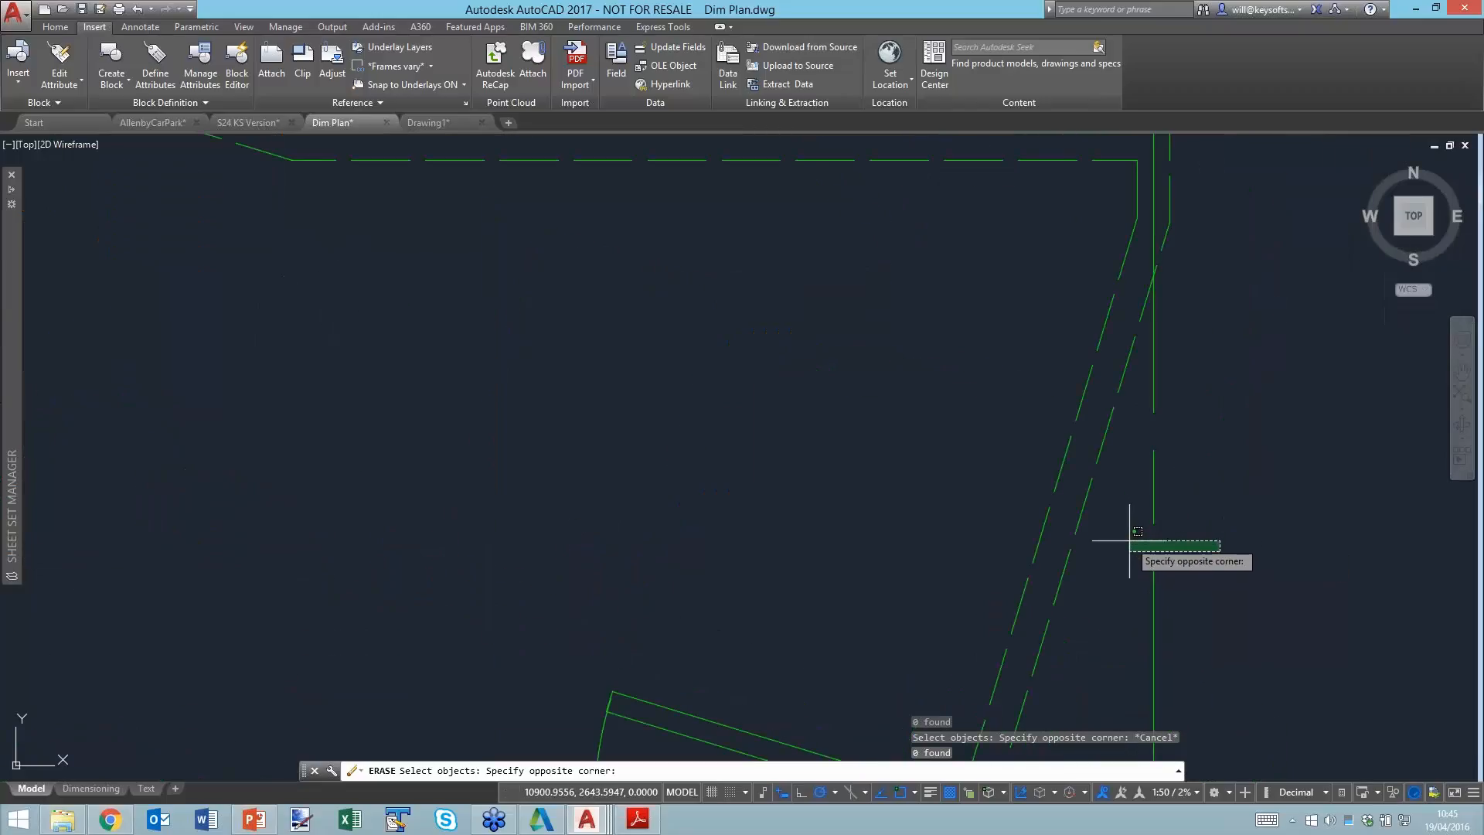
pyautogui.press('Escape')
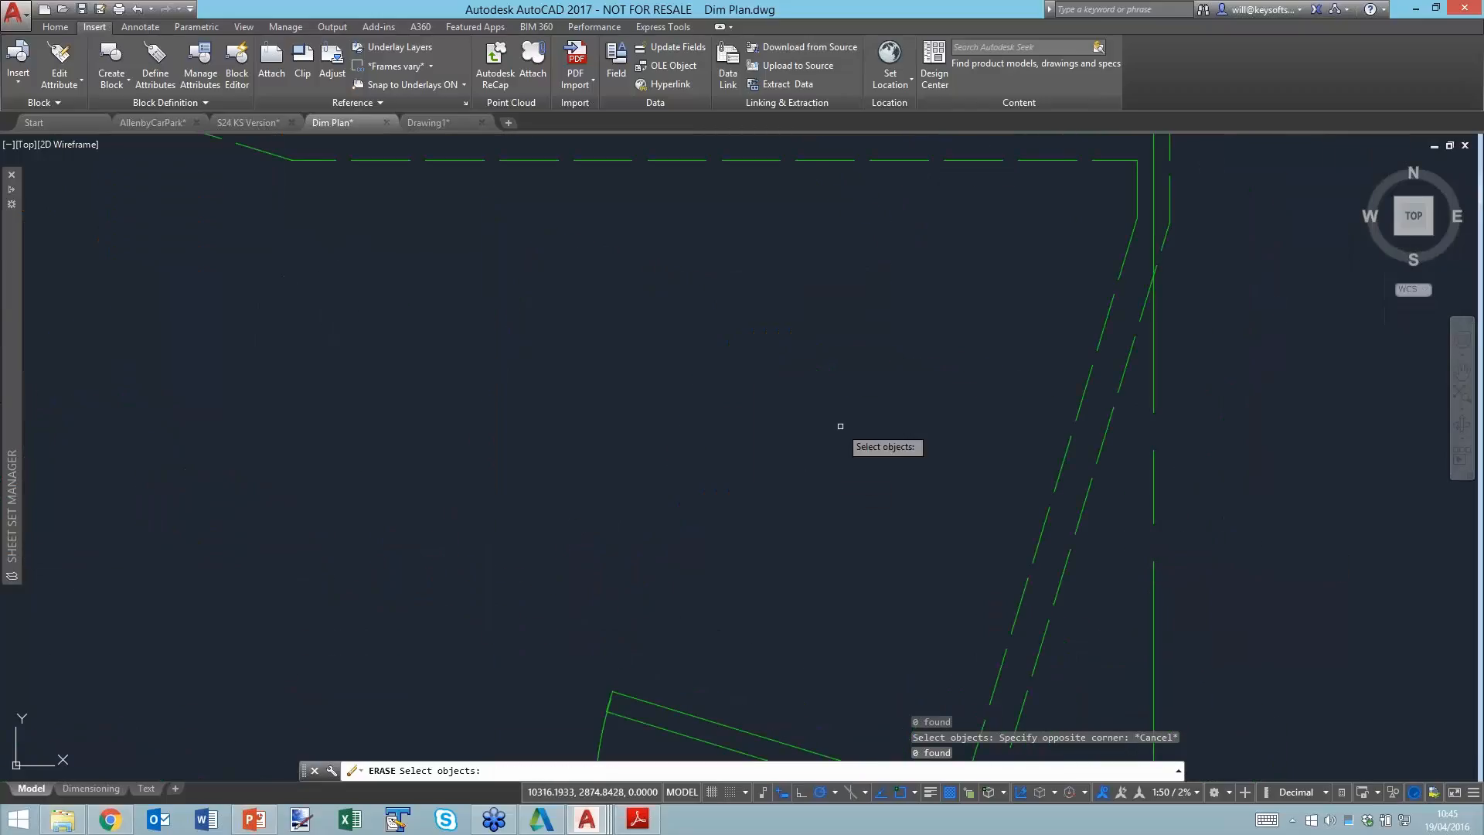
pyautogui.press('Escape')
# Try to start a line with the Nearest snap in a gap of the lower horizontal dashed line, and cancel it.
pyautogui.write('l')
pyautogui.press('Return')
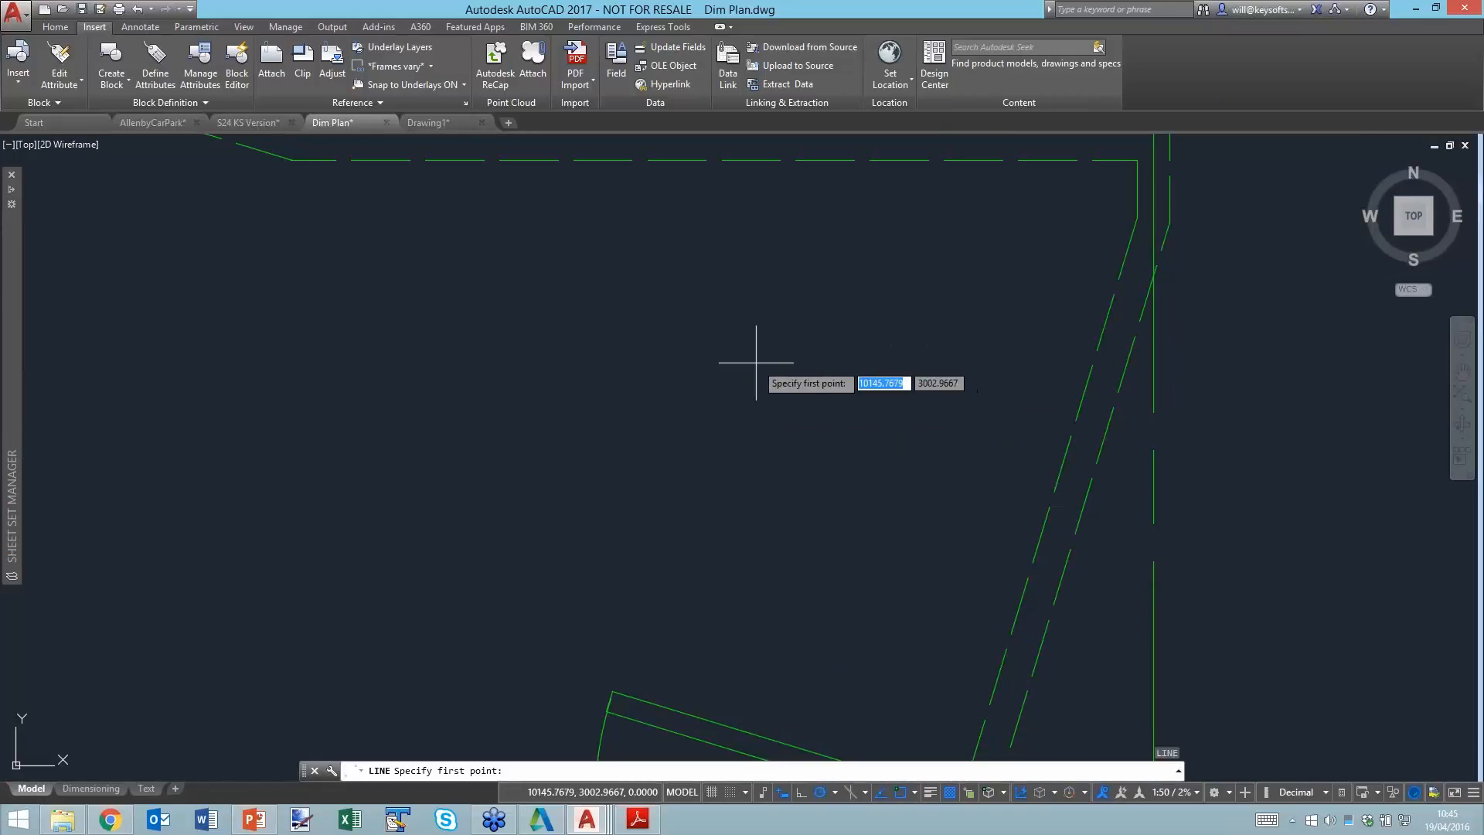
pyautogui.write('nea')
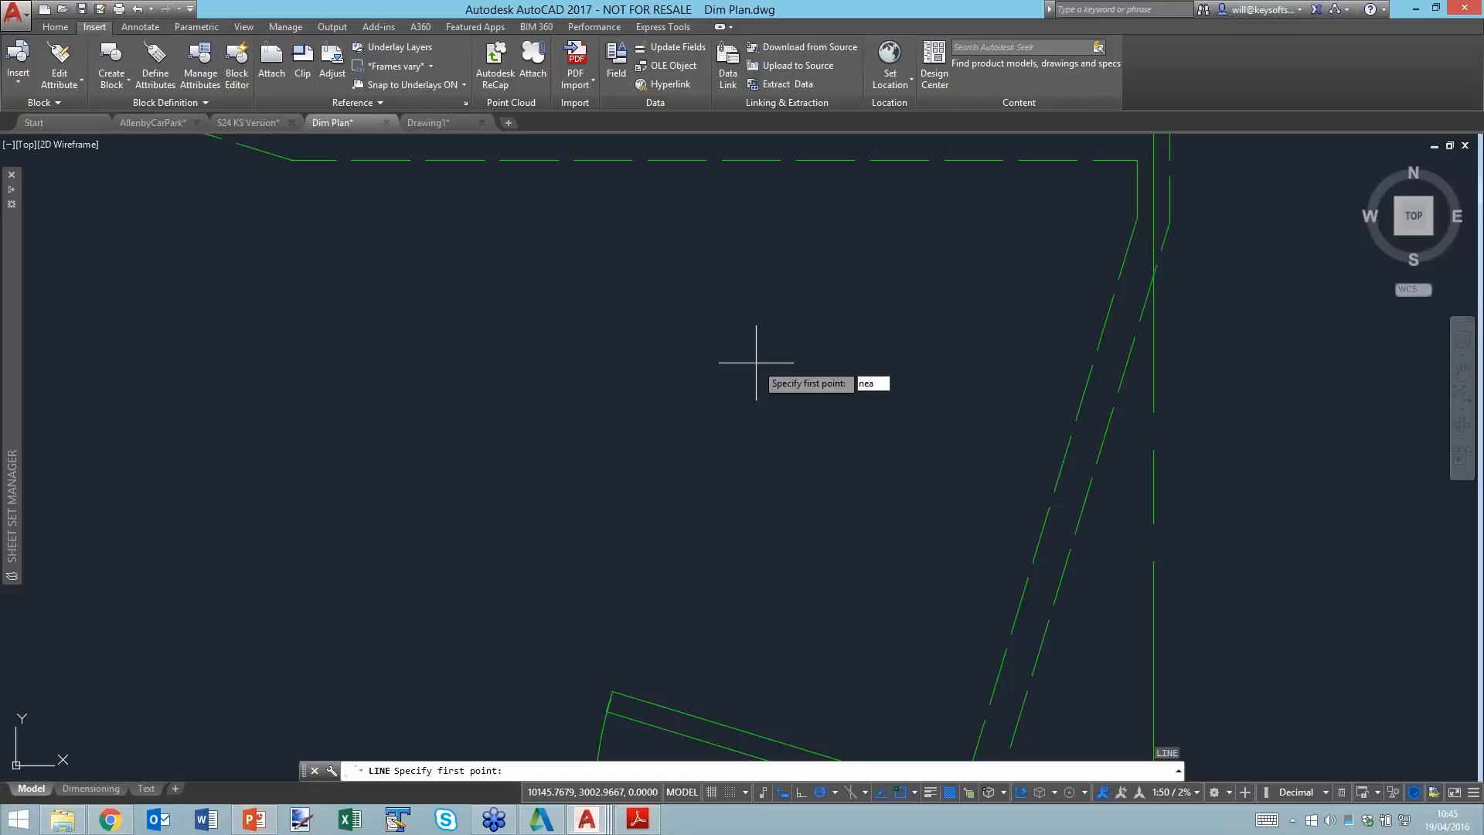
pyautogui.press('Return')
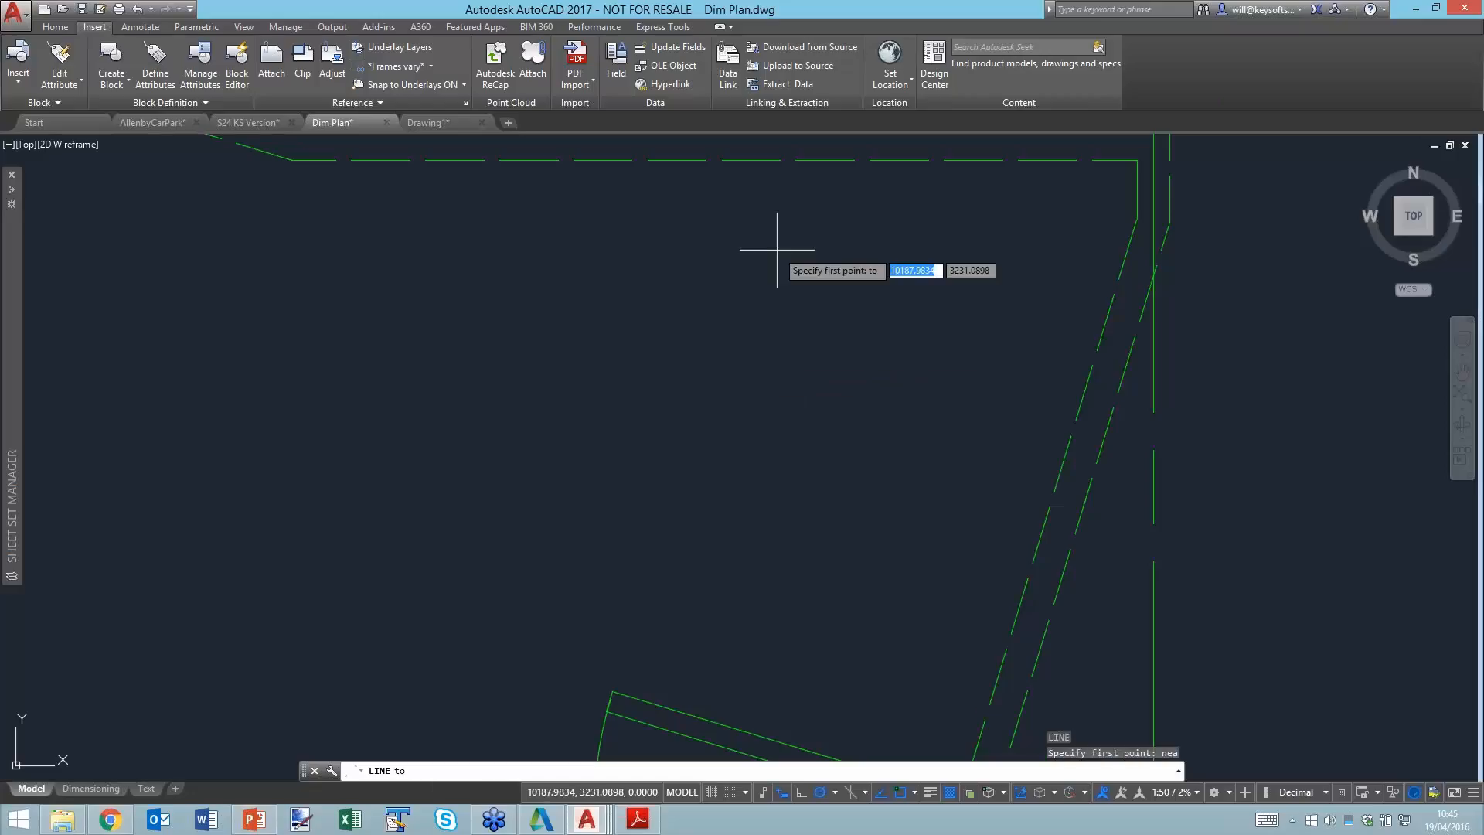
pyautogui.moveTo(716, 189); pyautogui.dragTo(693, 536, button='middle')
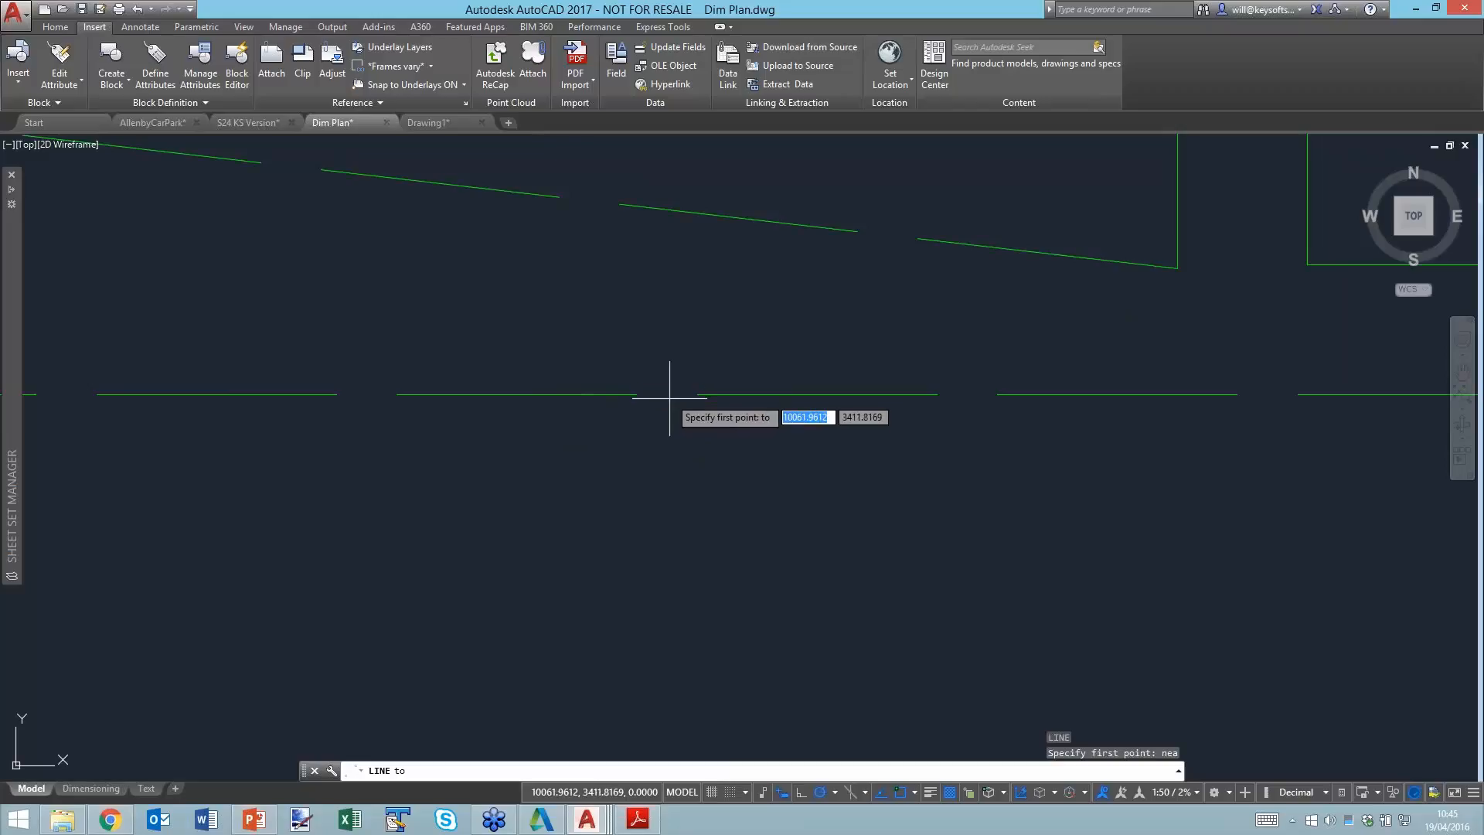
pyautogui.press('Escape')
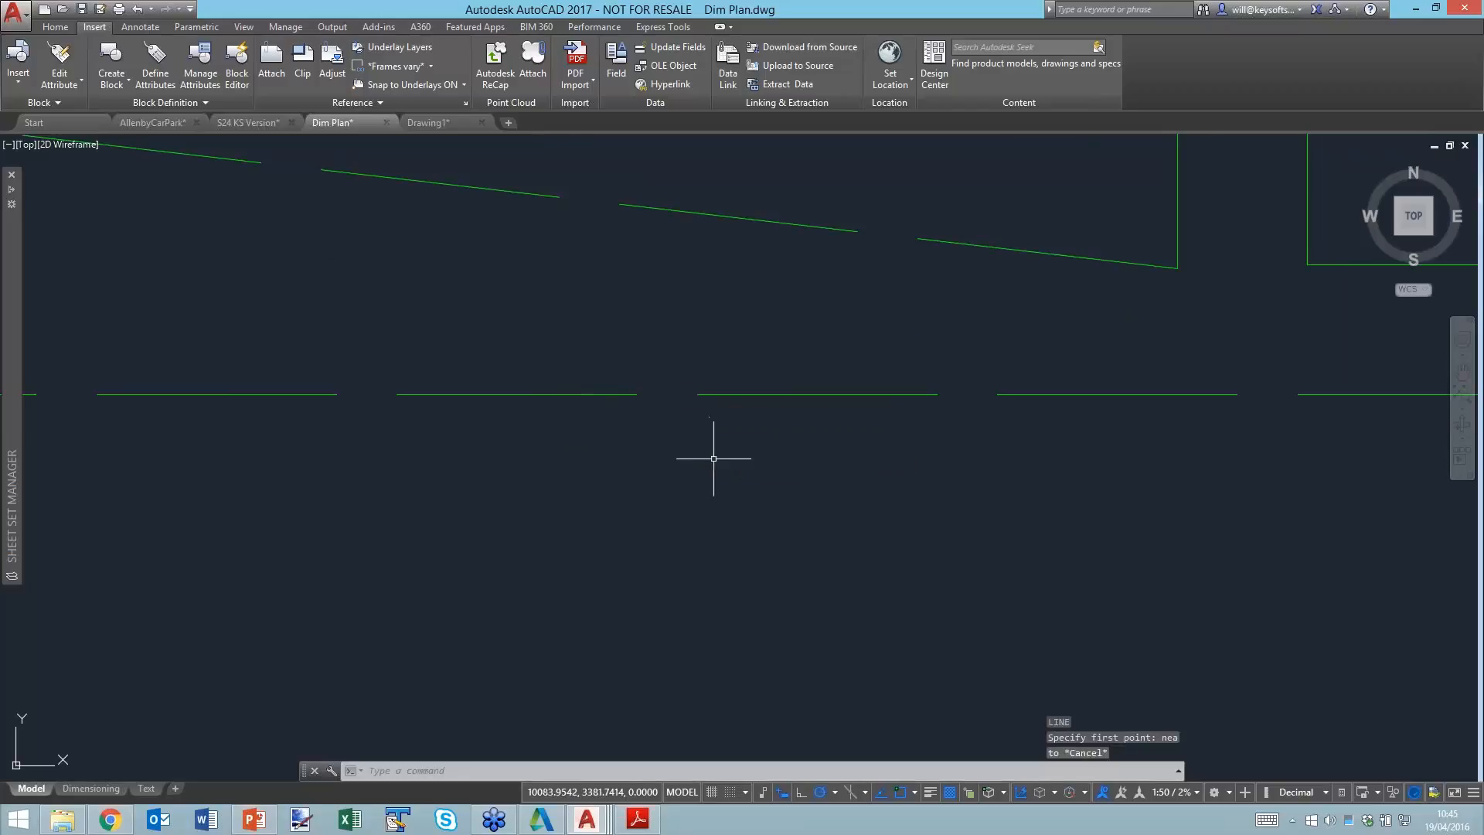
# Check the two horizontal dashed wall lines and the outer bent wall line by selecting each one, and clear the selection.
pyautogui.scroll(-2, 712, 459)
pyautogui.moveTo(1056, 459); pyautogui.dragTo(471, 517, button='middle')
pyautogui.press('Escape')
pyautogui.click(561, 396)
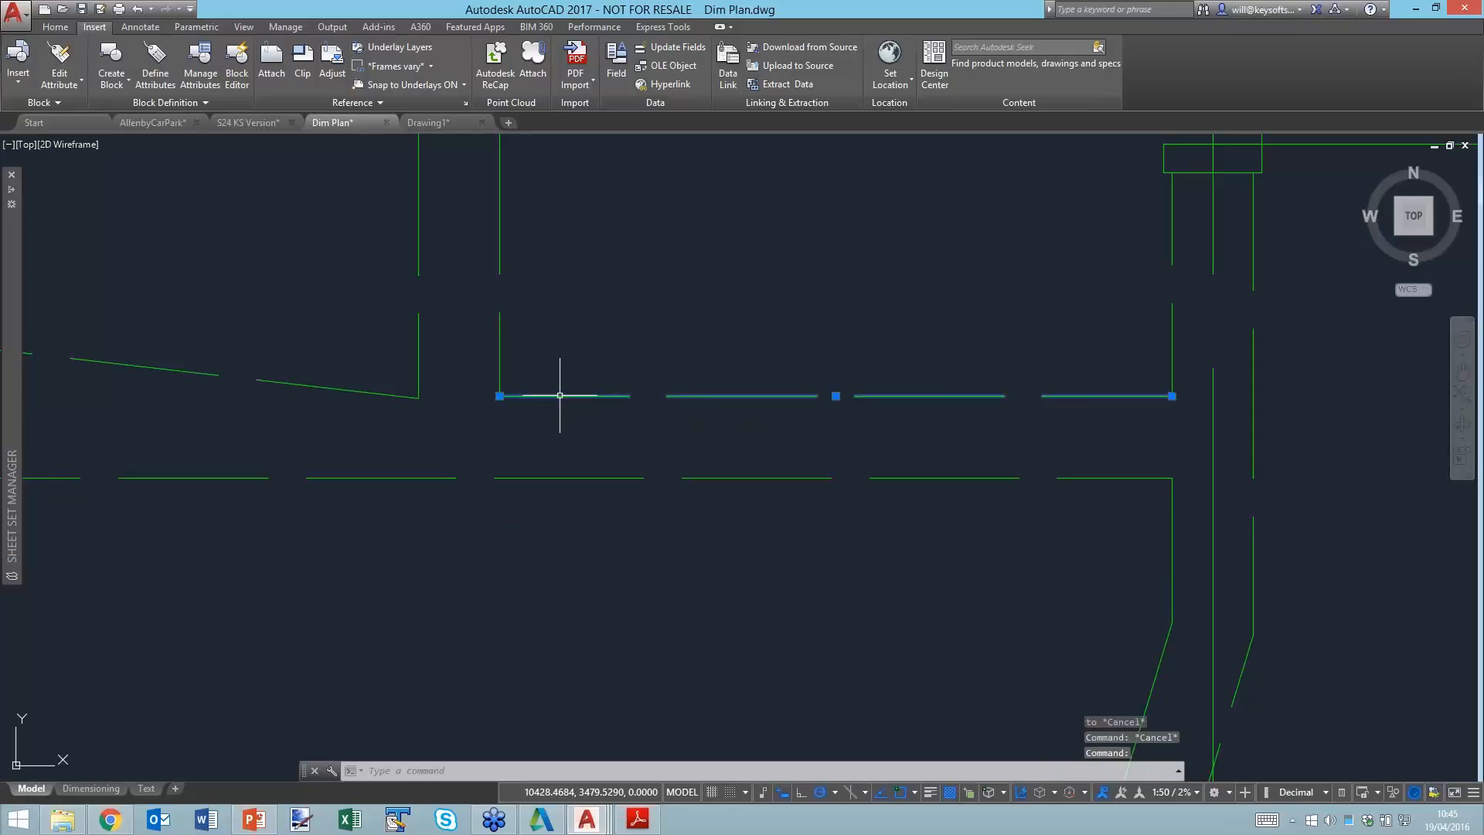
pyautogui.press('Escape')
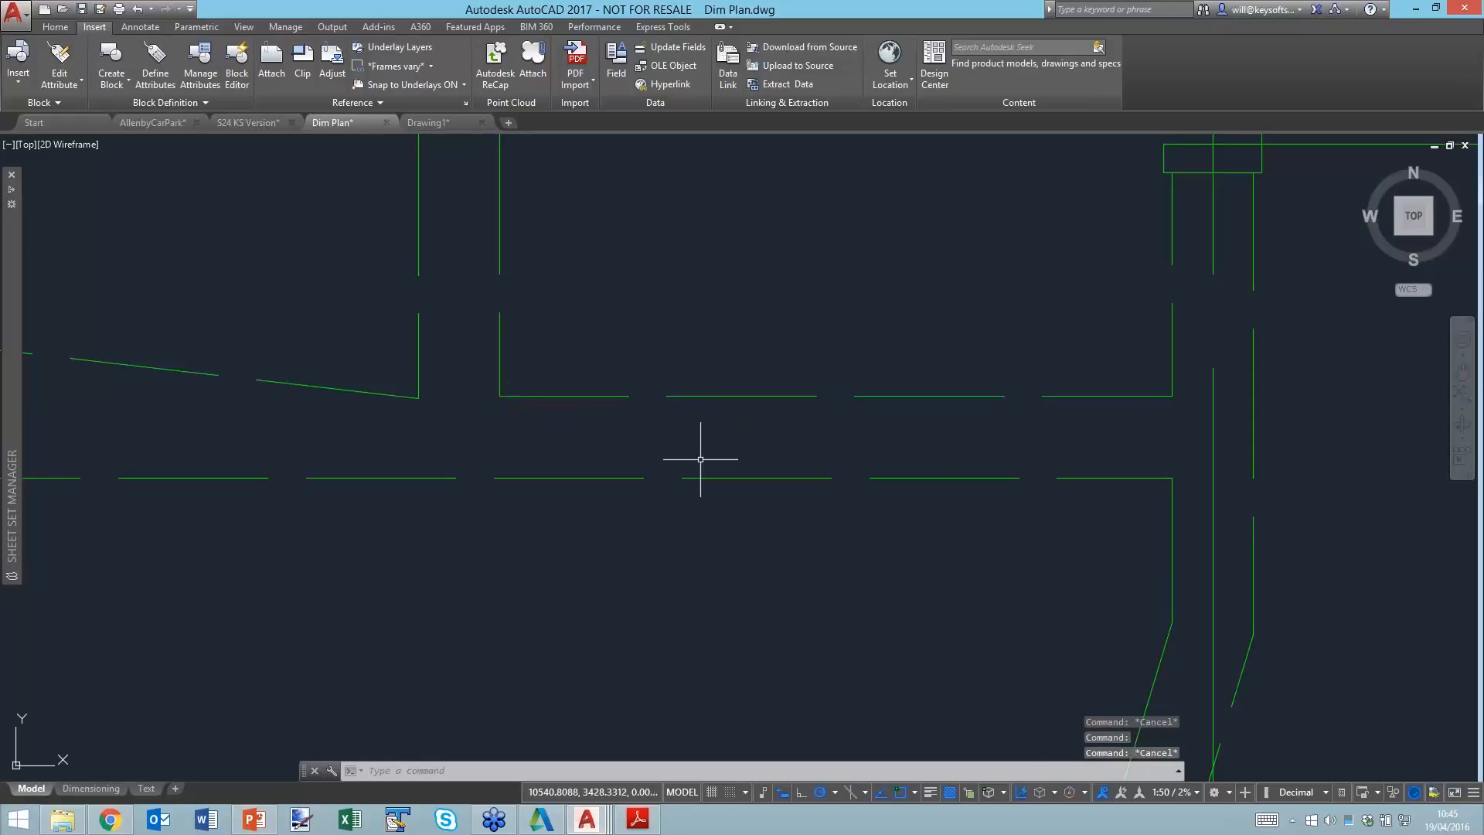
pyautogui.click(1093, 478)
pyautogui.press('Escape')
pyautogui.moveTo(1253, 632); pyautogui.dragTo(855, 517, button='middle')
pyautogui.click(855, 520)
pyautogui.press('Escape')
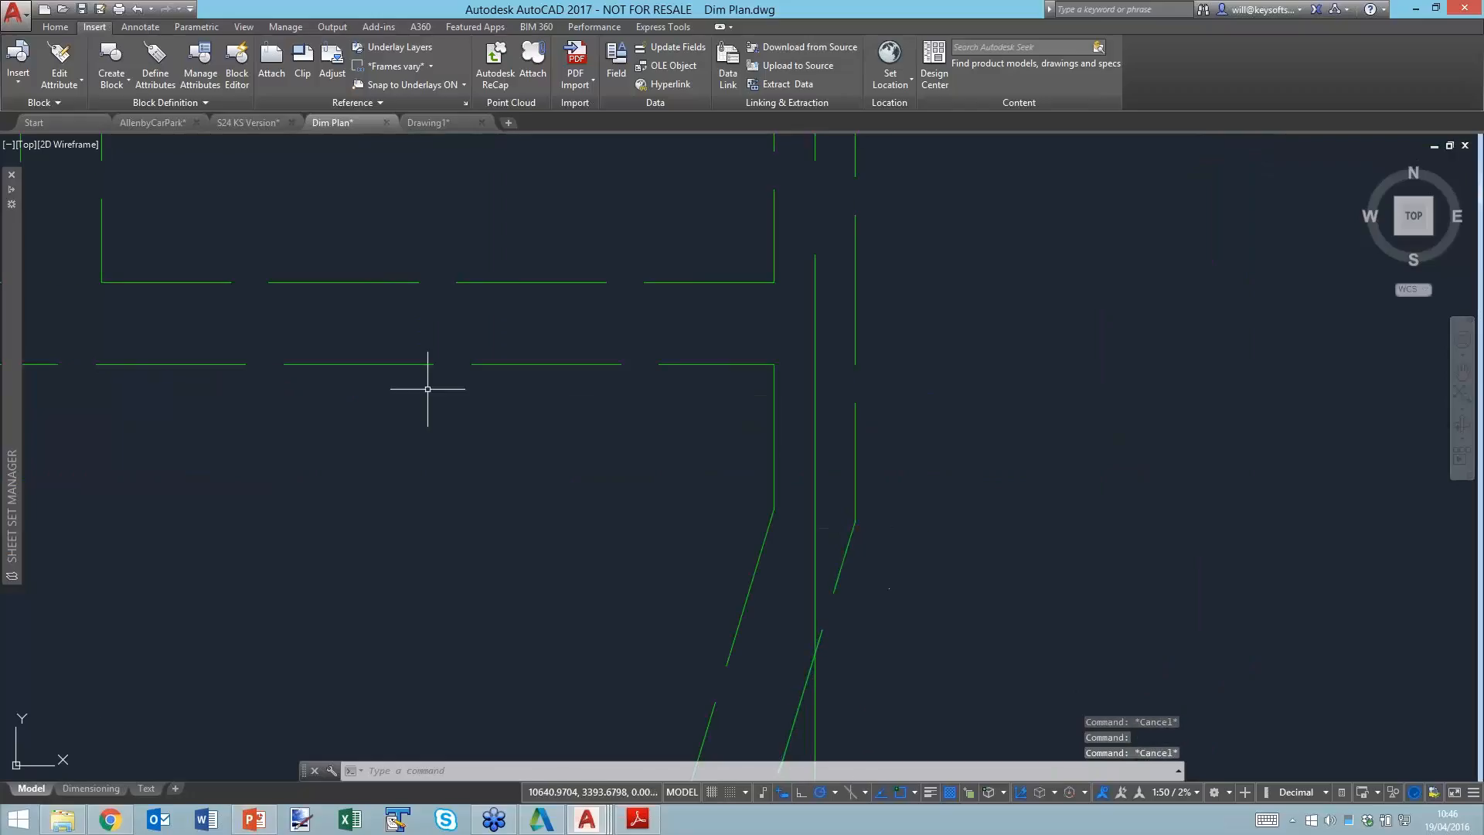
# Fillet the lower sloping dashed line with the adjoining horizontal dashed line, and check the horizontal line by selecting it.
pyautogui.moveTo(427, 392); pyautogui.dragTo(884, 398, button='middle')
pyautogui.moveTo(398, 412); pyautogui.dragTo(1005, 442, button='middle')
pyautogui.moveTo(402, 410); pyautogui.dragTo(1000, 435, button='middle')
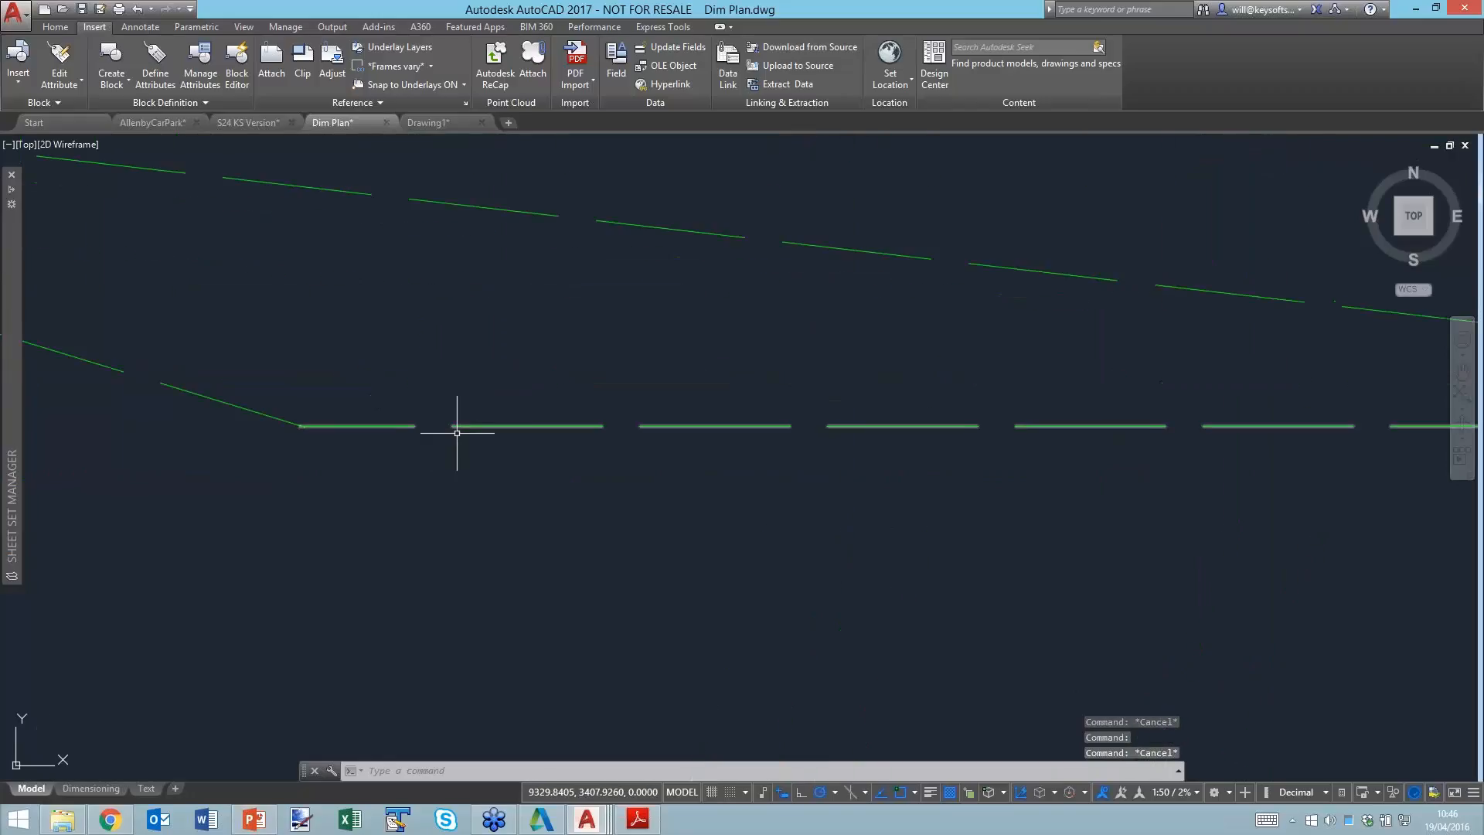
pyautogui.moveTo(421, 427); pyautogui.dragTo(554, 430, button='middle')
pyautogui.write('f')
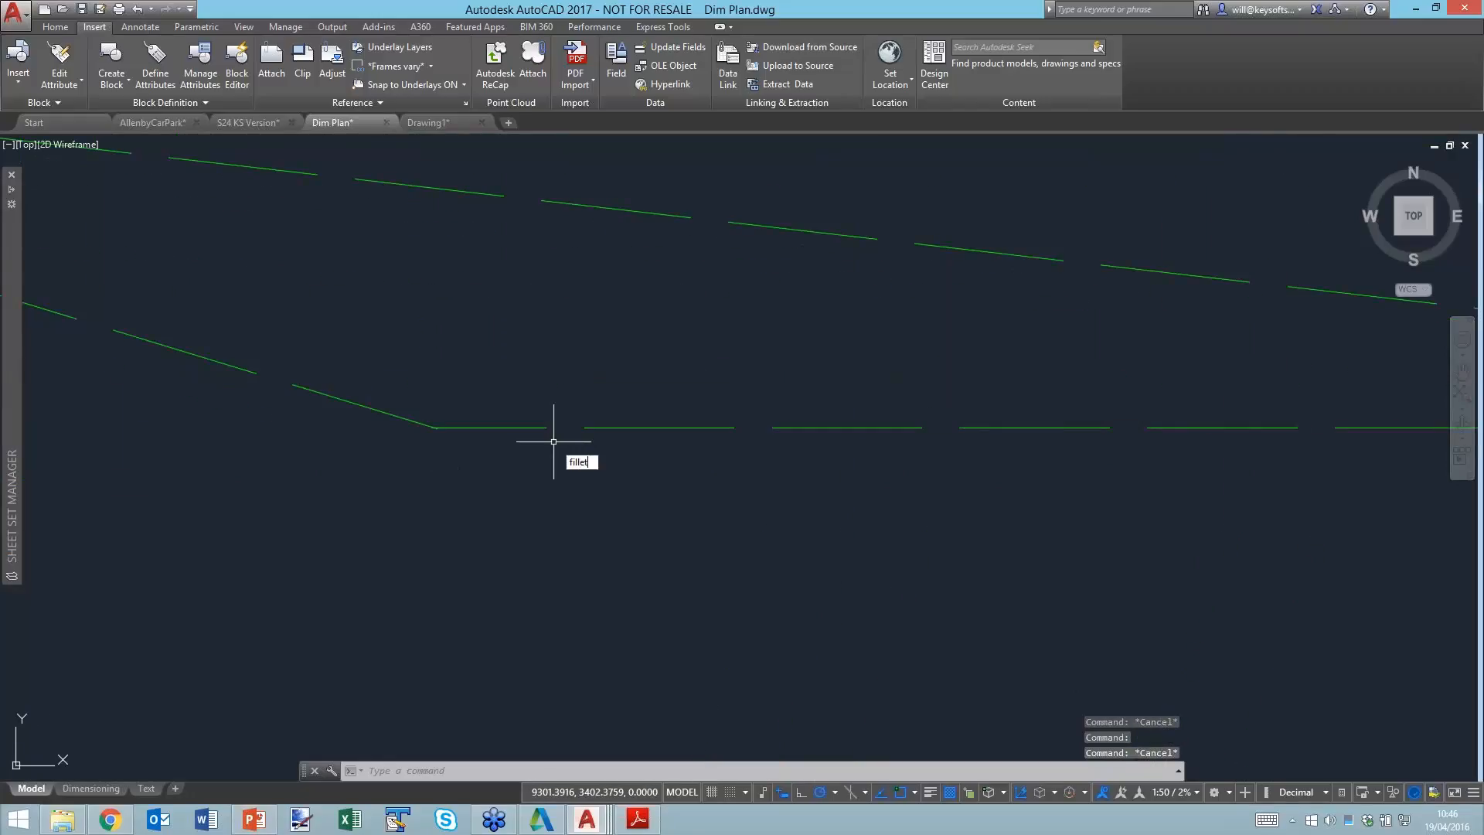
pyautogui.write('illet')
pyautogui.press('Return')
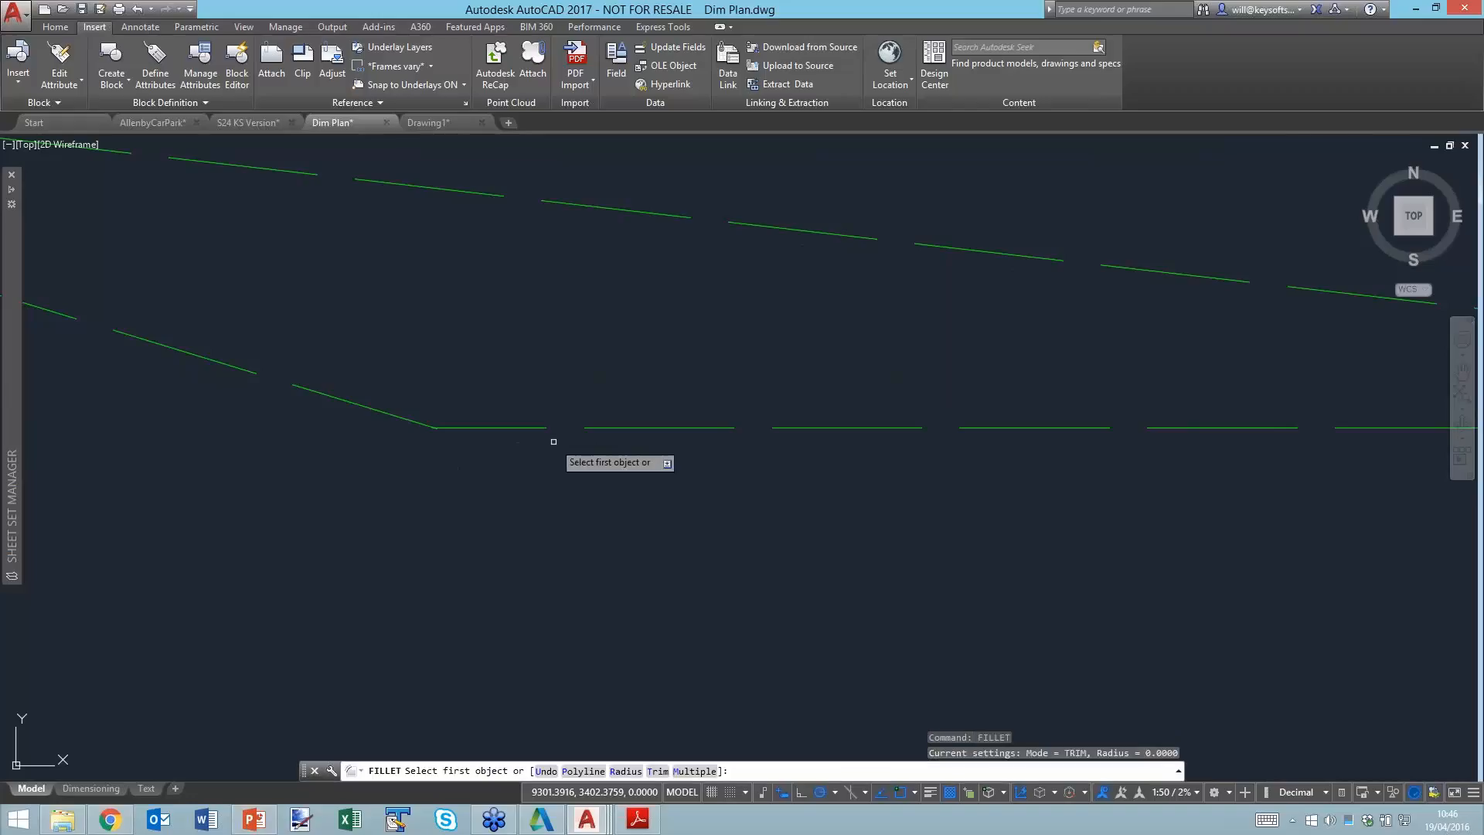
pyautogui.click(418, 418)
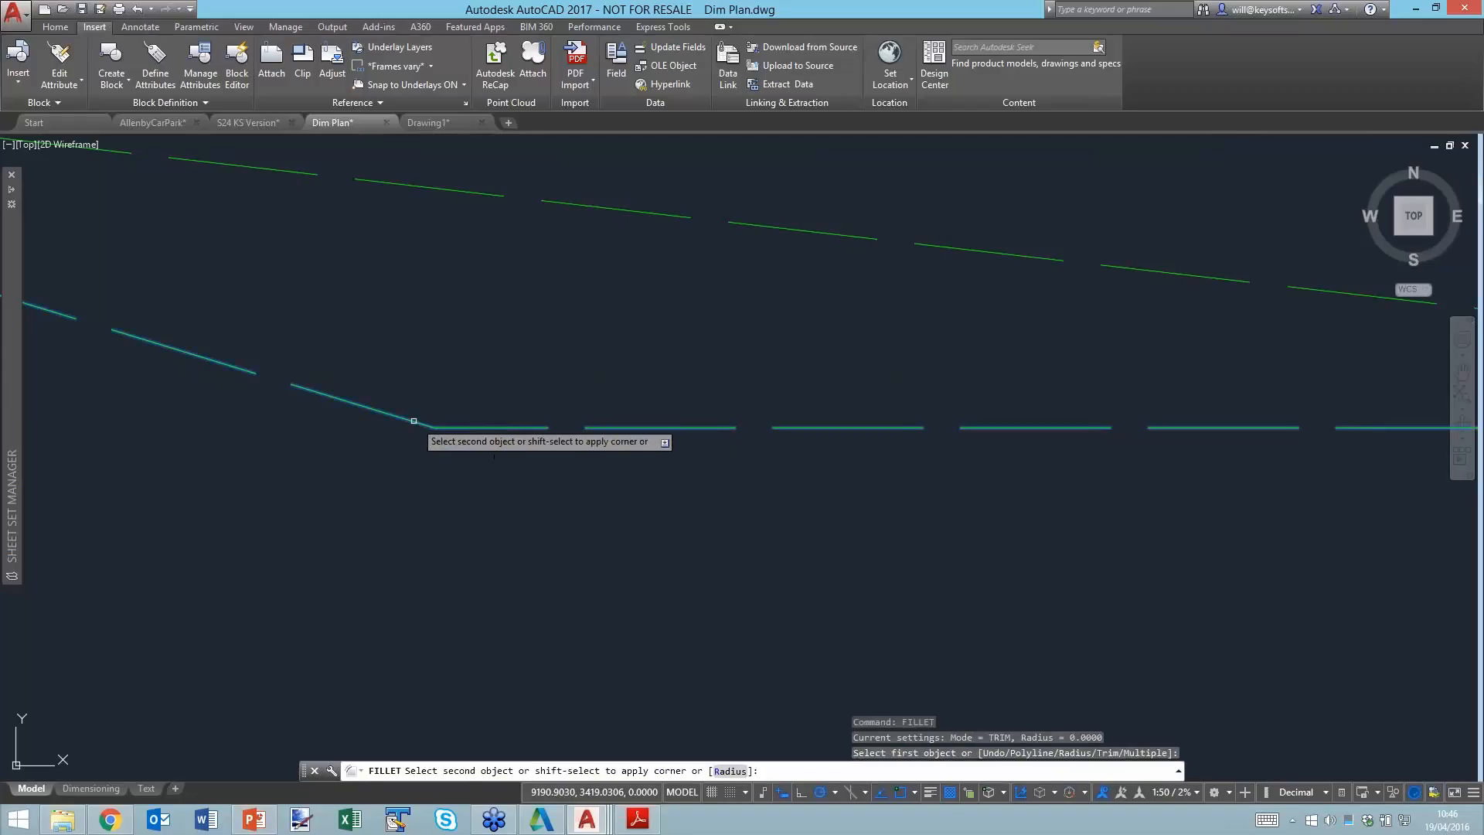
pyautogui.click(427, 427)
pyautogui.scroll(3, 441, 424)
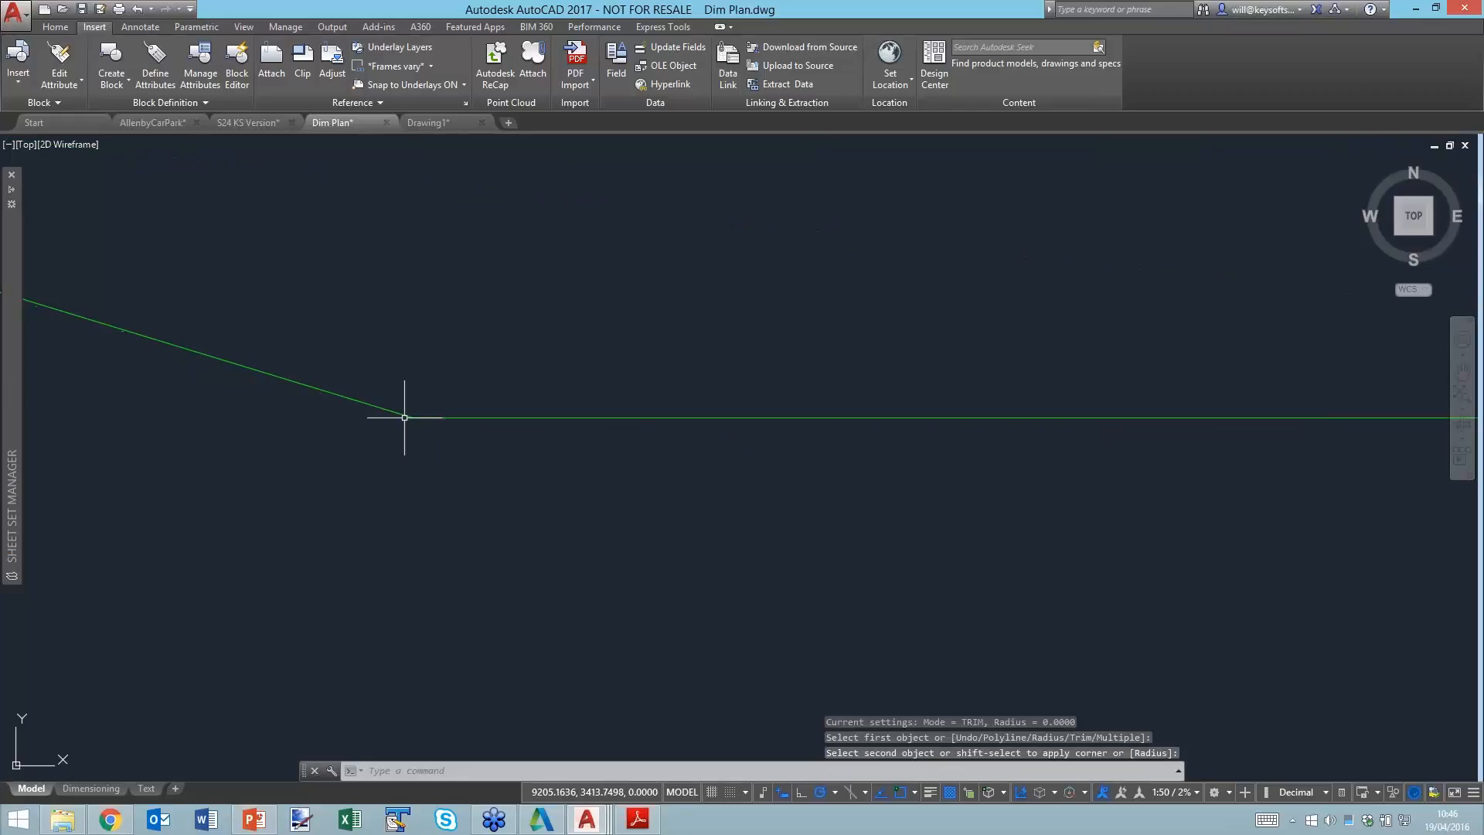
pyautogui.click(489, 417)
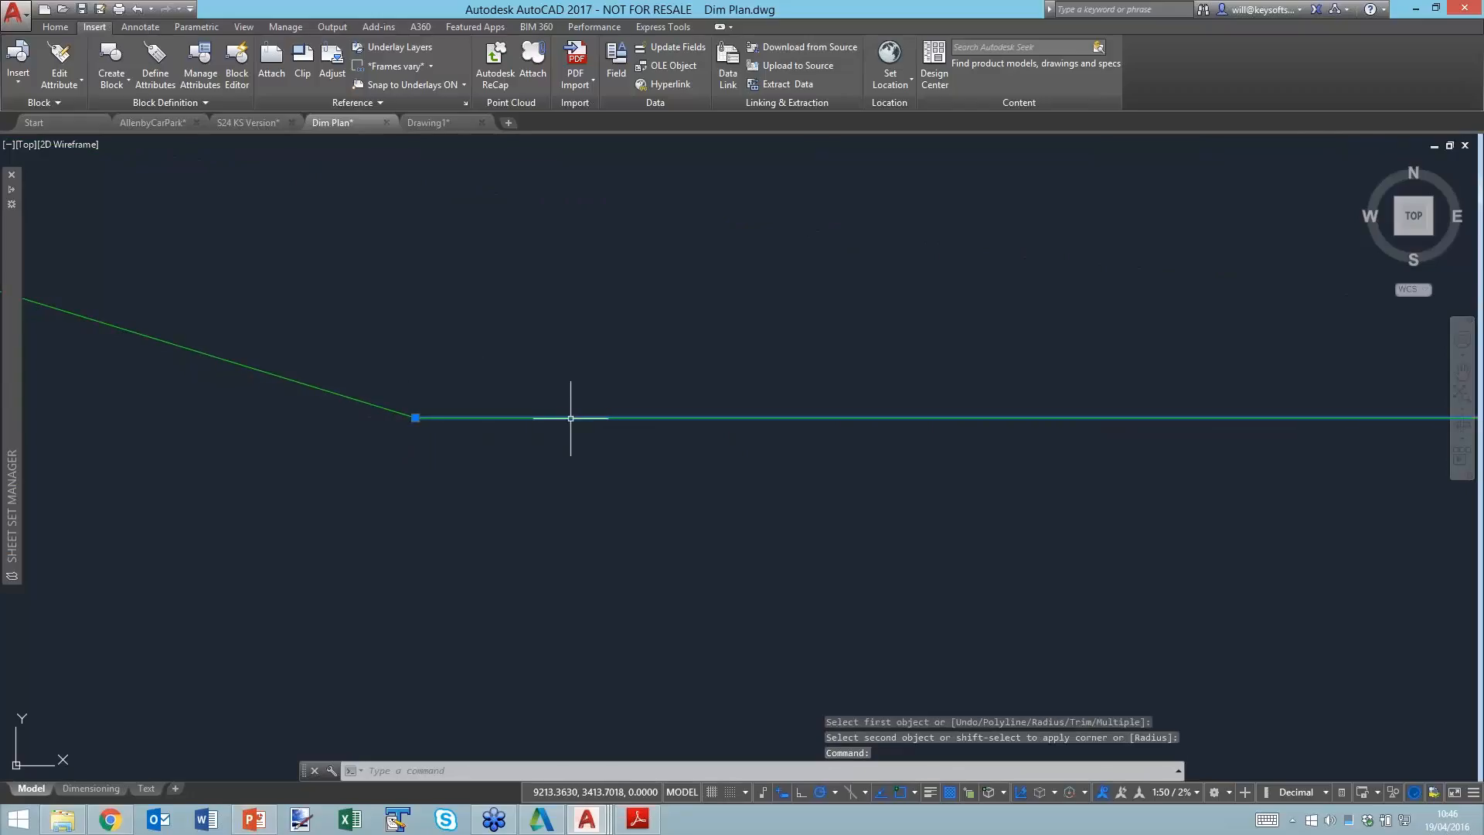
pyautogui.press('Escape')
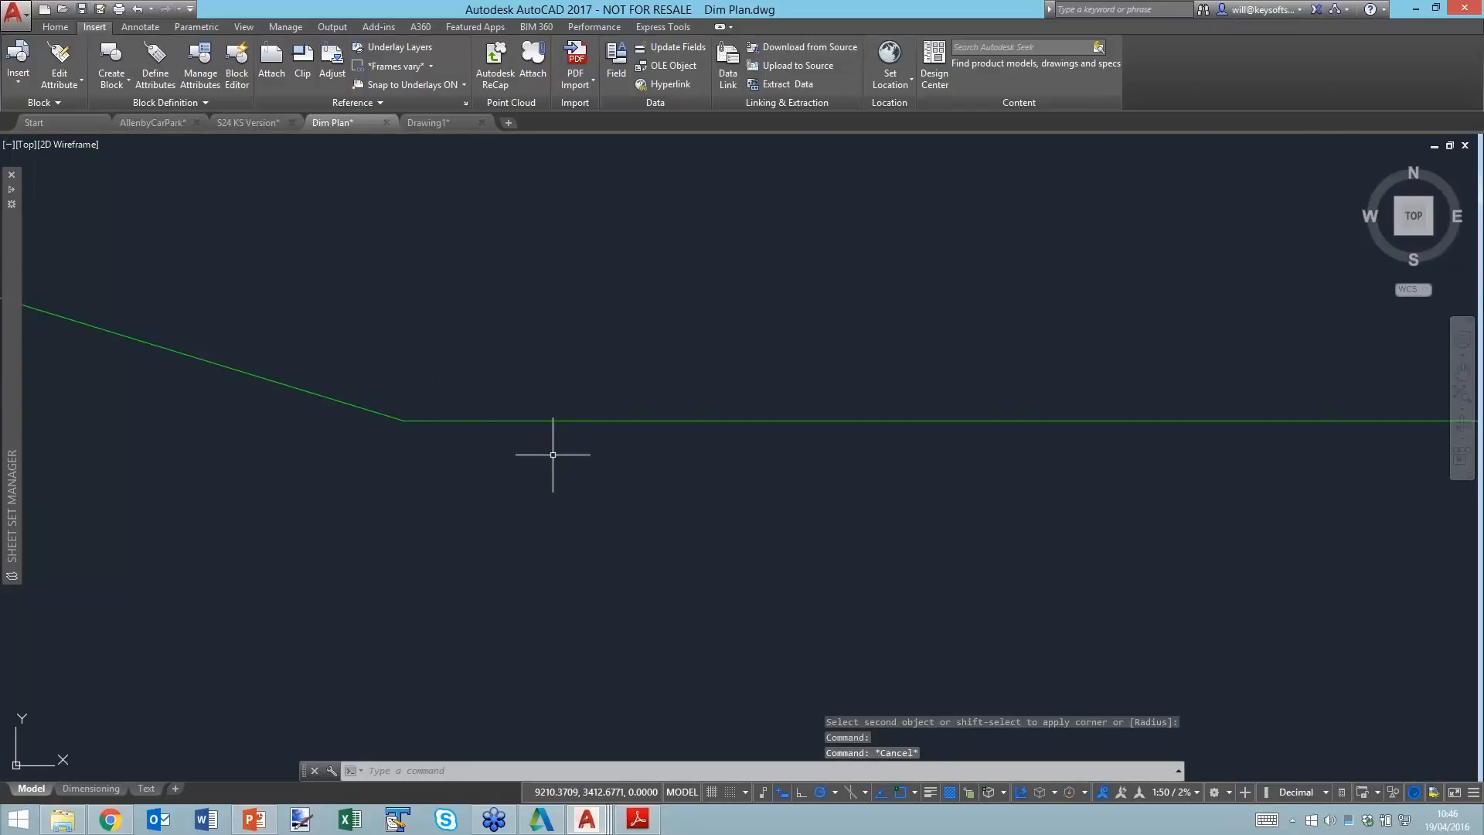
# Turn the lower horizontal line into a polyline with PEDIT.
pyautogui.write('POLY')
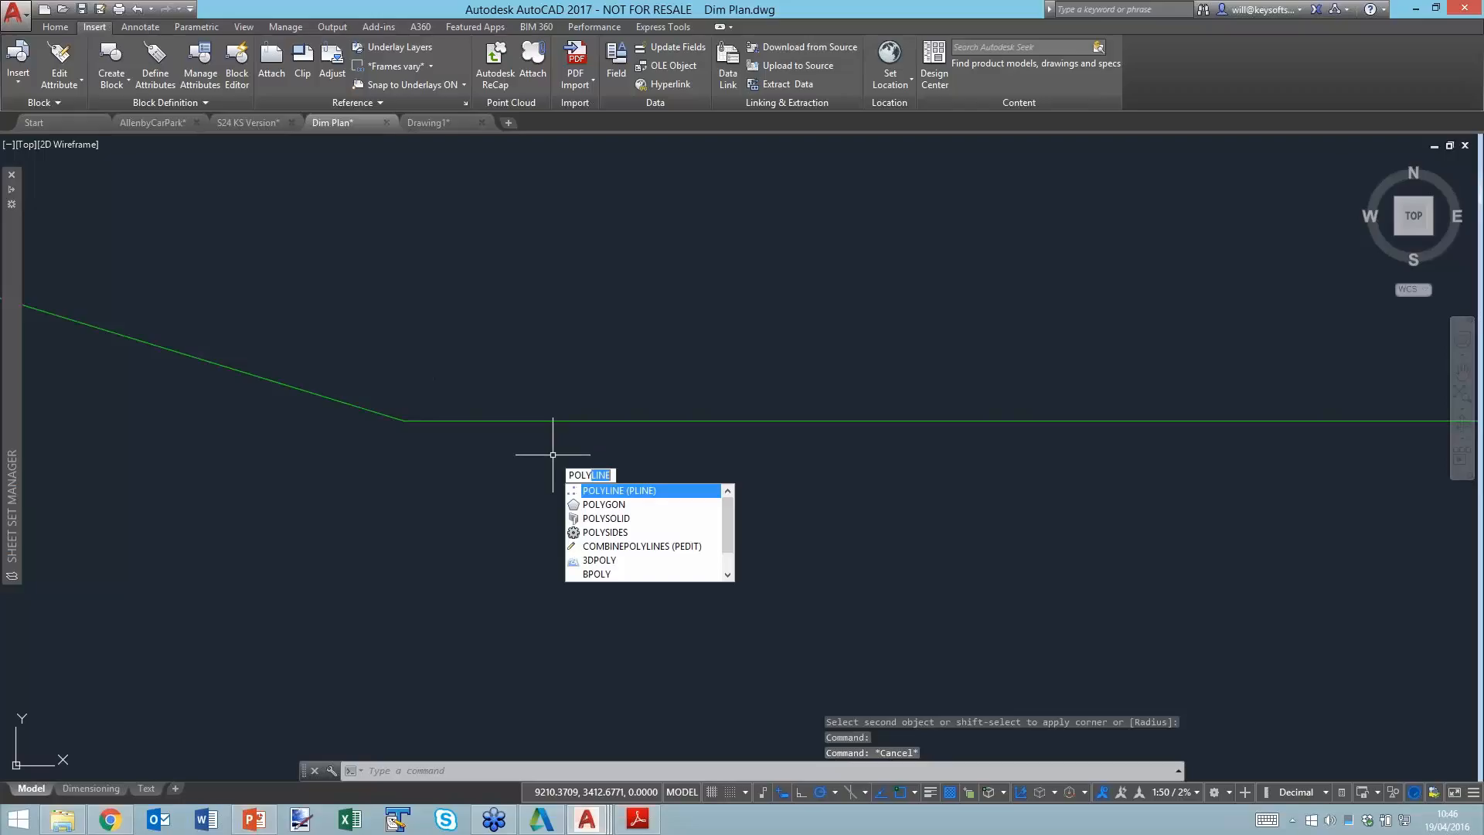
pyautogui.press('BackSpace')
pyautogui.press('BackSpace')
pyautogui.press('BackSpace')
pyautogui.write('edit')
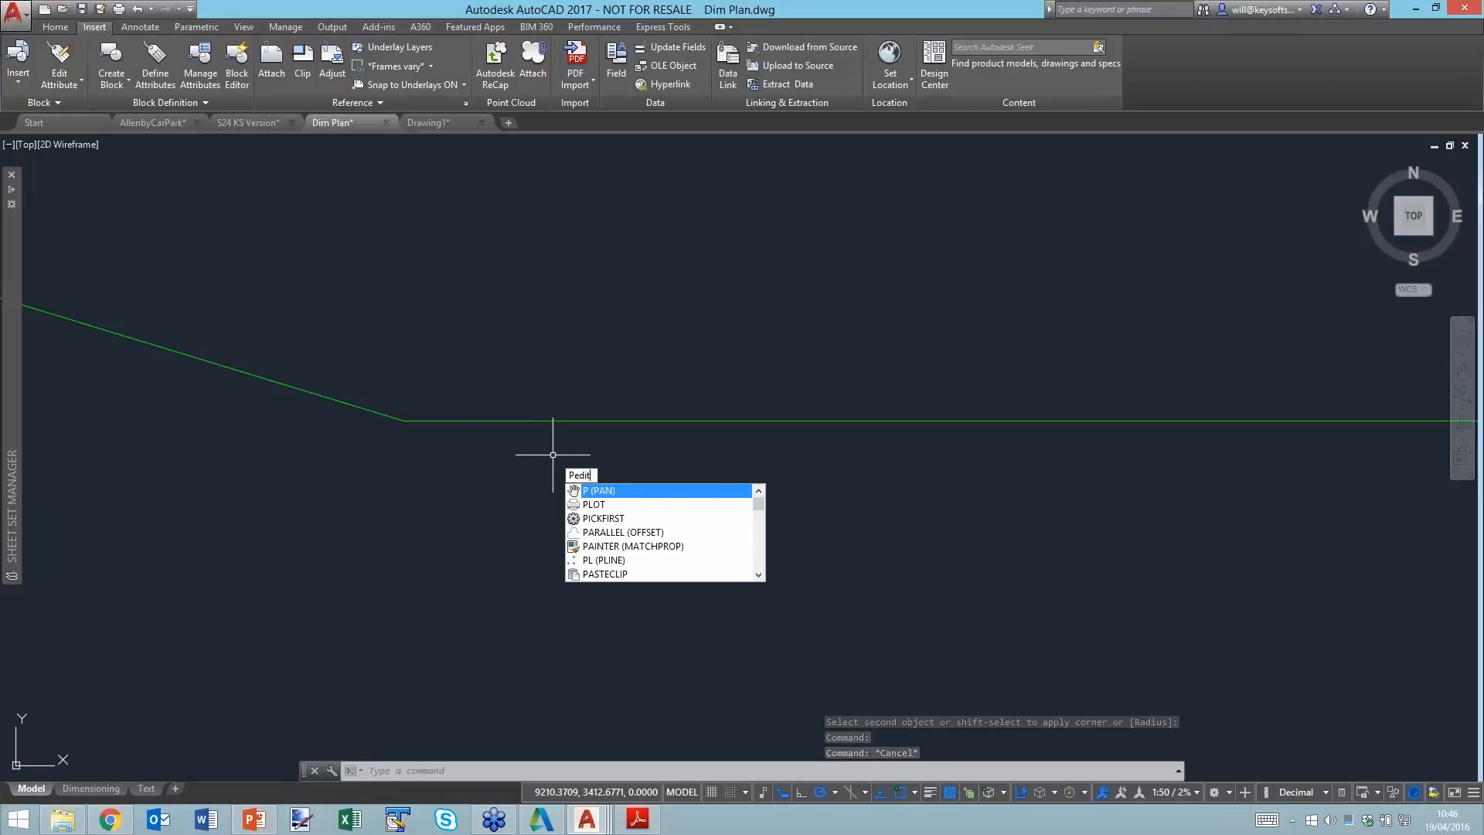
pyautogui.press('Return')
pyautogui.click(531, 421)
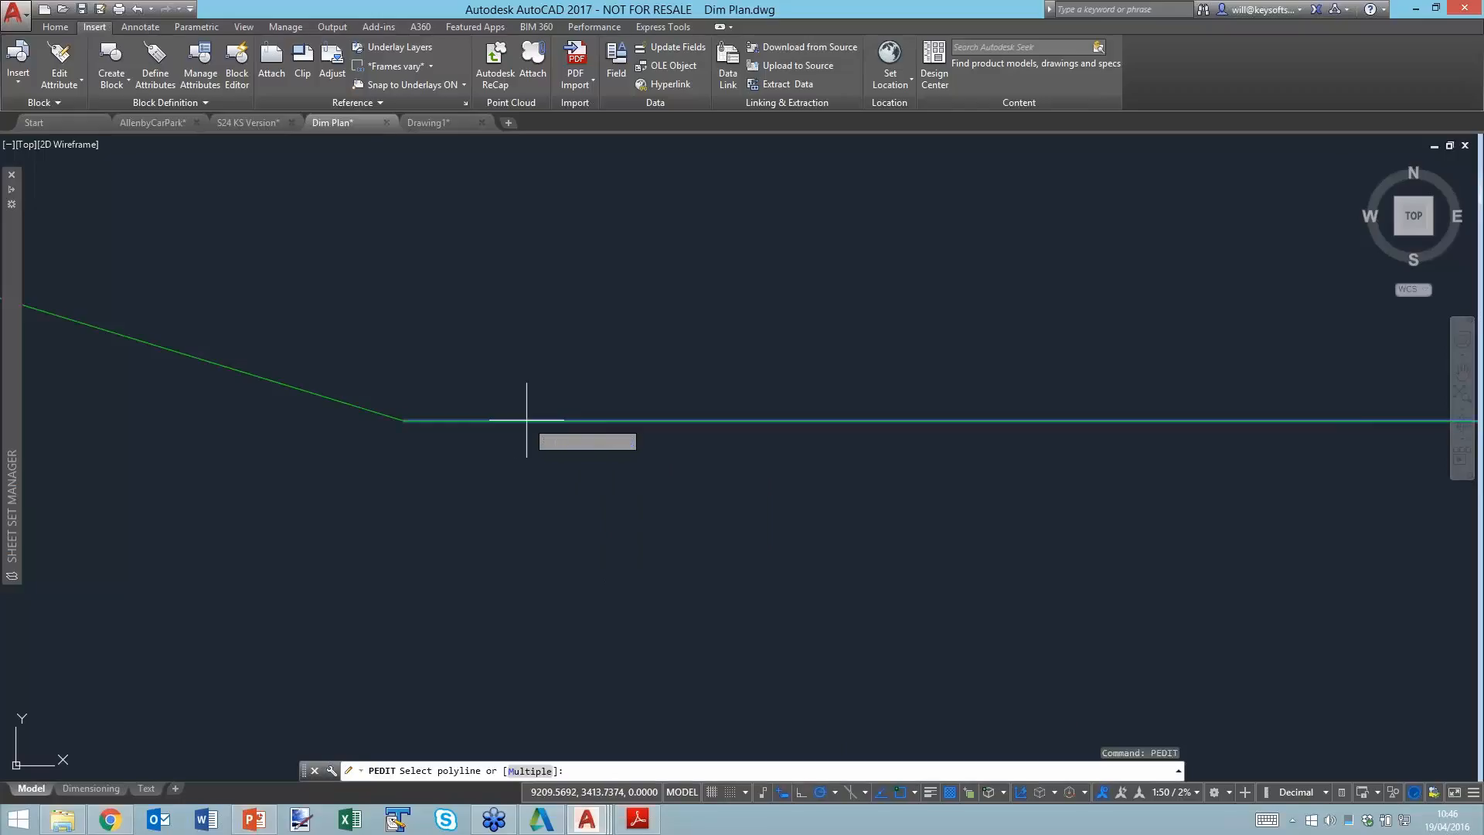
pyautogui.press('Return')
# Join the adjoining sloping line to the horizontal polyline, end PEDIT, and check the joined polyline by selecting it.
pyautogui.write('j')
pyautogui.press('Return')
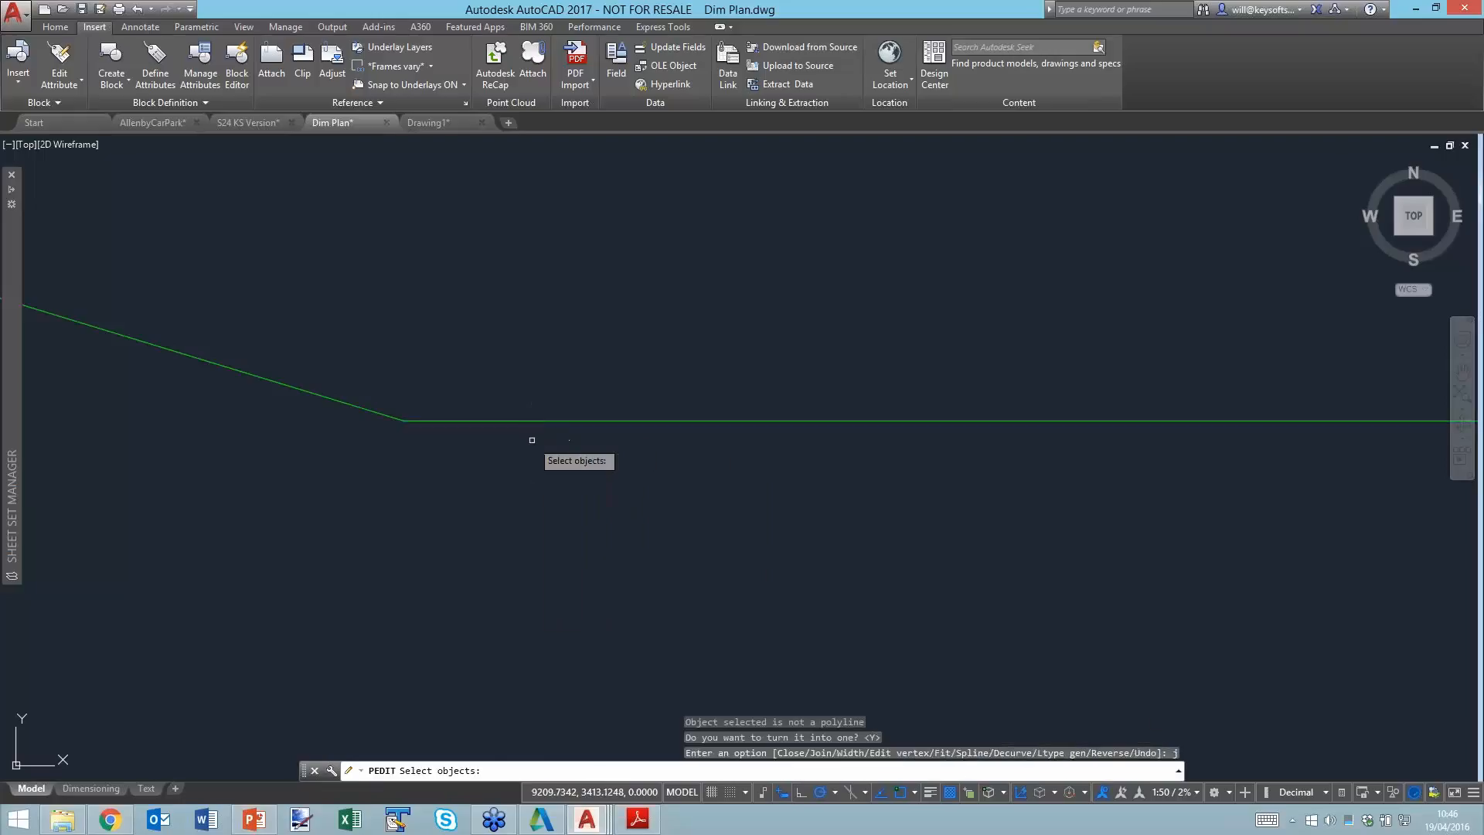
pyautogui.click(508, 420)
pyautogui.click(390, 417)
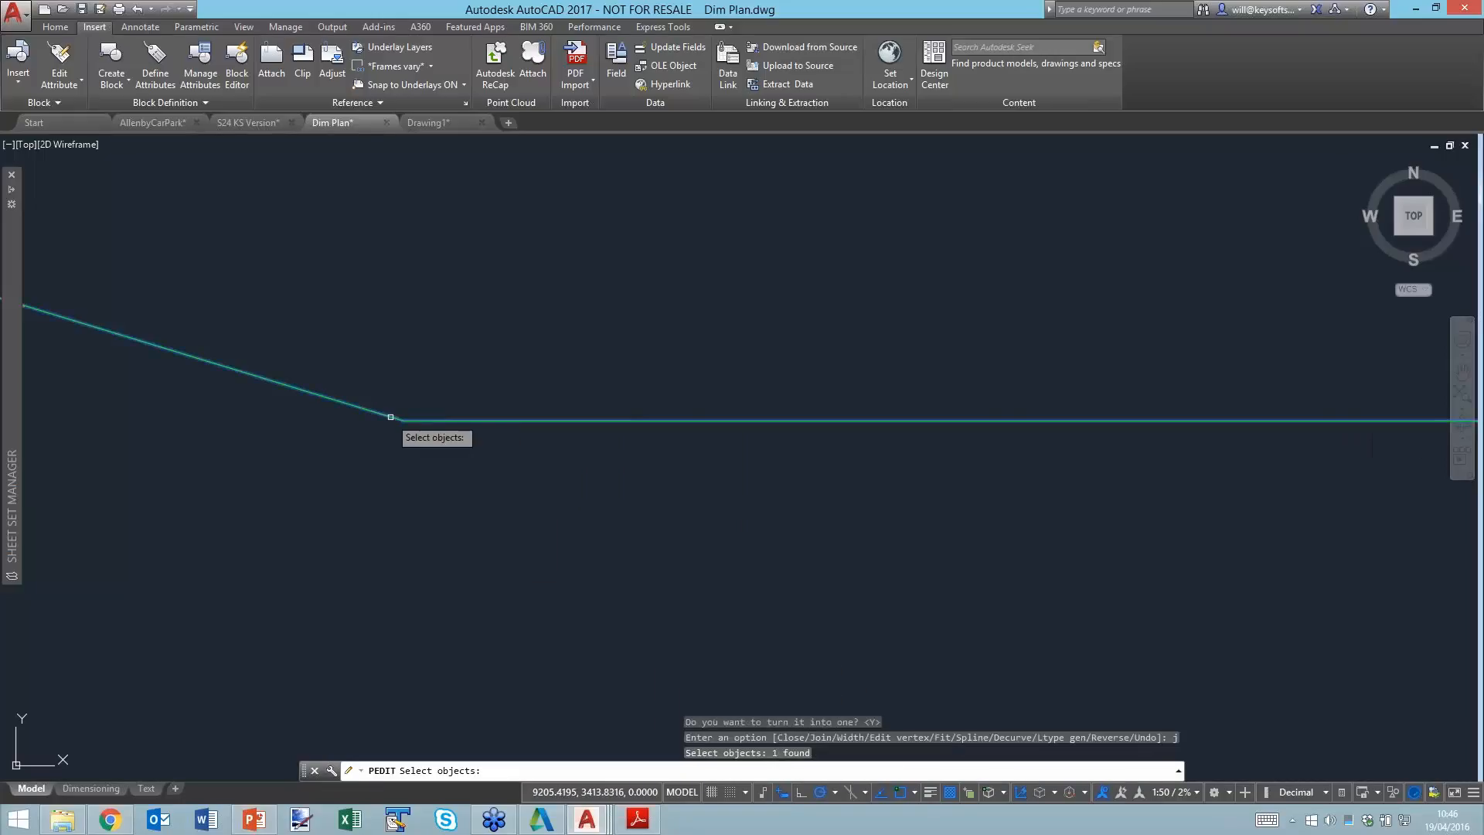
pyautogui.press('Return')
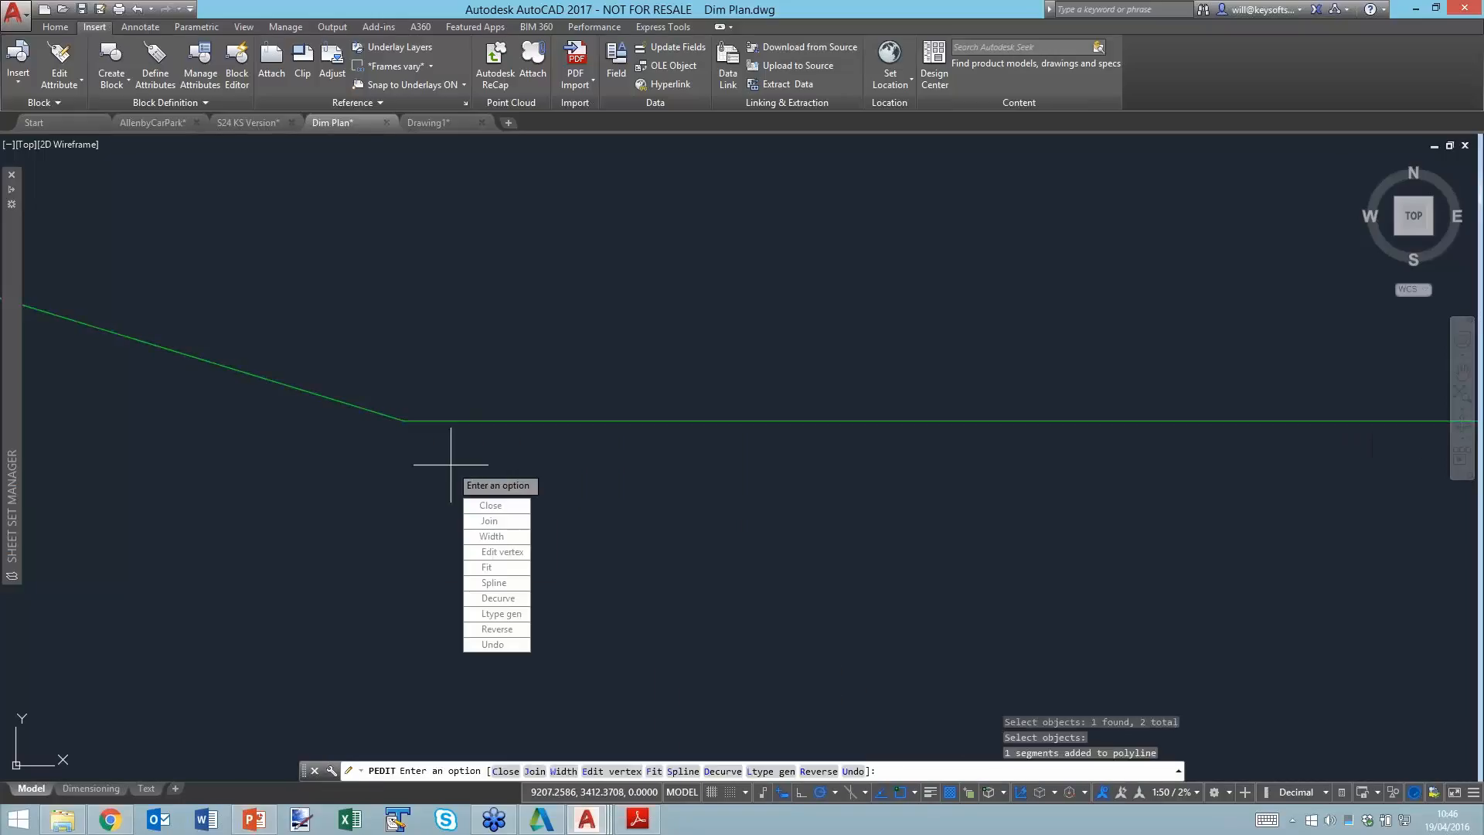
pyautogui.click(504, 523)
pyautogui.press('Return')
pyautogui.press('Return')
pyautogui.press('Return')
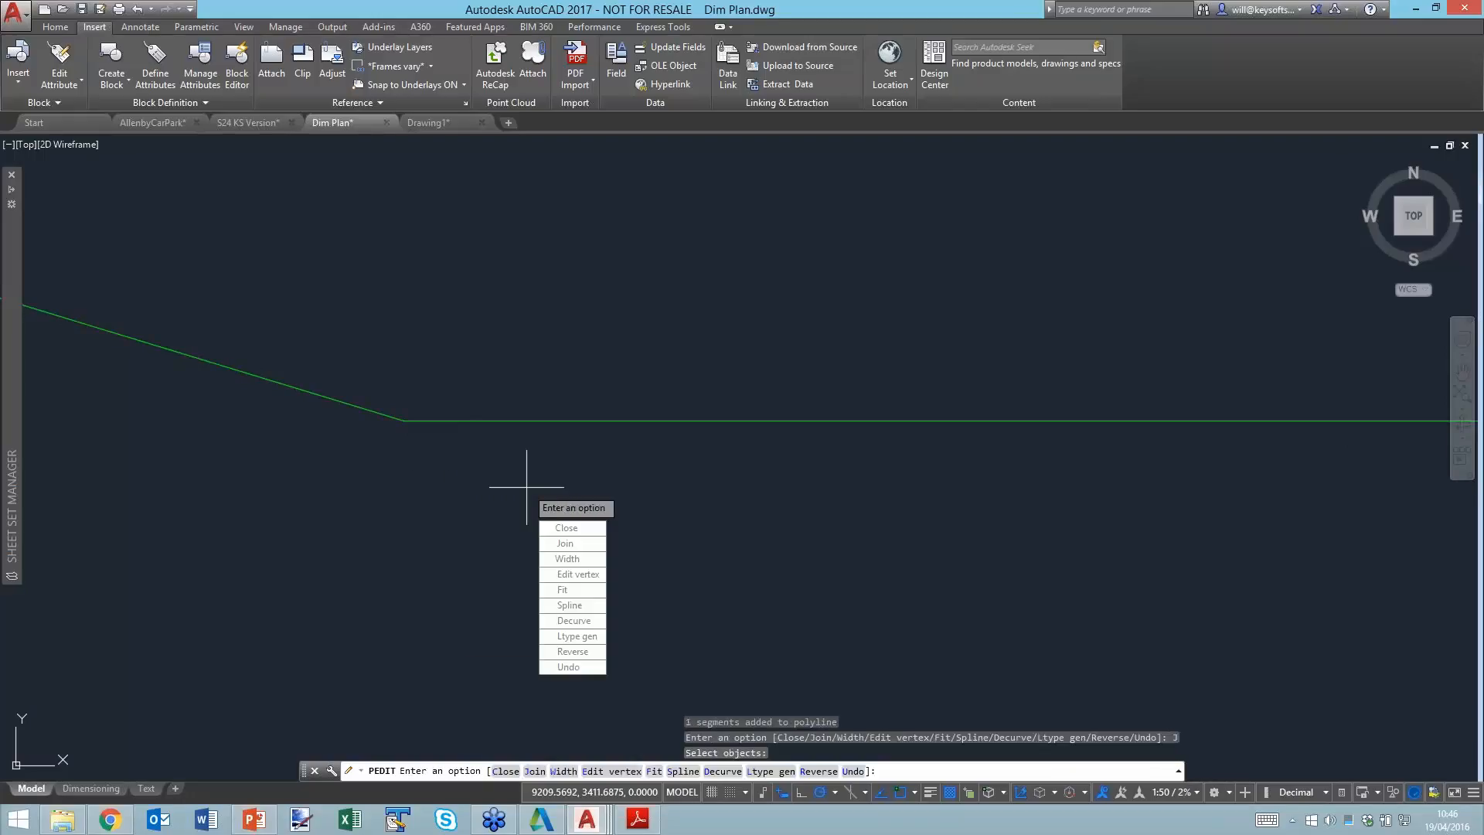
pyautogui.press('Escape')
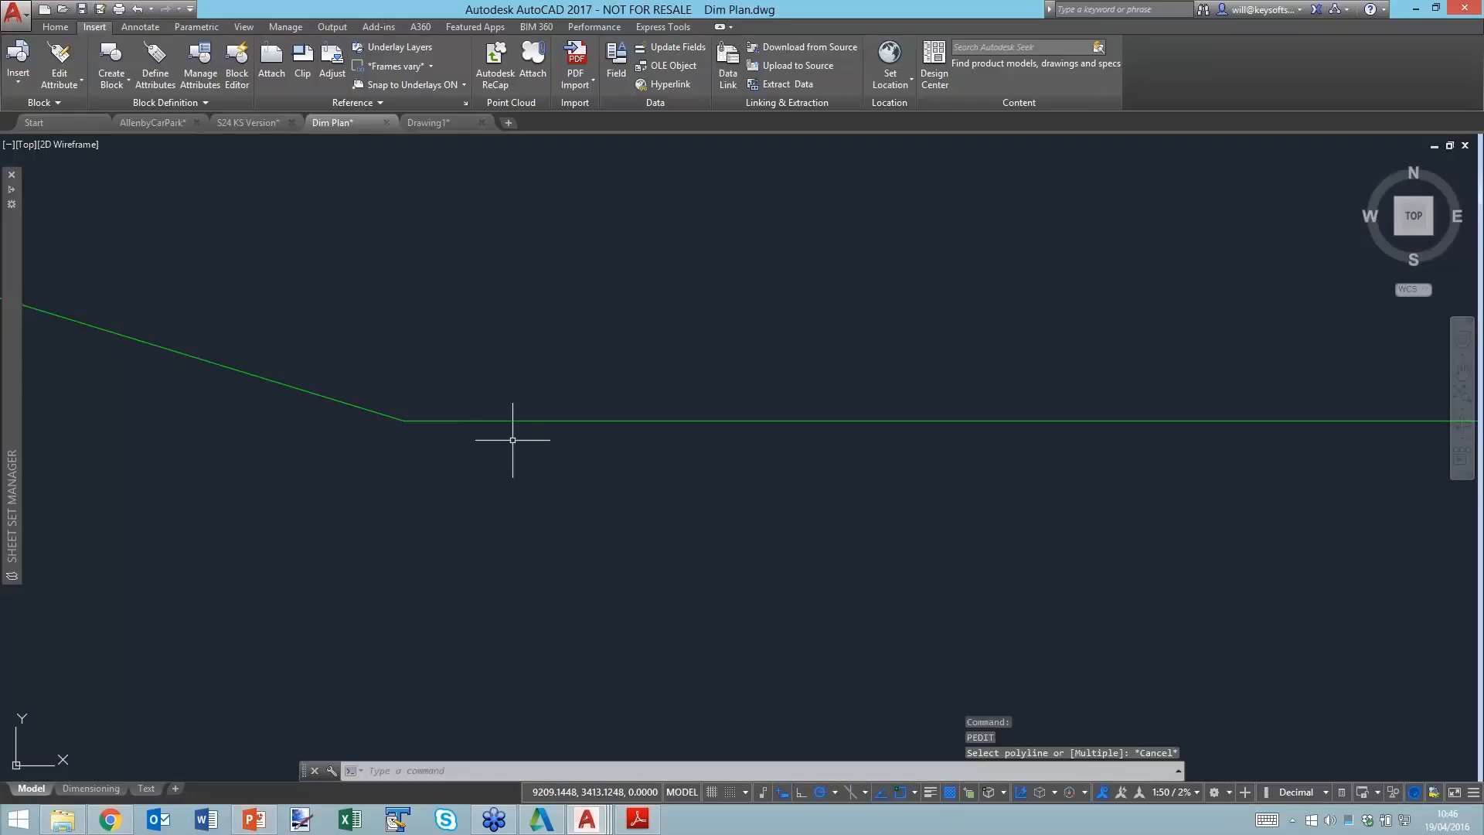
pyautogui.click(516, 421)
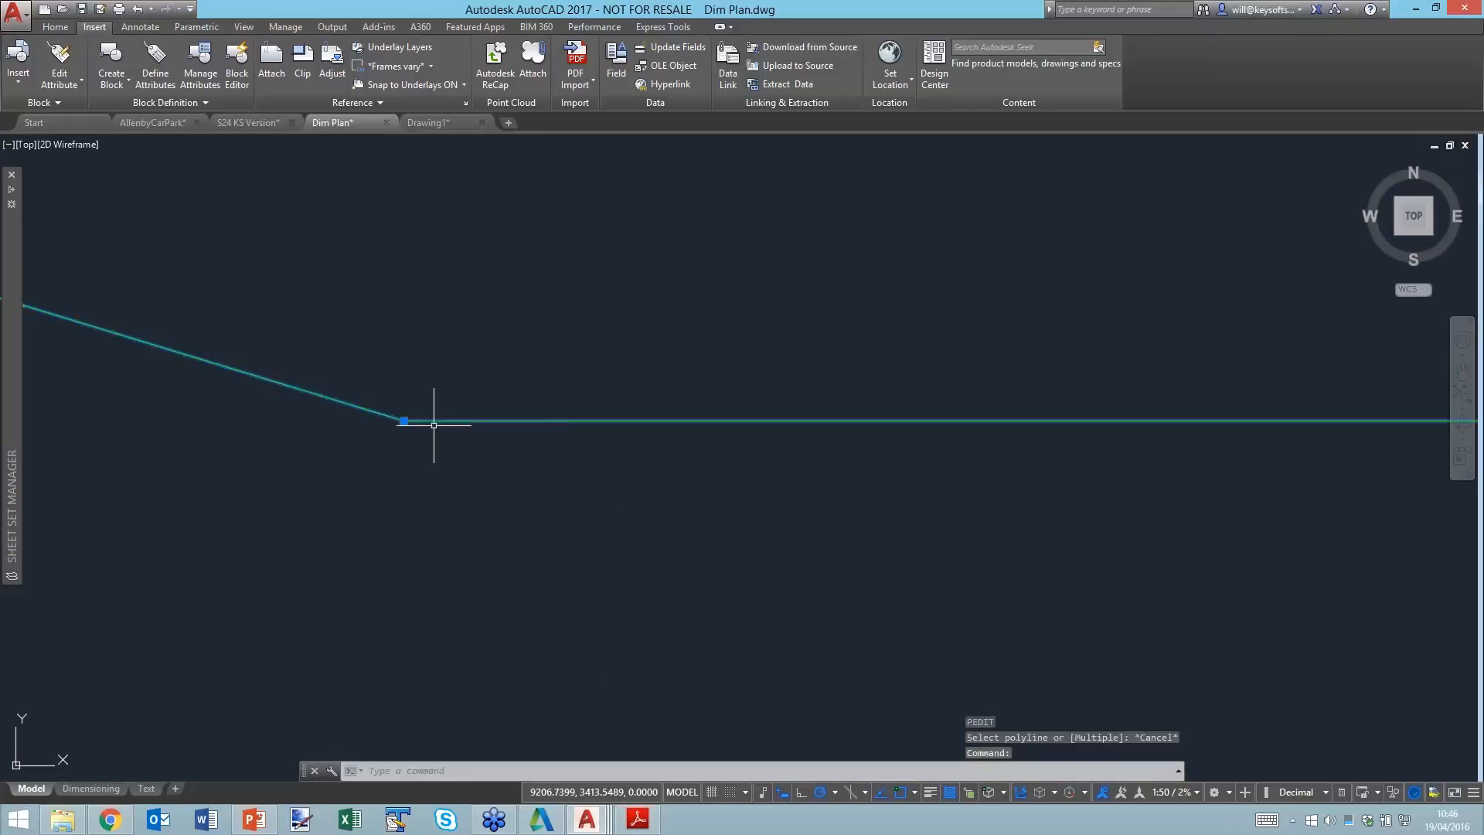
pyautogui.press('Escape')
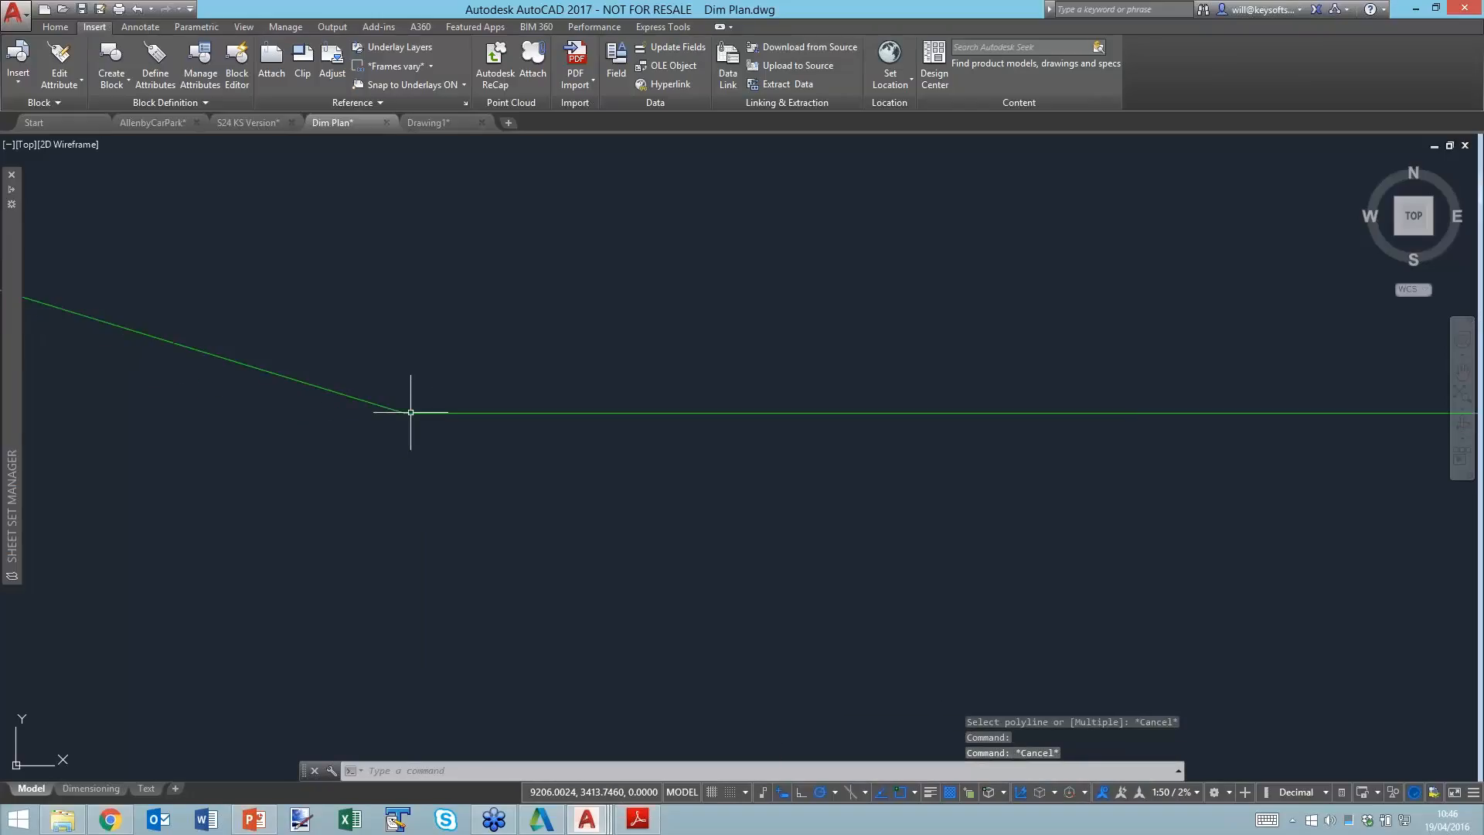
# Show the object properties, set the joined dashed wall polyline's Closed property to Yes, and clear the selection.
pyautogui.scroll(-2, 419, 416)
pyautogui.moveTo(519, 455); pyautogui.dragTo(610, 489, button='middle')
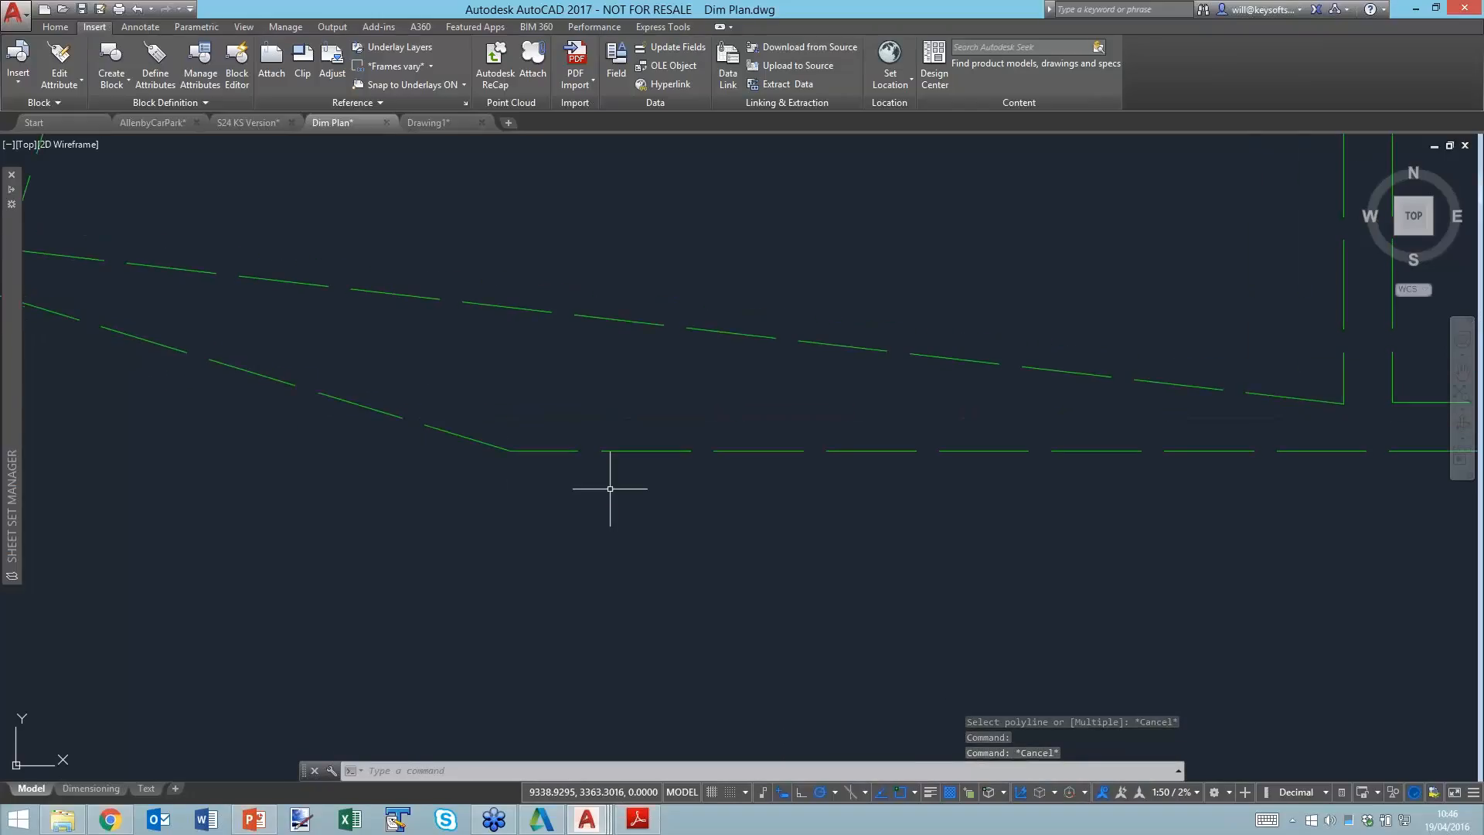
pyautogui.hotkey('ctrl', '1')
pyautogui.click(626, 450)
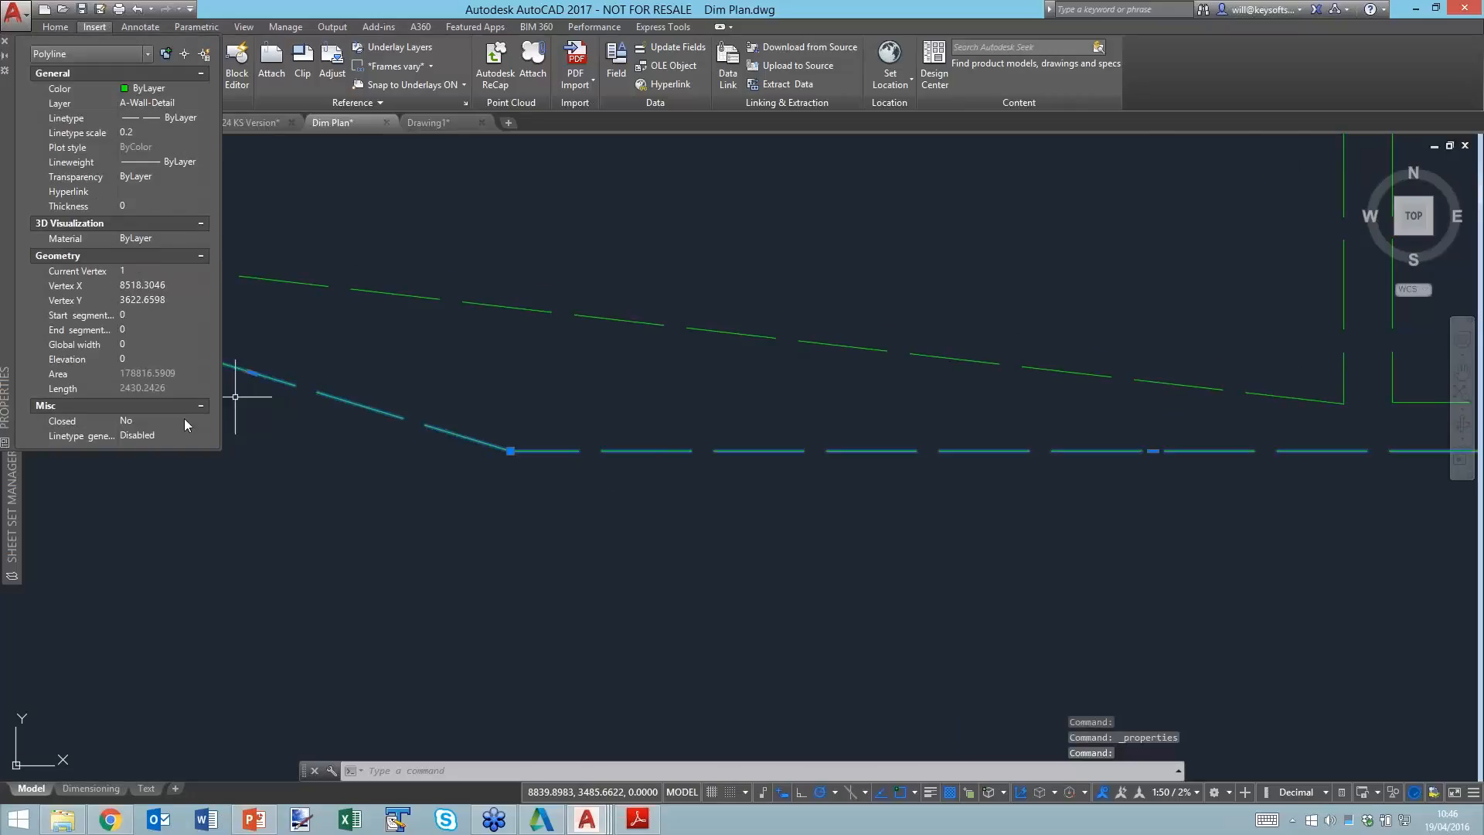
pyautogui.click(184, 419)
pyautogui.click(198, 418)
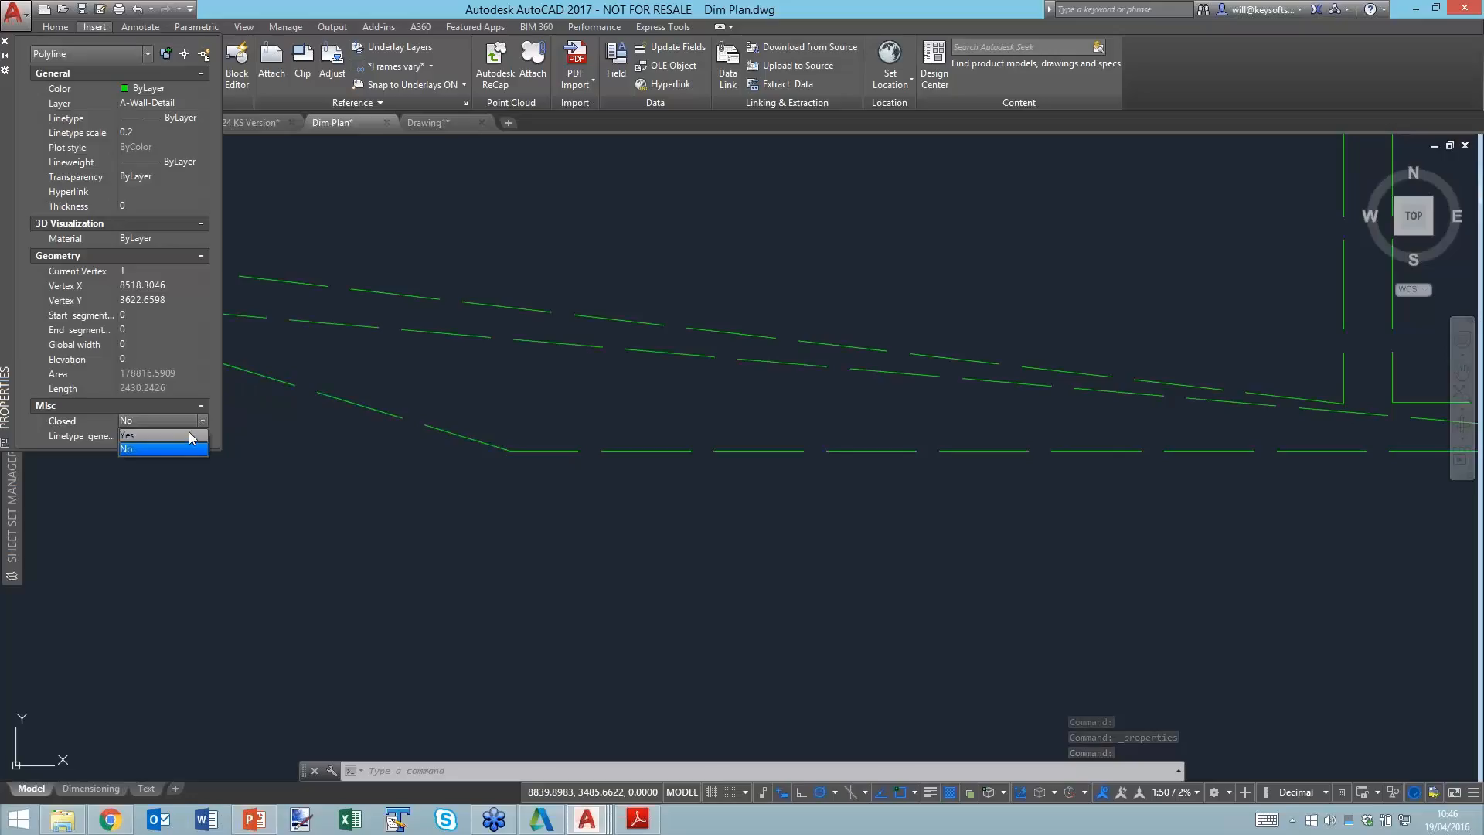
pyautogui.click(189, 434)
pyautogui.press('Escape')
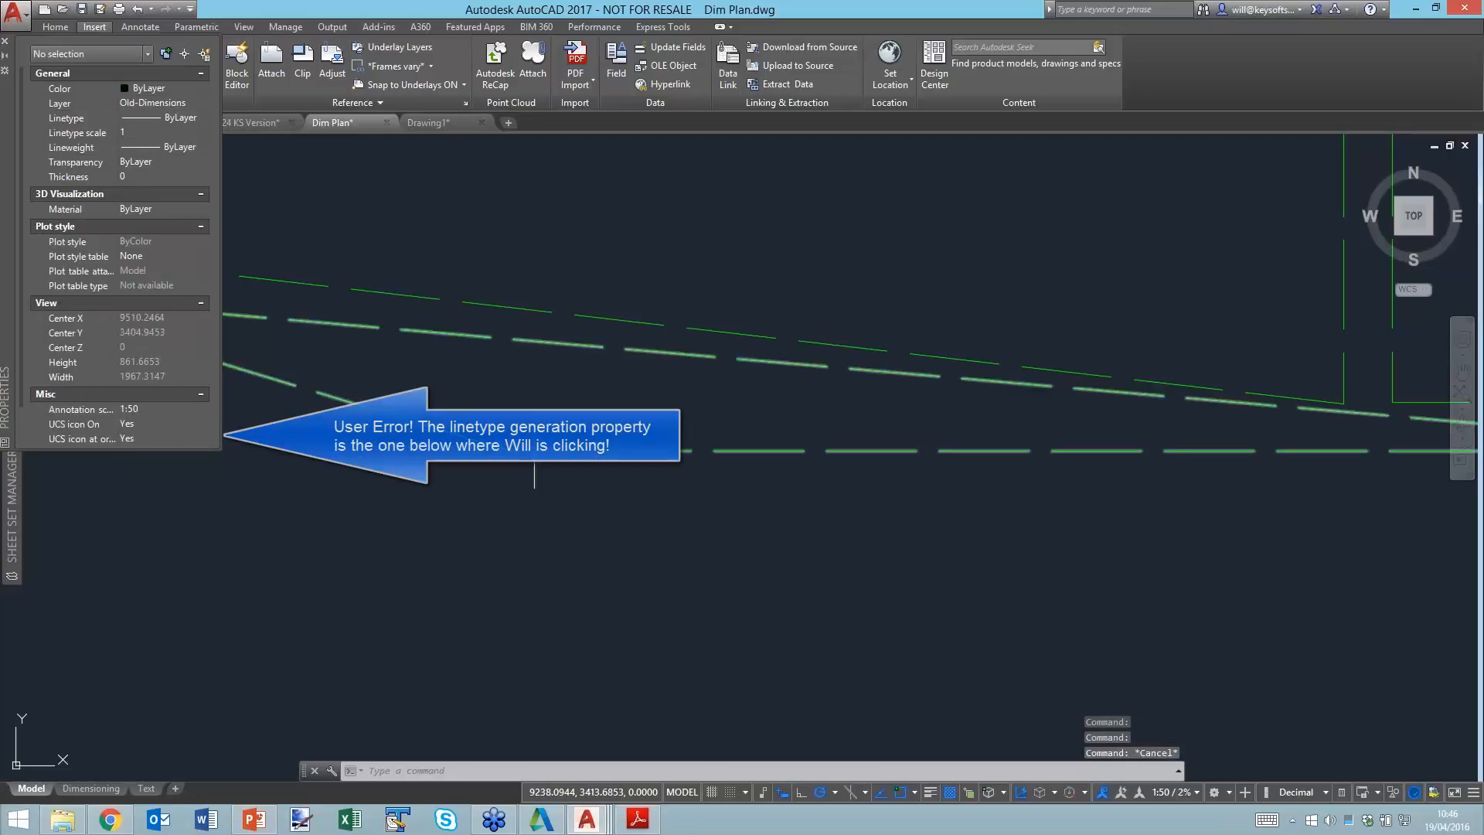
# Select the polyline and stretch the vertex between its sloping and horizontal segments down and to the left.
pyautogui.click(512, 452)
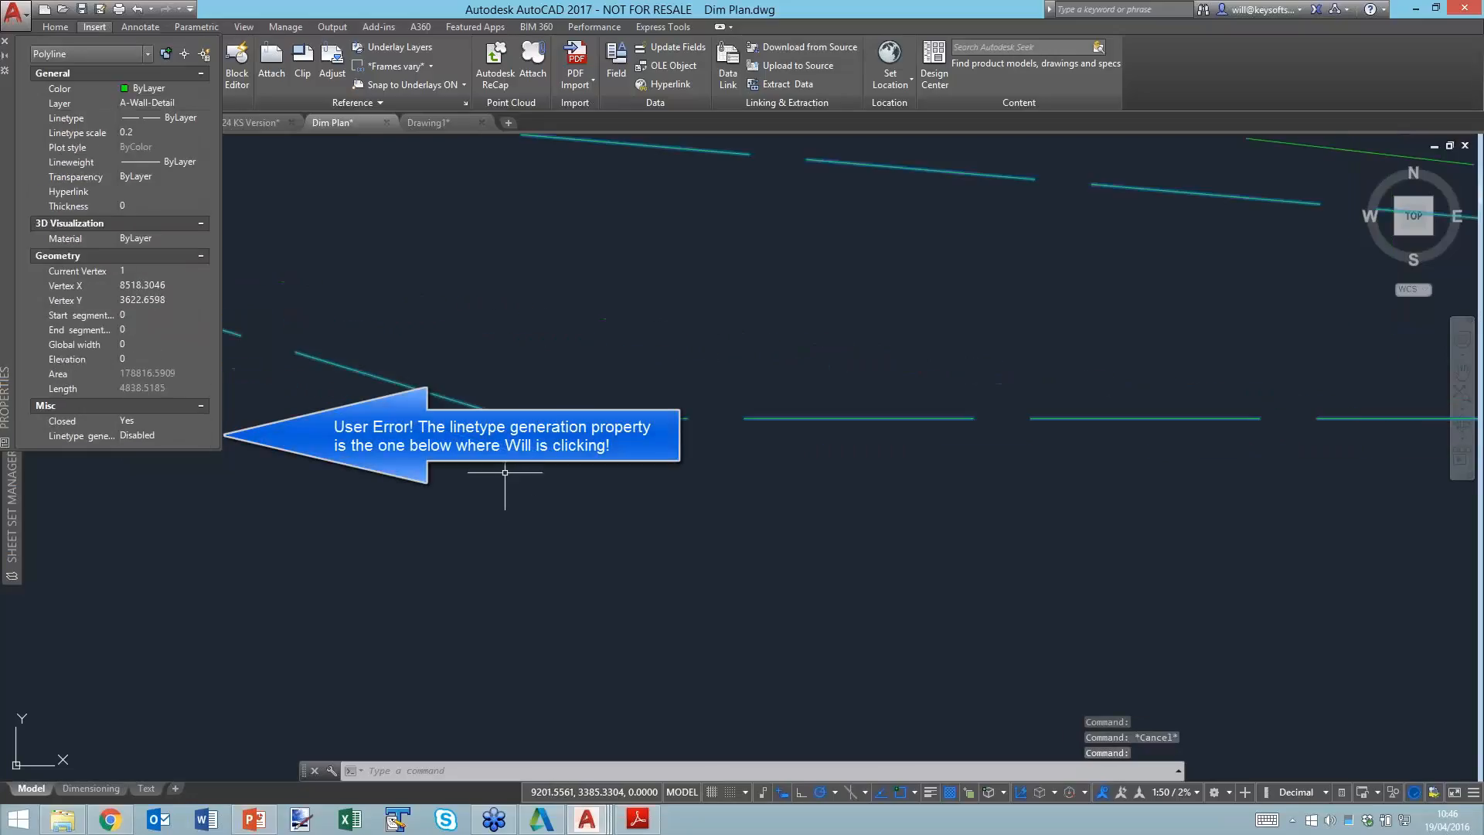
pyautogui.click(516, 418)
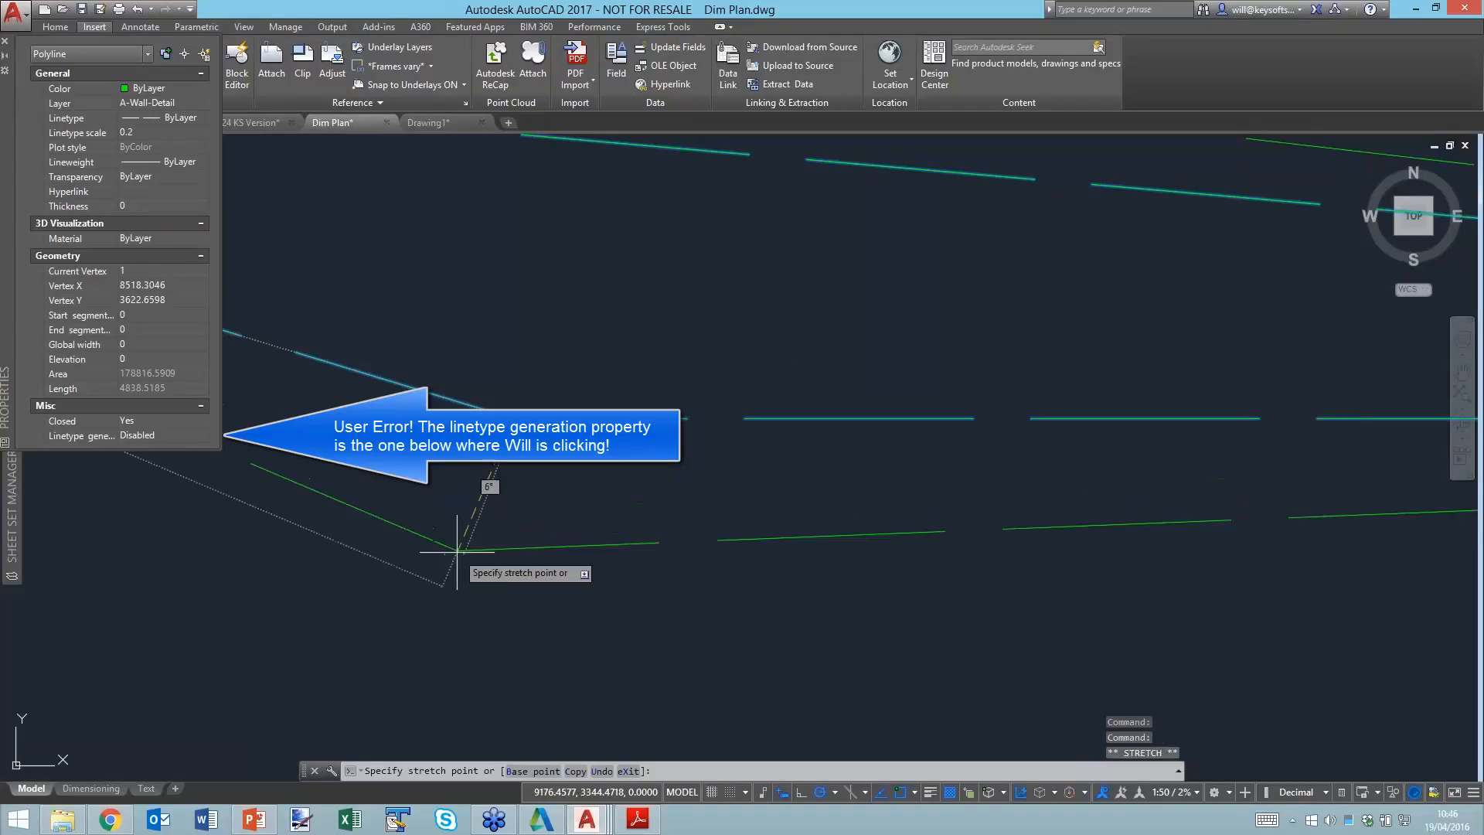
pyautogui.click(372, 623)
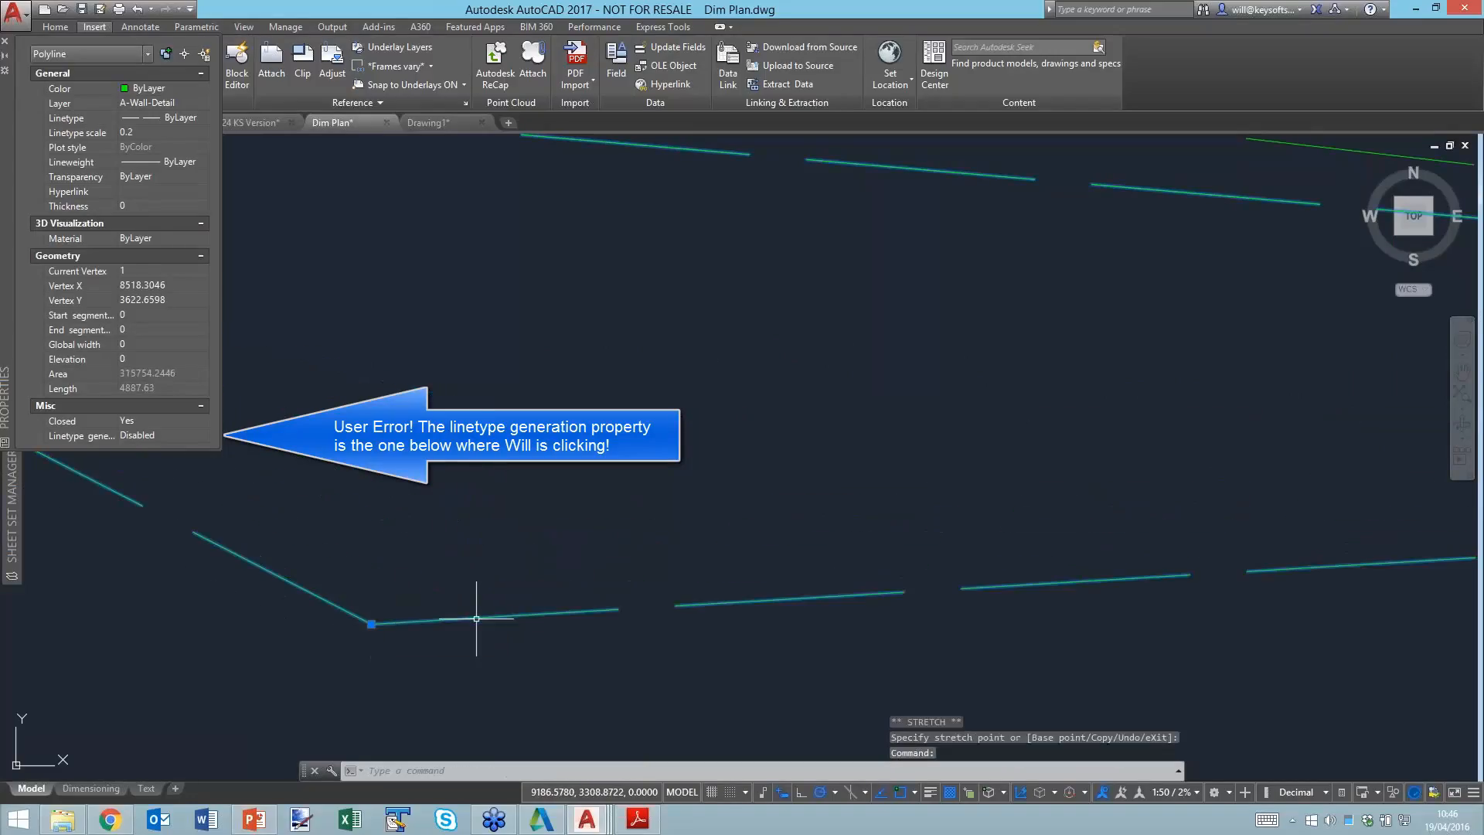
# Set the stretched polyline's Closed property to No and clear the selection.
pyautogui.click(204, 421)
pyautogui.click(203, 420)
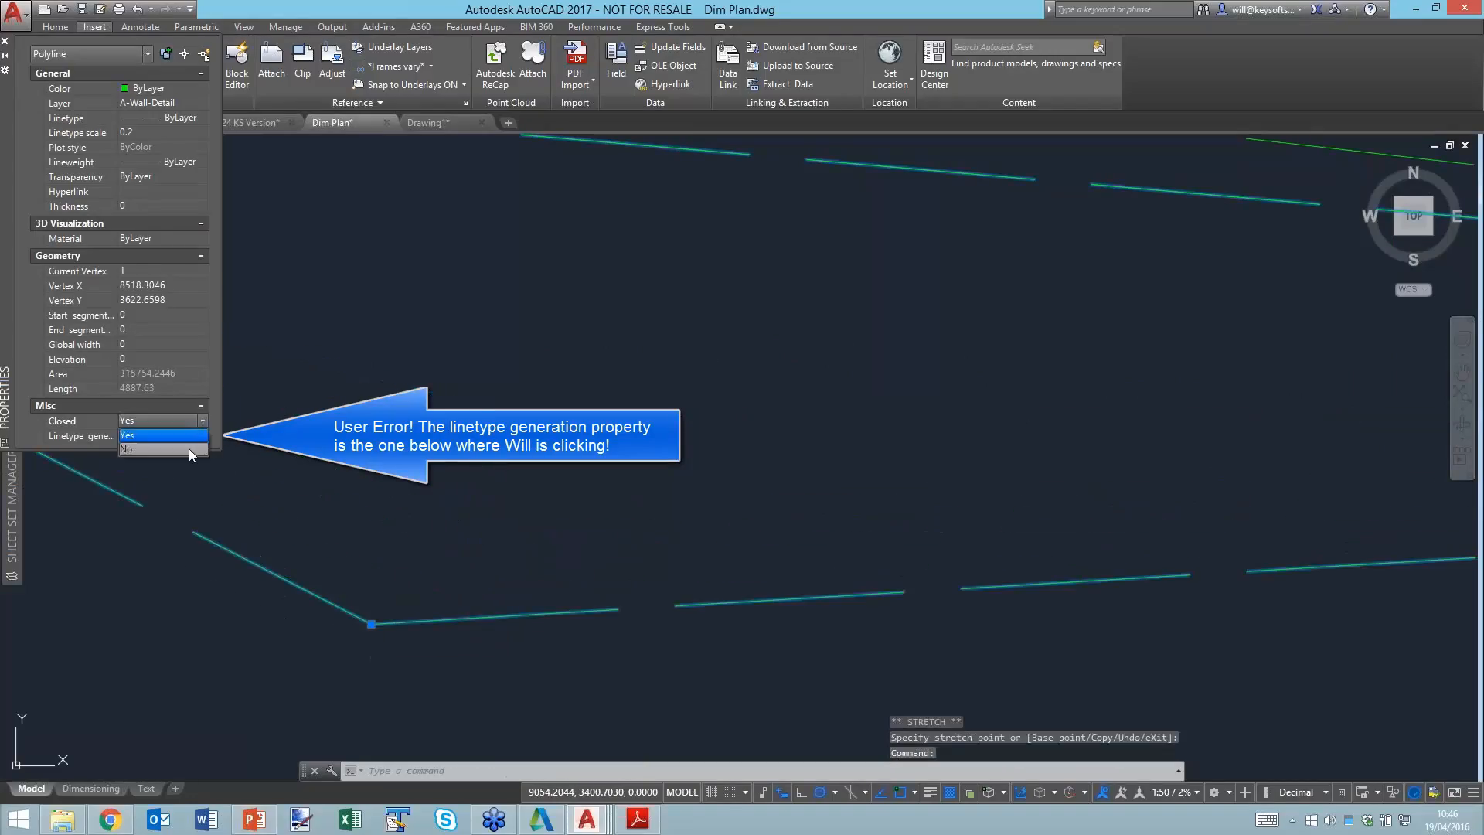
pyautogui.click(188, 449)
pyautogui.press('Escape')
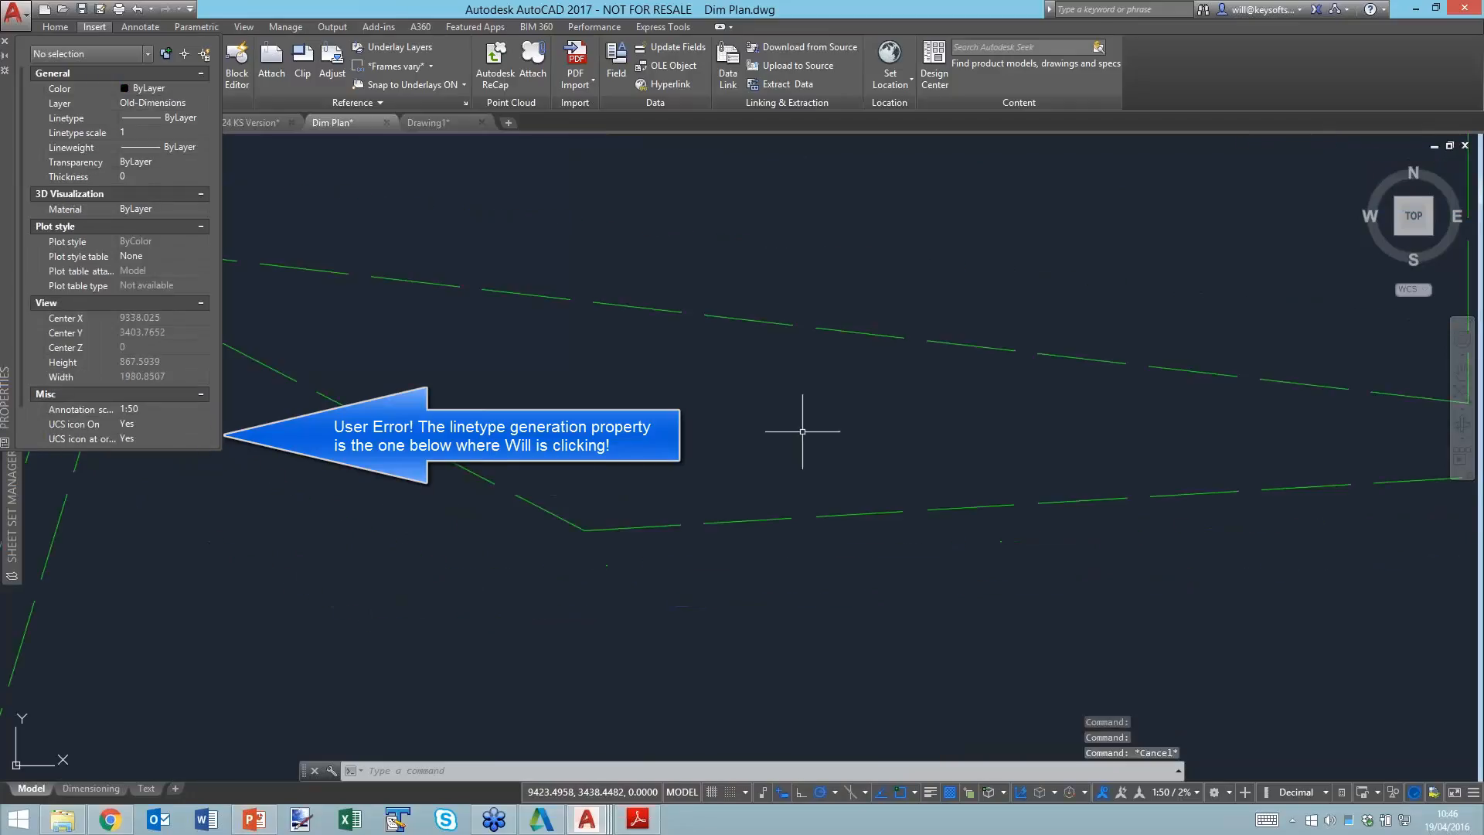
pyautogui.scroll(-3, 785, 410)
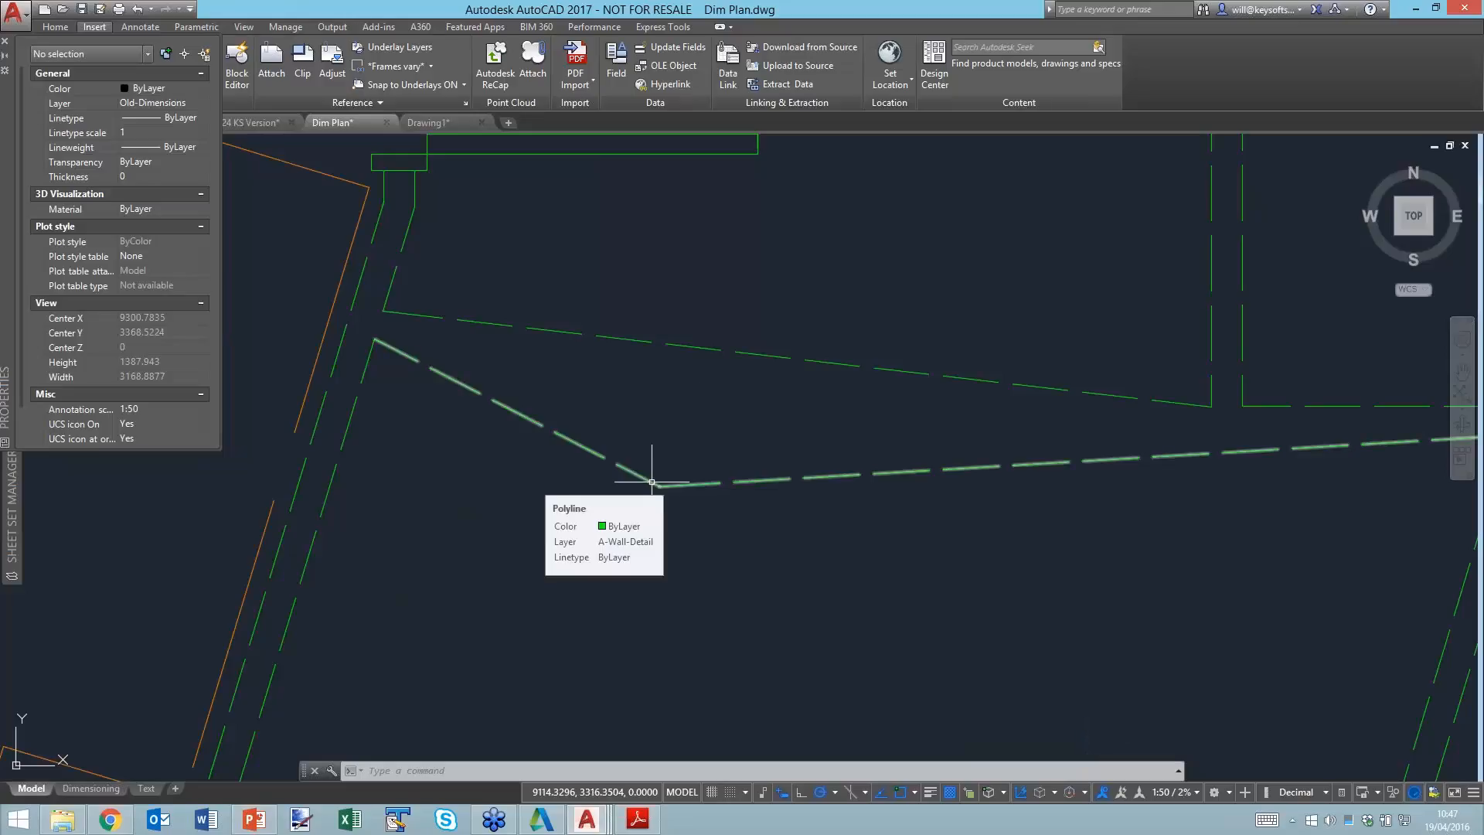
pyautogui.write('l')
pyautogui.press('Return')
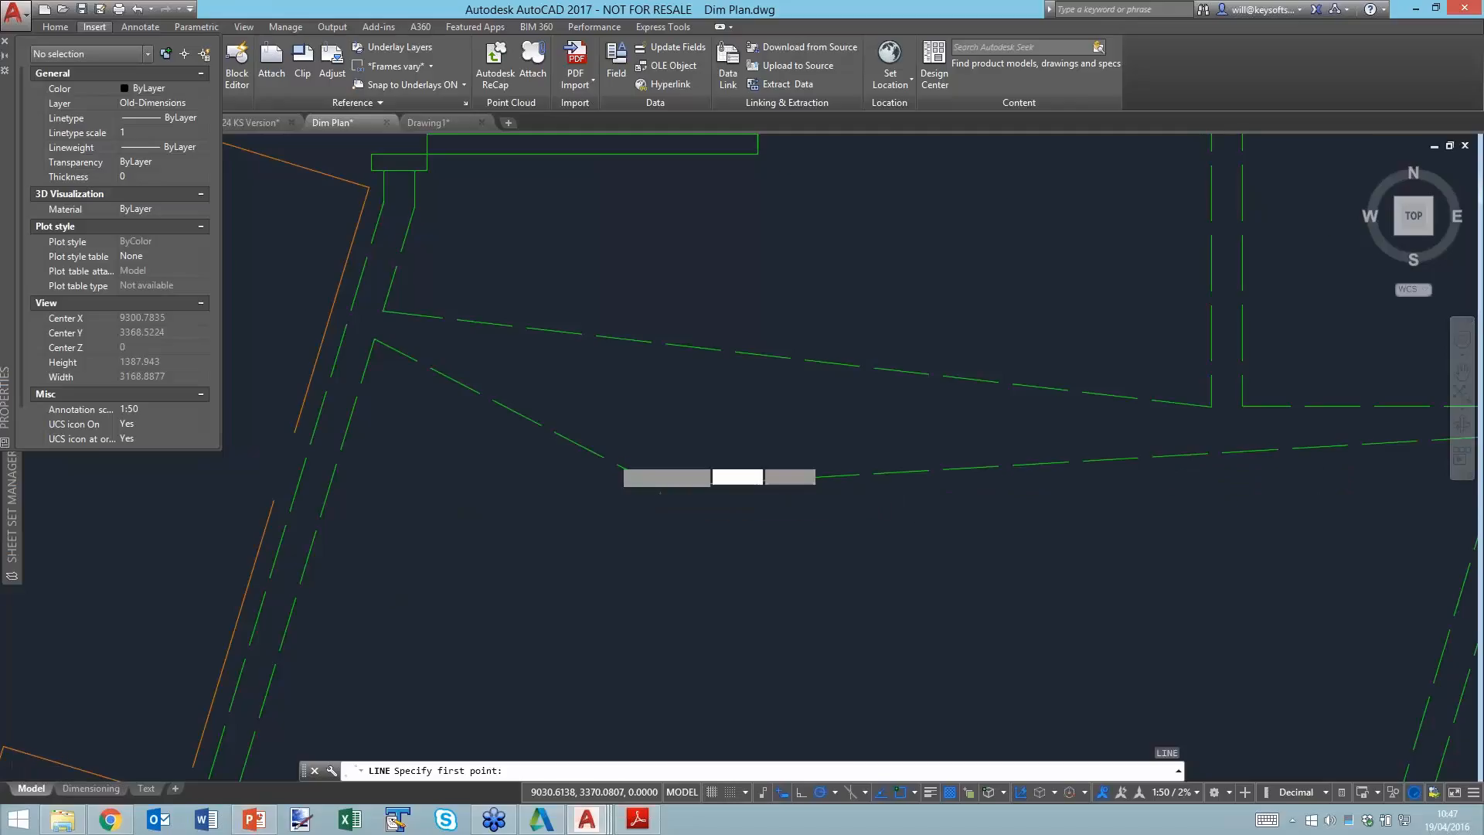
pyautogui.scroll(4, 615, 456)
pyautogui.press('Escape')
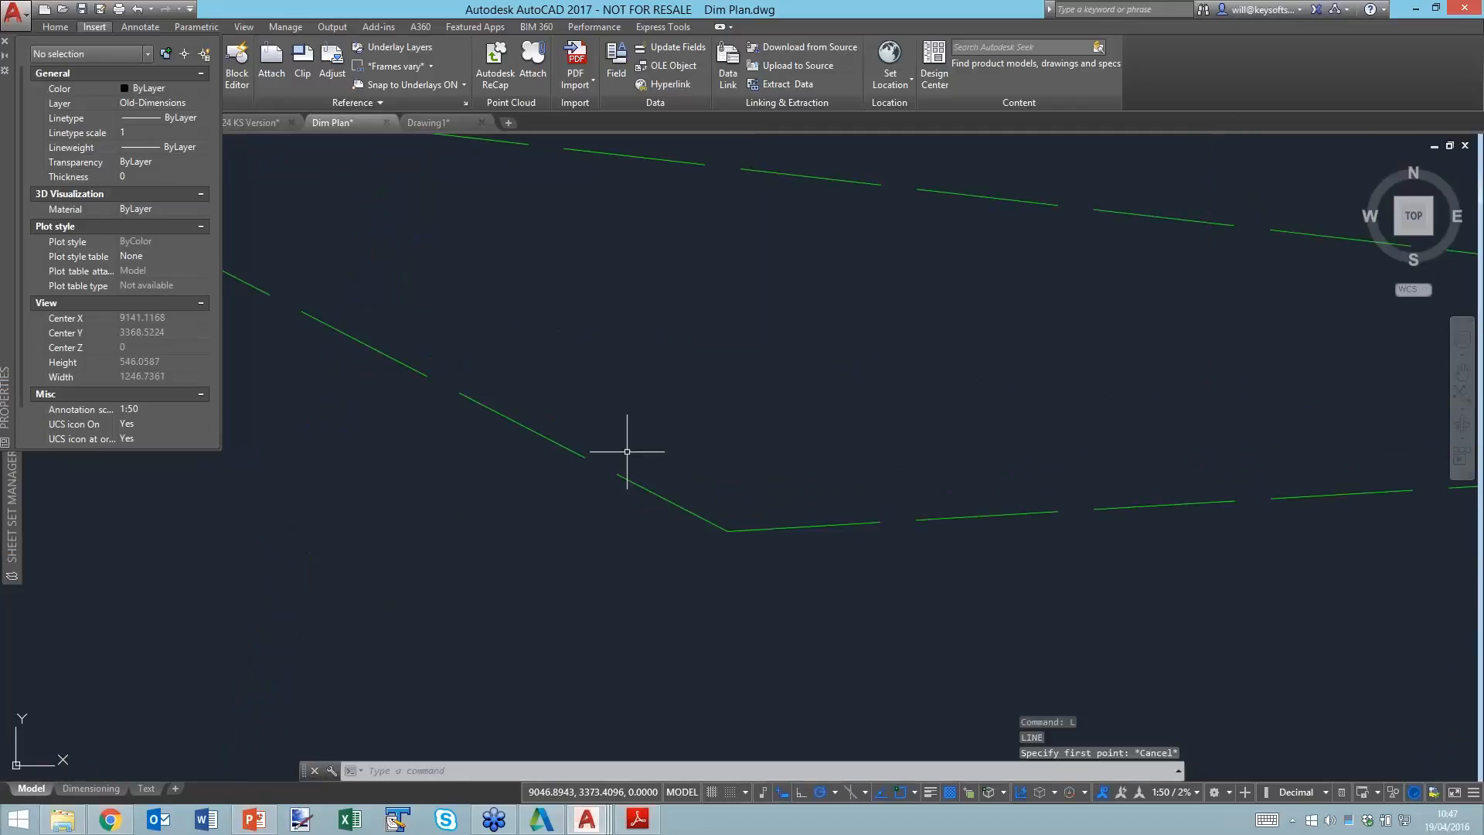
# Set the LTGAPSELECTION system variable to 1.
pyautogui.write('ltgap')
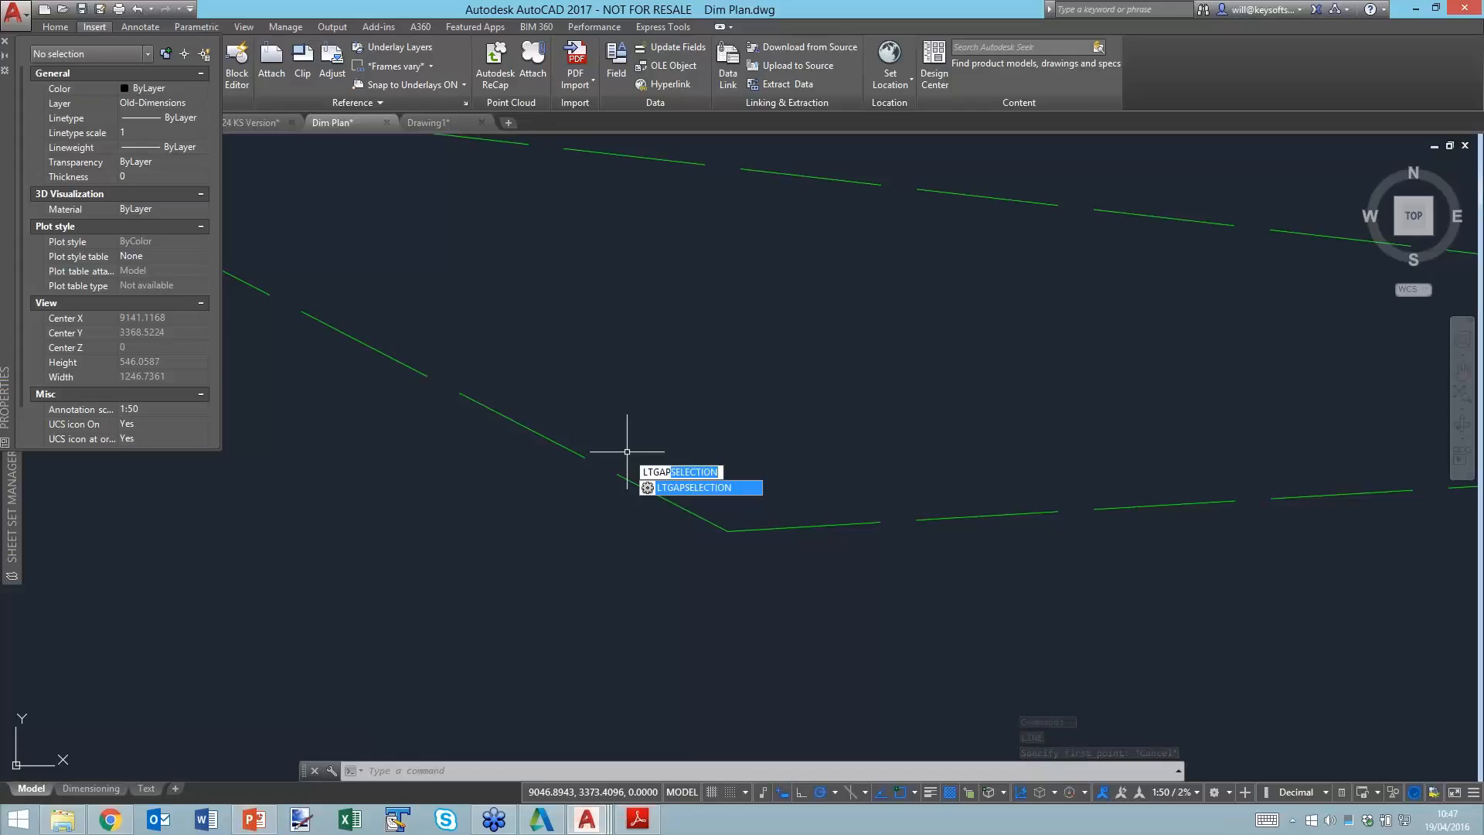
pyautogui.press('Return')
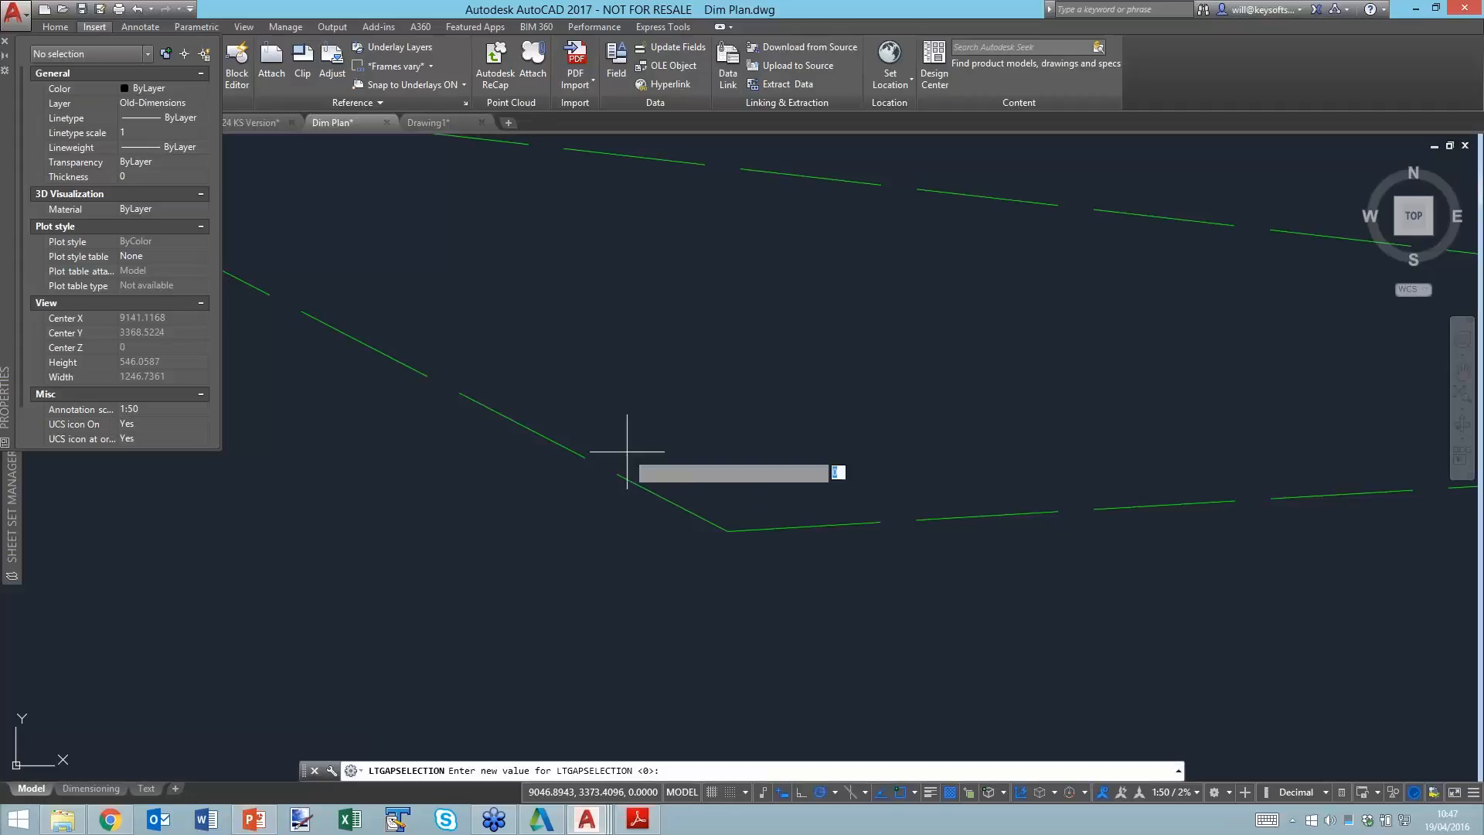
pyautogui.write('1')
pyautogui.press('Return')
# Test picking up the polyline with an ERASE crossing window over a linetype gap in its sloping segment, and cancel the command.
pyautogui.write('e')
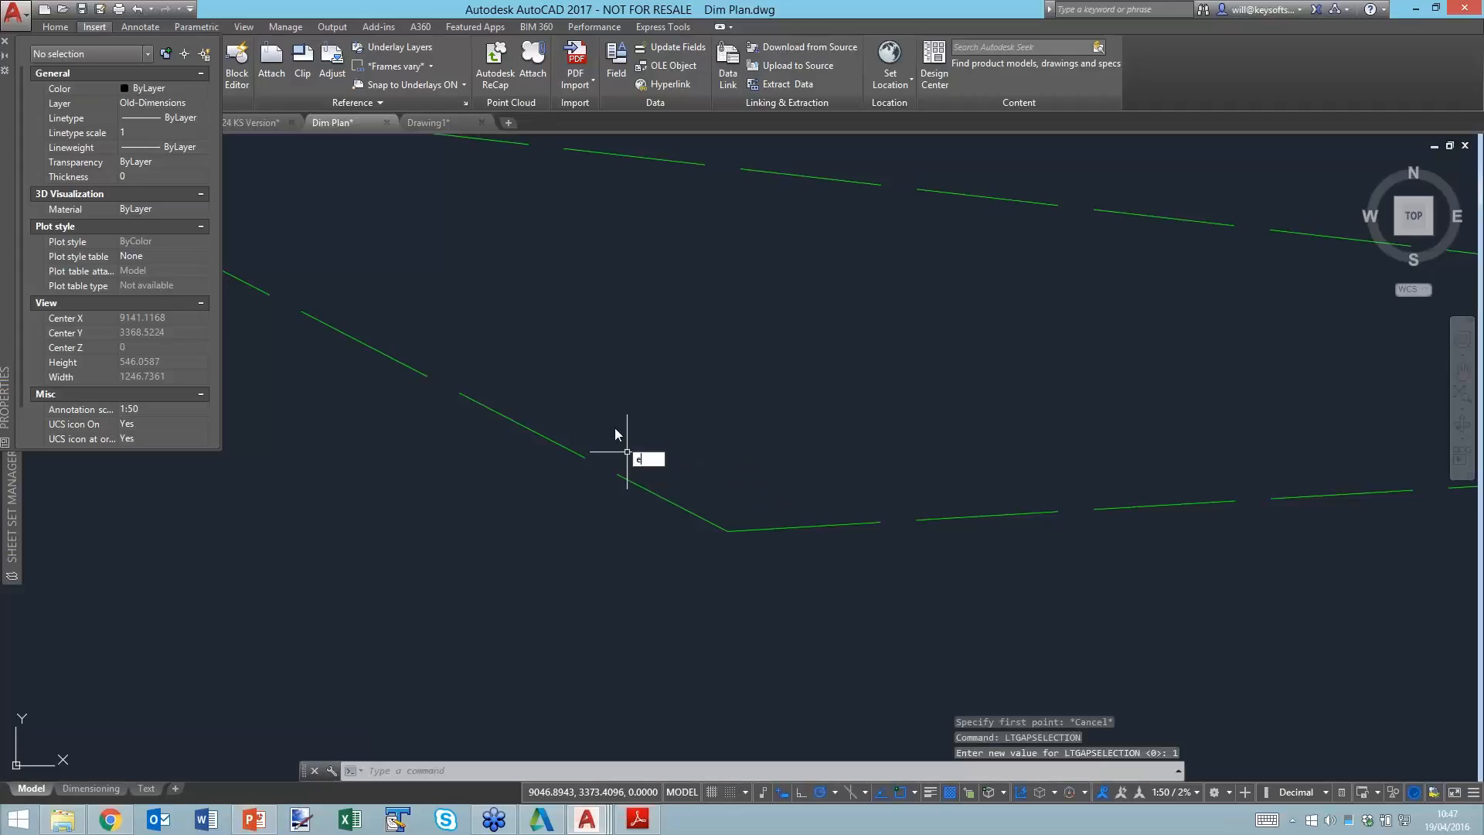
pyautogui.press('Return')
pyautogui.click(607, 428)
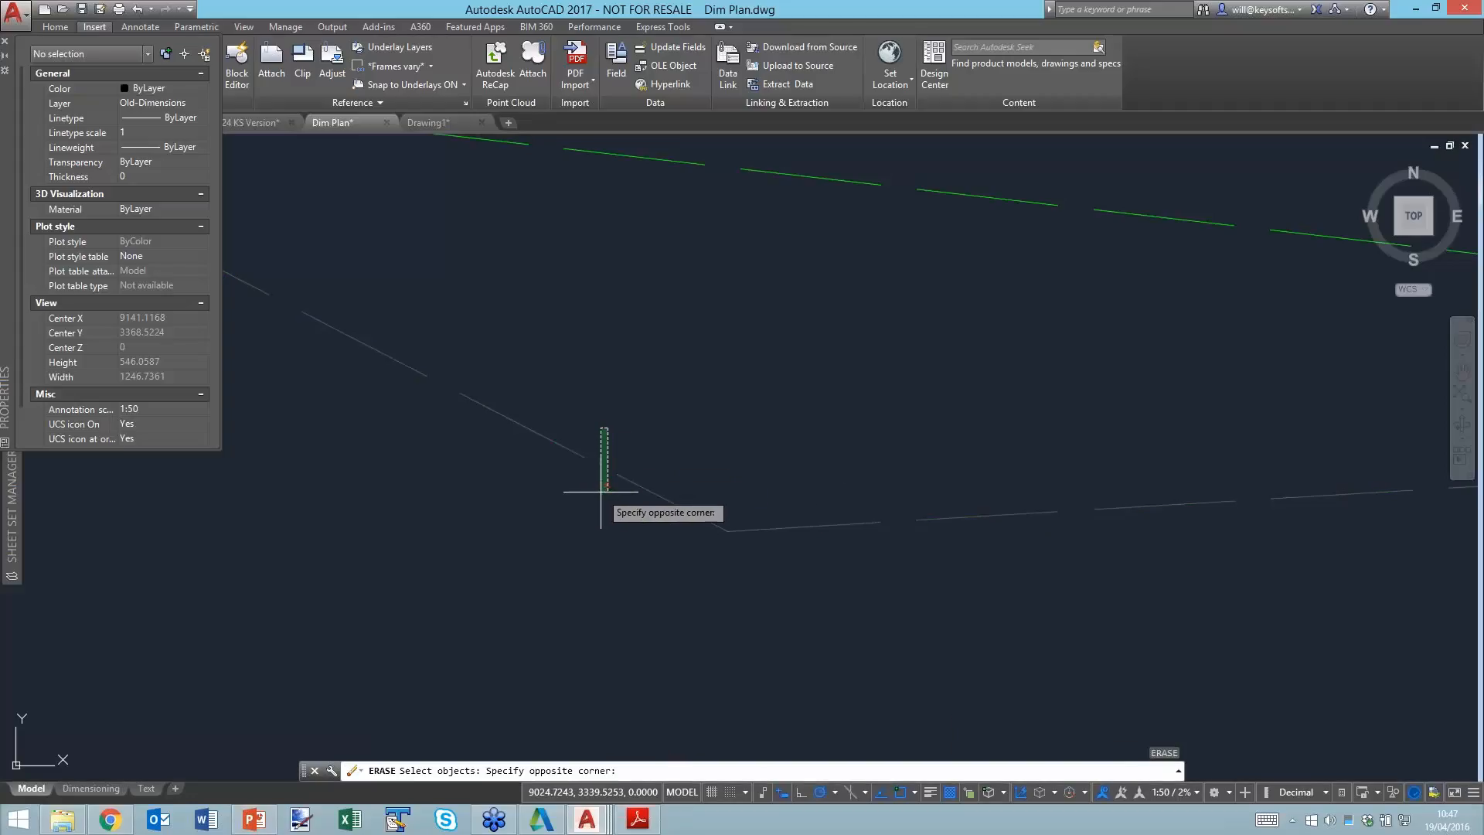
pyautogui.scroll(5, 584, 495)
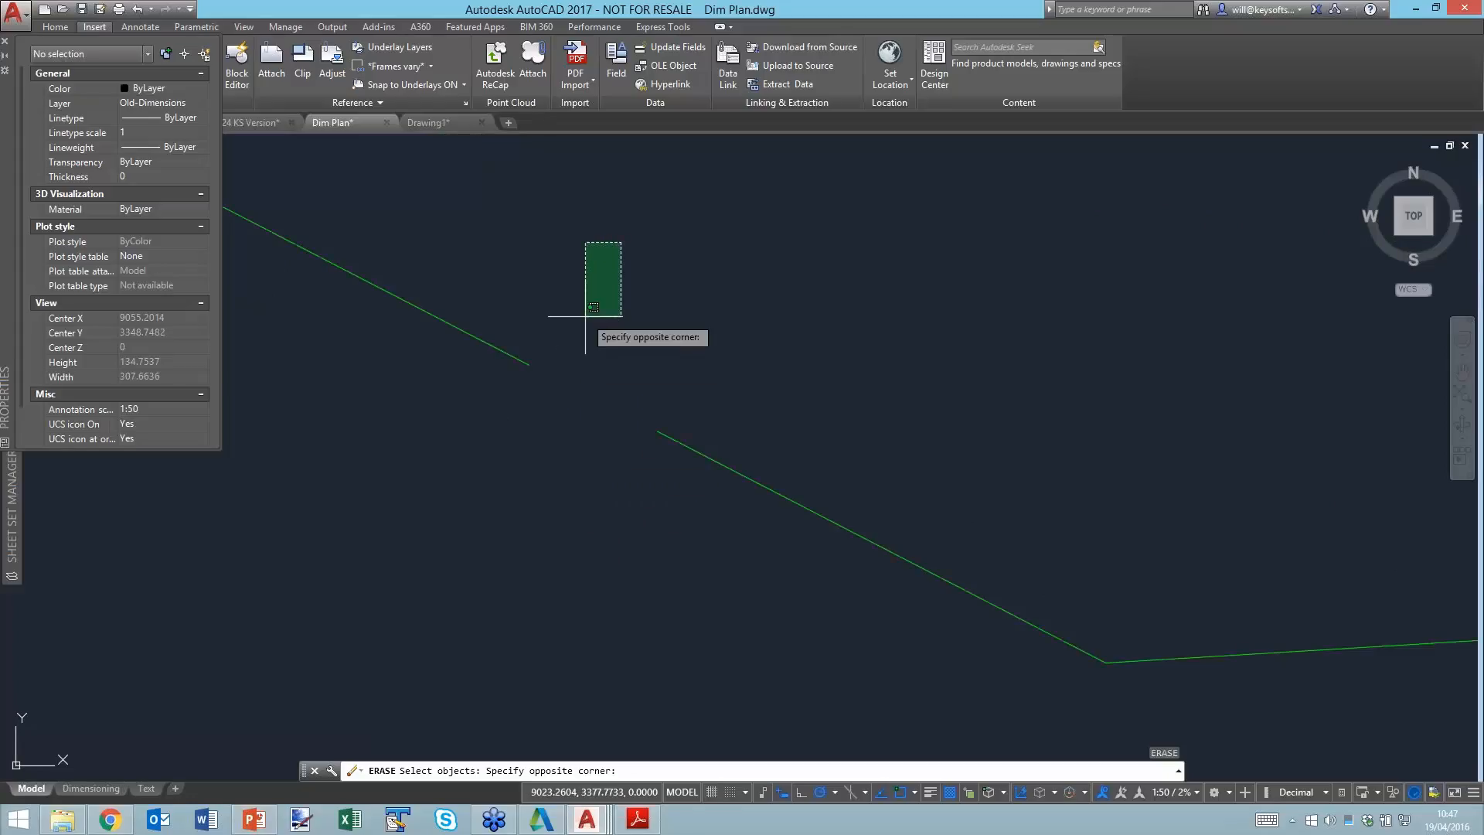
pyautogui.press('Escape')
pyautogui.scroll(-4, 593, 321)
pyautogui.press('Escape')
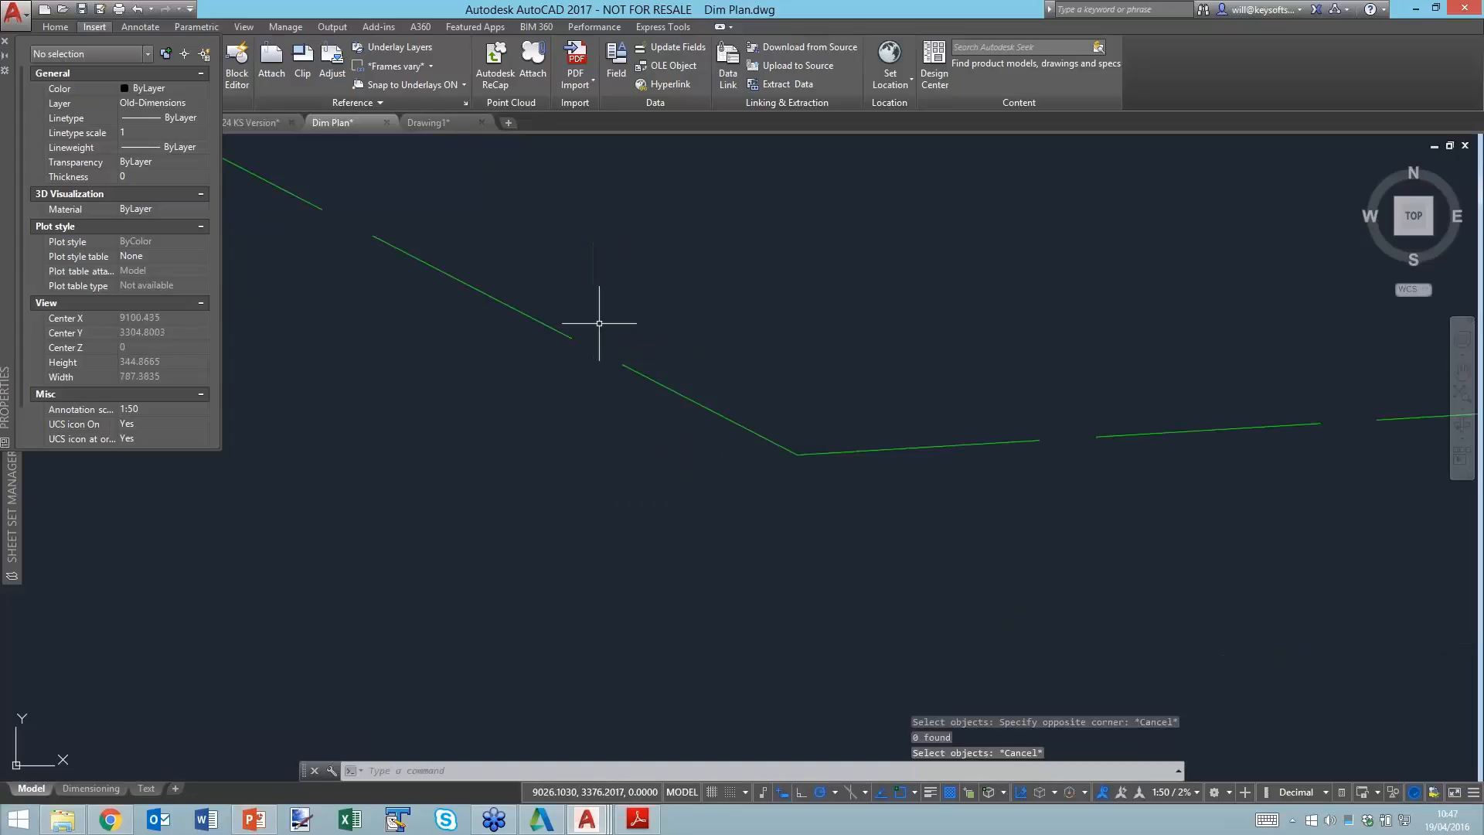
# Test the Nearest object snap with LINE inside a linetype gap of the polyline's sloping segment, and cancel the command.
pyautogui.scroll(8, 599, 340)
pyautogui.write('l')
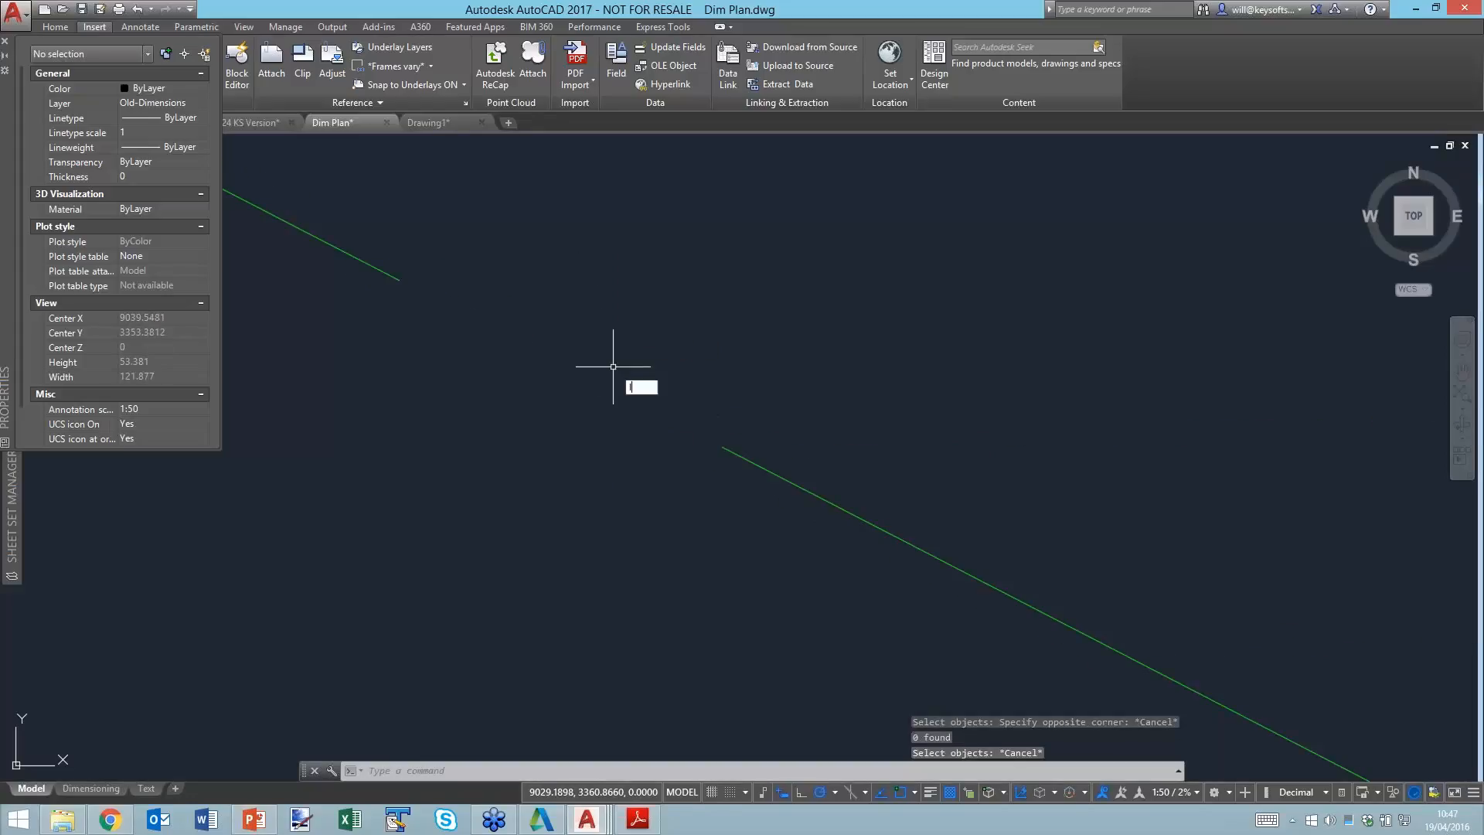
pyautogui.press('Return')
pyautogui.write('nea')
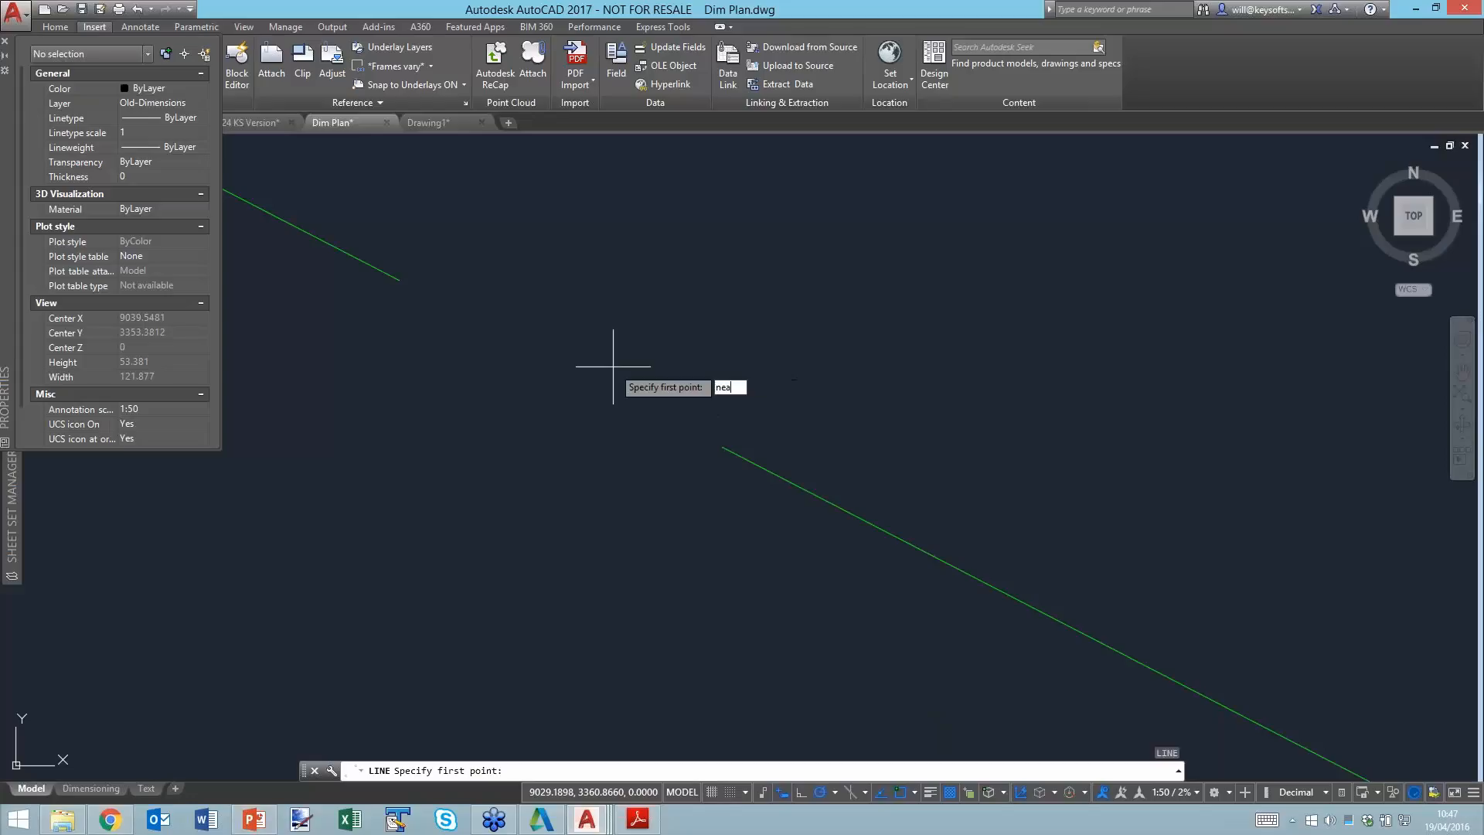
pyautogui.press('Return')
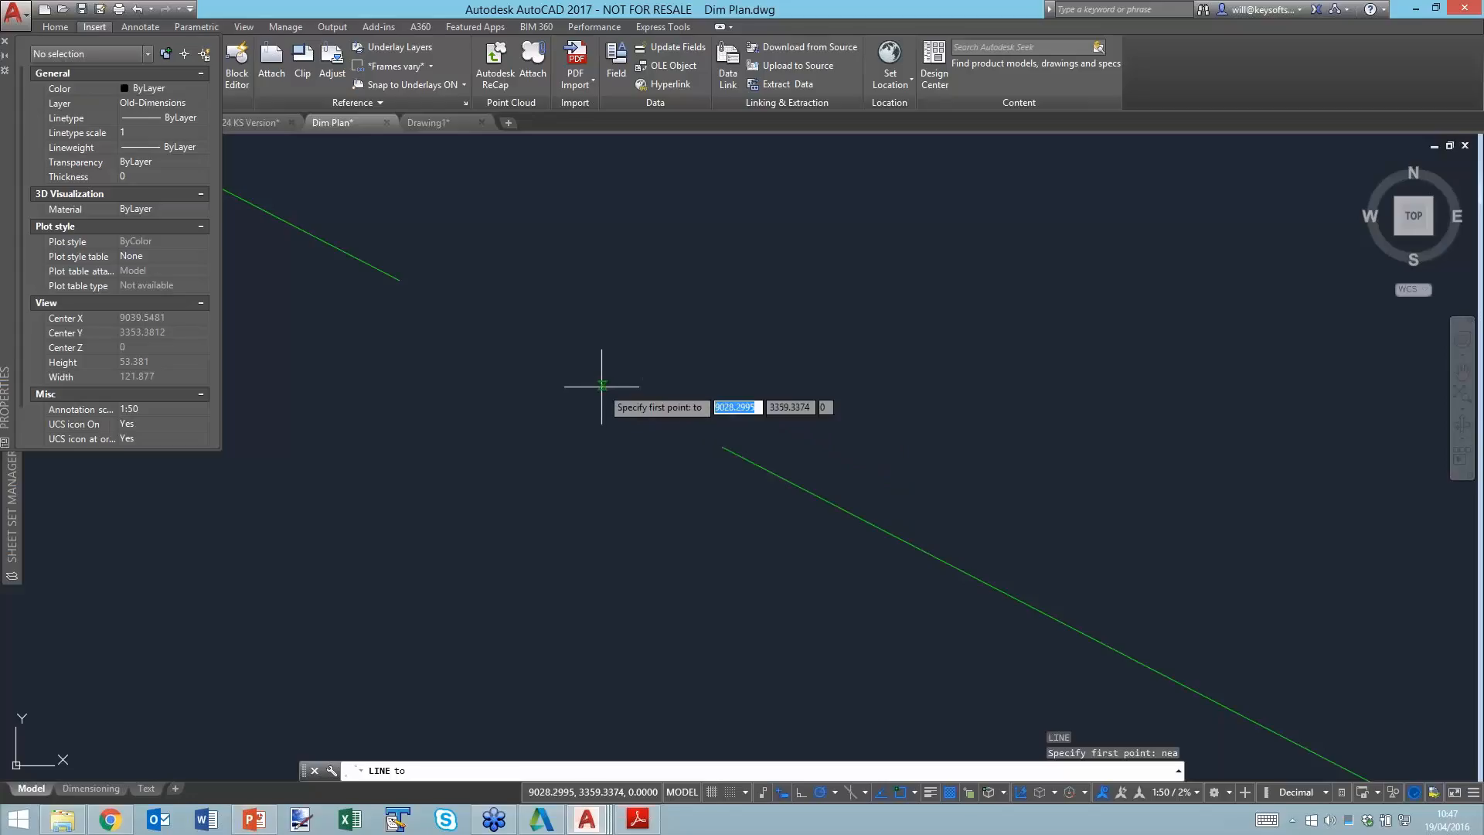
pyautogui.scroll(6, 573, 364)
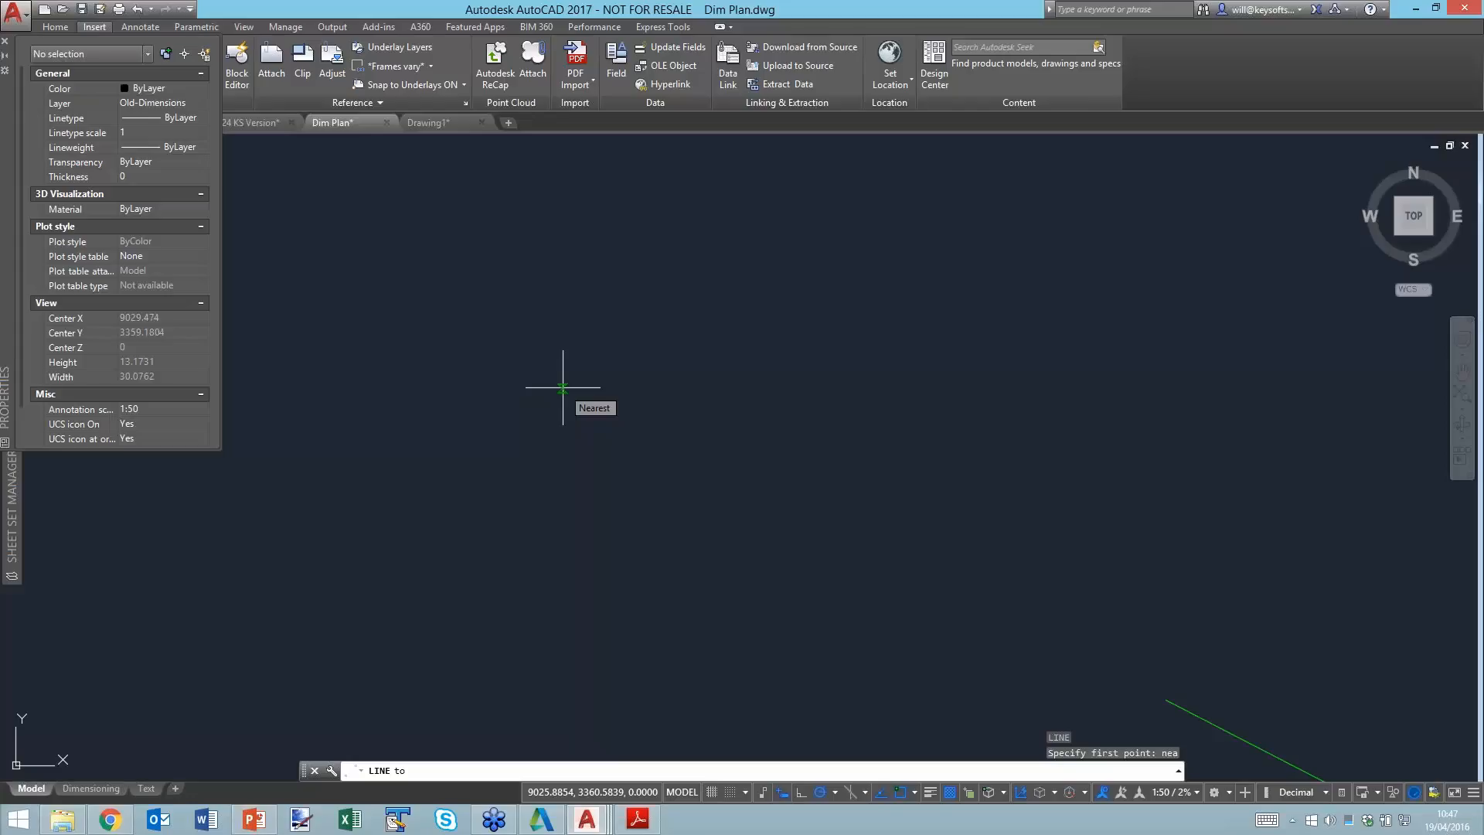
pyautogui.scroll(-15, 563, 386)
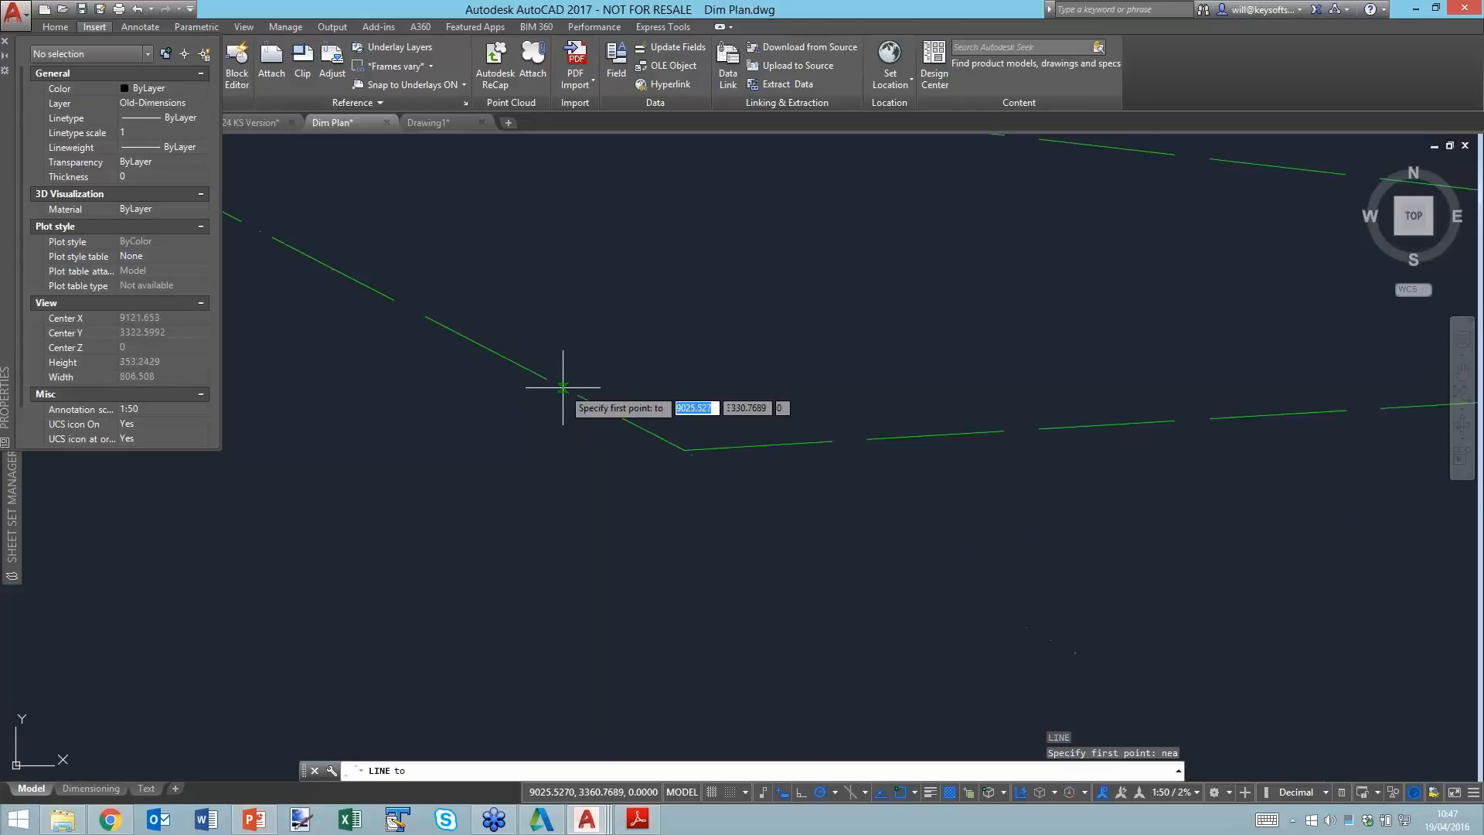
pyautogui.press('Escape')
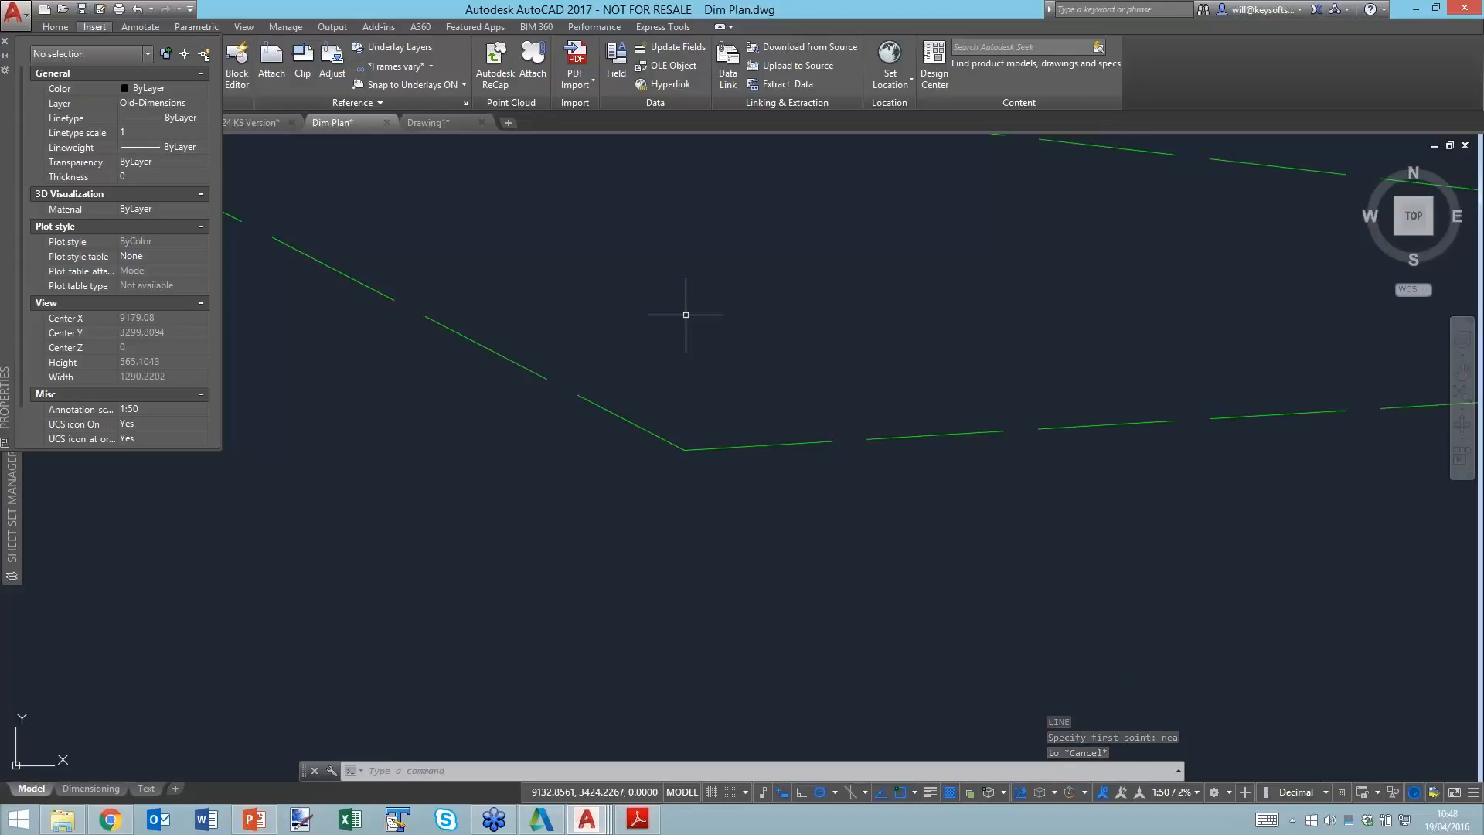
# Look up ONLINEDESIGNSHARE among the command suggestions for ONLINE, and cancel the entry.
pyautogui.scroll(-2, 685, 314)
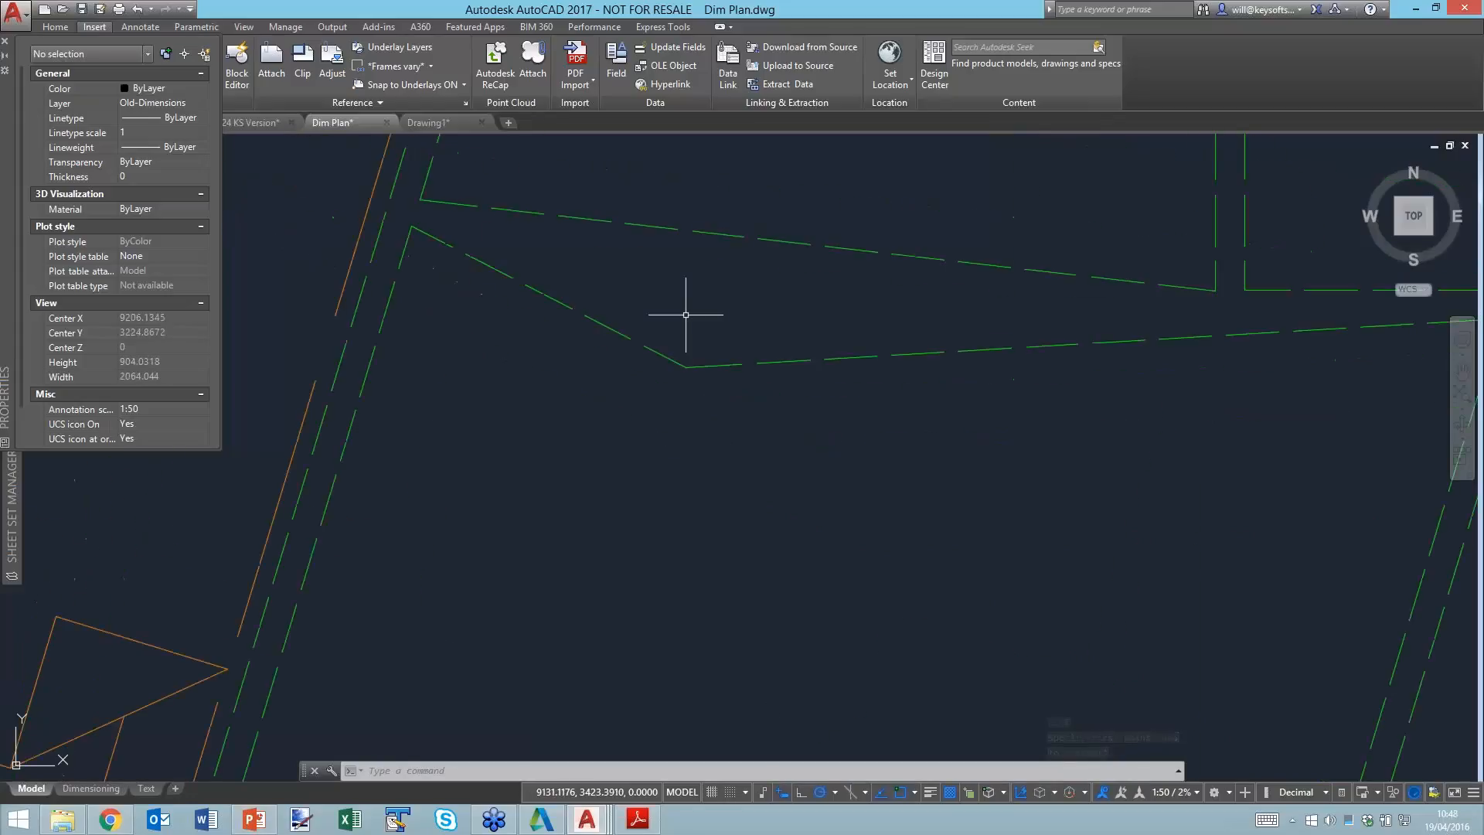
pyautogui.scroll(-4, 686, 315)
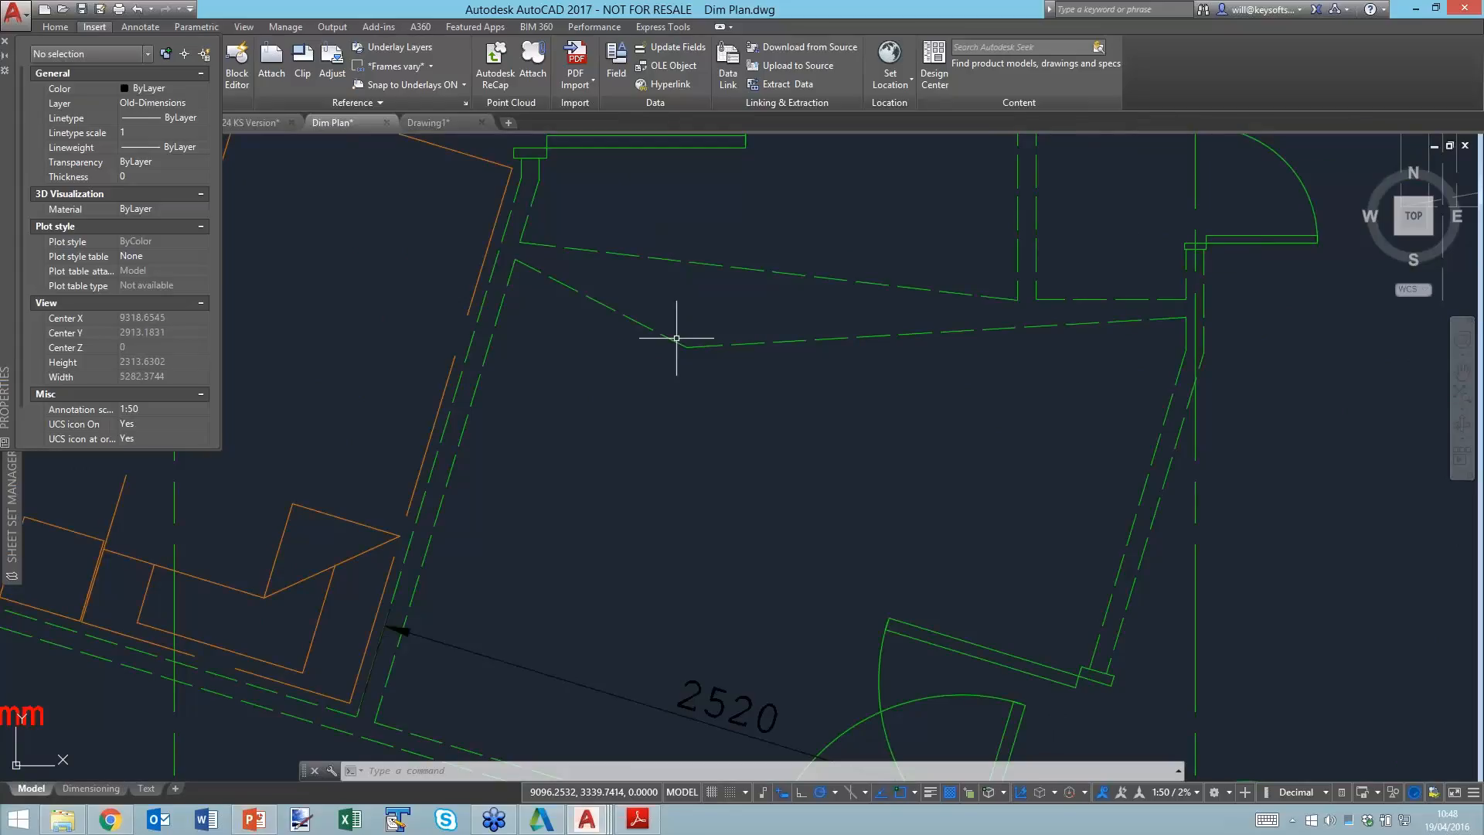
pyautogui.write('ONLIN')
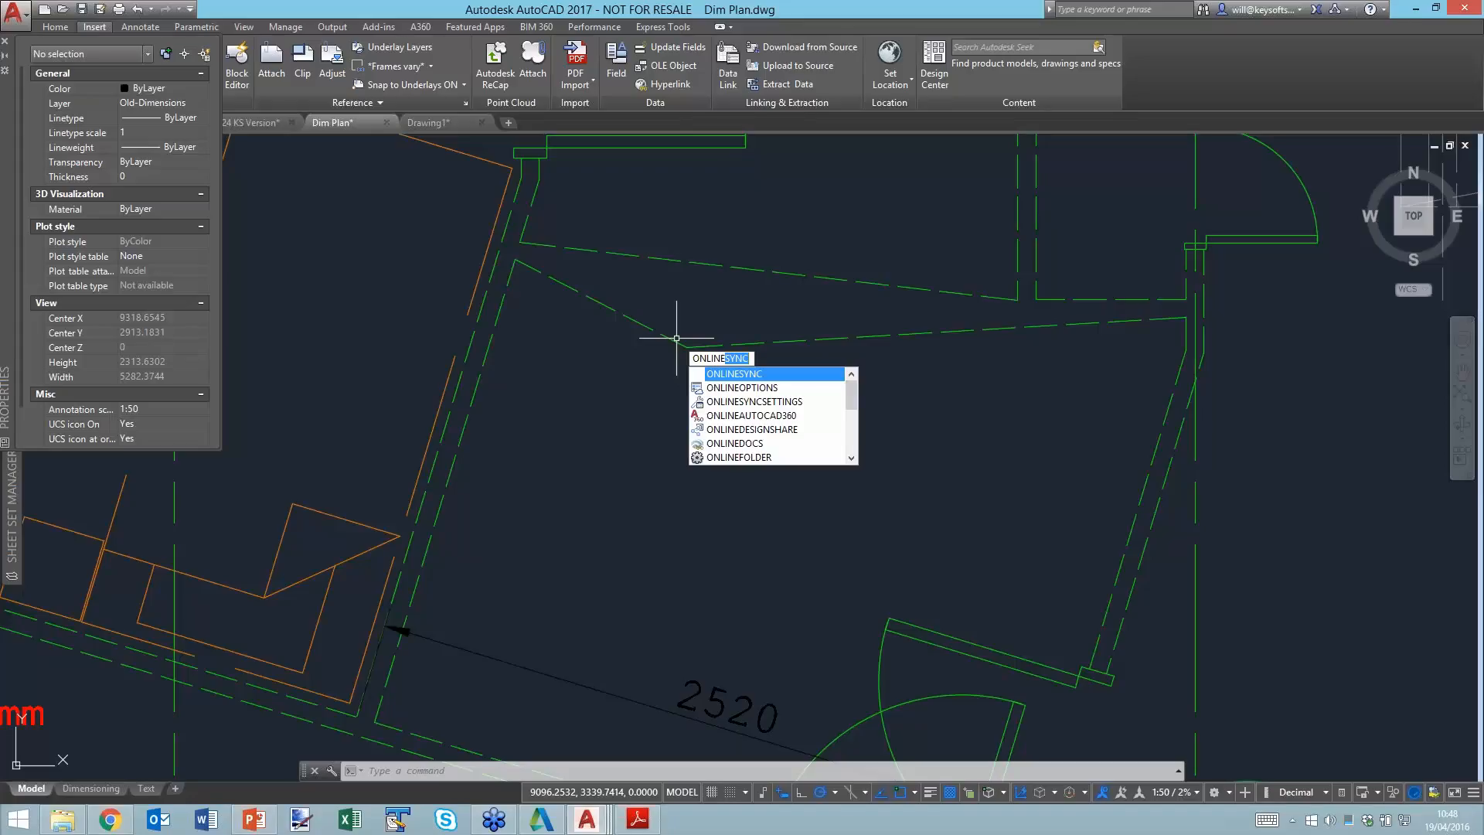
pyautogui.write('E')
pyautogui.press('Down')
pyautogui.press('Down')
pyautogui.press('Down')
pyautogui.press('Down')
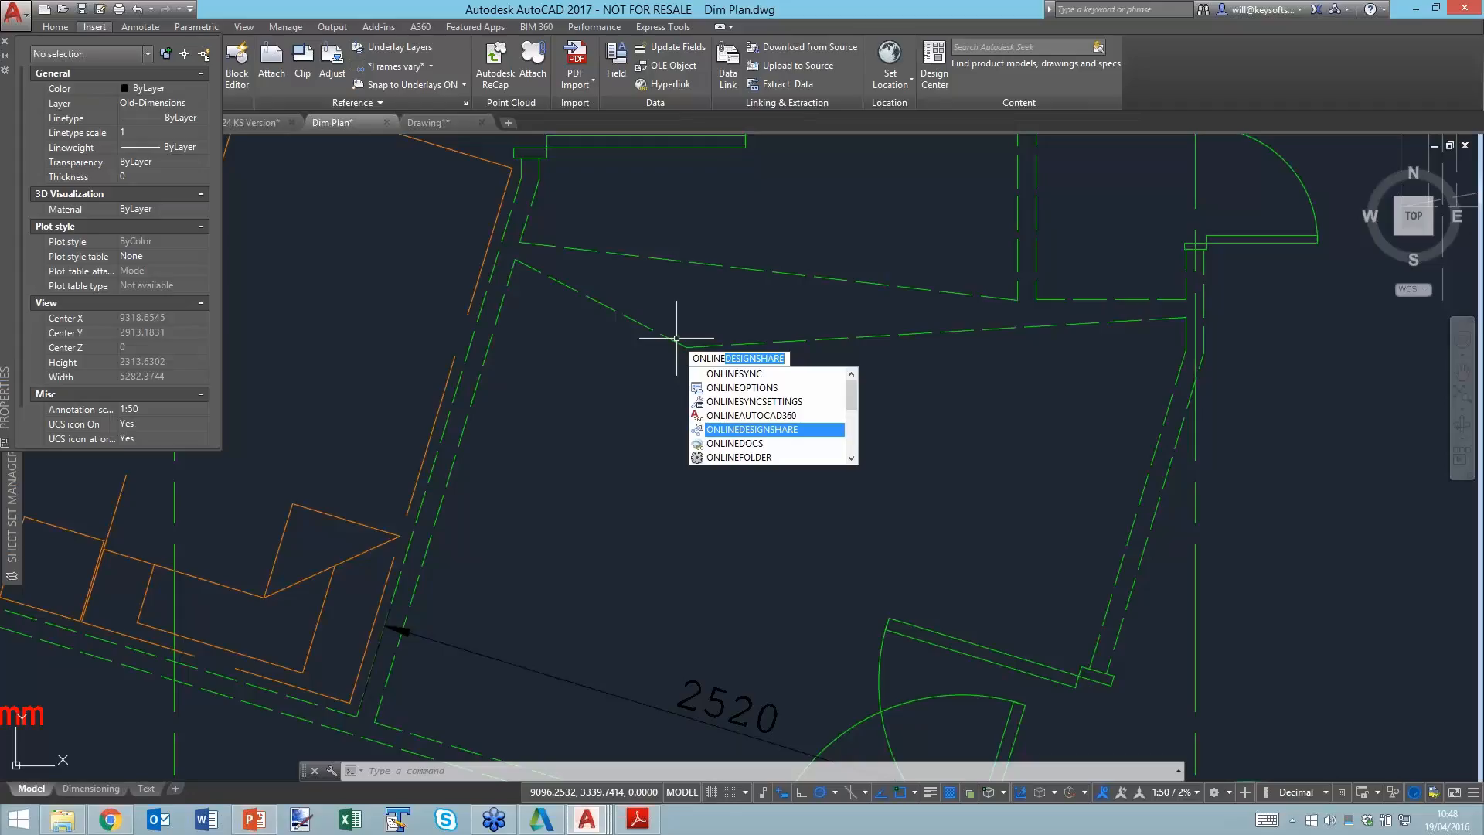
pyautogui.press('Escape')
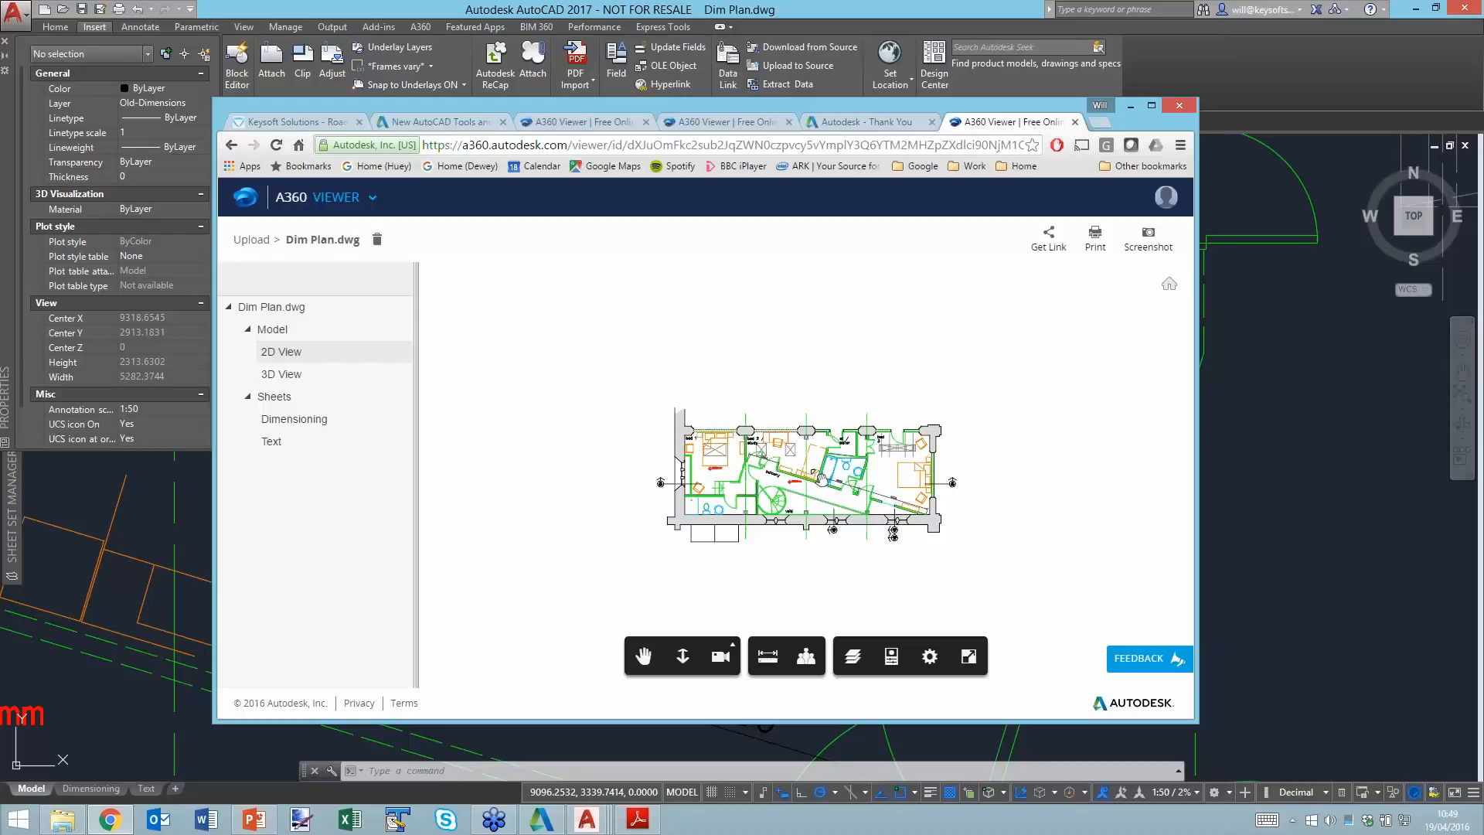
# Examine the rooms and dimensions in the 2D view of Dim Plan.dwg in A360 Viewer, and switch to the Render Chevy.dwg drawing.
pyautogui.scroll(5, 818, 475)
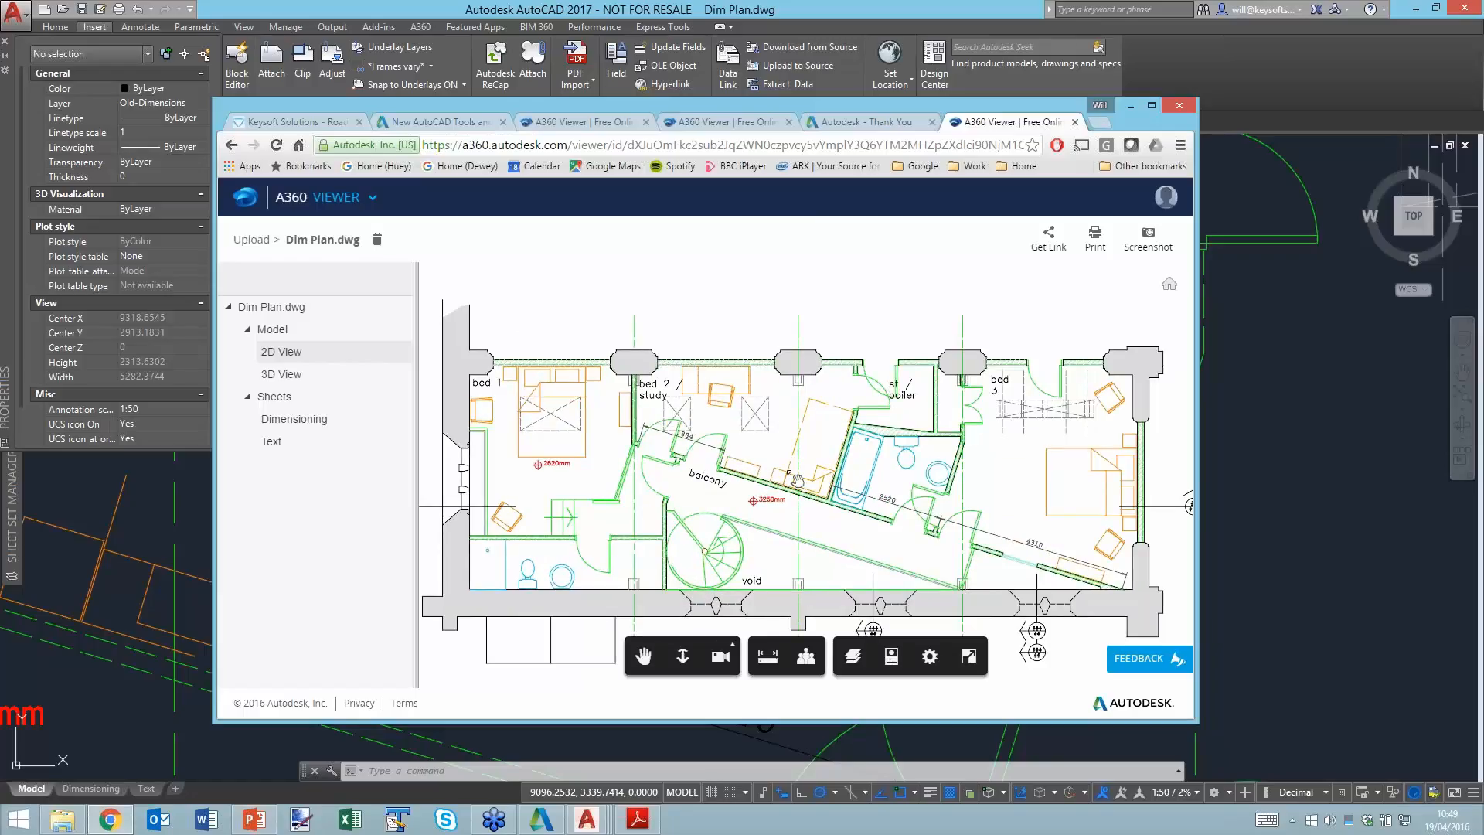
pyautogui.scroll(5, 797, 480)
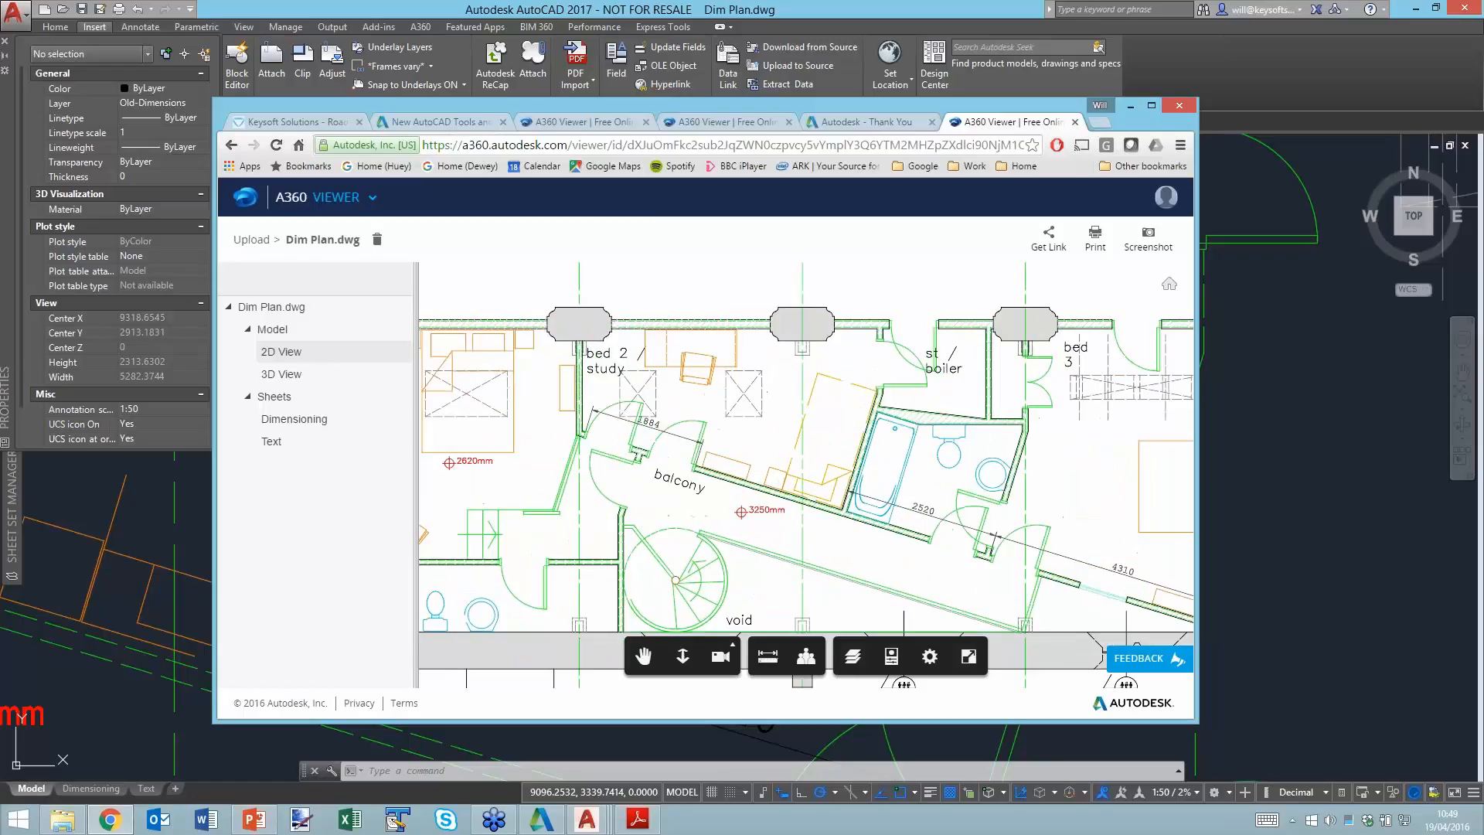
pyautogui.scroll(2, 784, 470)
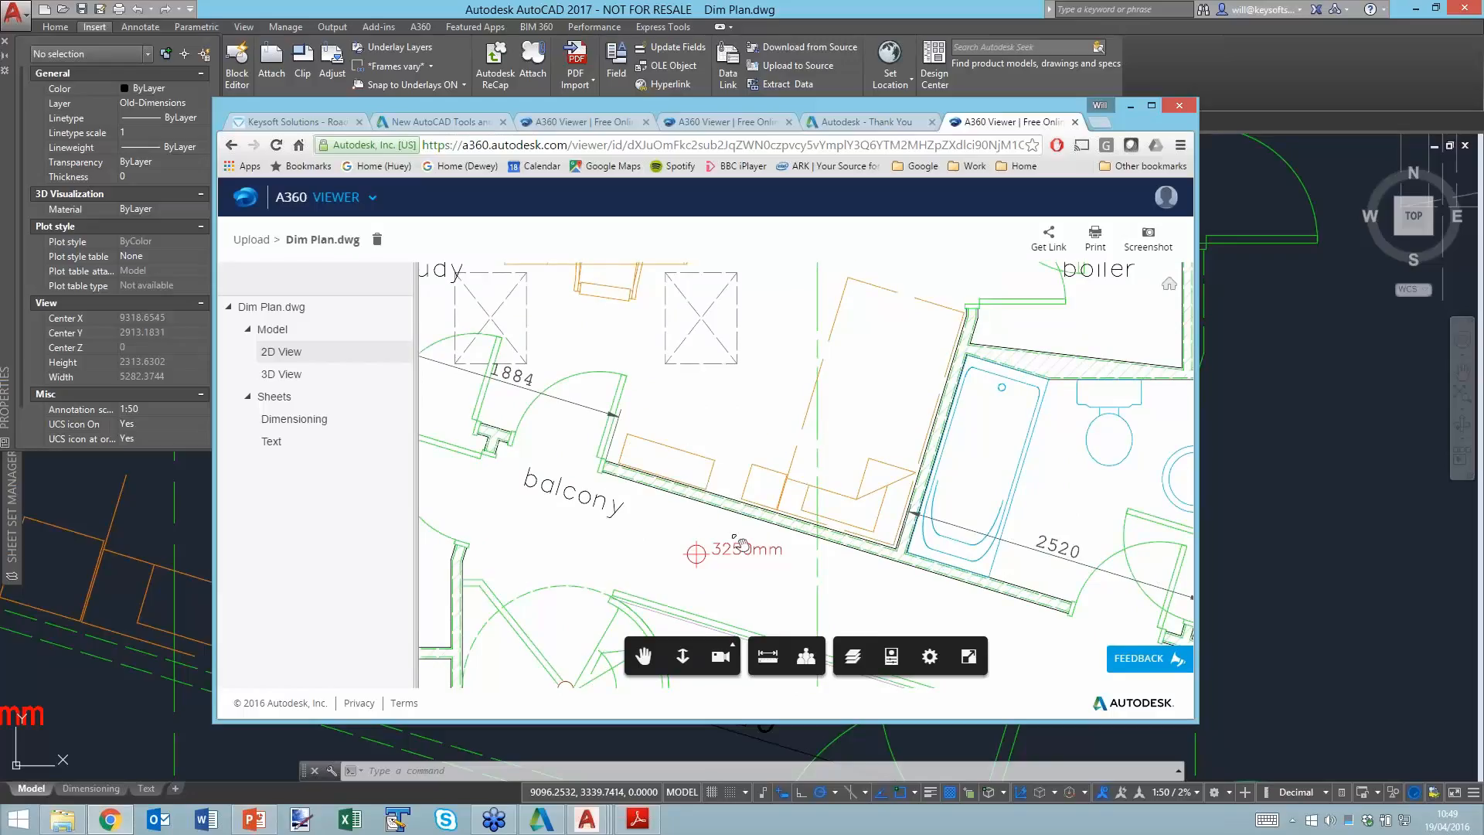
pyautogui.scroll(2, 736, 541)
pyautogui.scroll(-3, 741, 541)
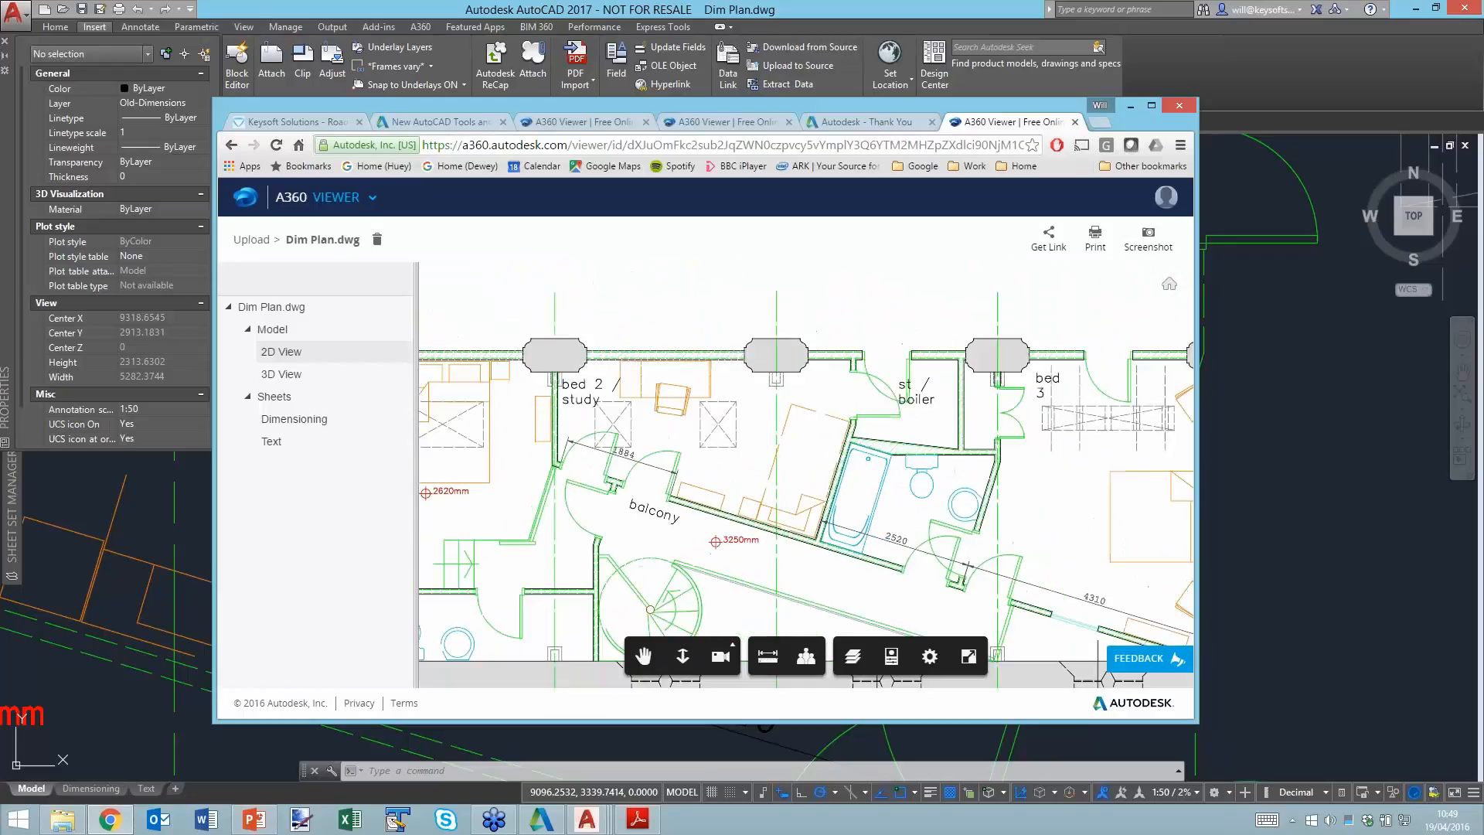
pyautogui.scroll(-4, 797, 473)
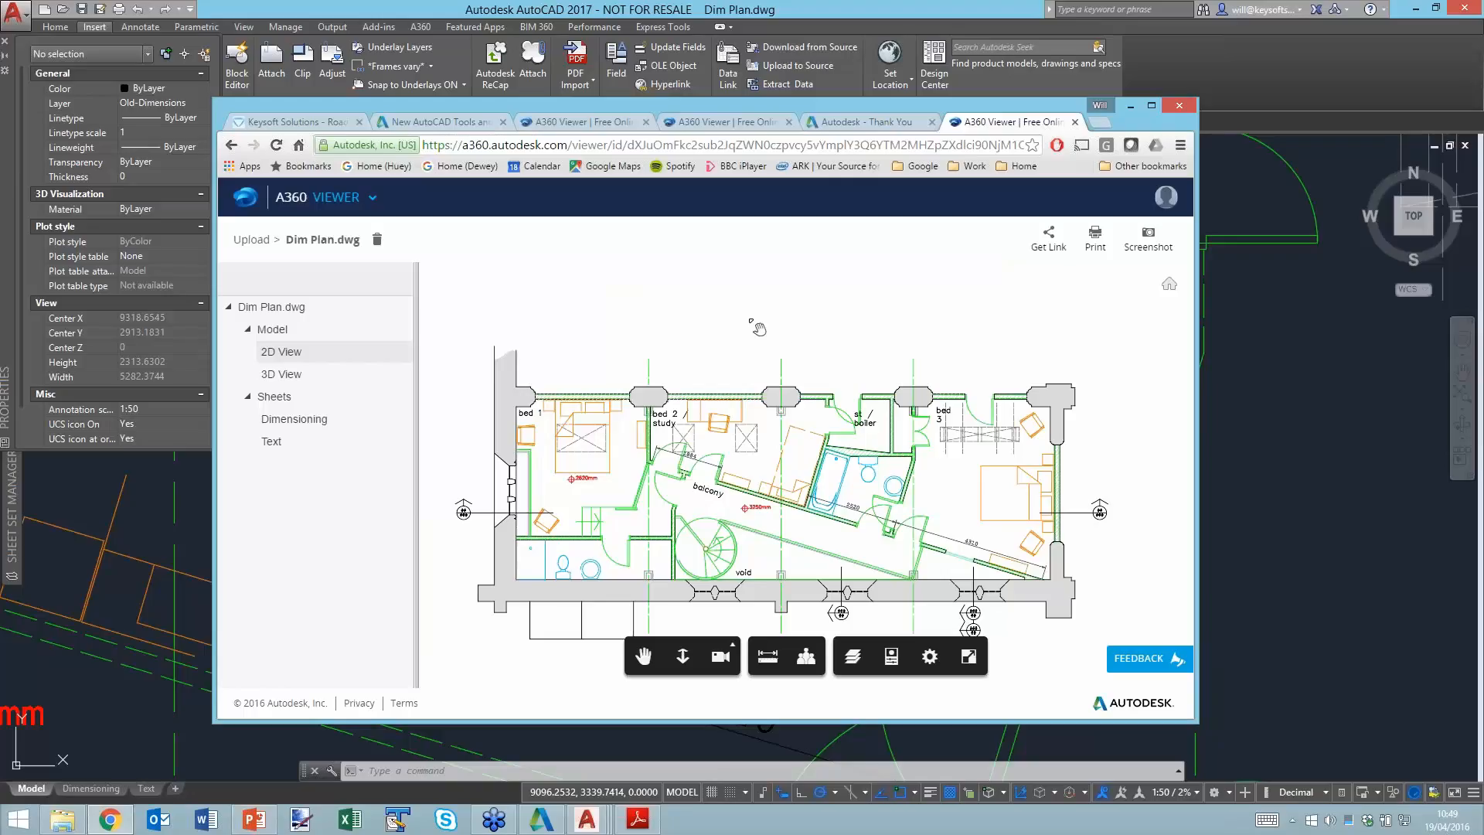
pyautogui.click(582, 124)
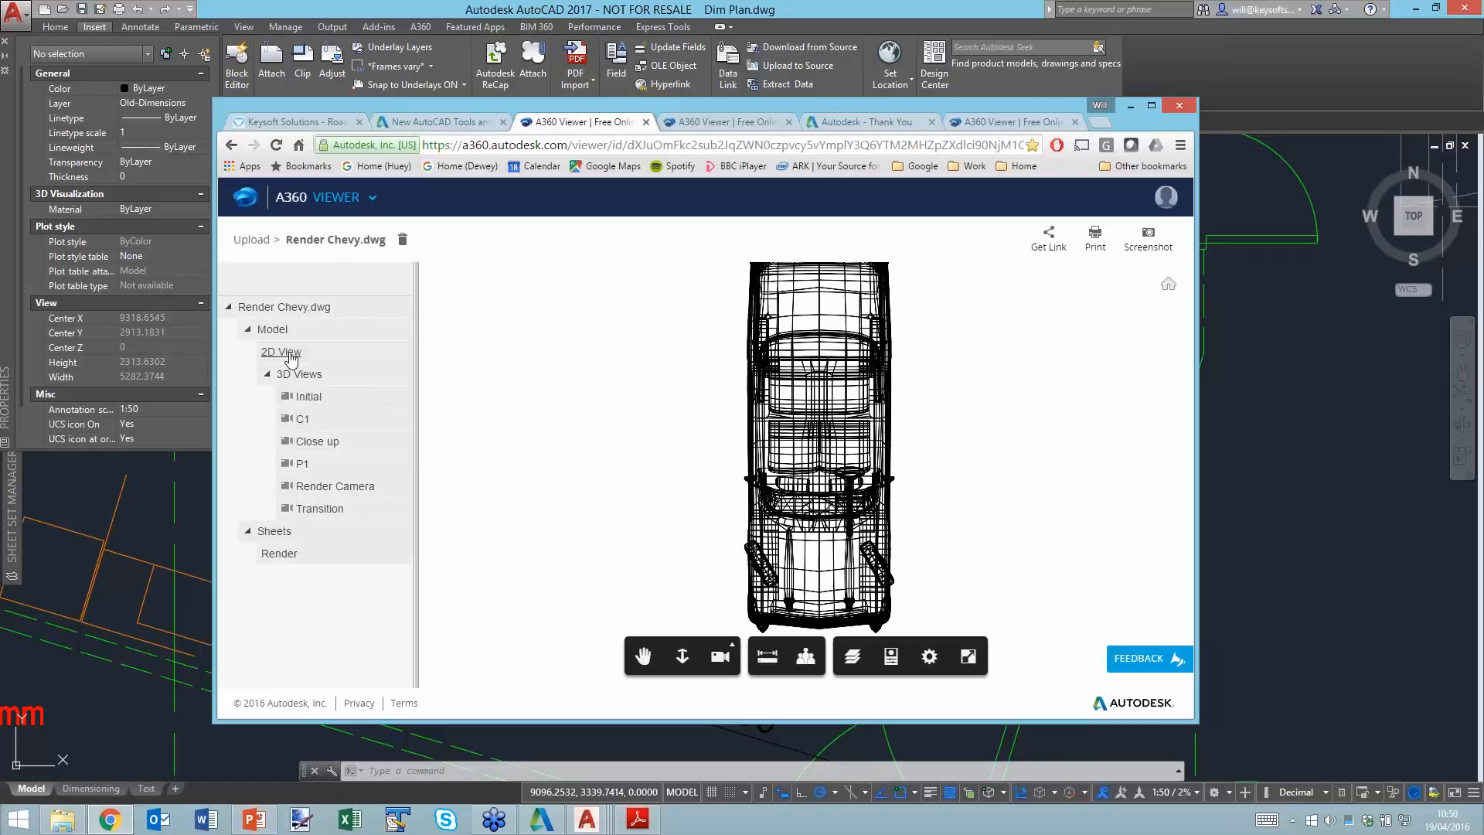
# Open the Initial 3D view of Render Chevy.dwg and inspect the red car from several distances and angles.
pyautogui.click(309, 397)
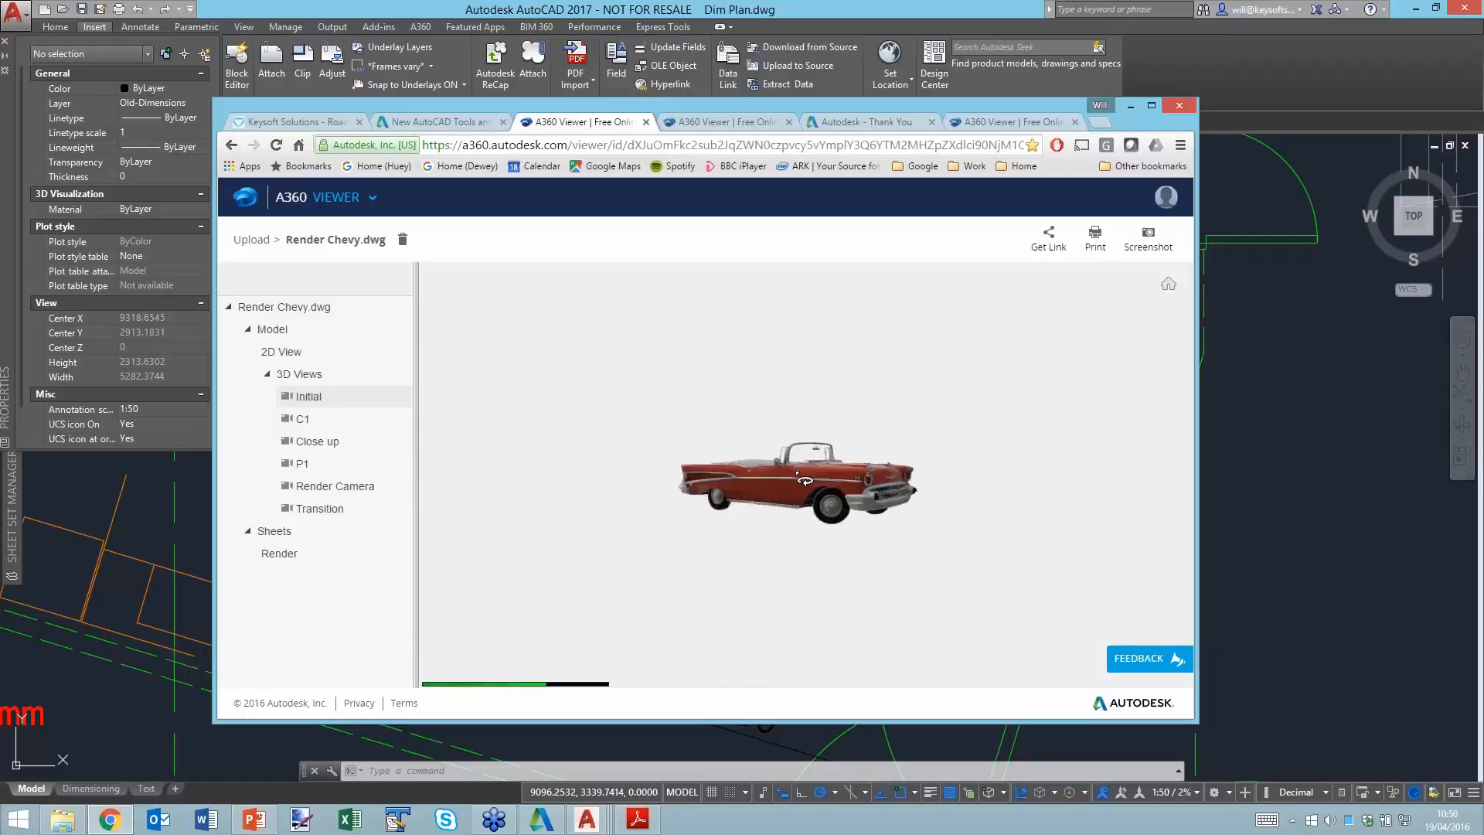
pyautogui.scroll(5, 801, 474)
pyautogui.scroll(-4, 805, 475)
pyautogui.scroll(-2, 920, 485)
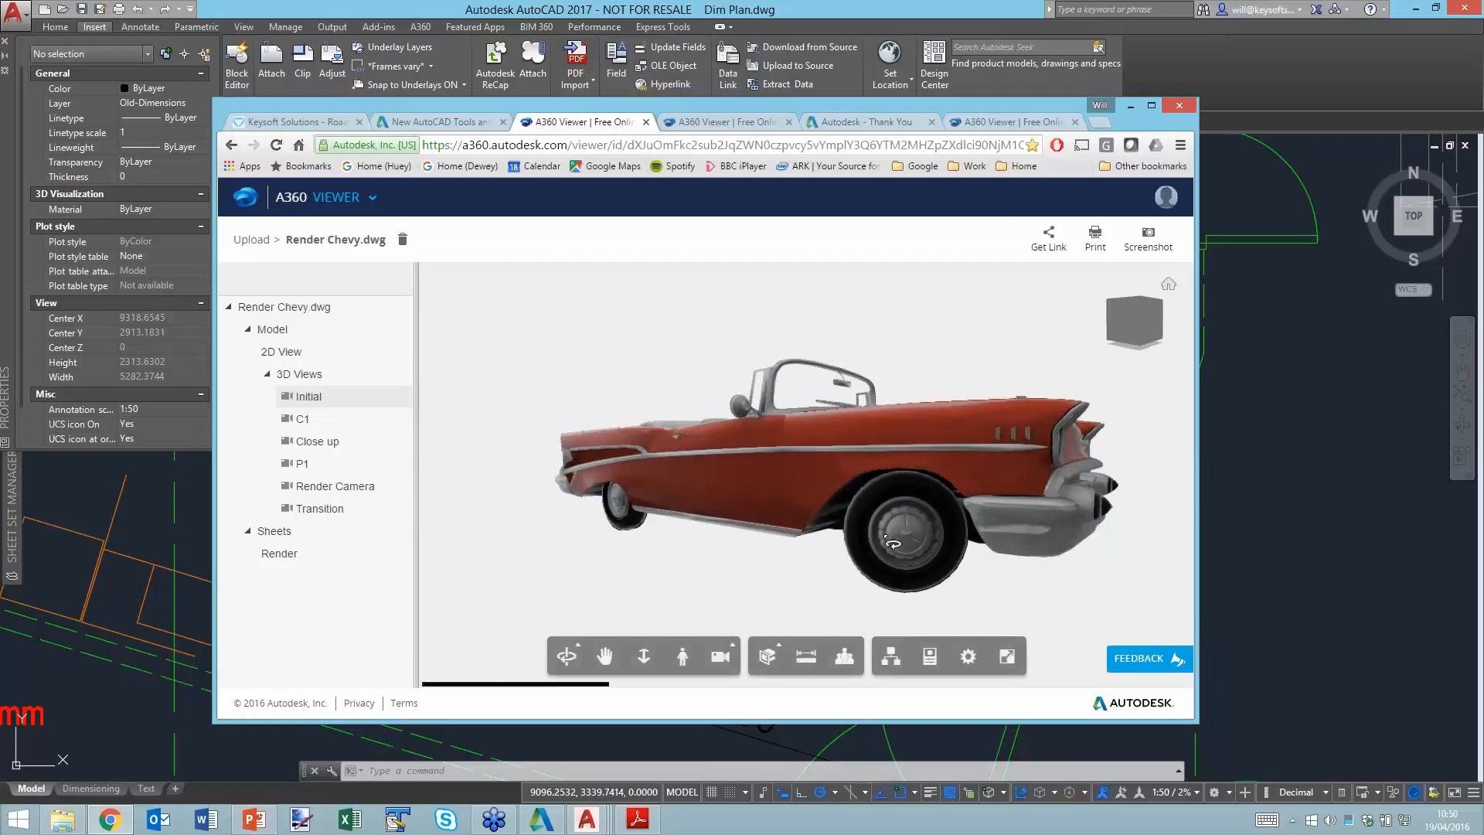
pyautogui.moveTo(820, 557); pyautogui.dragTo(889, 421)
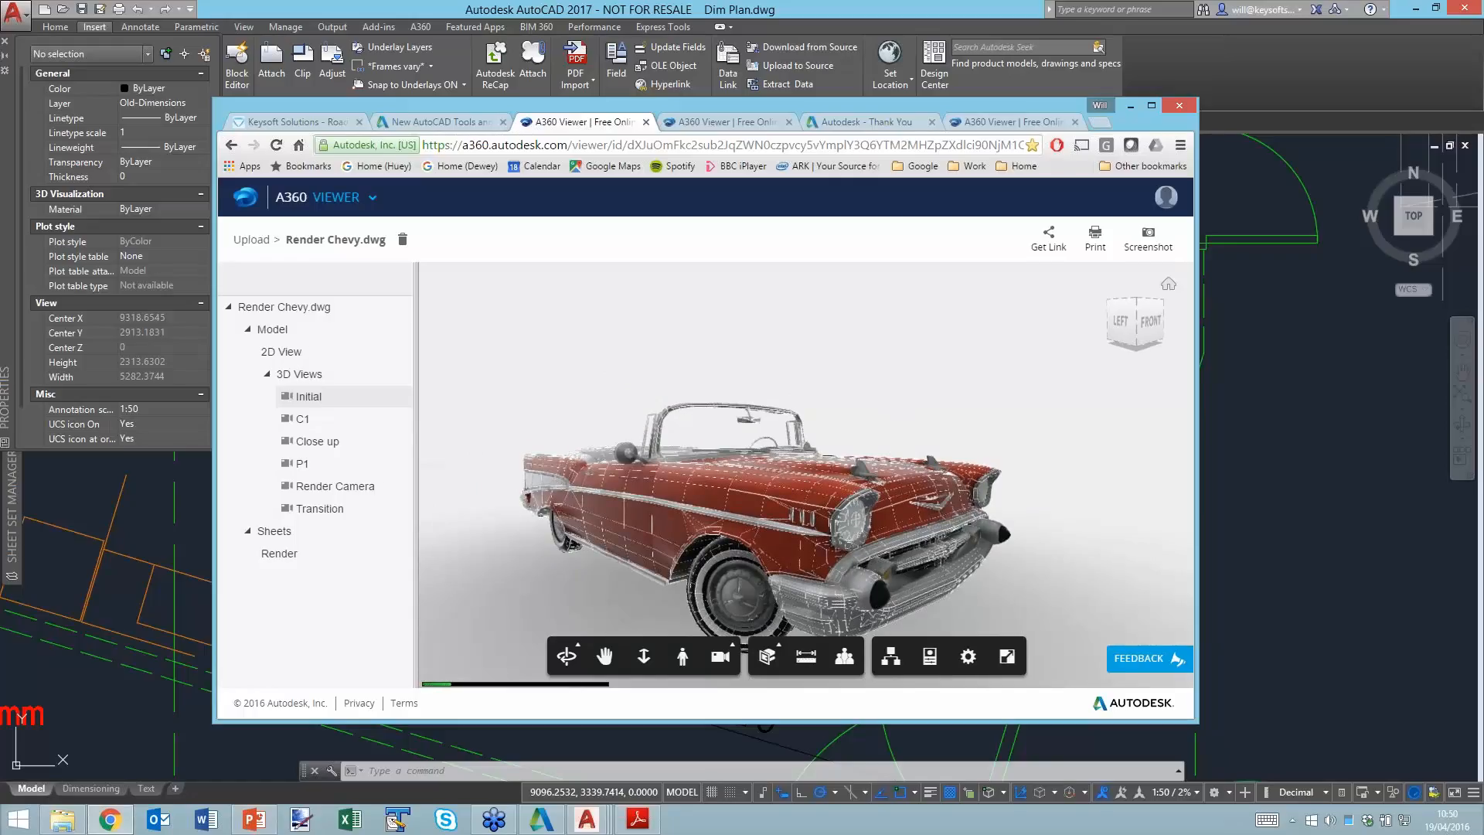
# Compare the car's saved 3D views C1, Close up, P1 and Transition, and return to Initial.
pyautogui.click(303, 419)
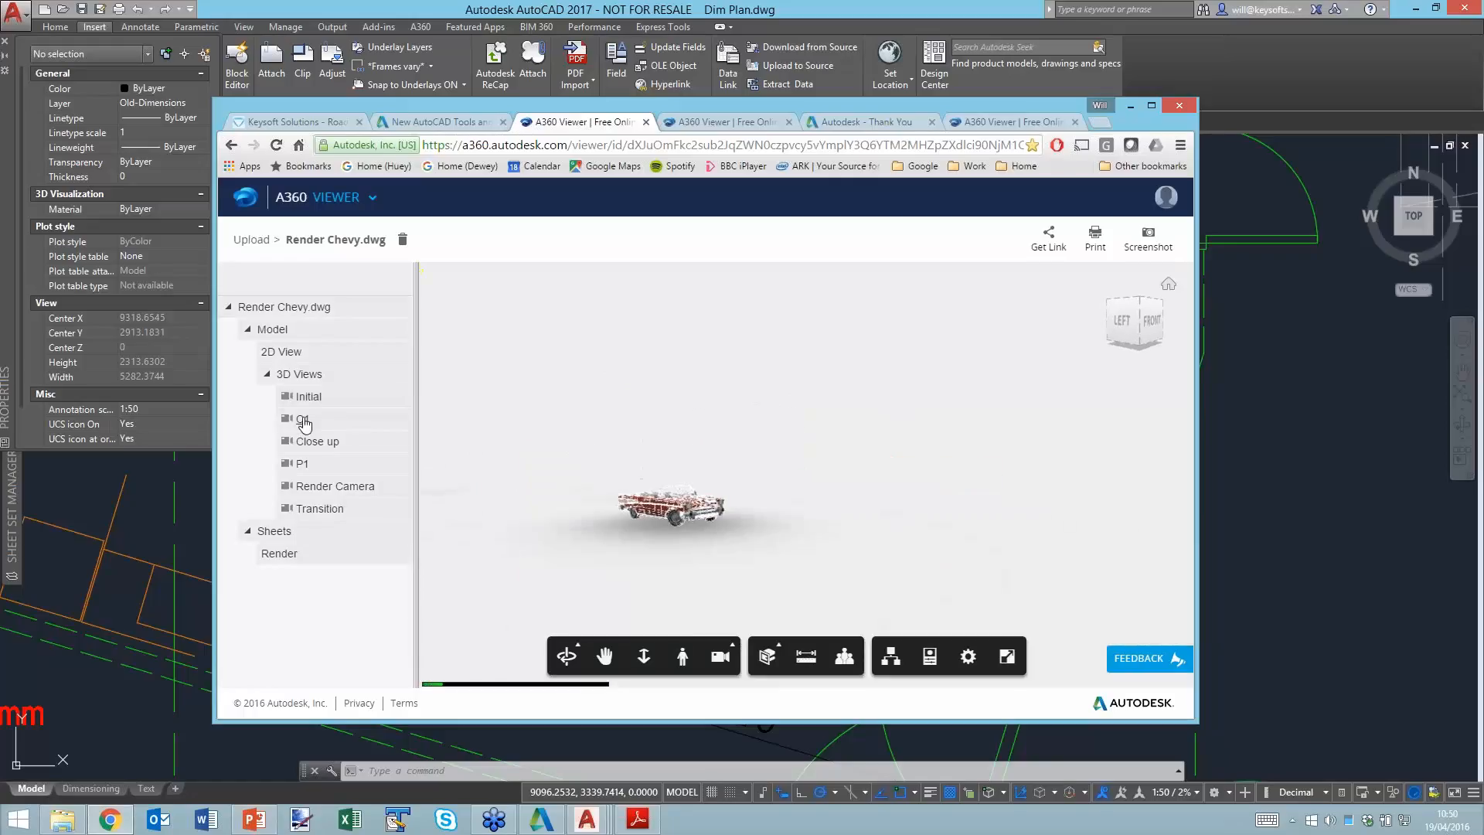
pyautogui.click(322, 446)
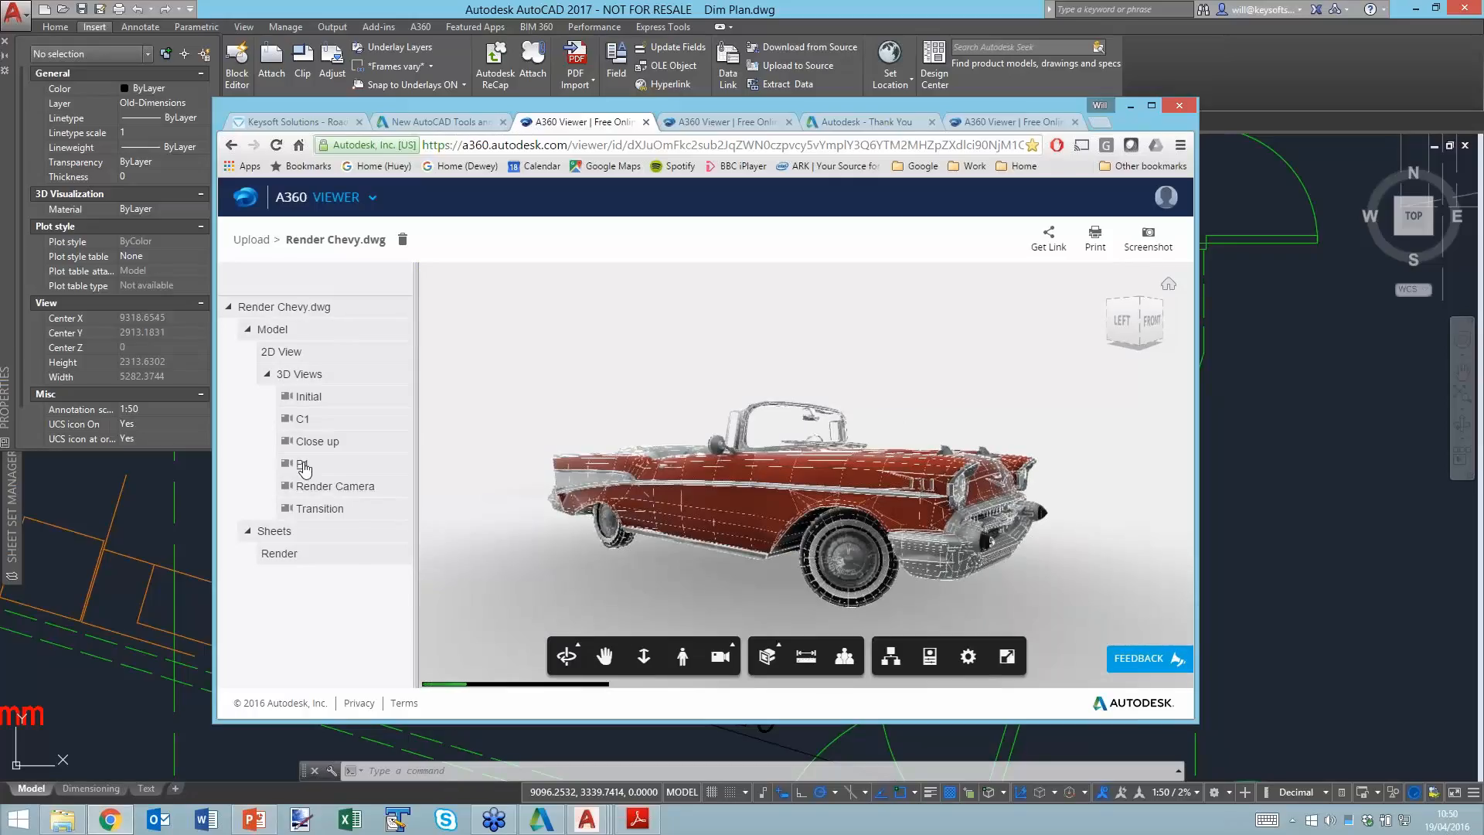
pyautogui.click(302, 465)
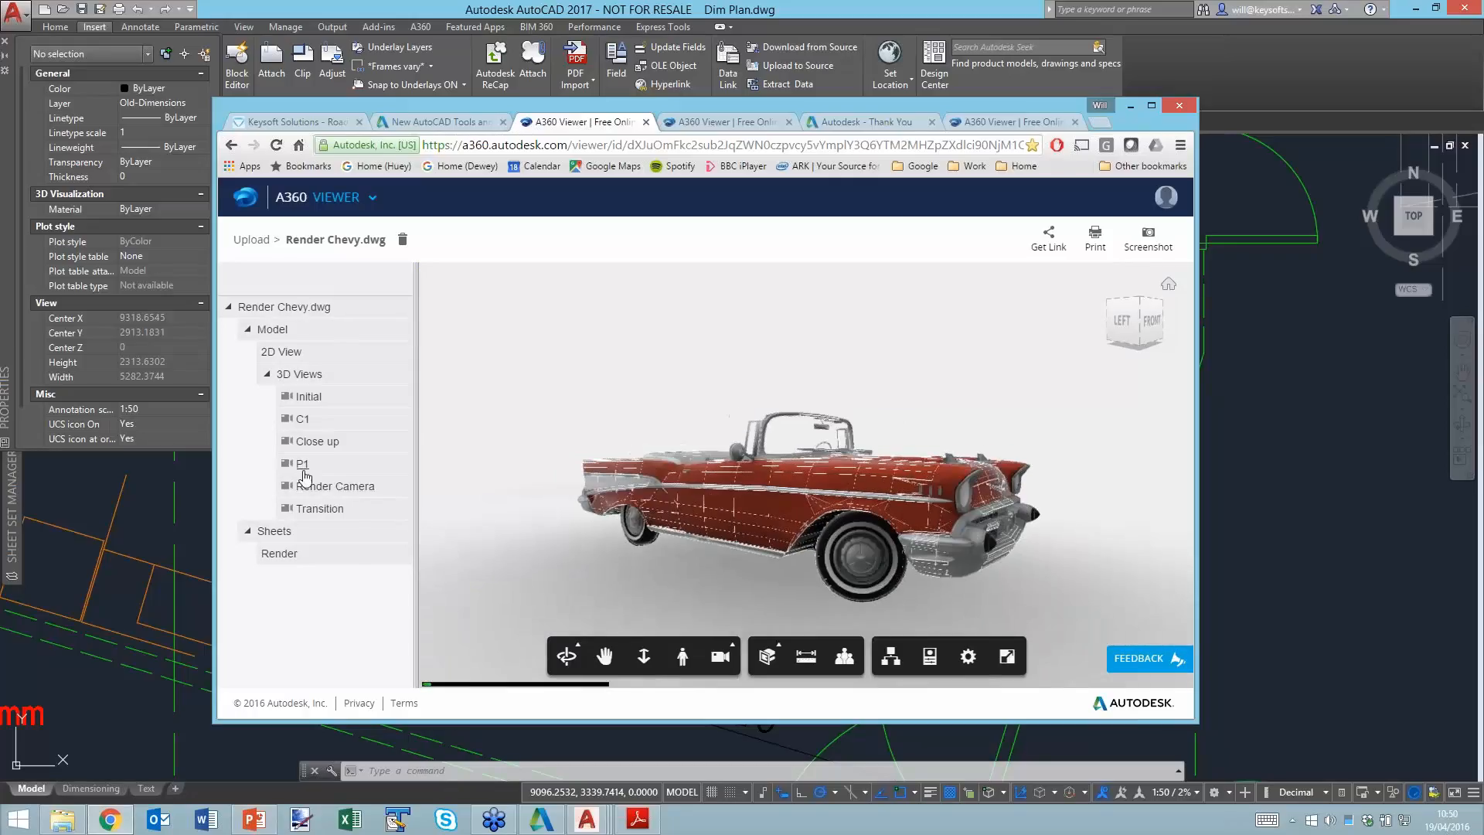
pyautogui.click(323, 510)
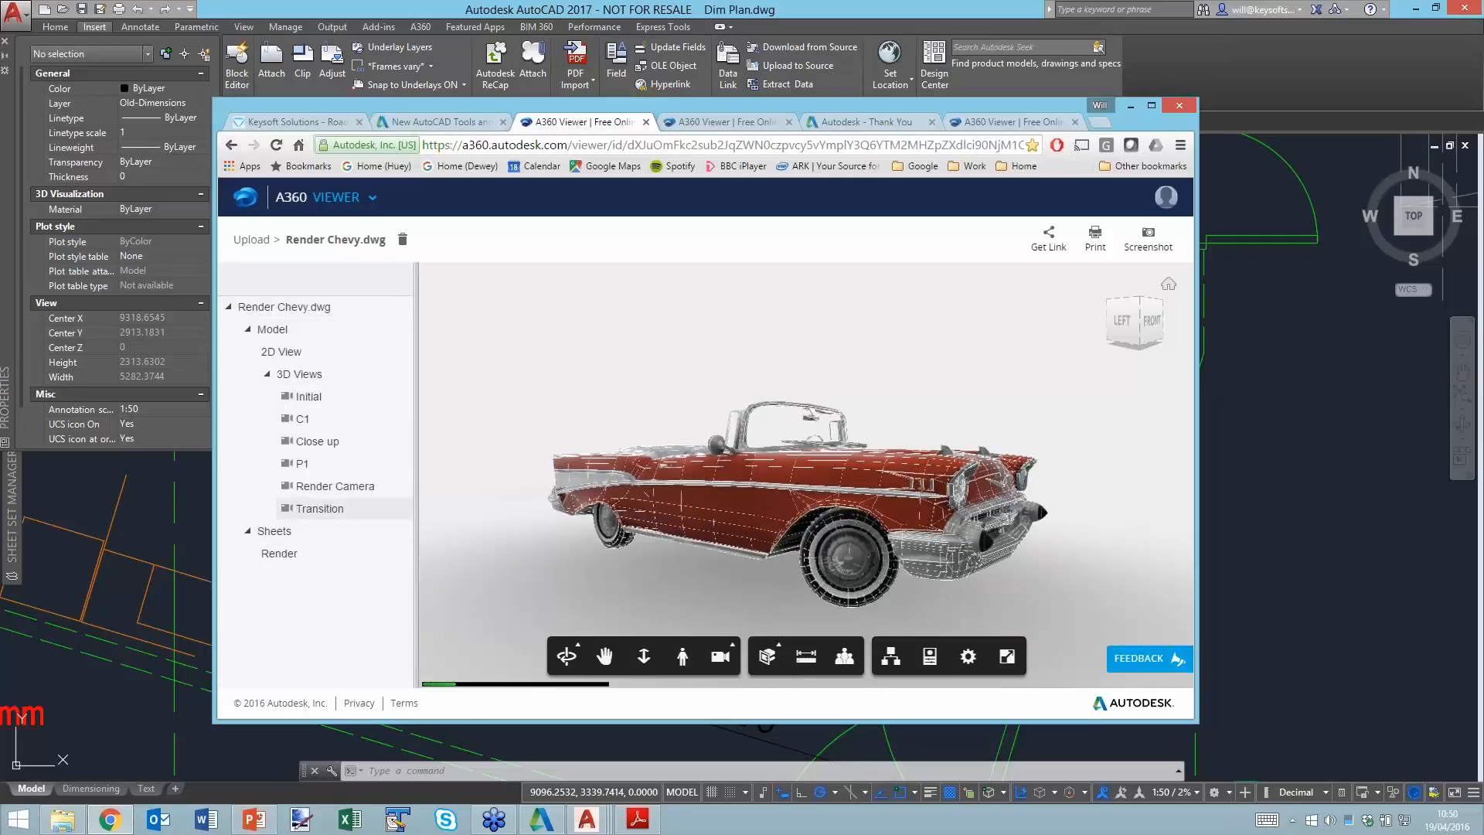
pyautogui.click(308, 396)
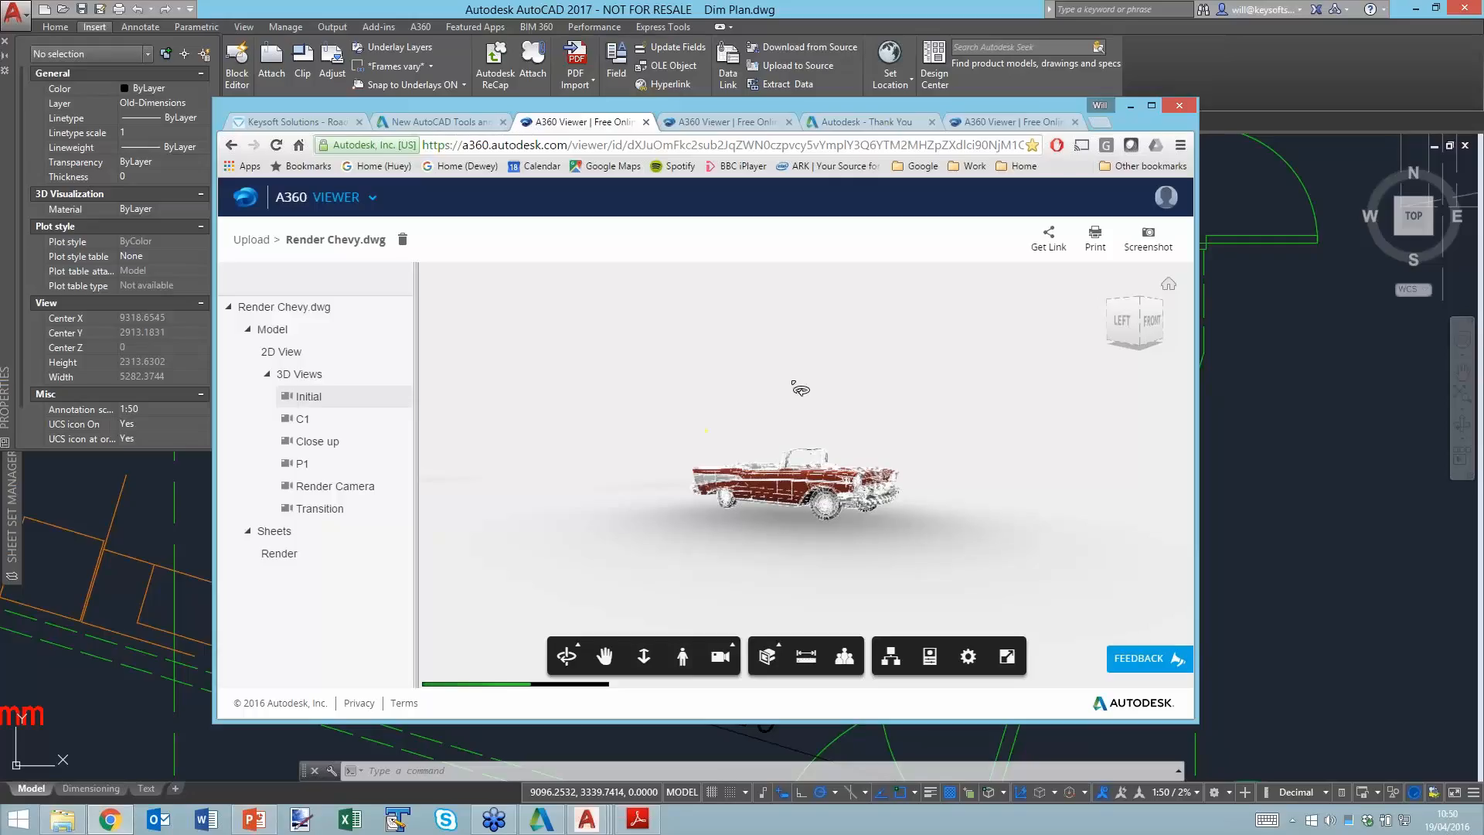
# Switch to Dim Plan.dwg in AutoCAD, bring up the A360 tools and move the Properties palette clear of them.
pyautogui.click(1164, 59)
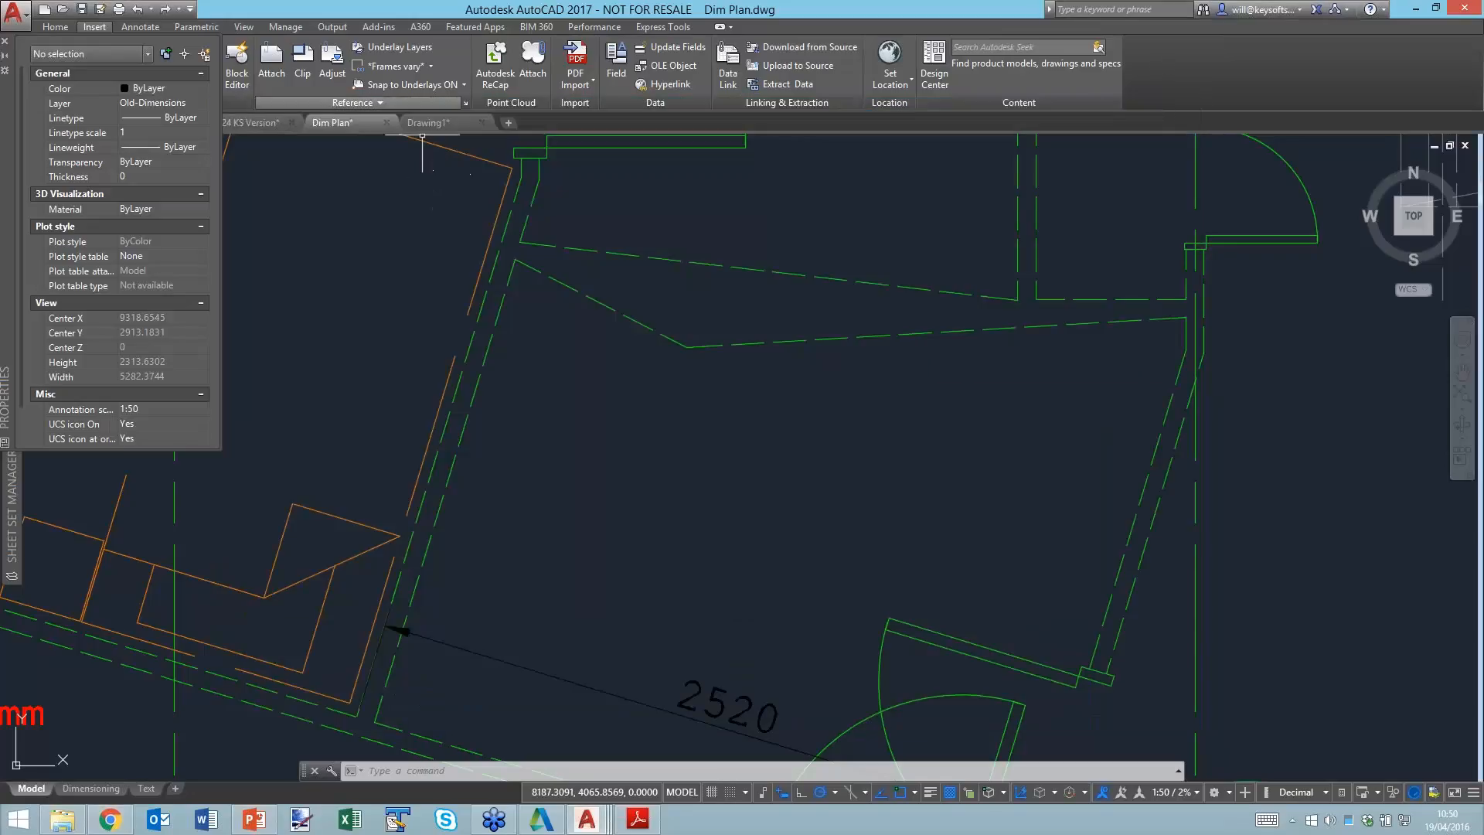
pyautogui.click(421, 28)
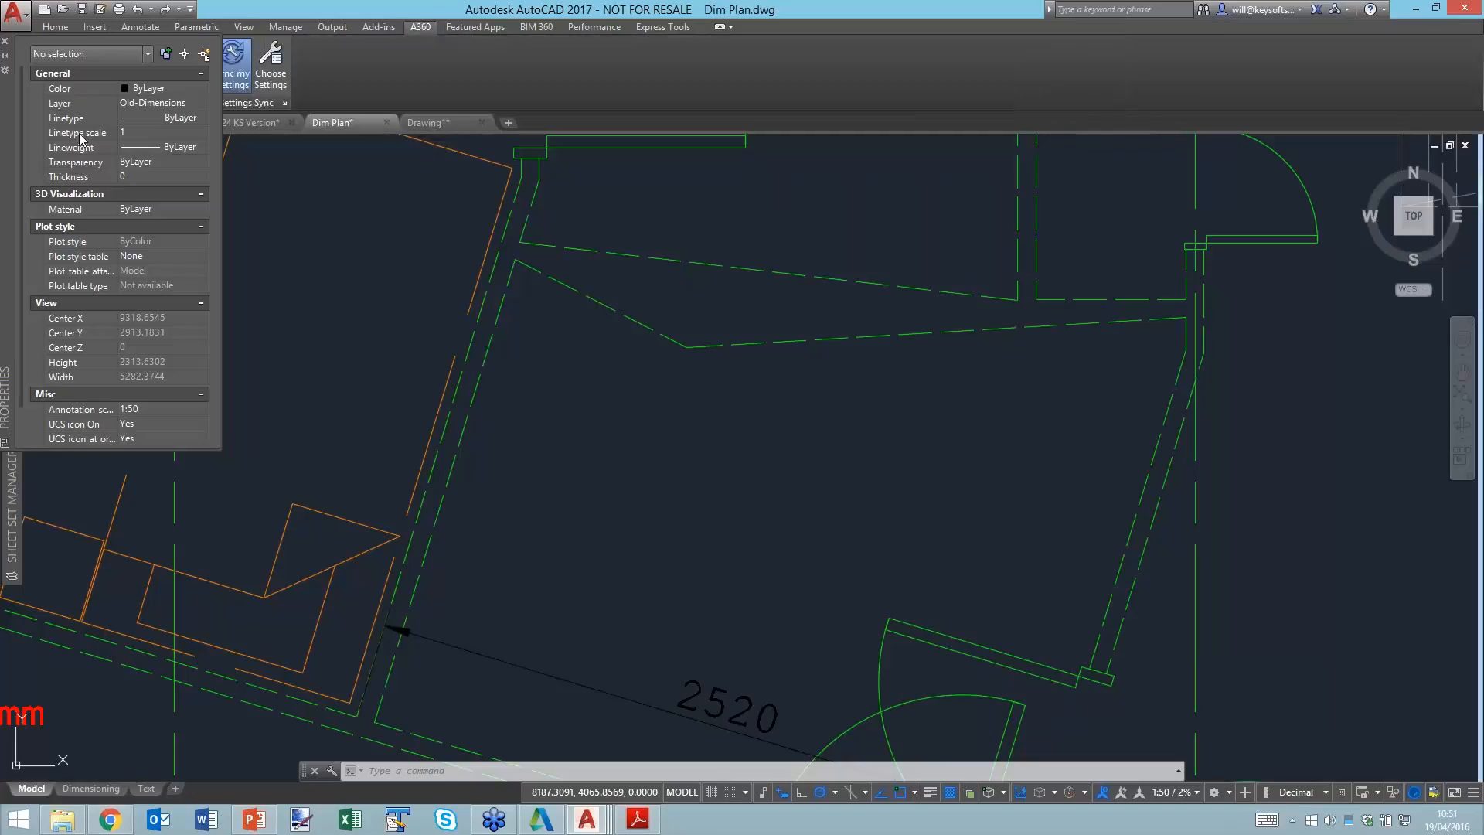
pyautogui.moveTo(8, 156); pyautogui.dragTo(44, 310)
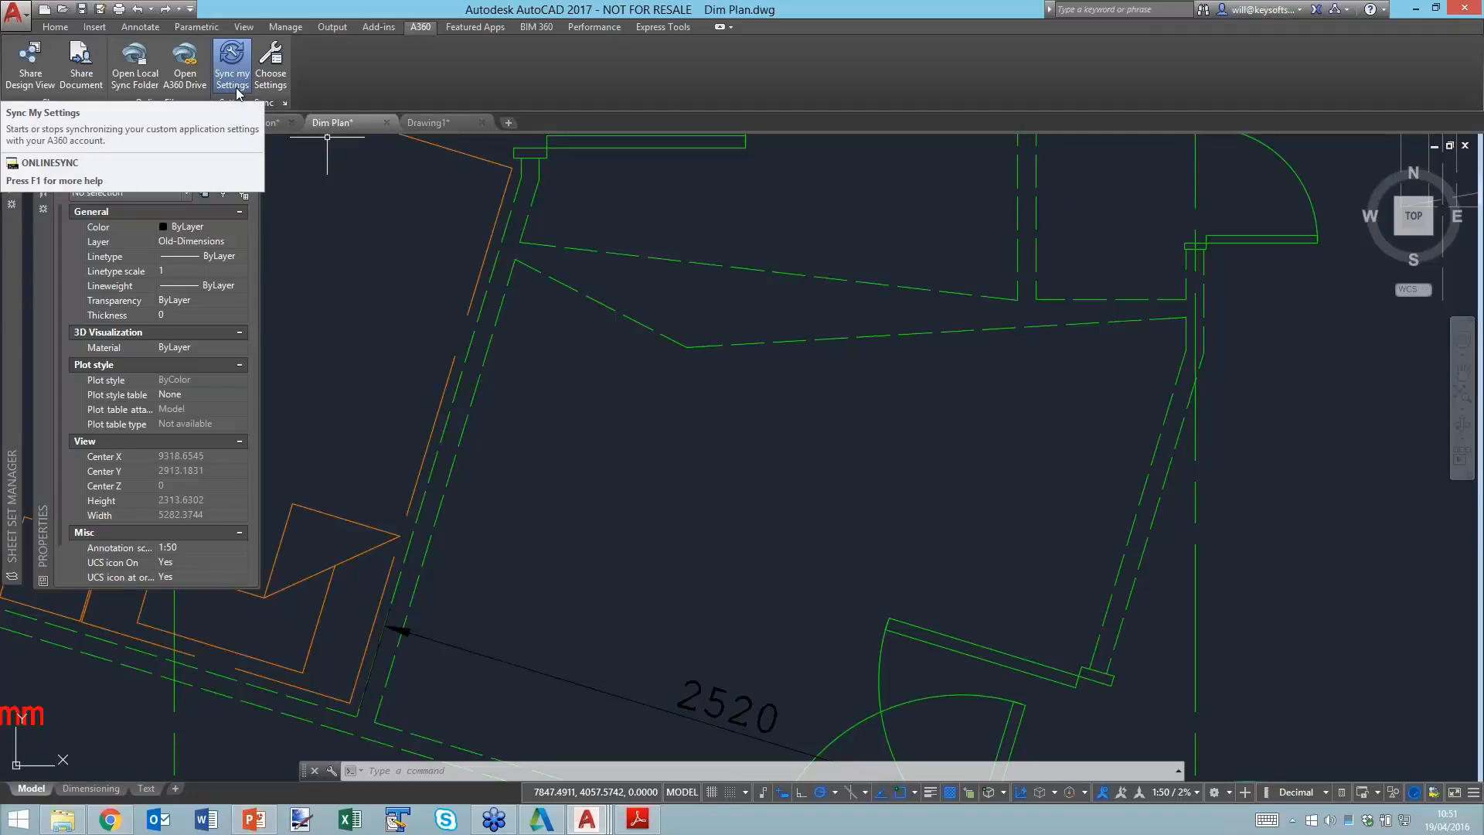
# Add customization files and drawing template files to the selected settings synced with the cloud, and accept the online options.
pyautogui.click(283, 104)
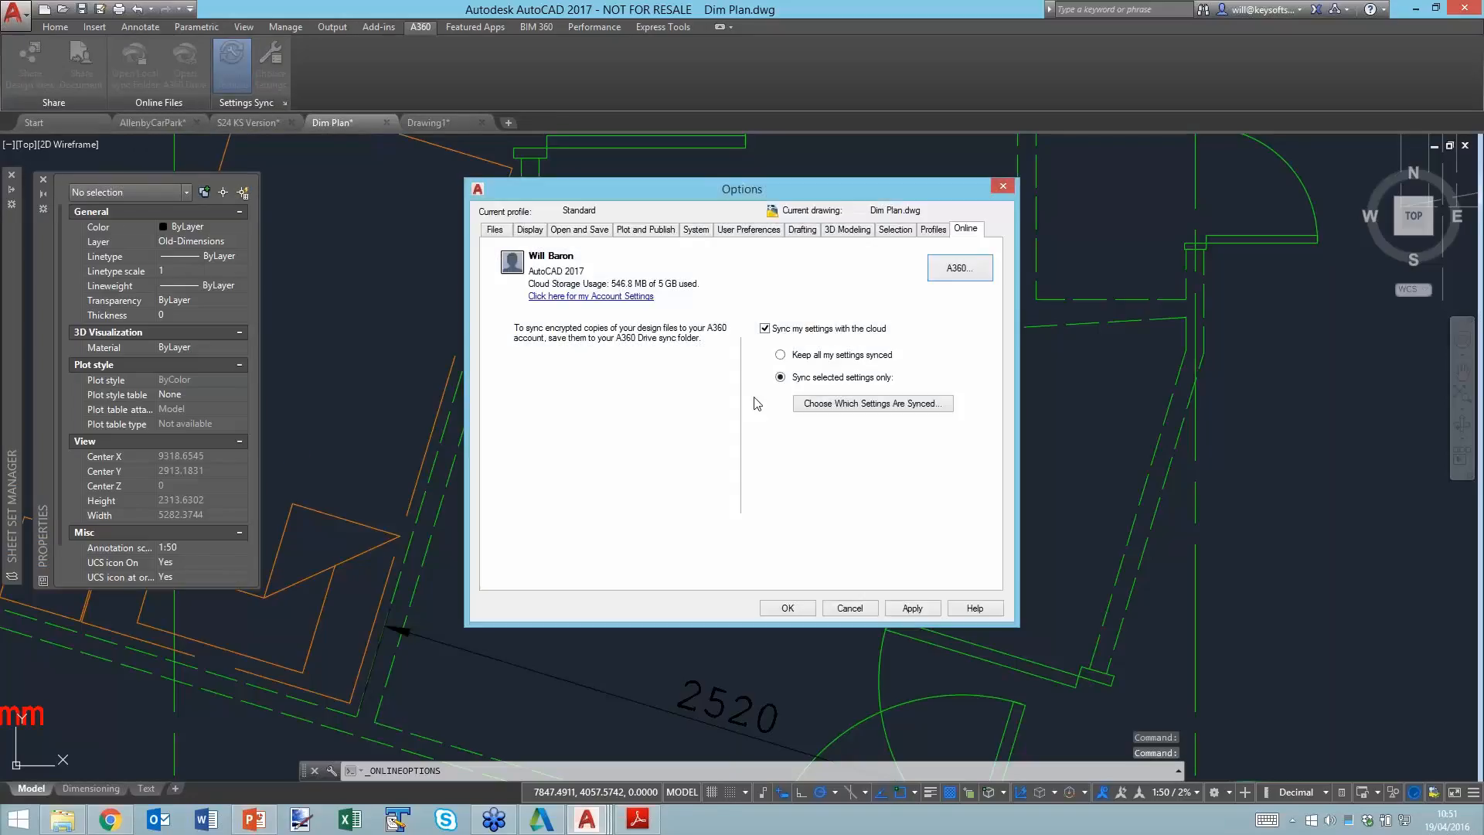
pyautogui.click(851, 405)
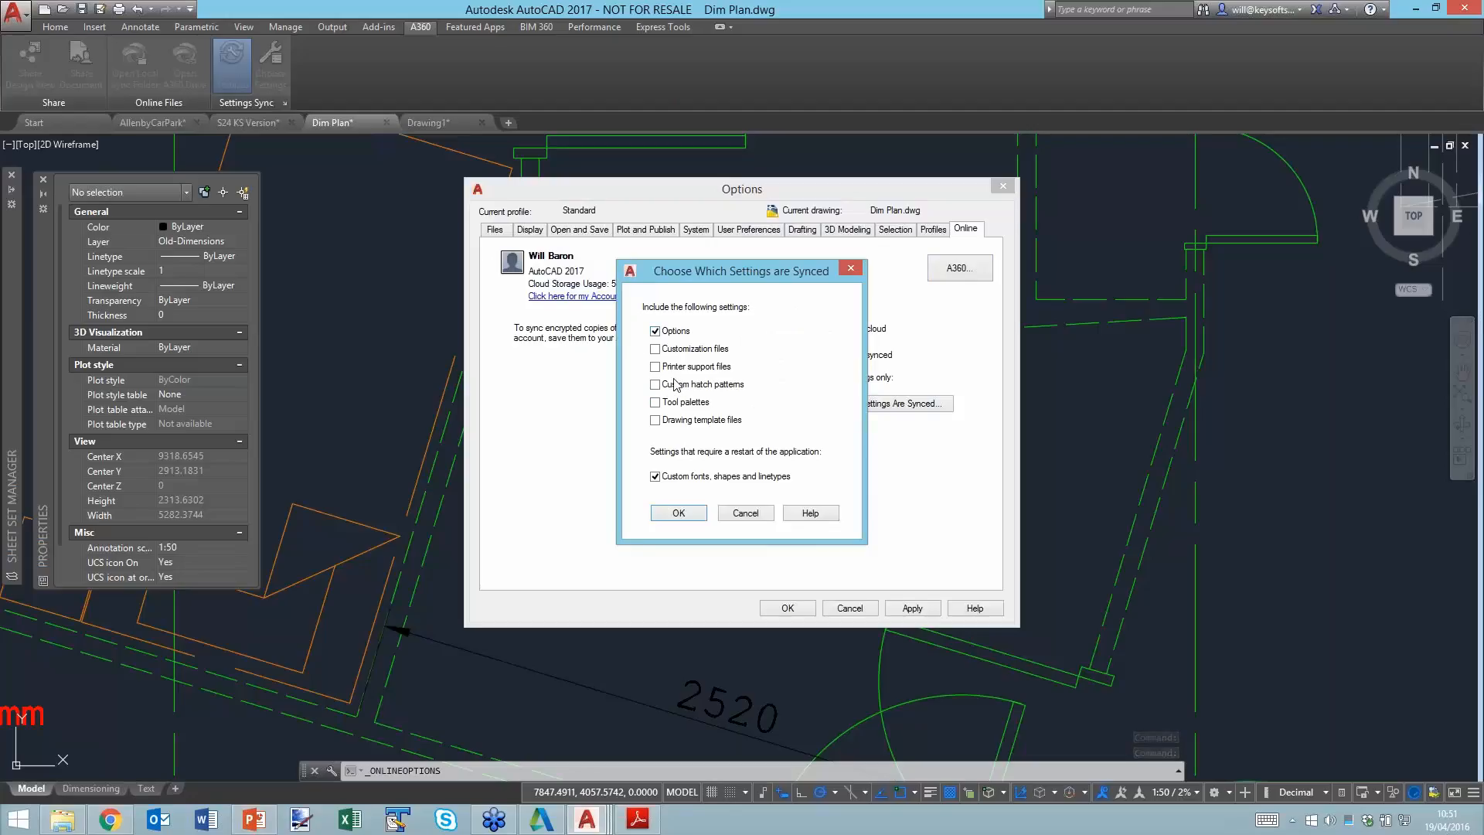
pyautogui.click(655, 350)
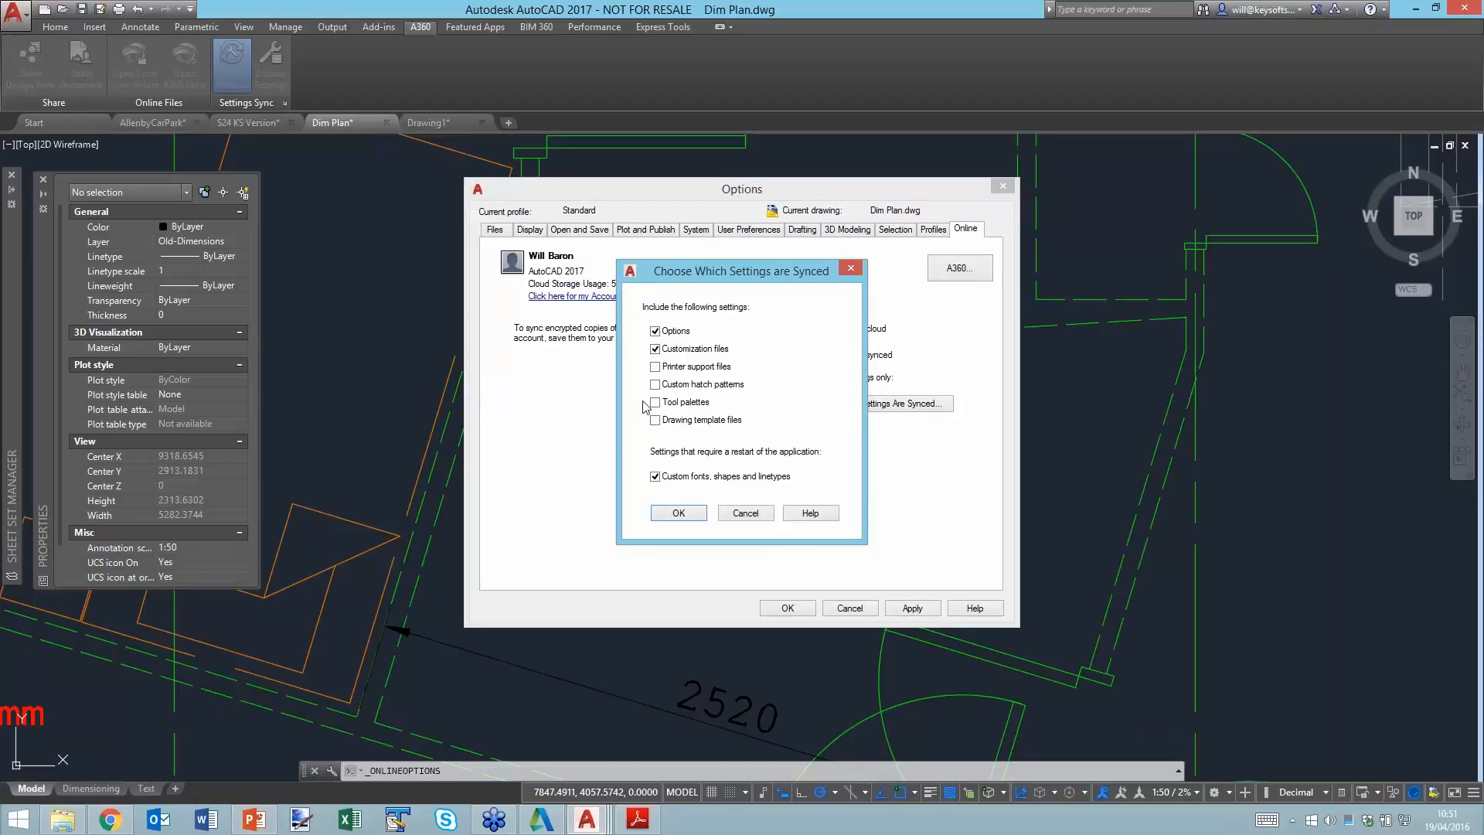
pyautogui.click(656, 422)
pyautogui.click(678, 513)
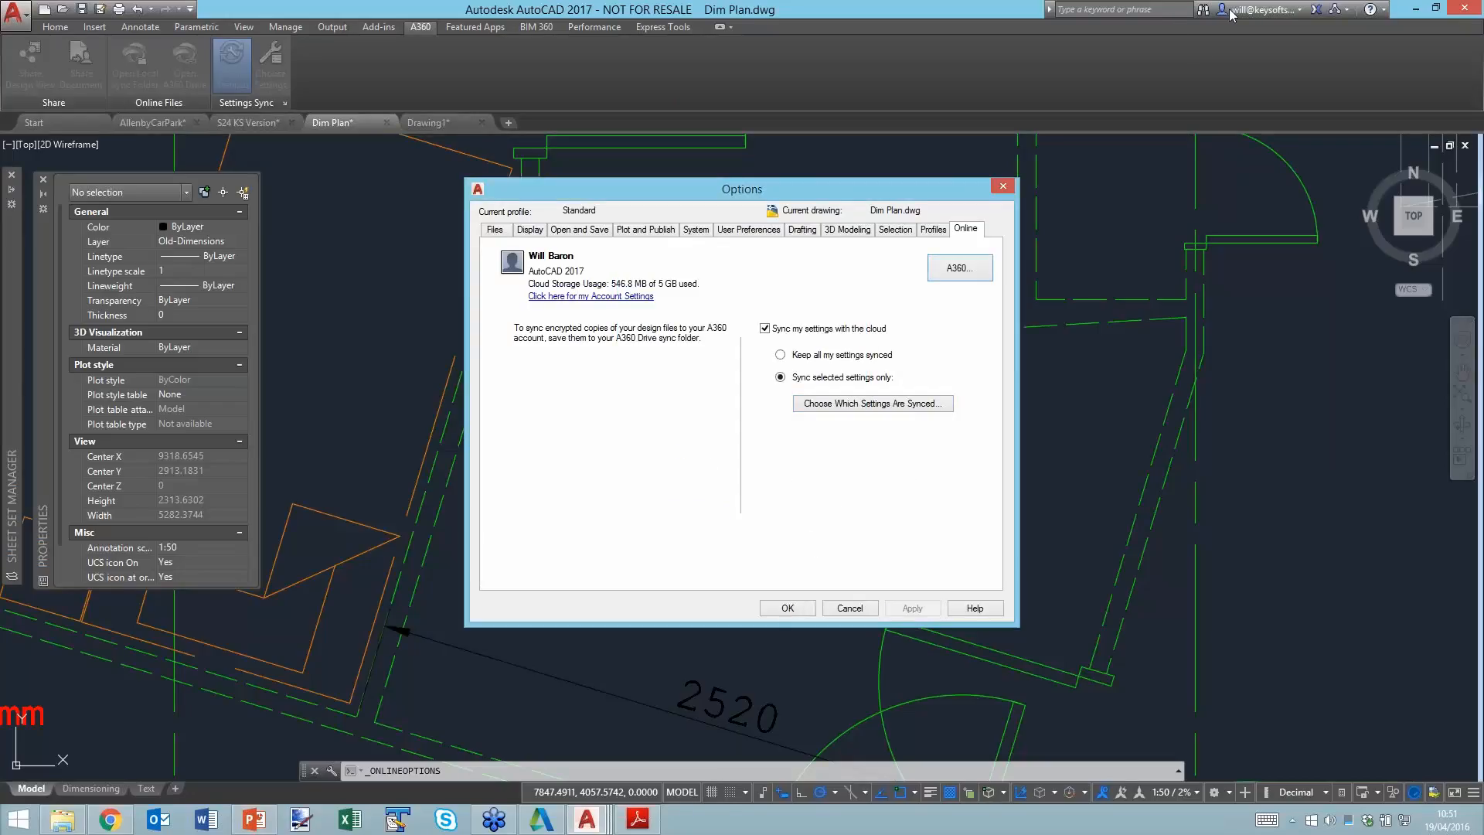
pyautogui.press('Return')
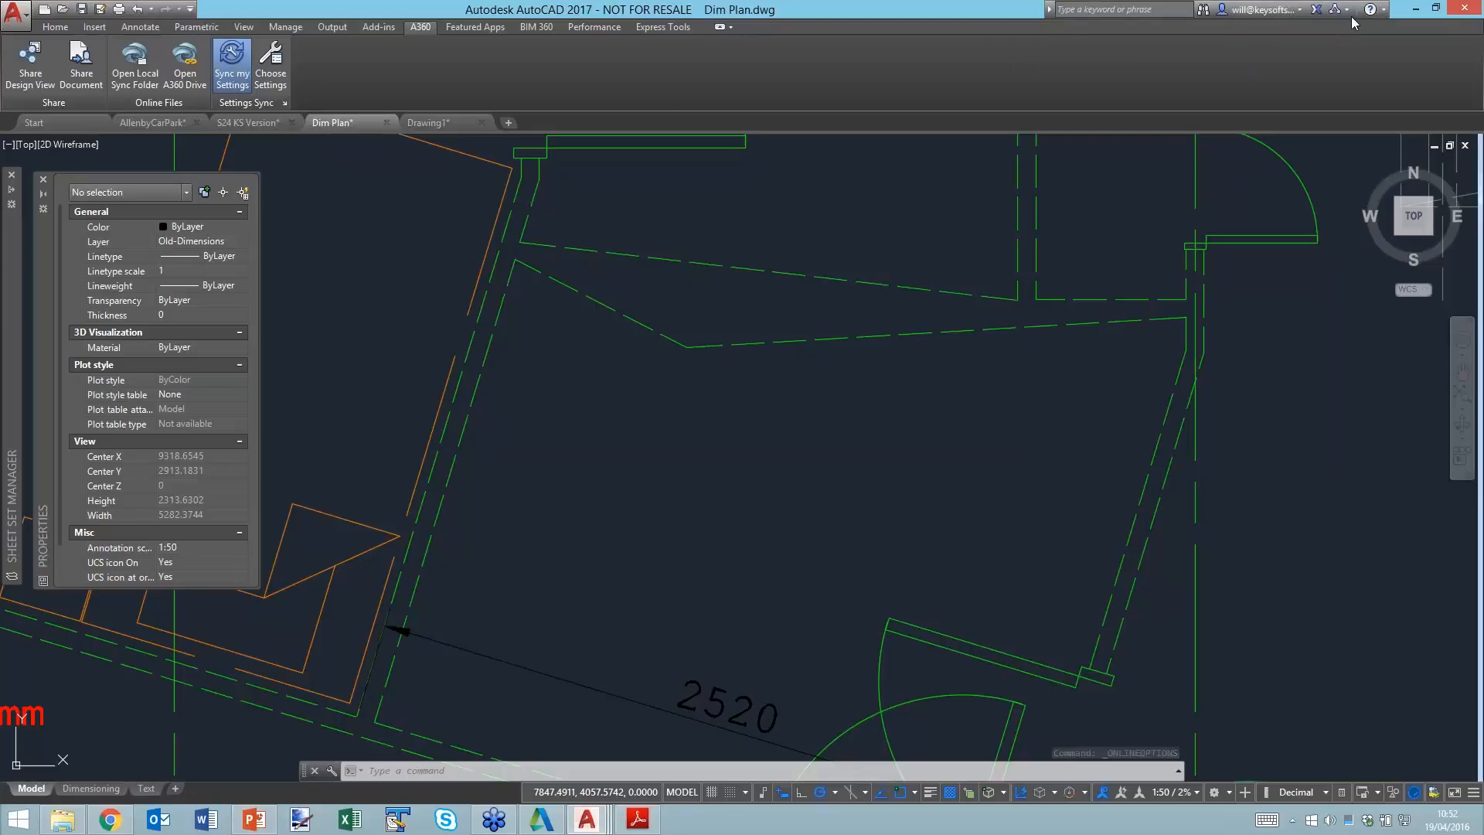
pyautogui.click(1384, 9)
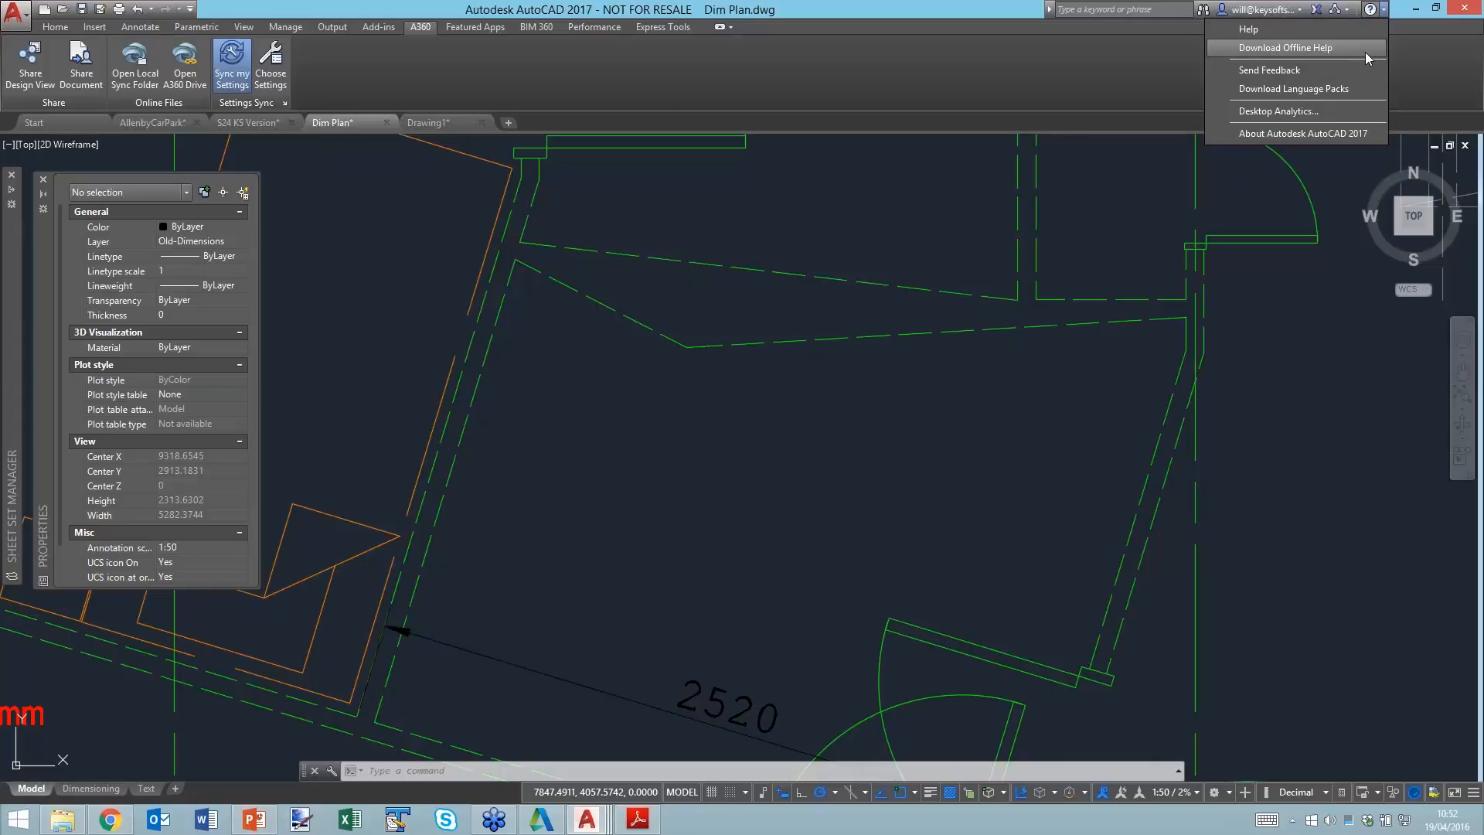
pyautogui.click(1175, 63)
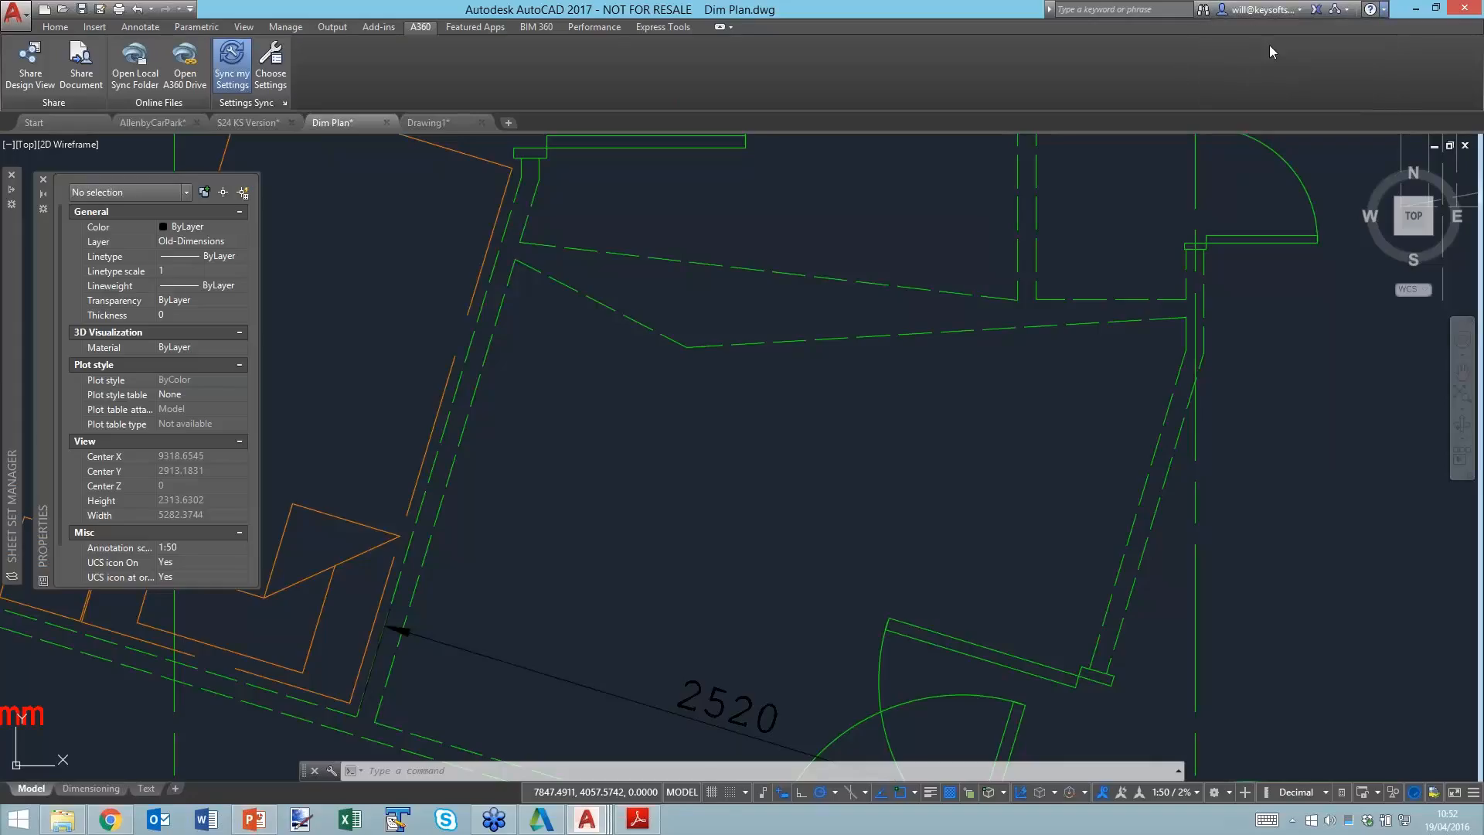
pyautogui.click(1301, 10)
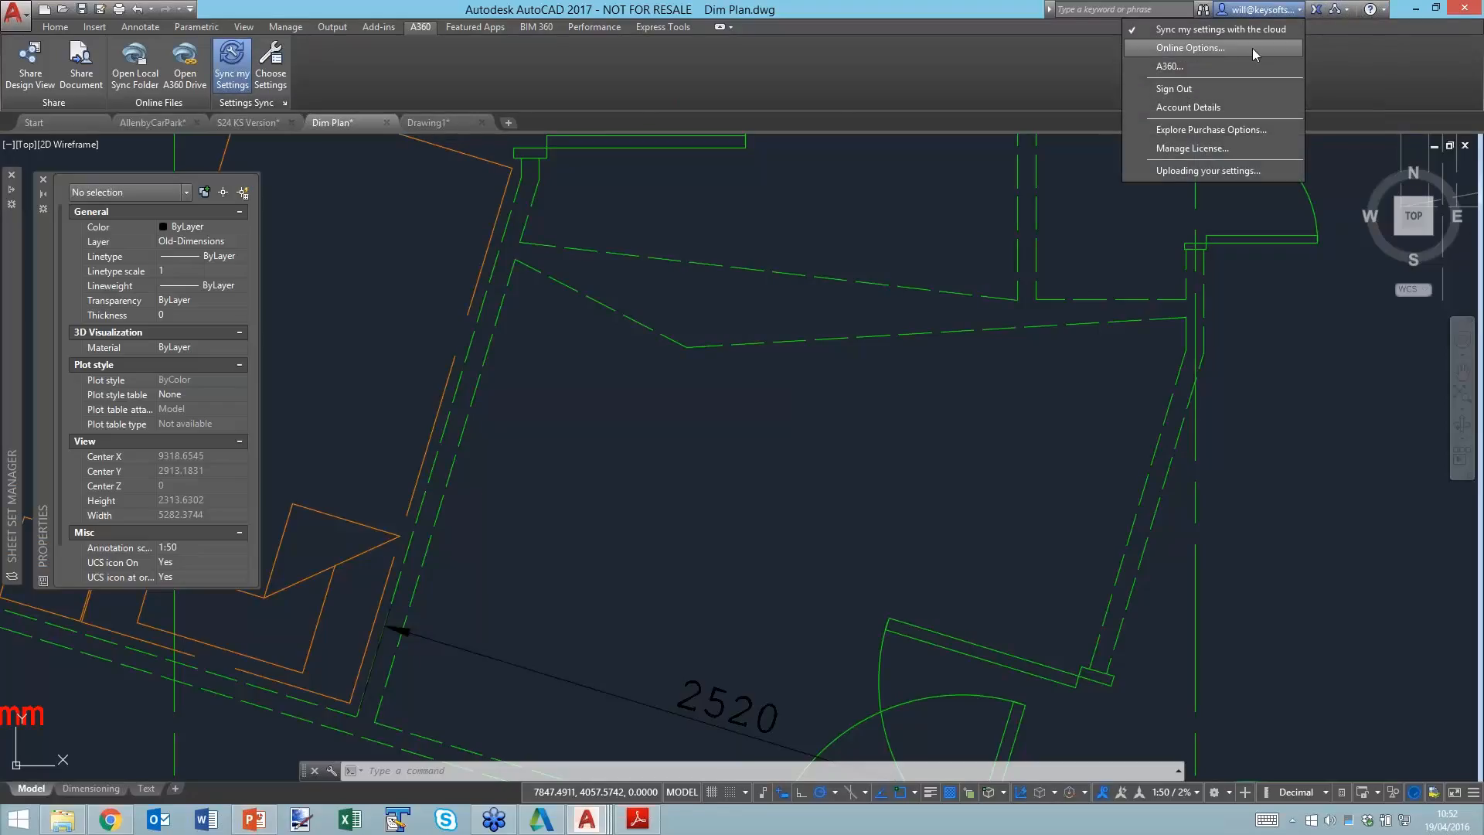
pyautogui.click(1019, 75)
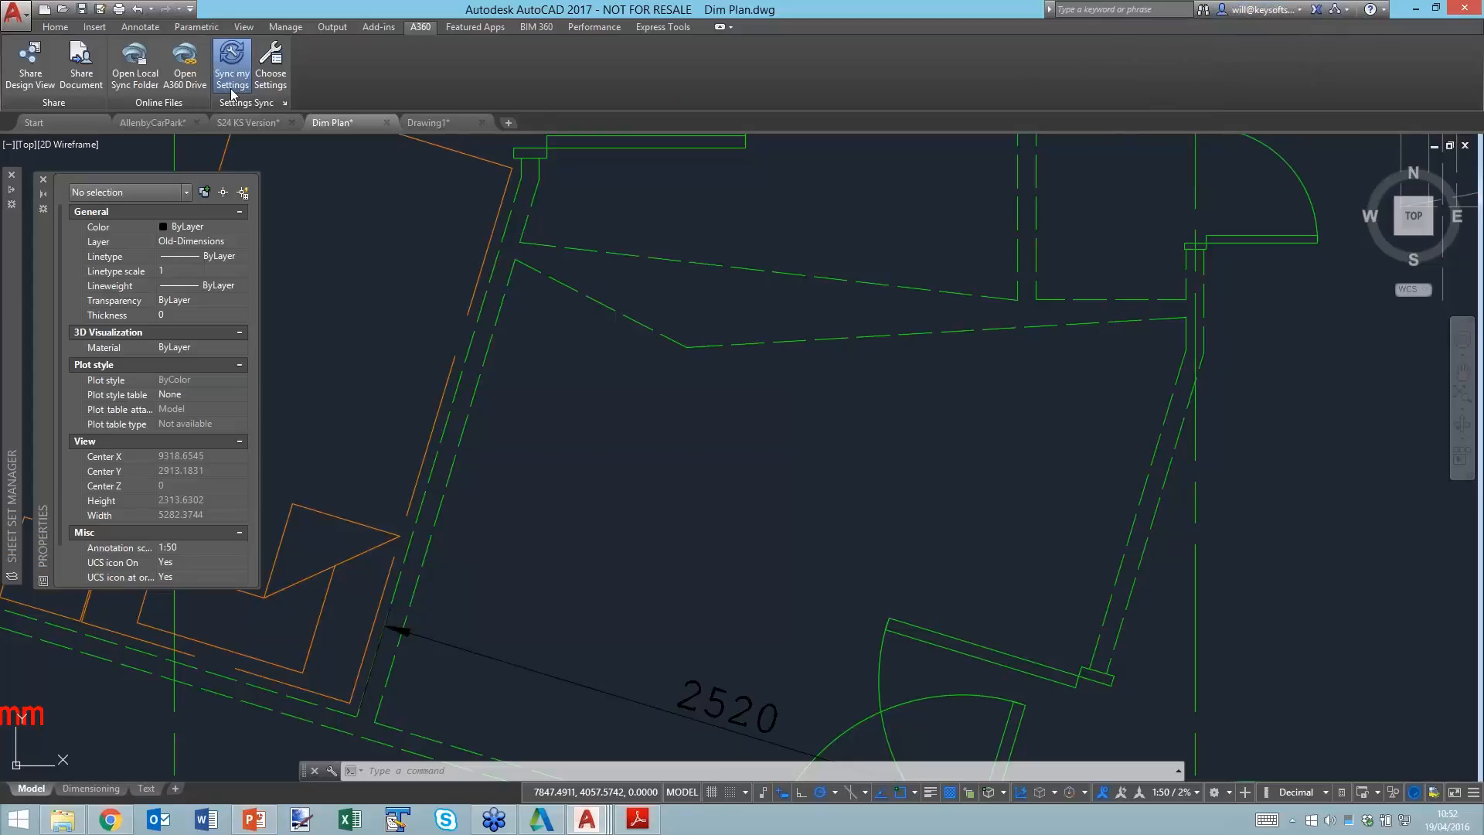
# Open A360 Drive in a maximized browser window and sort the cloud documents by Last Modified.
pyautogui.click(186, 73)
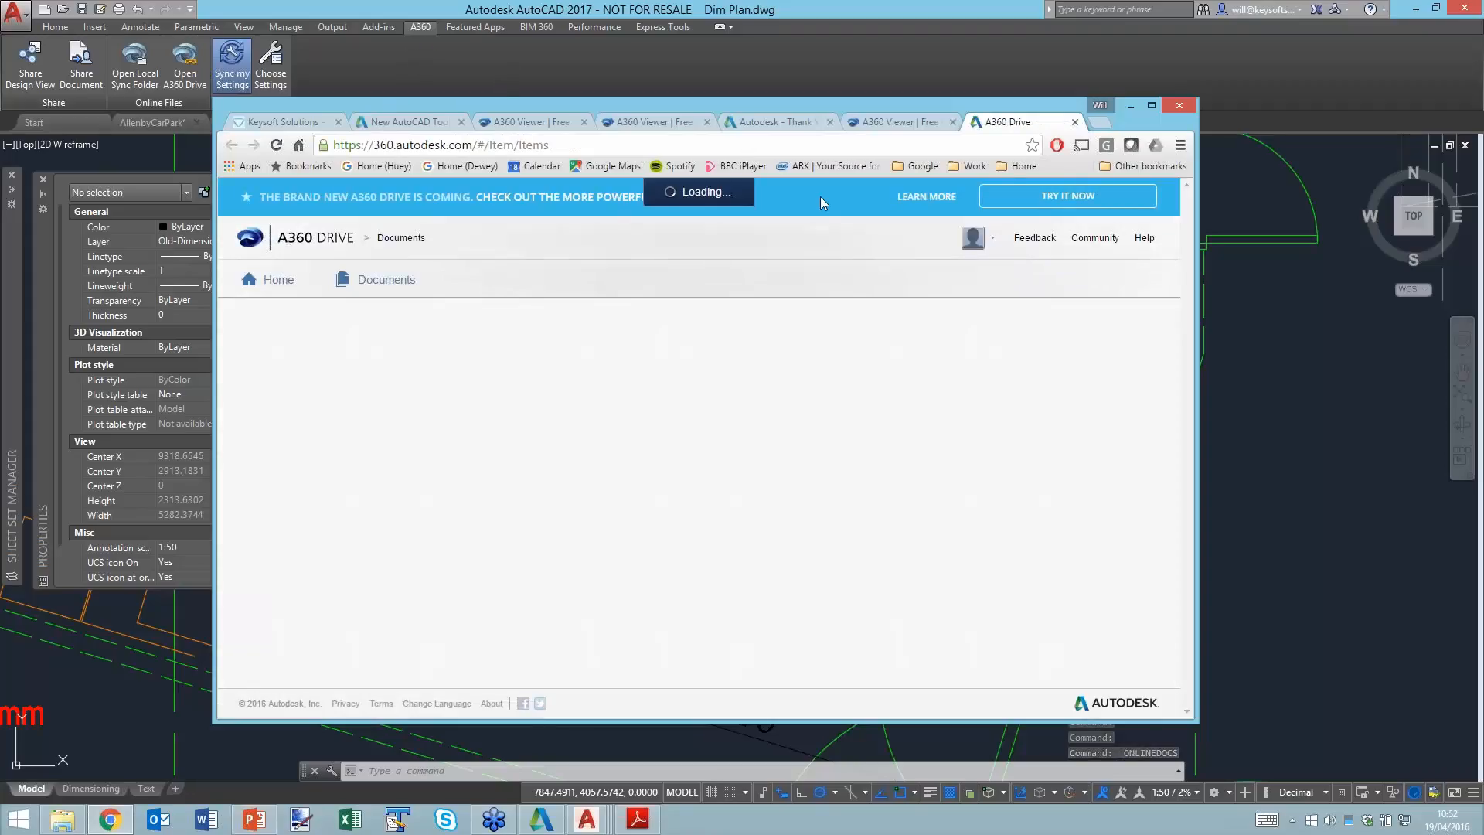
pyautogui.click(1153, 109)
pyautogui.click(515, 224)
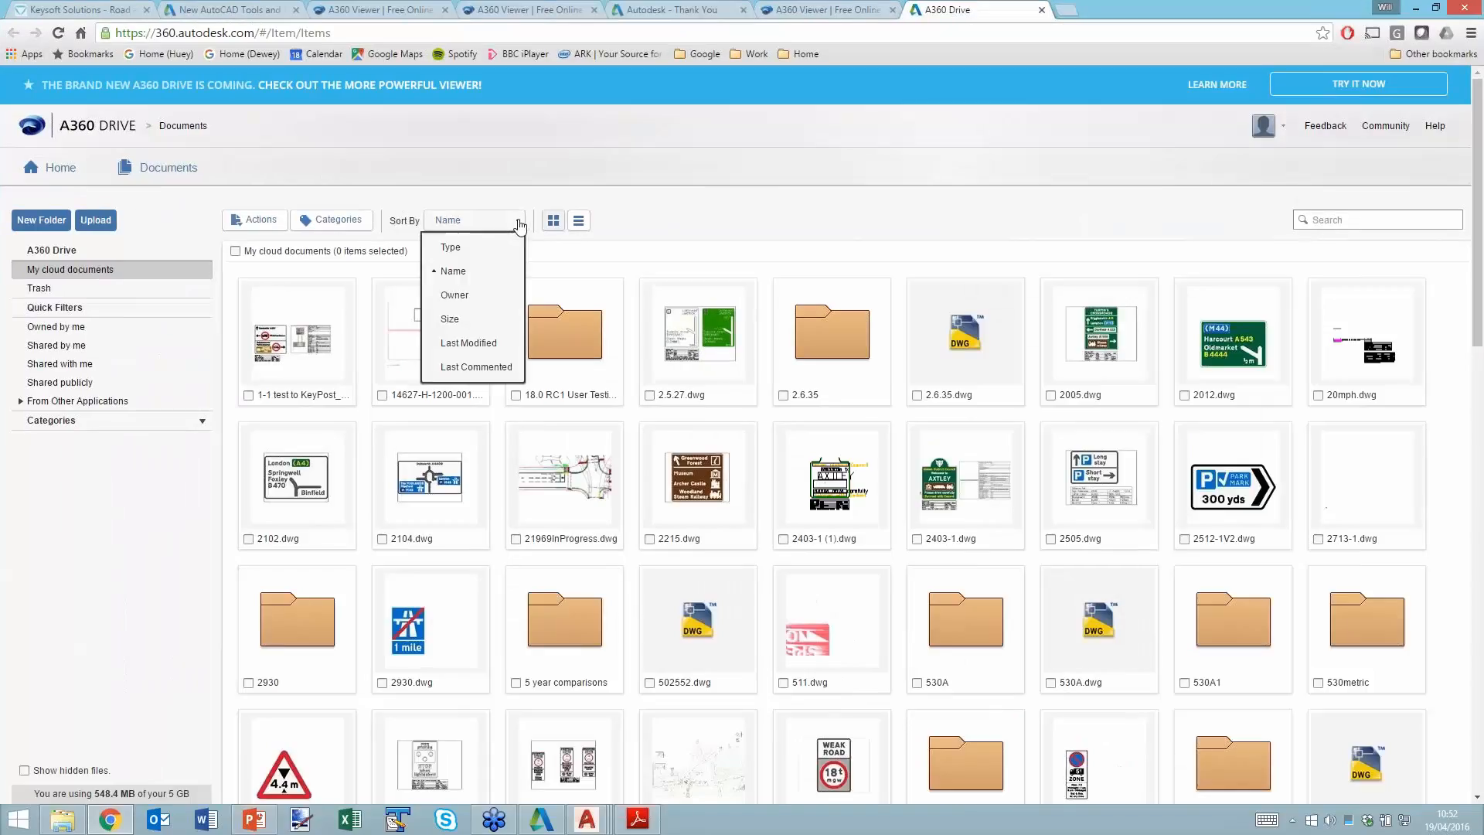
pyautogui.click(489, 339)
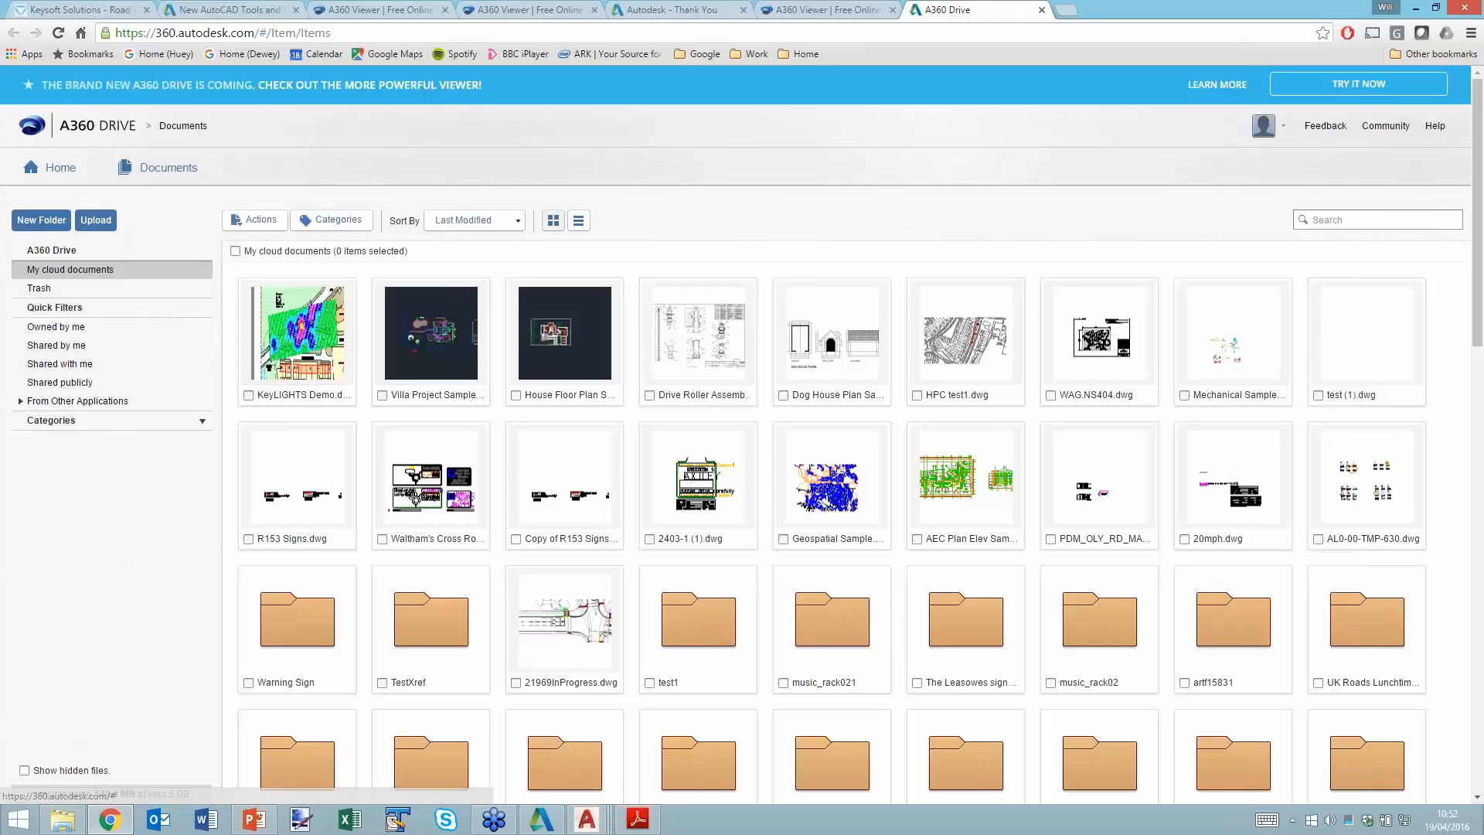
# Return to AutoCAD and check the details of the KeyLIGHTS Demo - Layout1 sheet in the Sheet Set Manager.
pyautogui.click(1415, 9)
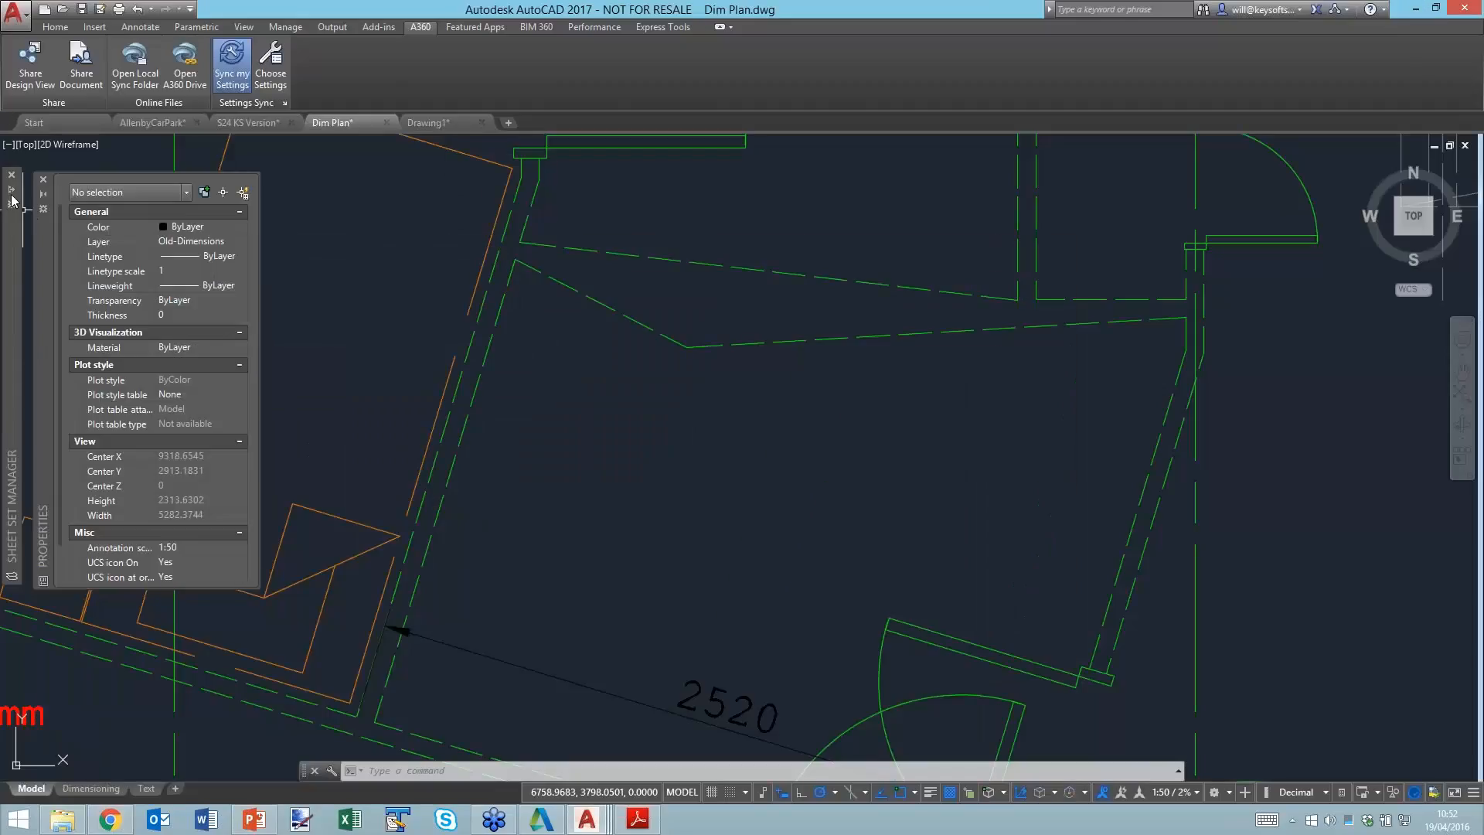
pyautogui.moveTo(12, 197)
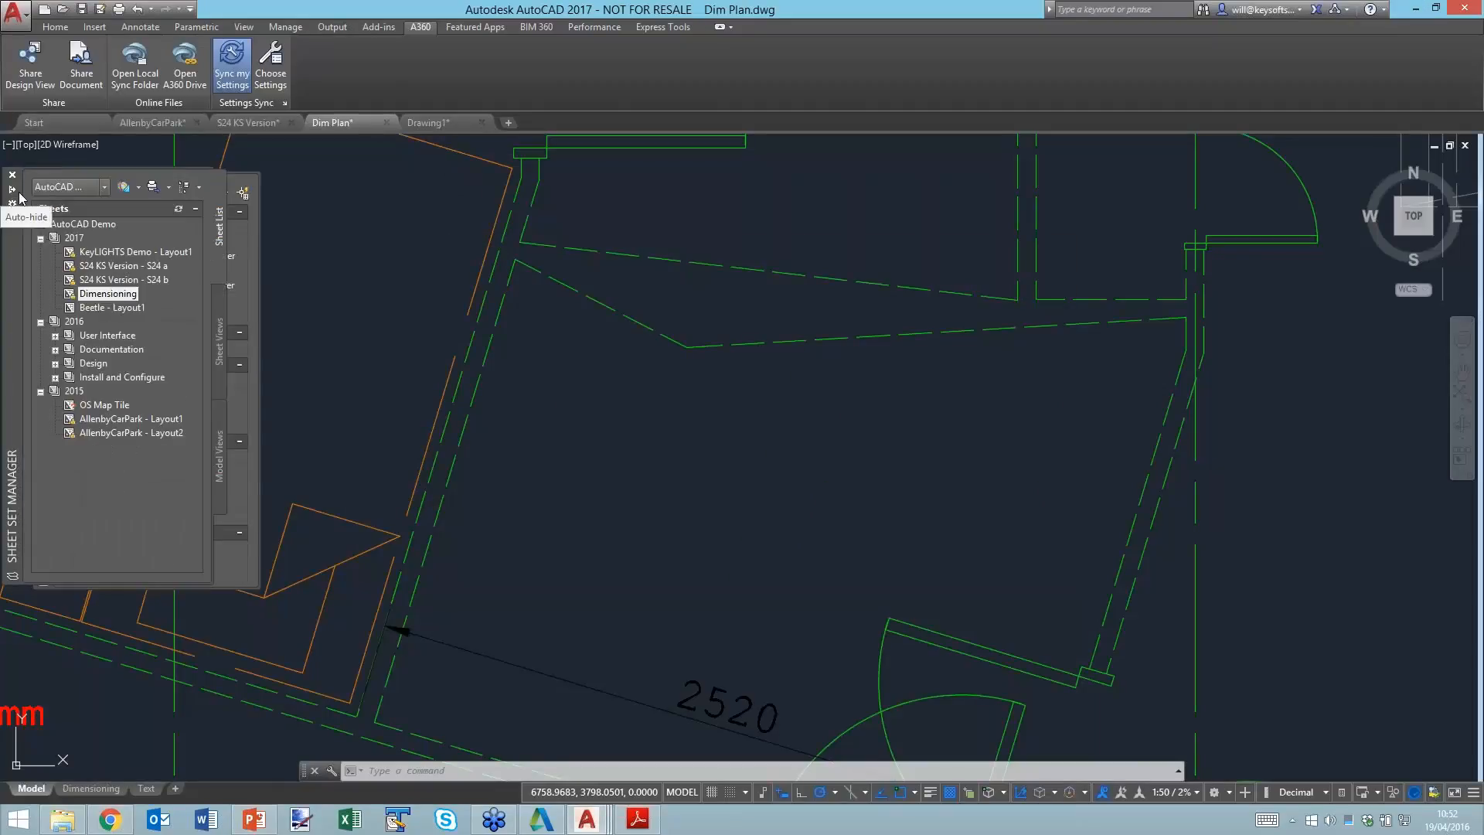
pyautogui.moveTo(136, 256)
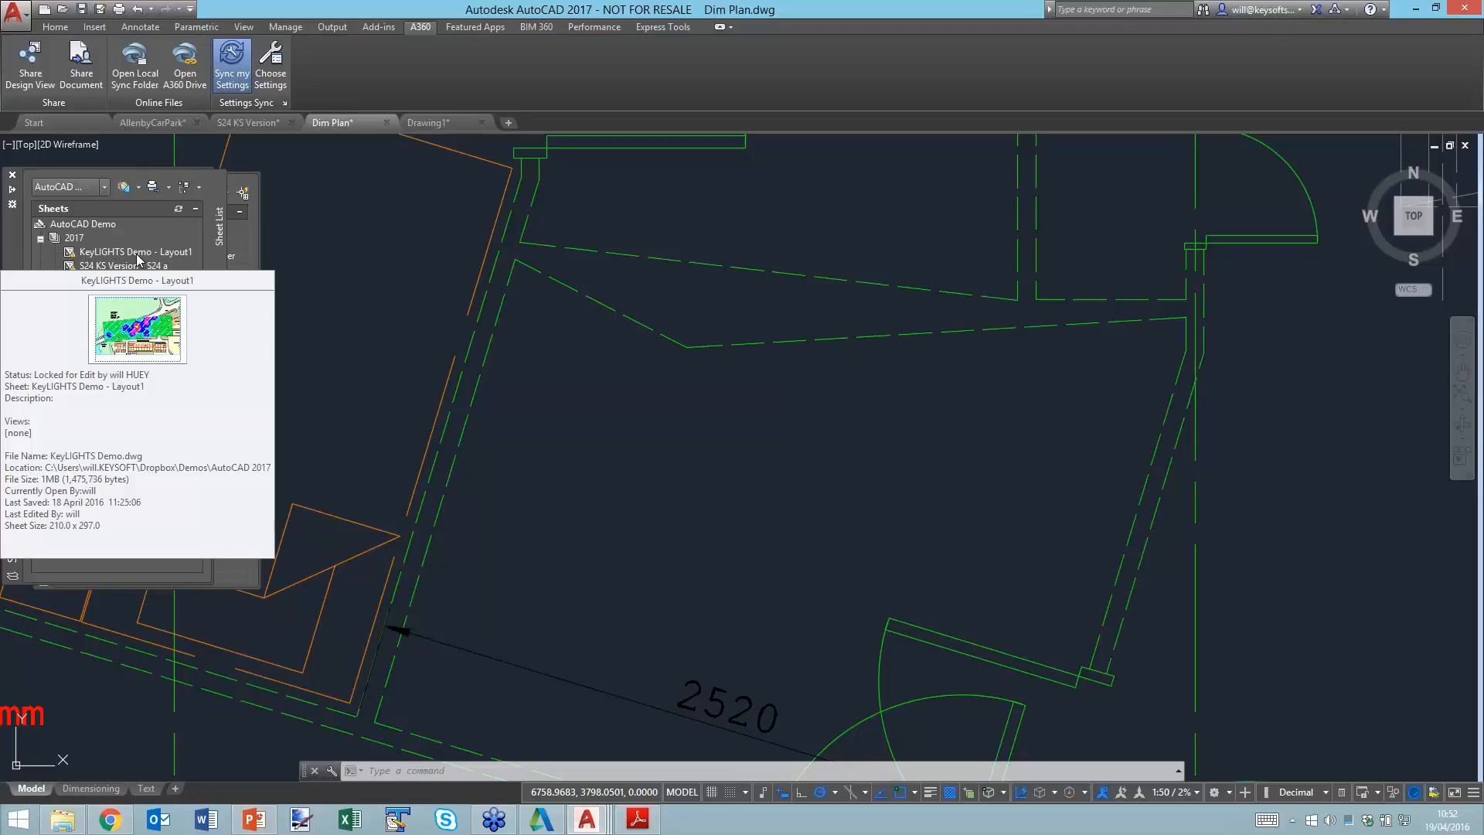
# Look through the Feature Videos on the Learn page of the Start tab.
pyautogui.click(66, 124)
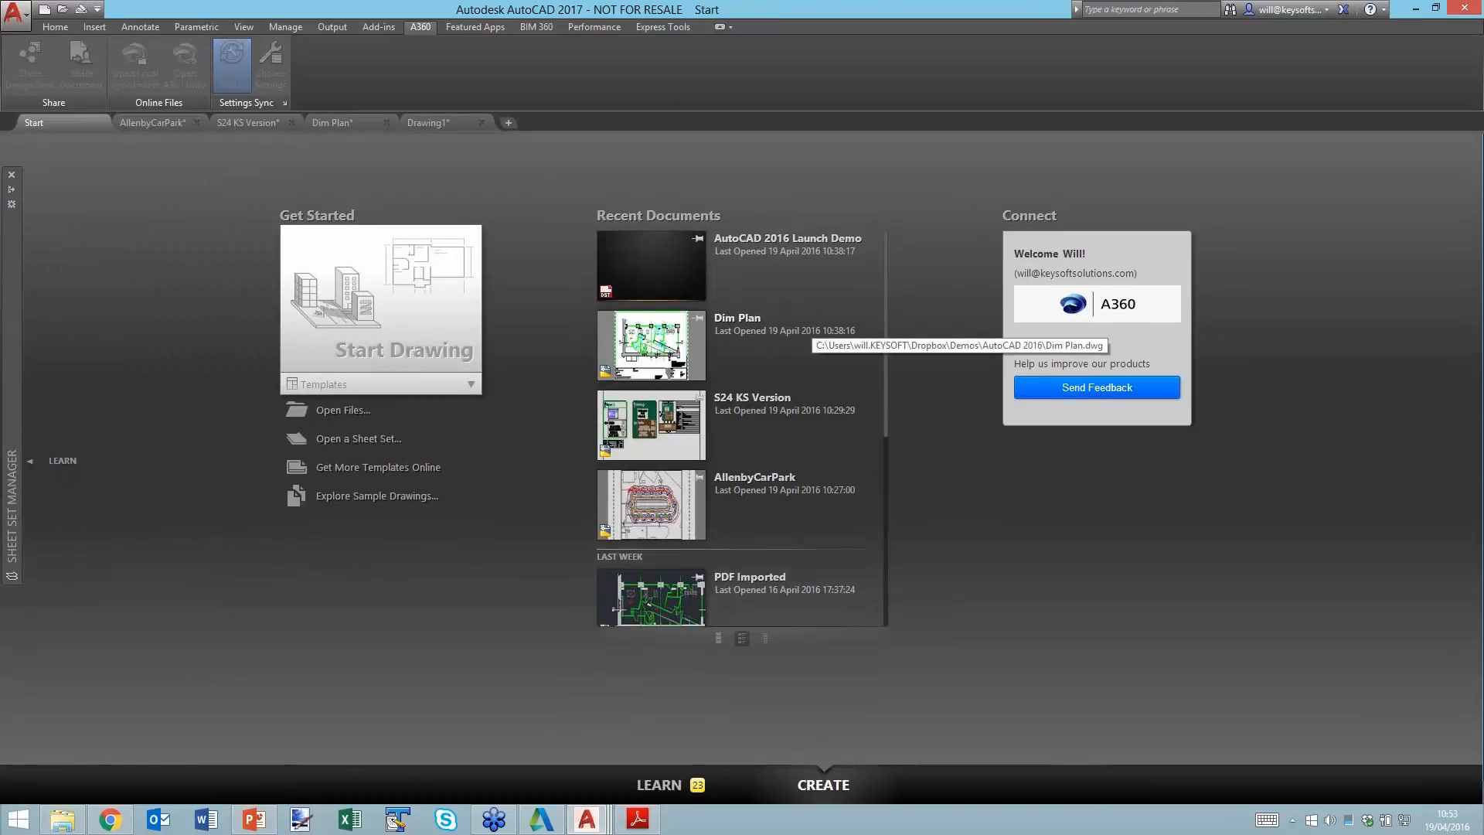
pyautogui.click(684, 784)
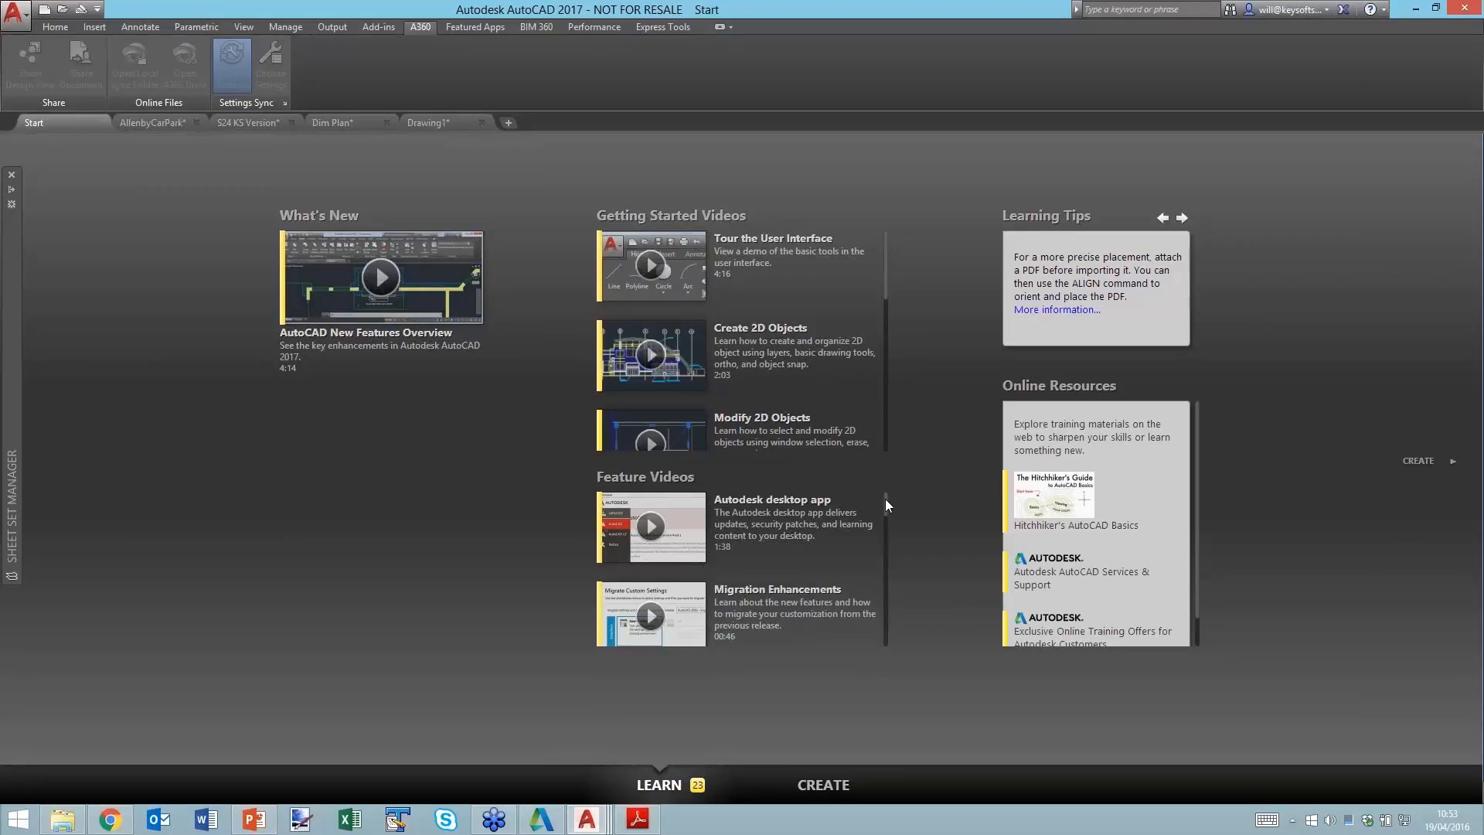
pyautogui.moveTo(886, 504); pyautogui.dragTo(890, 549)
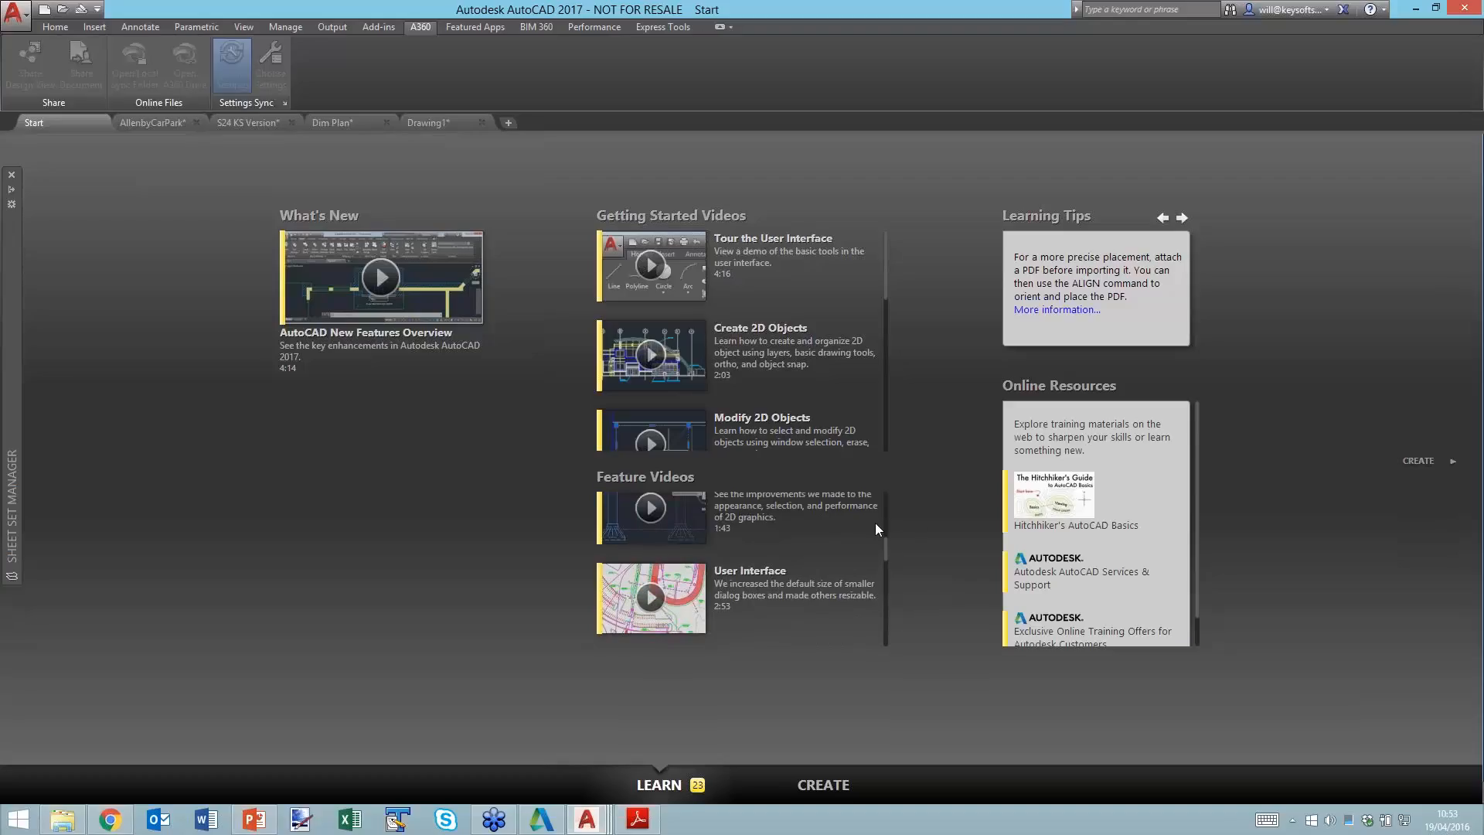
# Switch to Chrome, search Google for Lynn Allen in a new tab, and view Lynn Allen's Blog.
pyautogui.click(131, 808)
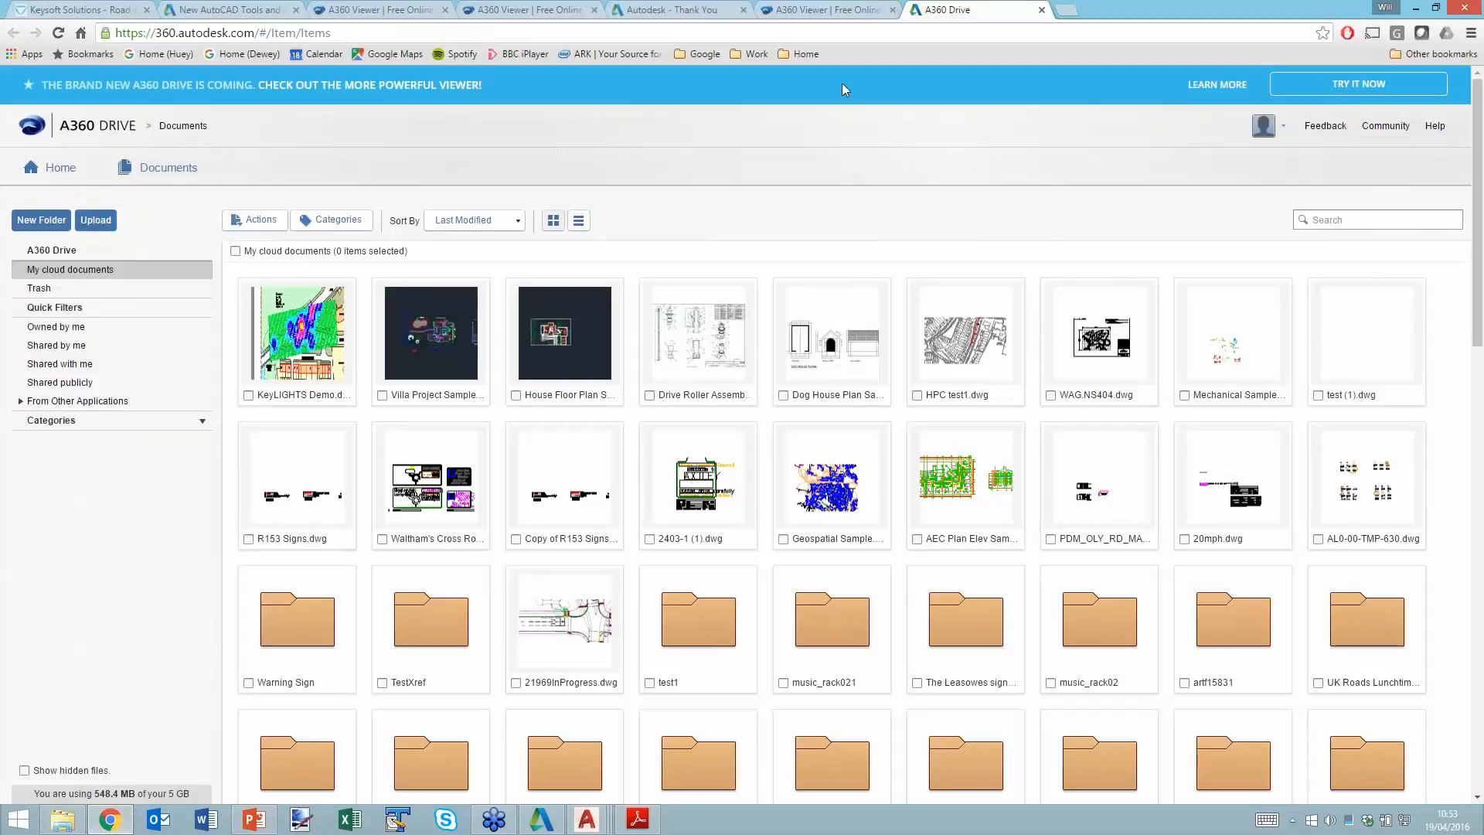
pyautogui.click(1067, 11)
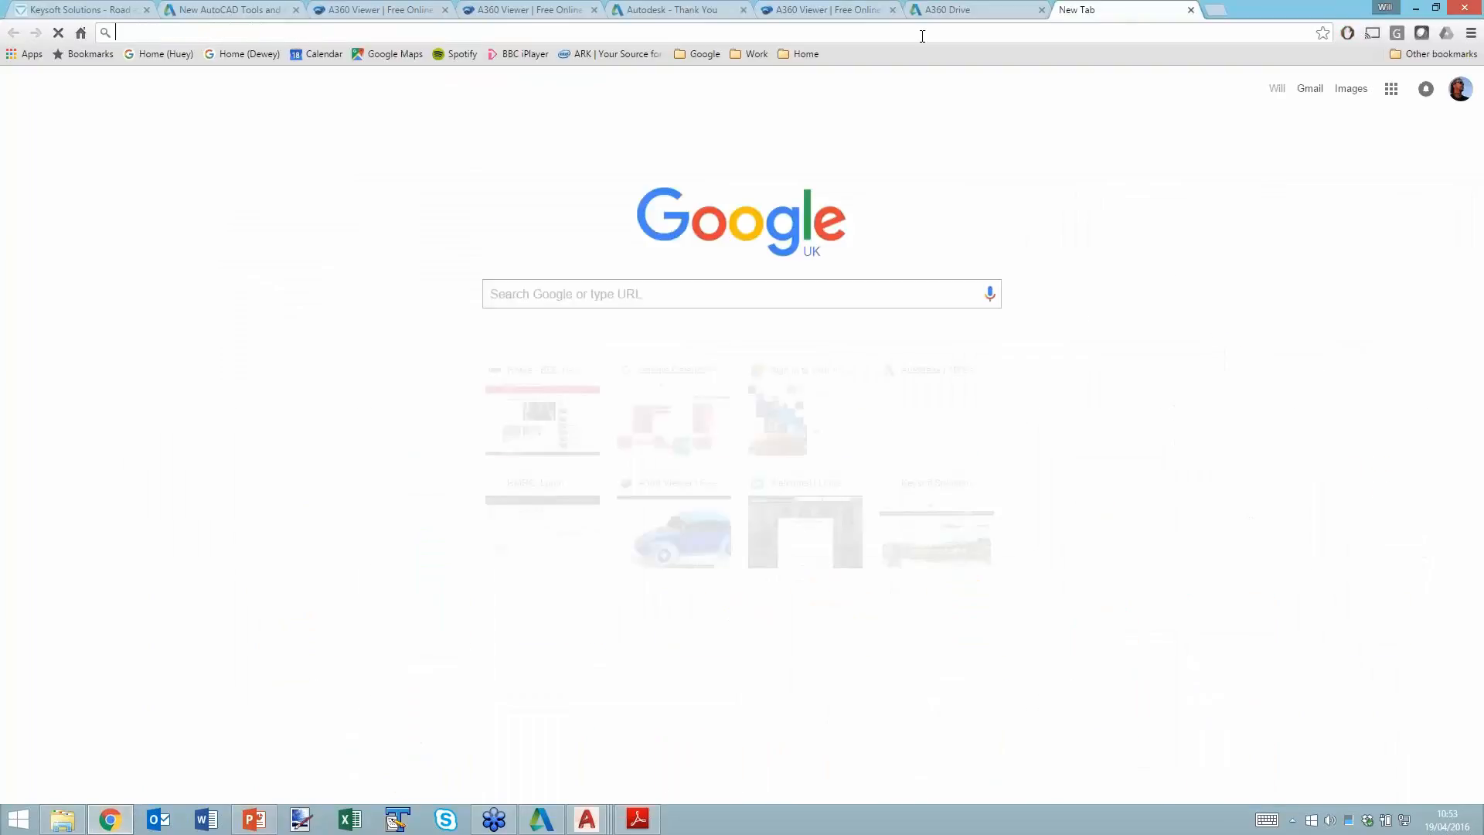
pyautogui.write('lynn ')
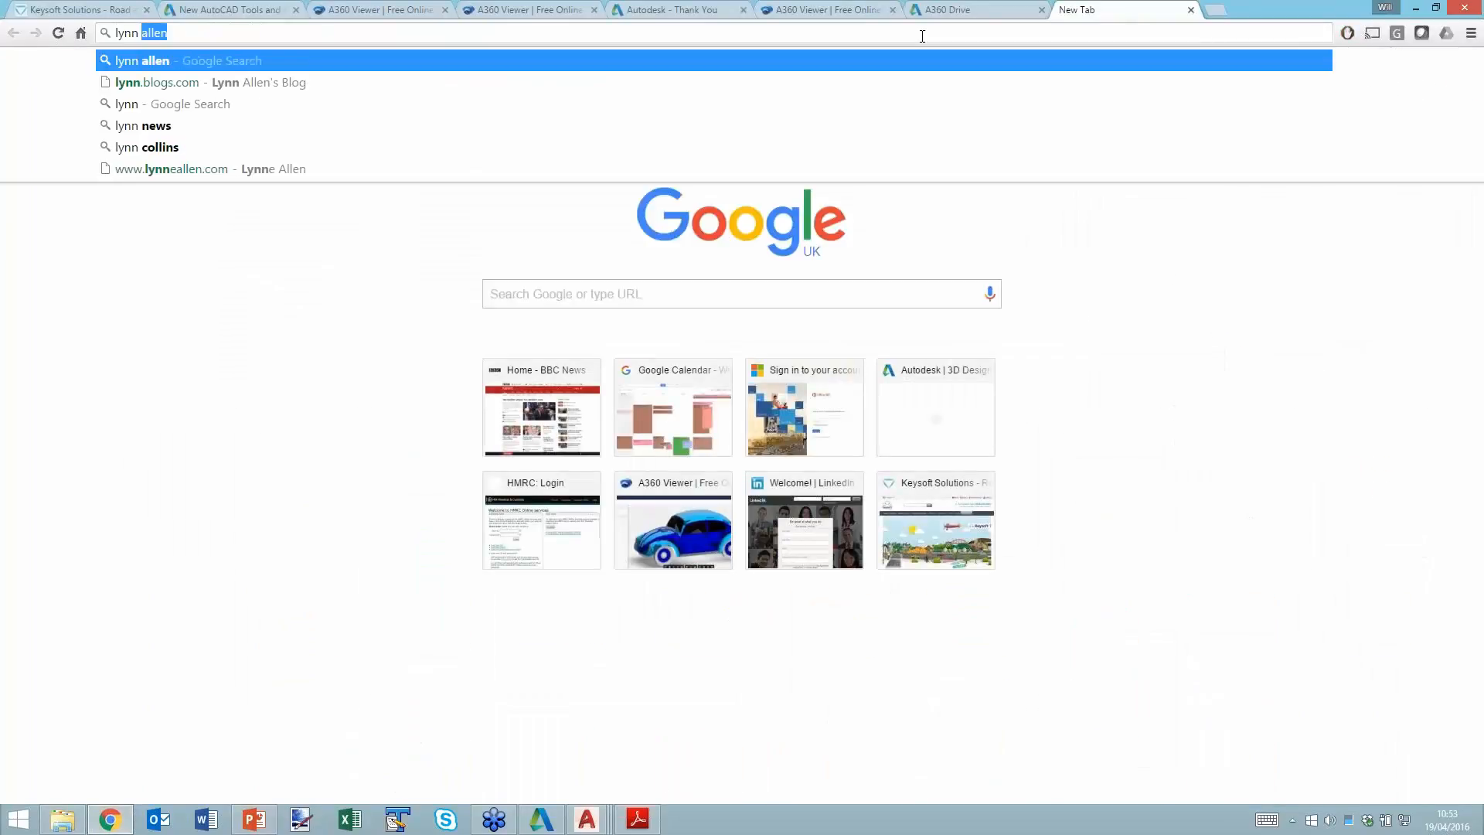
pyautogui.write('Allen')
pyautogui.press('Return')
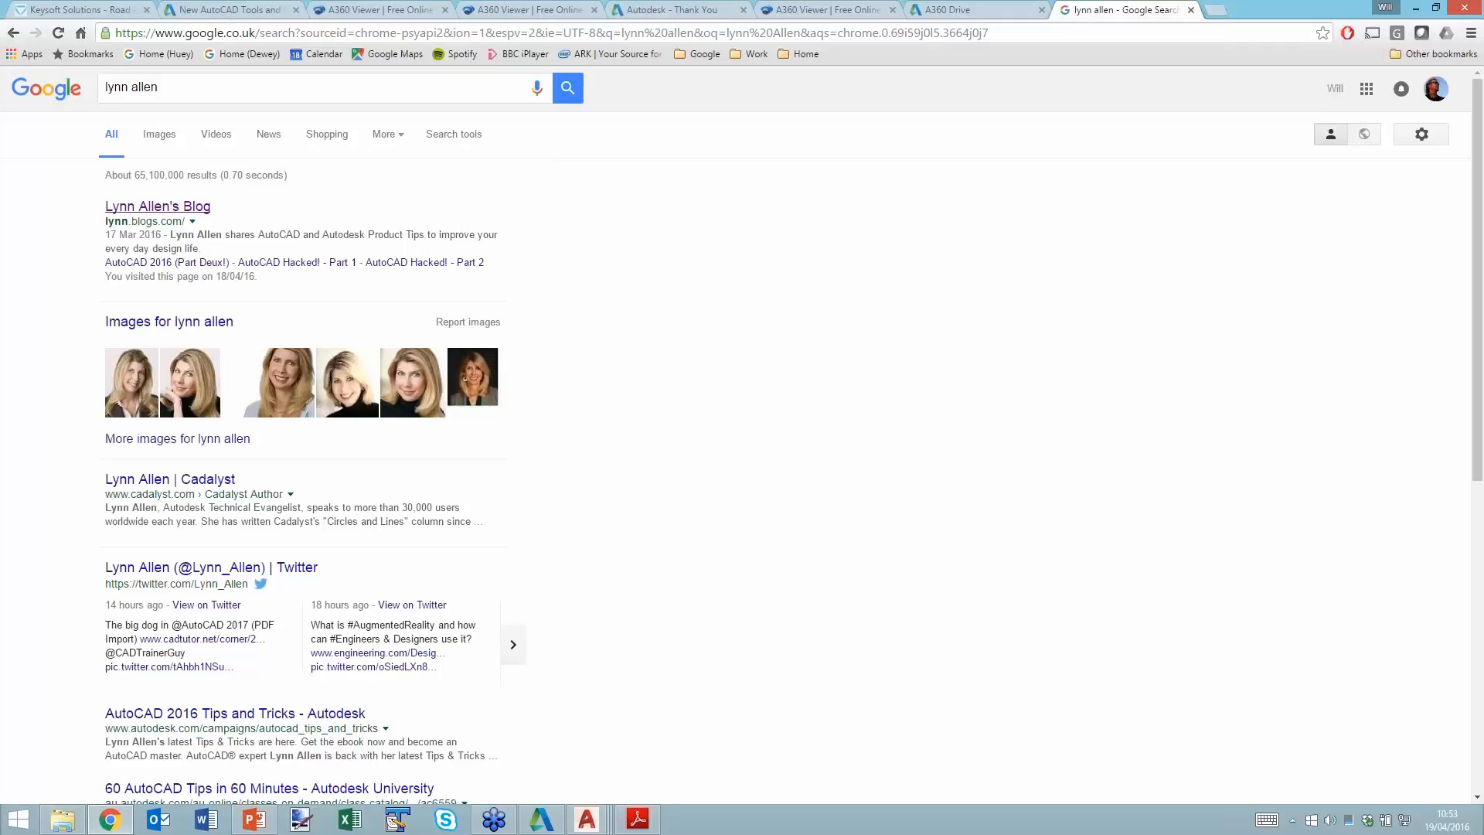
pyautogui.click(170, 207)
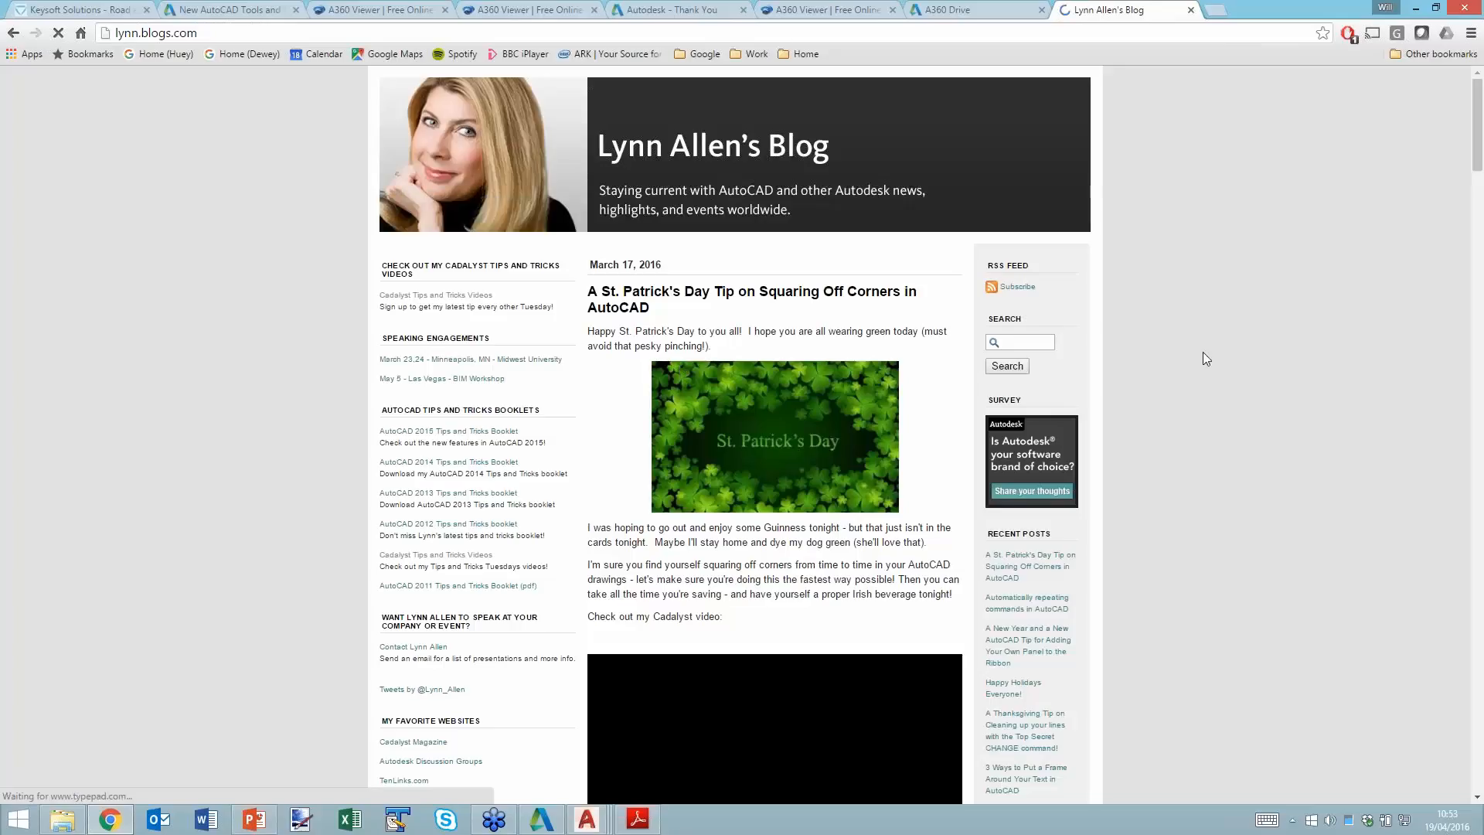
pyautogui.scroll(-2, 1202, 350)
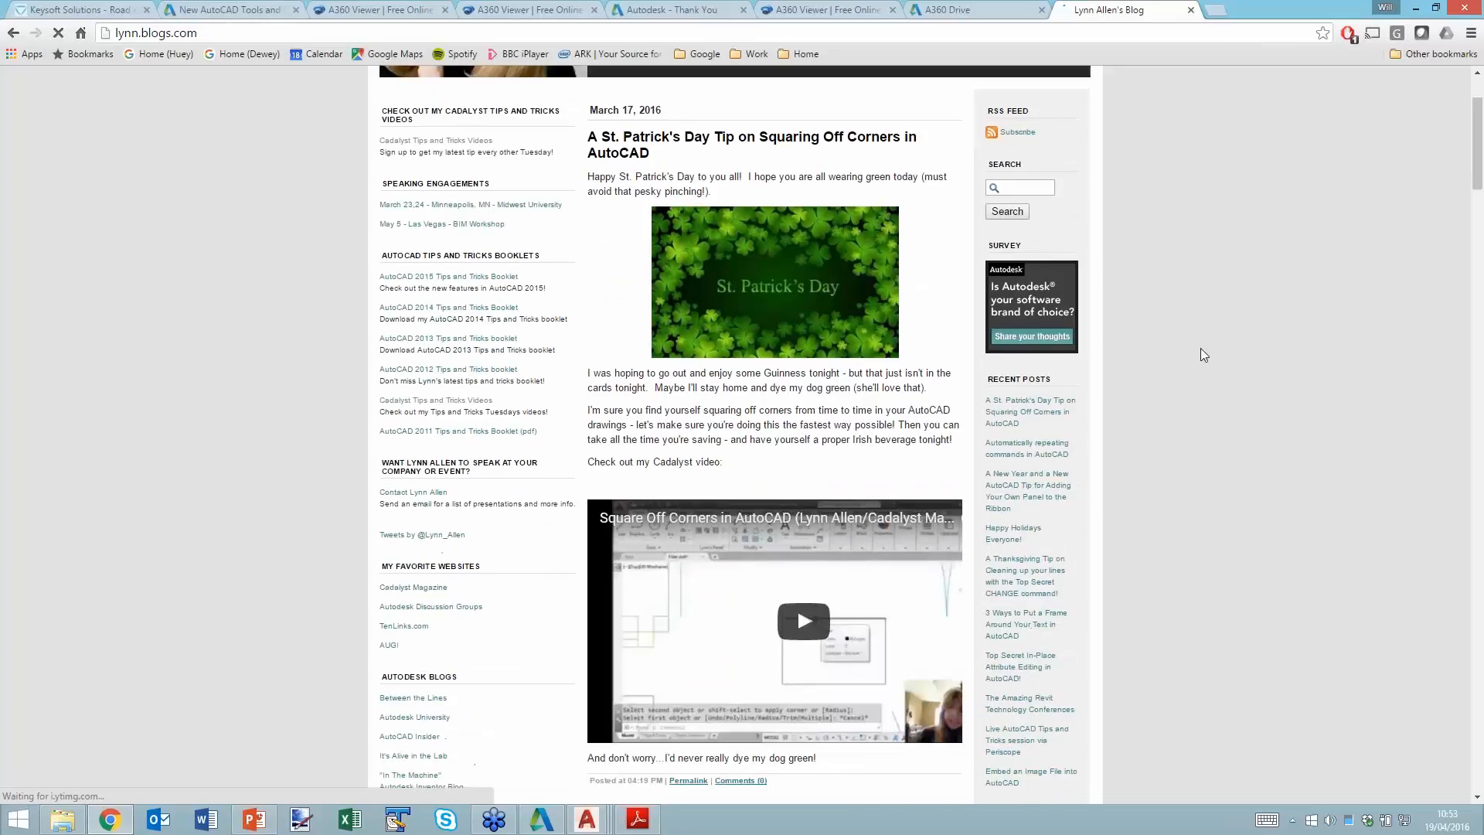
# Read the blog post on automatically repeating commands in AutoCAD and highlight the word MULTIPLE in its text.
pyautogui.scroll(-8, 1203, 334)
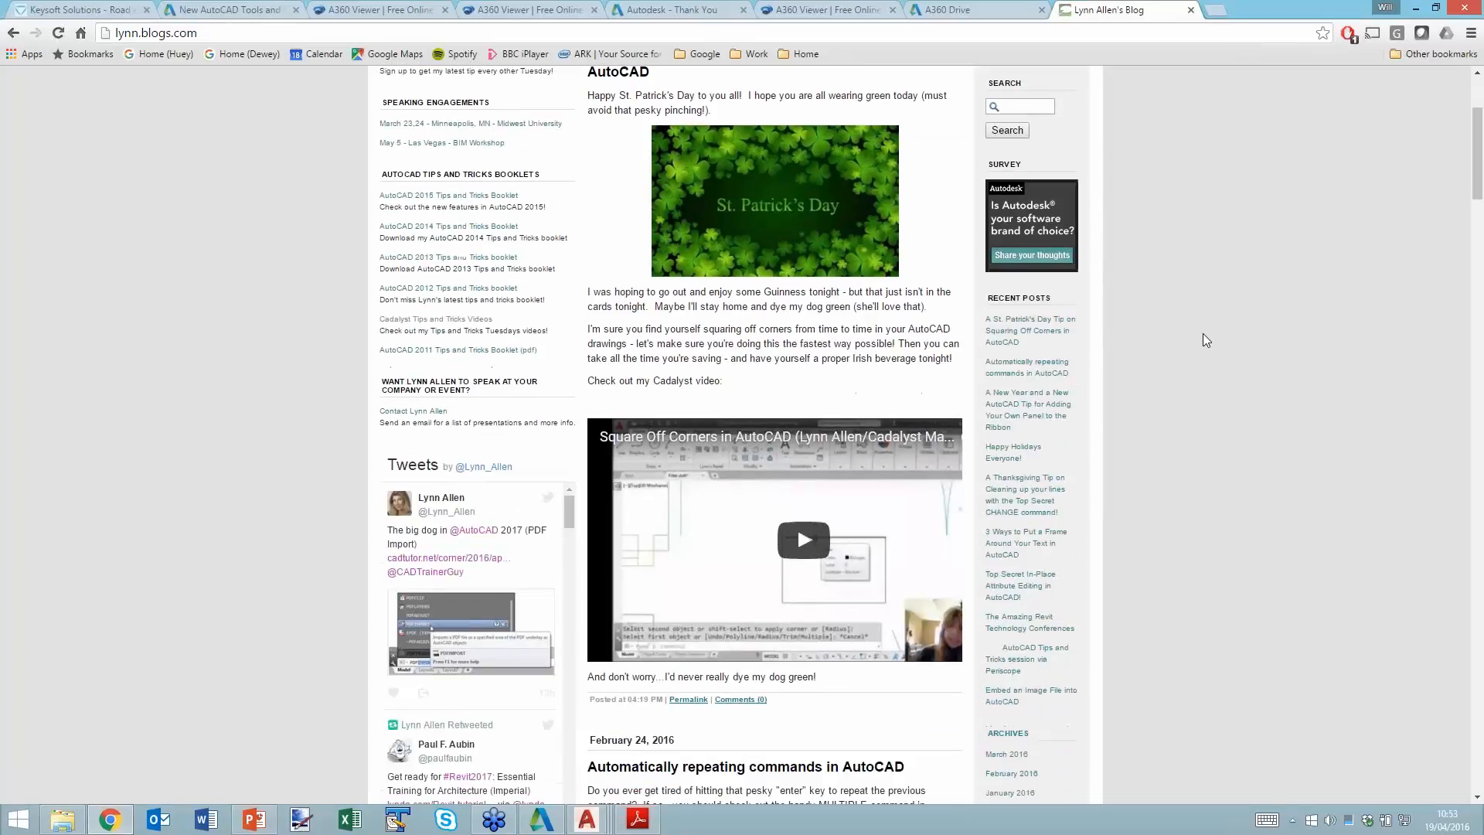
pyautogui.scroll(-2, 1206, 333)
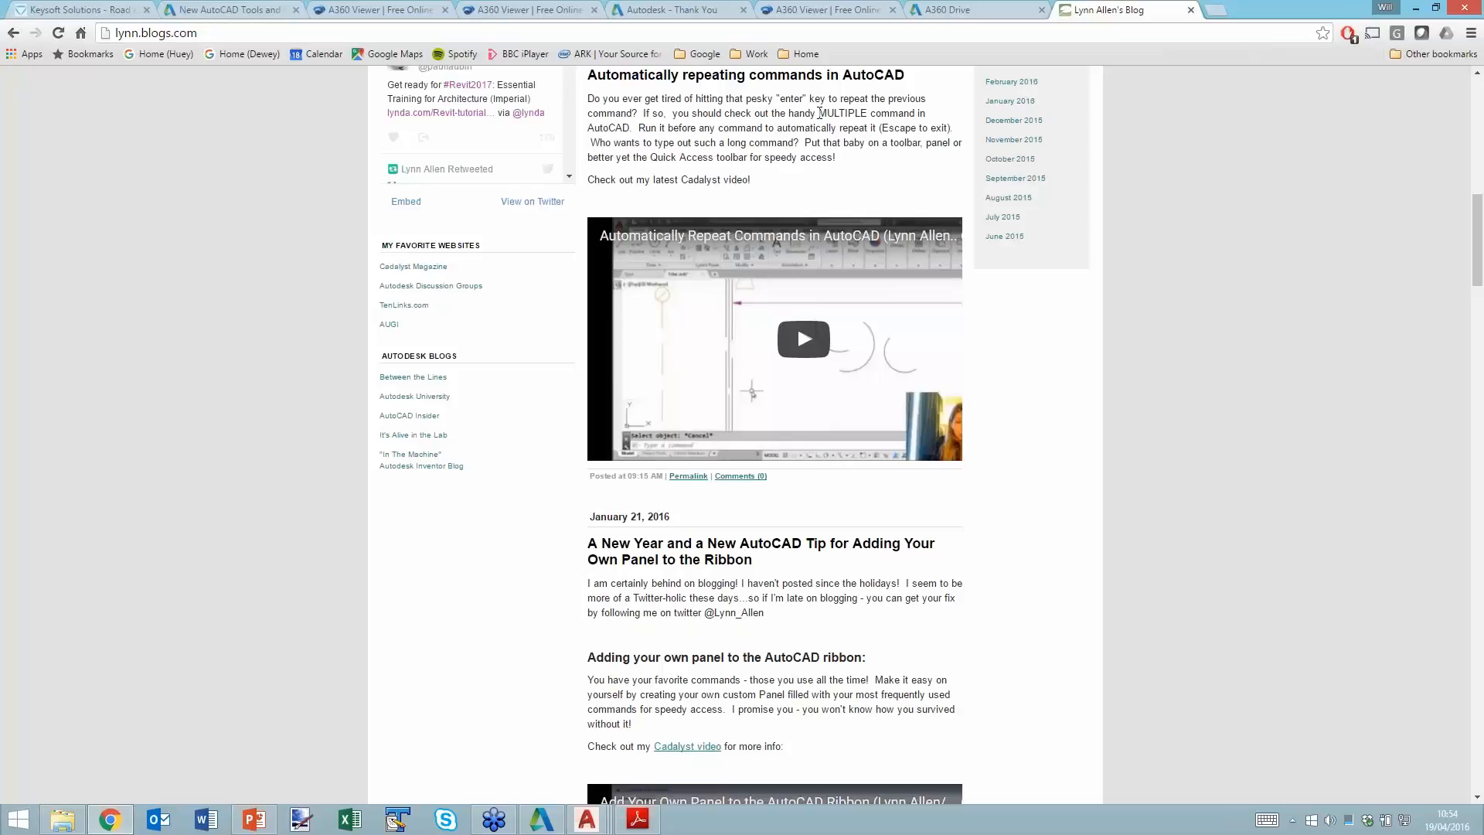
pyautogui.moveTo(820, 113); pyautogui.dragTo(868, 114)
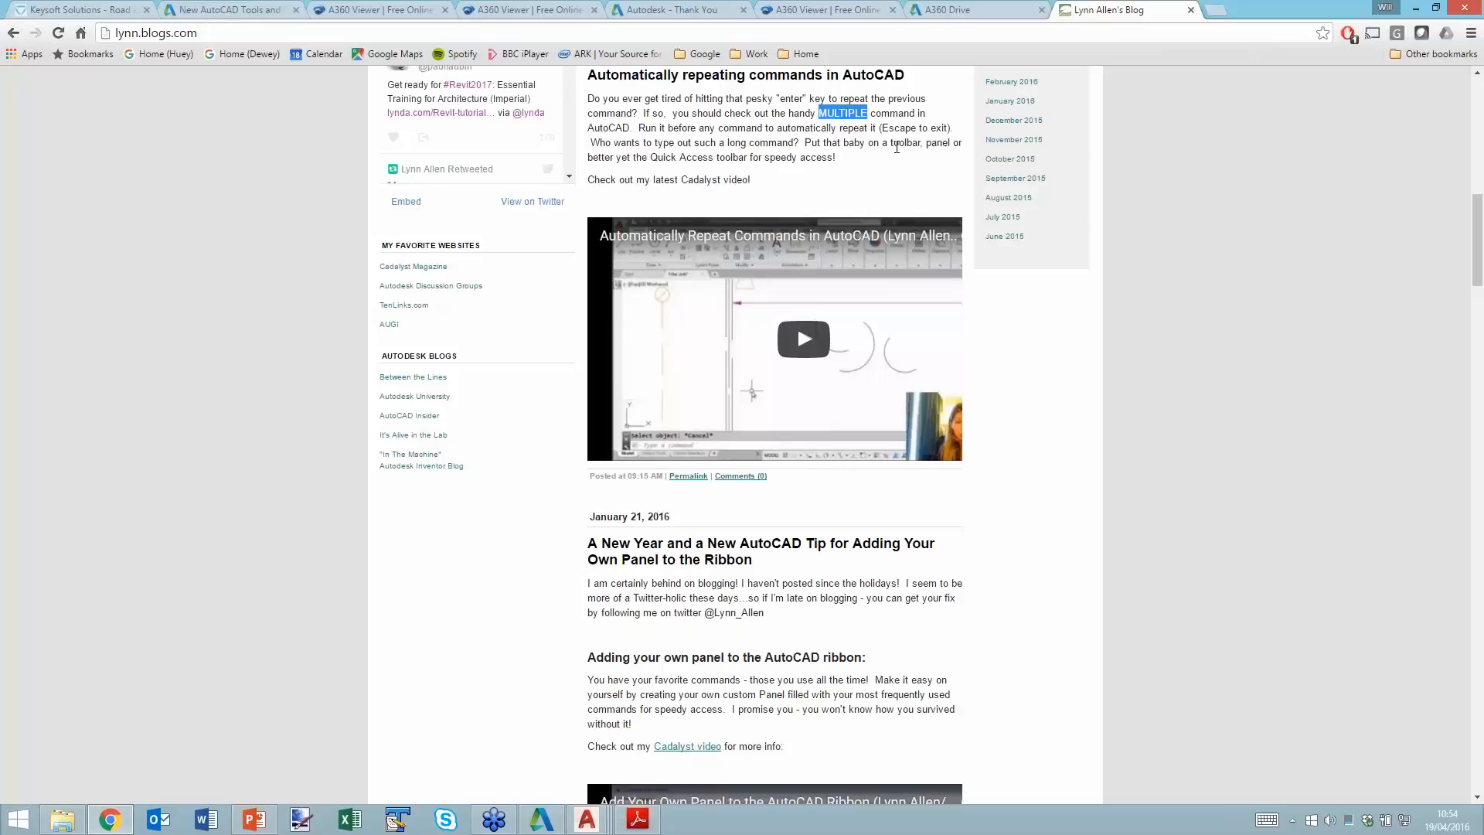
# Switch to the AllenbyCarPark drawing in AutoCAD, run TEXTEDIT, check its edit mode setting in the command history, and exit the command.
pyautogui.click(588, 821)
pyautogui.click(345, 758)
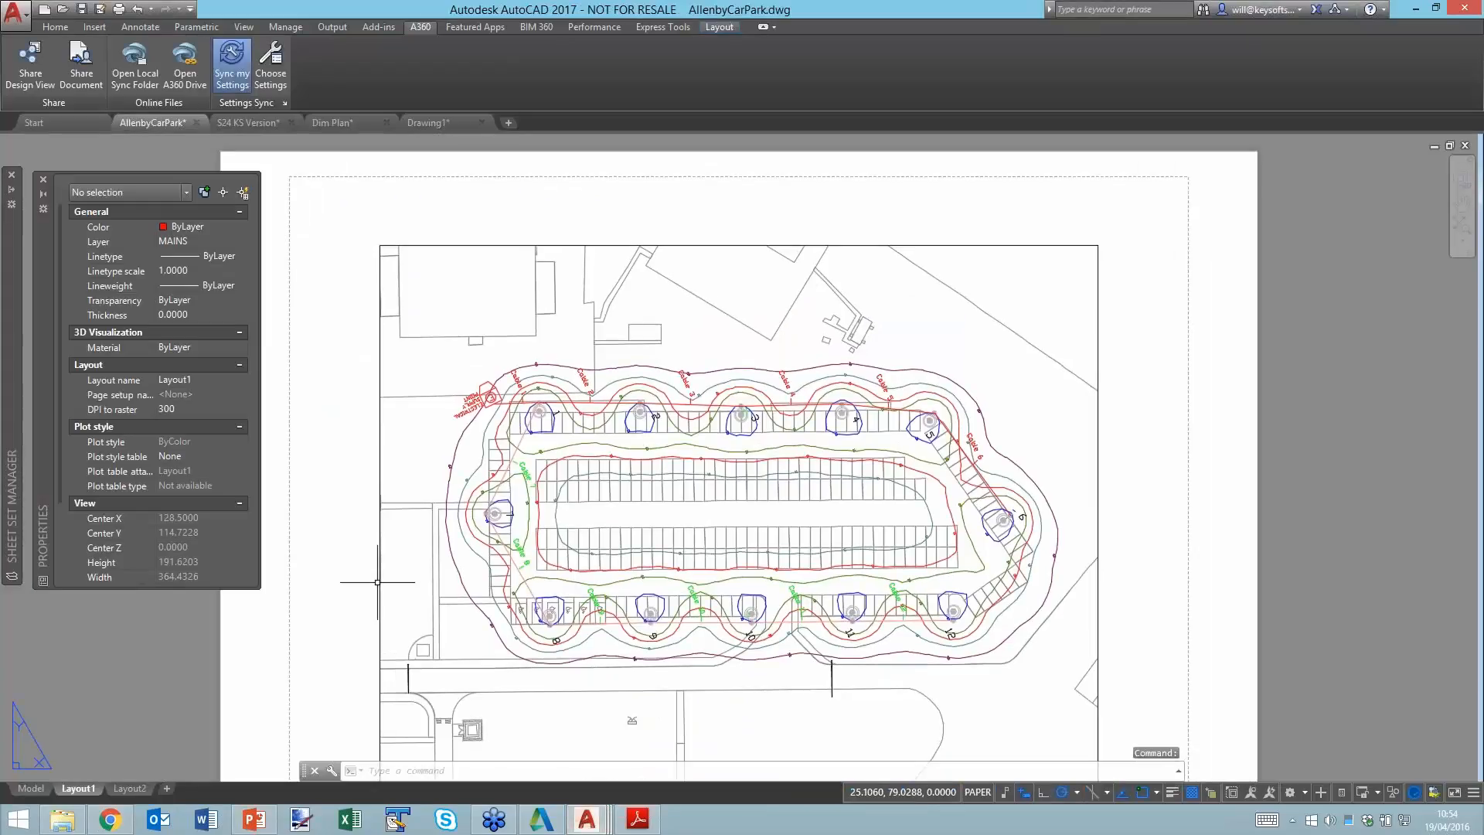
pyautogui.write('textedit')
pyautogui.press('Return')
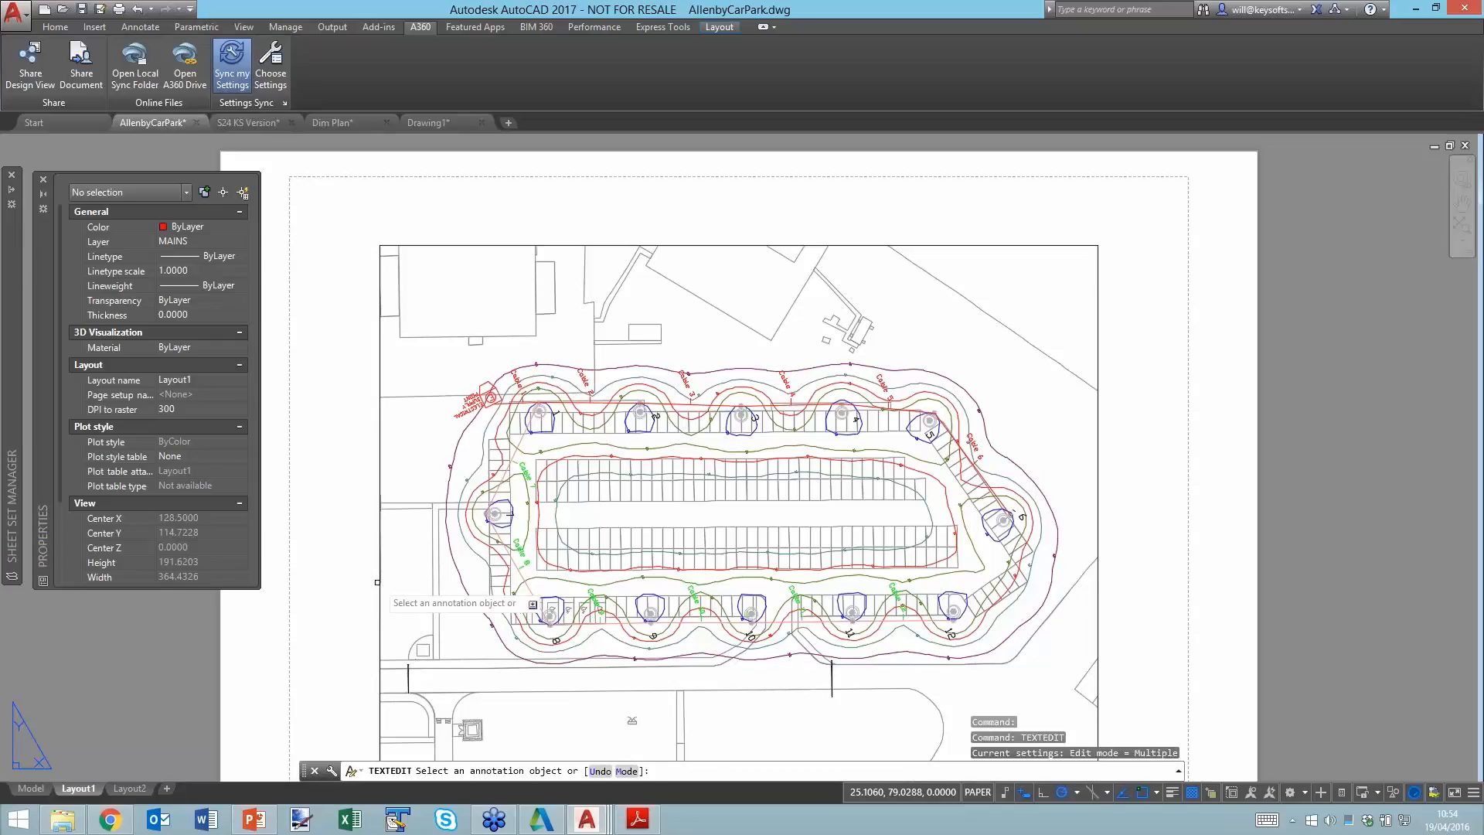
pyautogui.click(1178, 771)
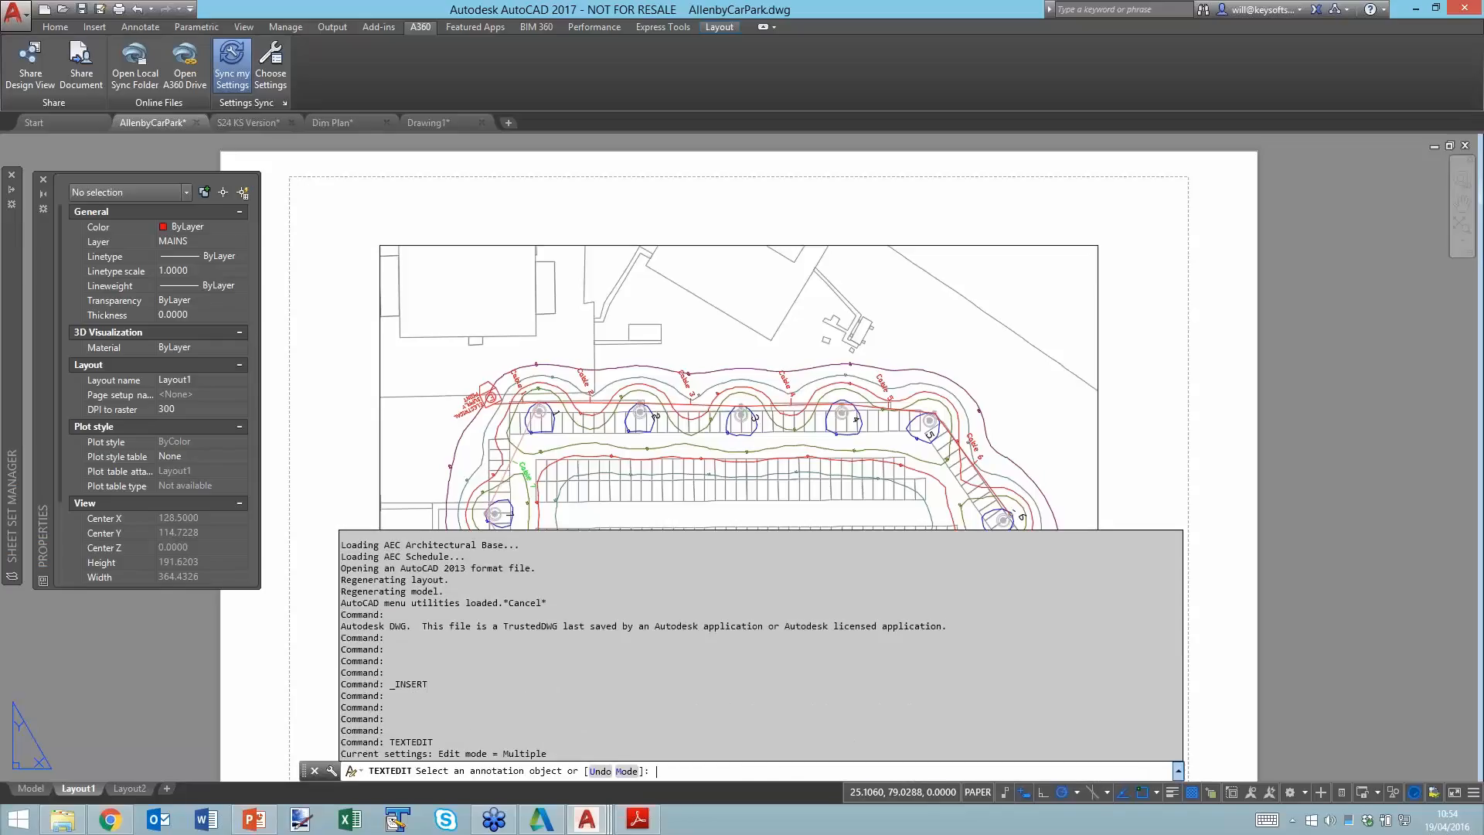
pyautogui.moveTo(465, 754); pyautogui.dragTo(547, 754)
pyautogui.press('Escape')
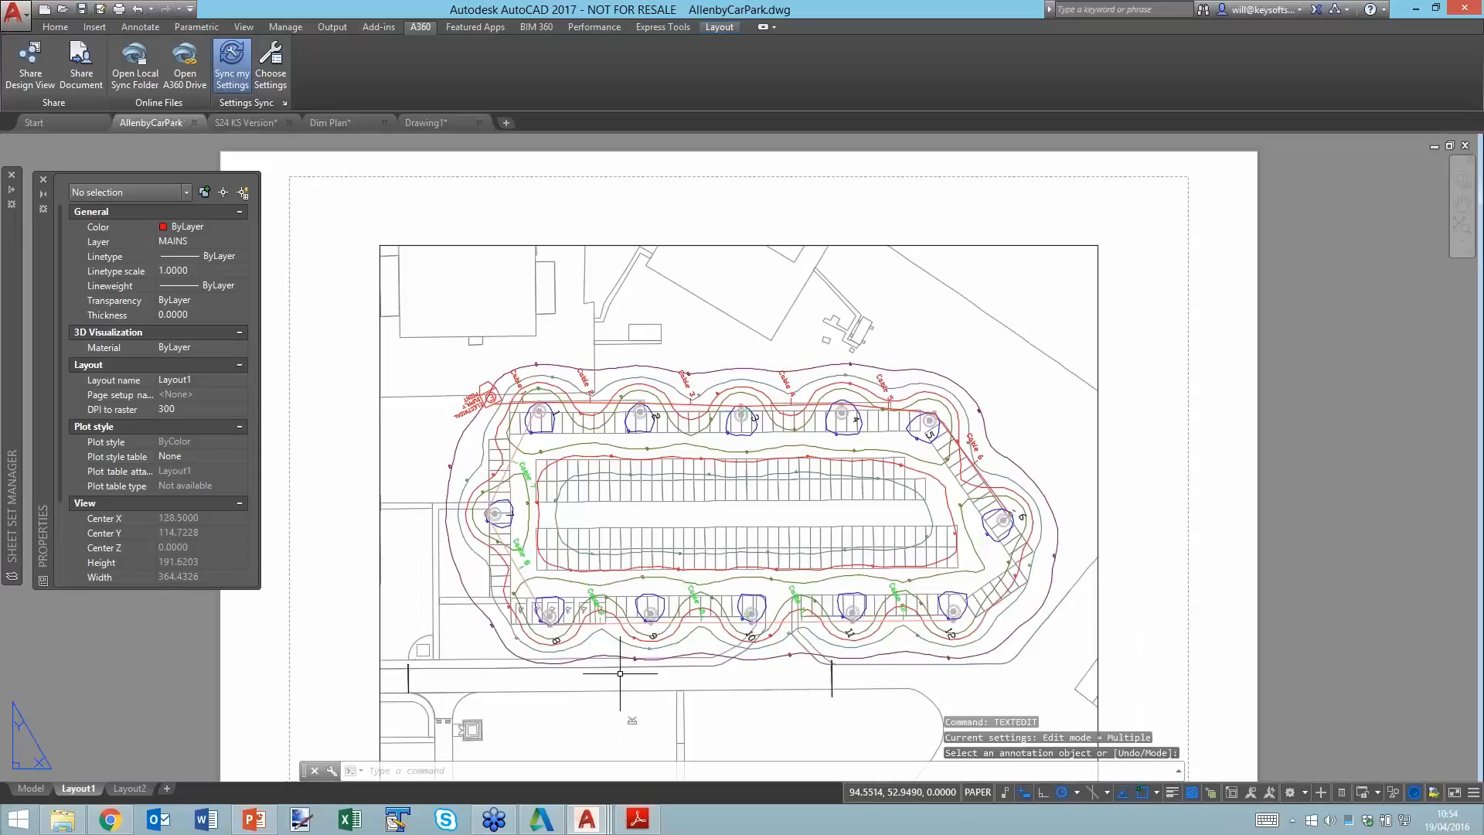
# Run MULTIPLE with the LINE command and draw an open three-segment chain of lines to the right of the car park viewport.
pyautogui.write('mutlp')
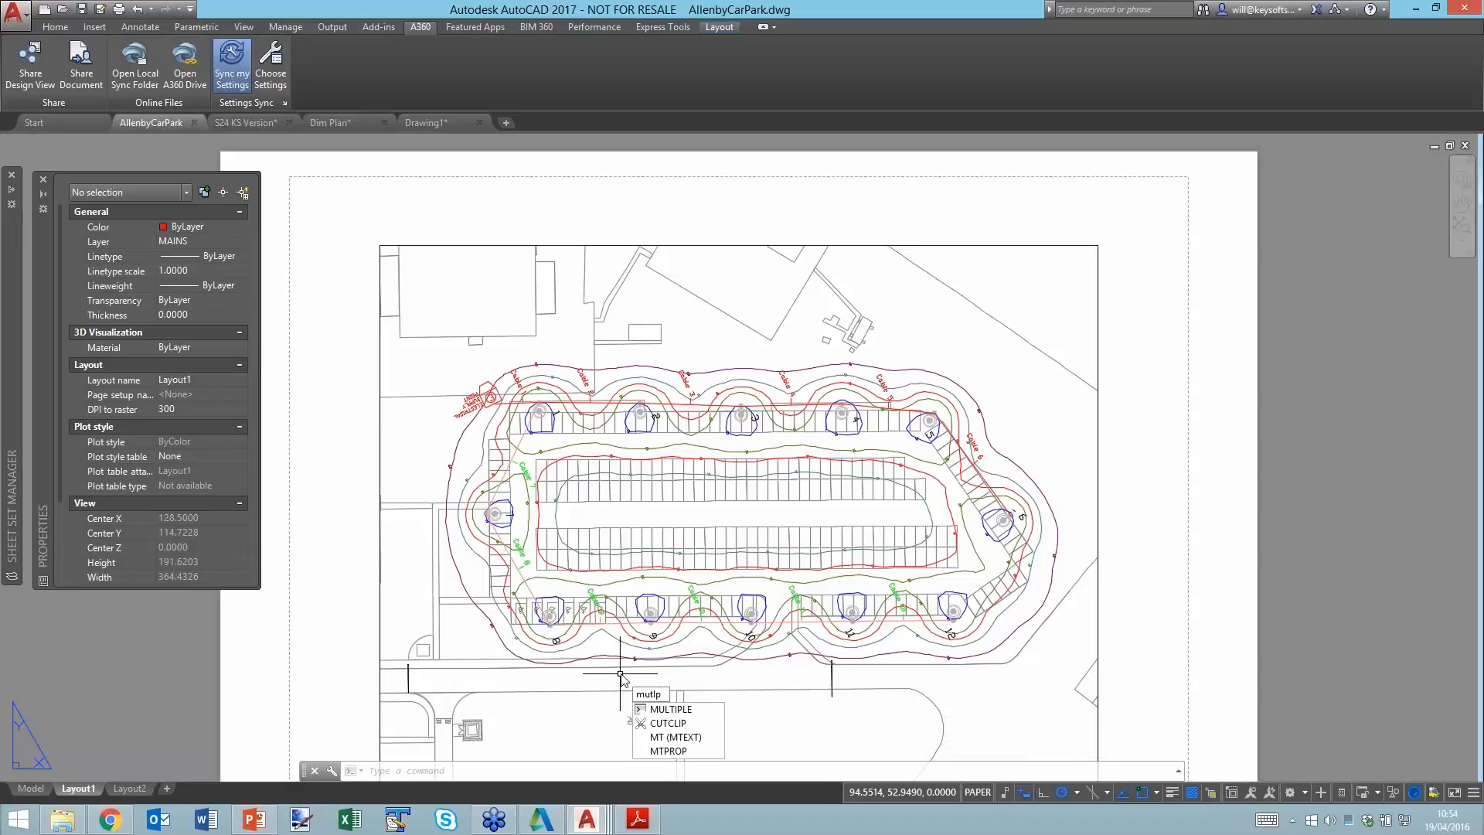
pyautogui.press('Return')
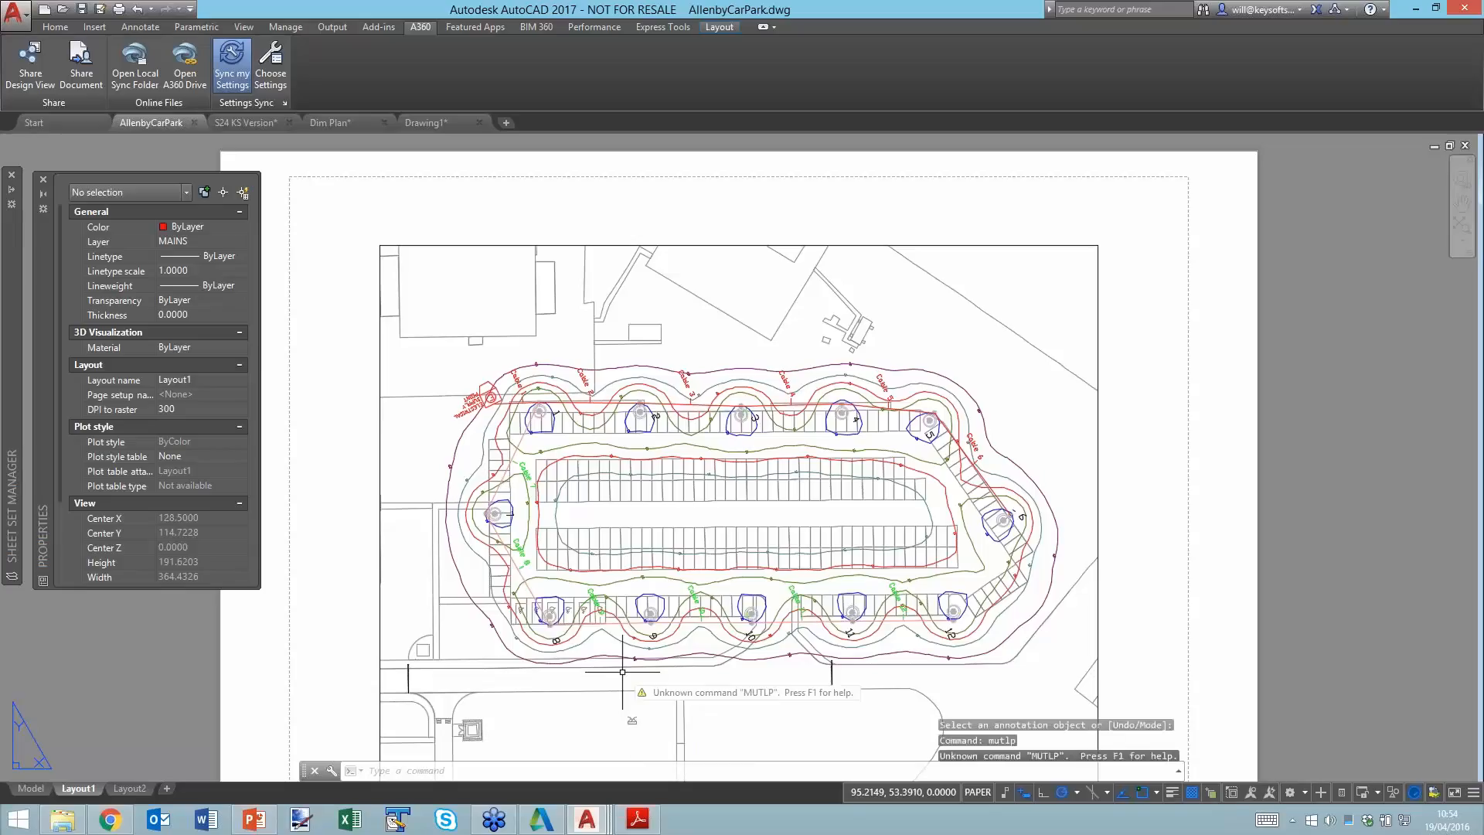
pyautogui.write('MULT')
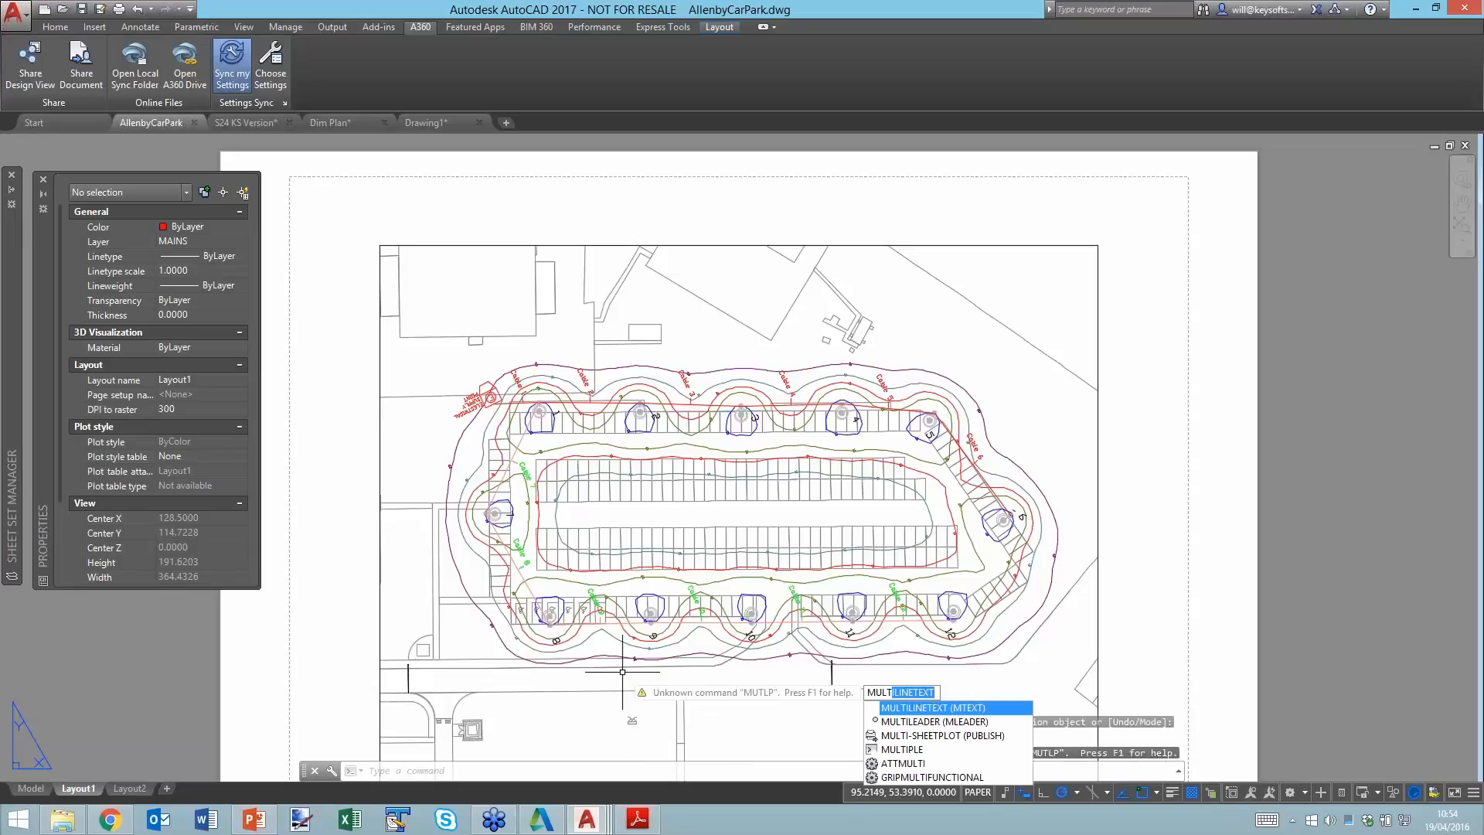
pyautogui.write('IPLE')
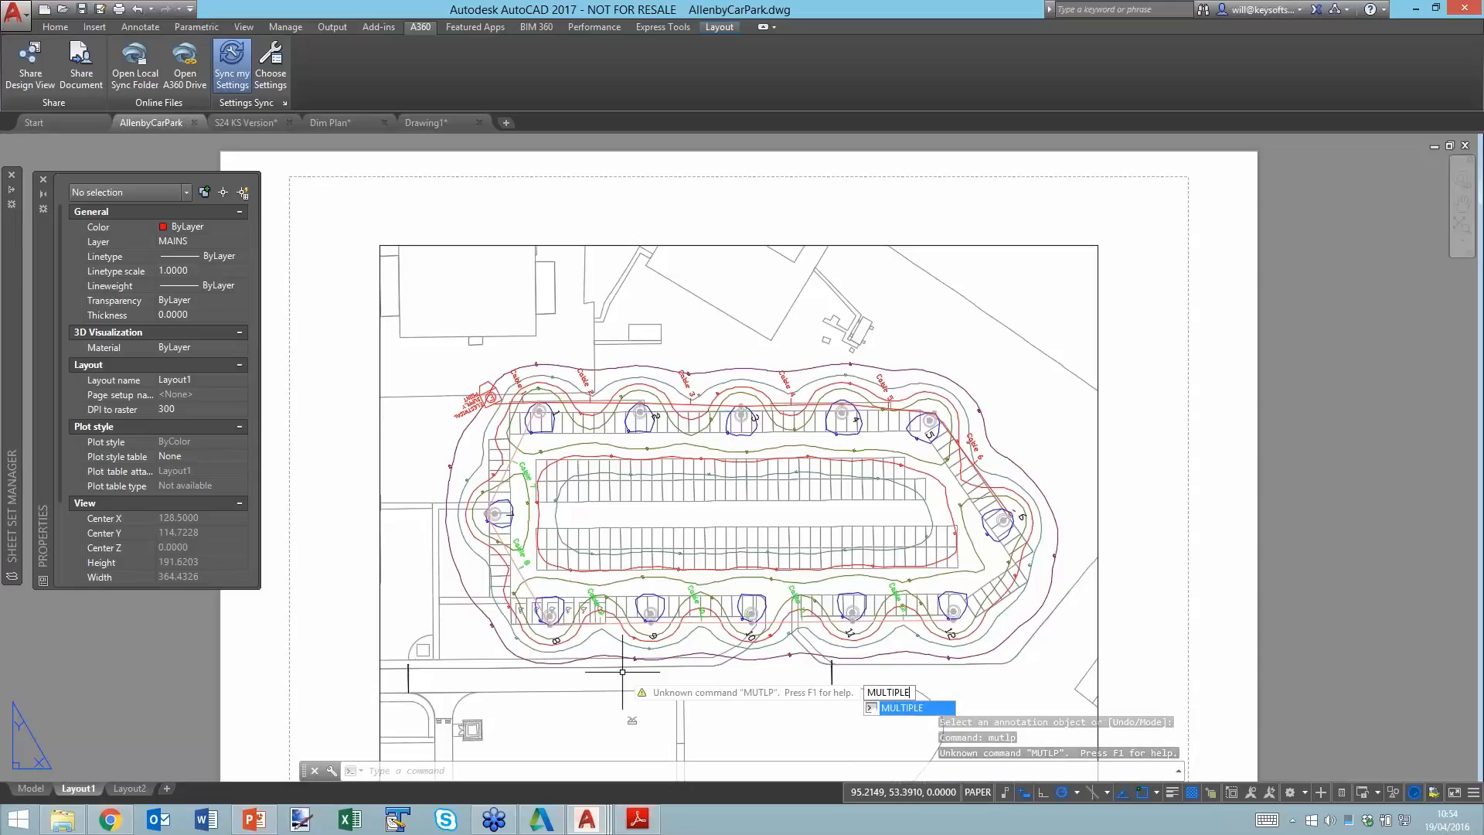
pyautogui.press('Return')
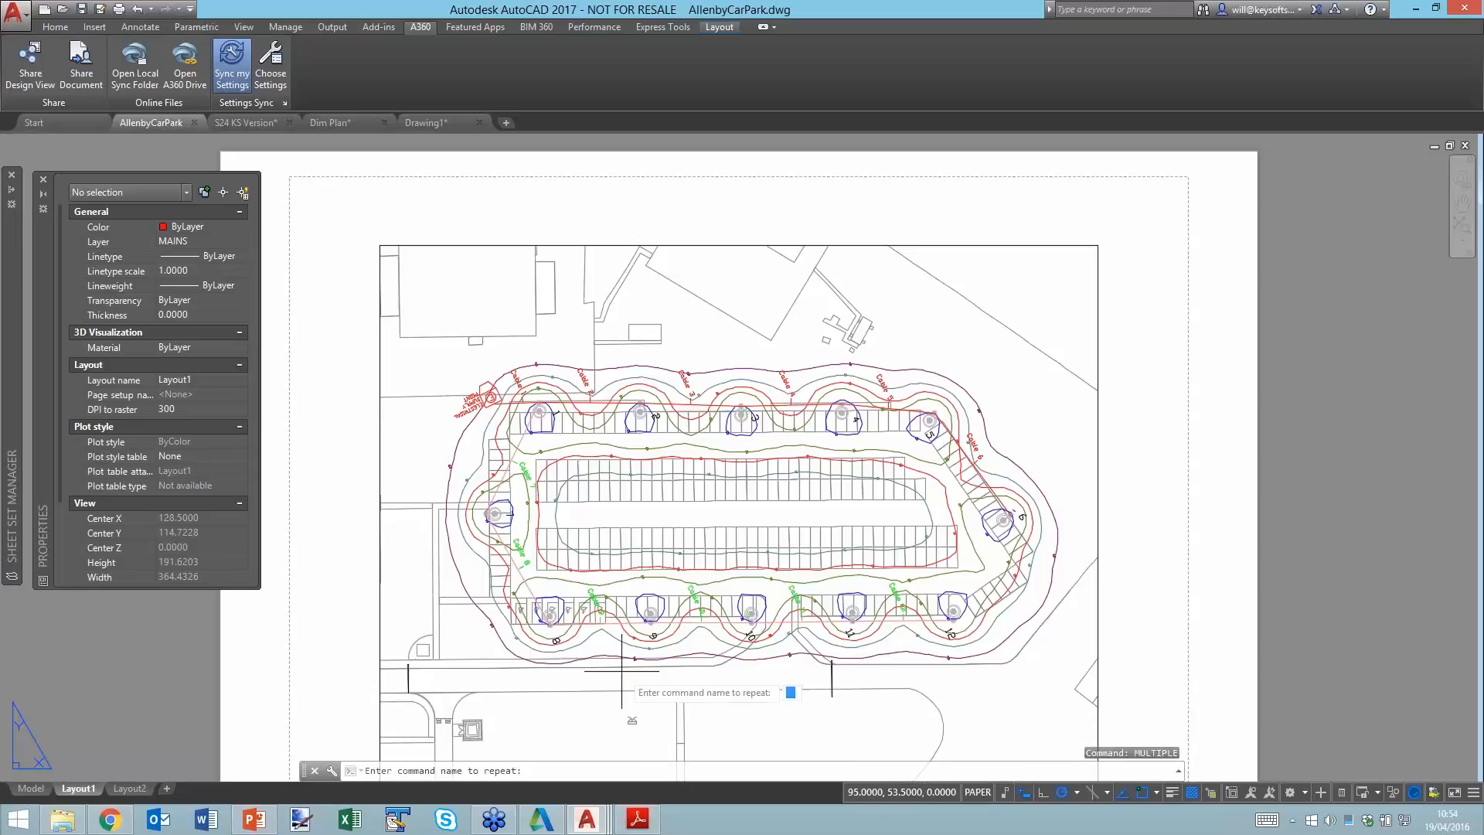
pyautogui.write('l')
pyautogui.press('Return')
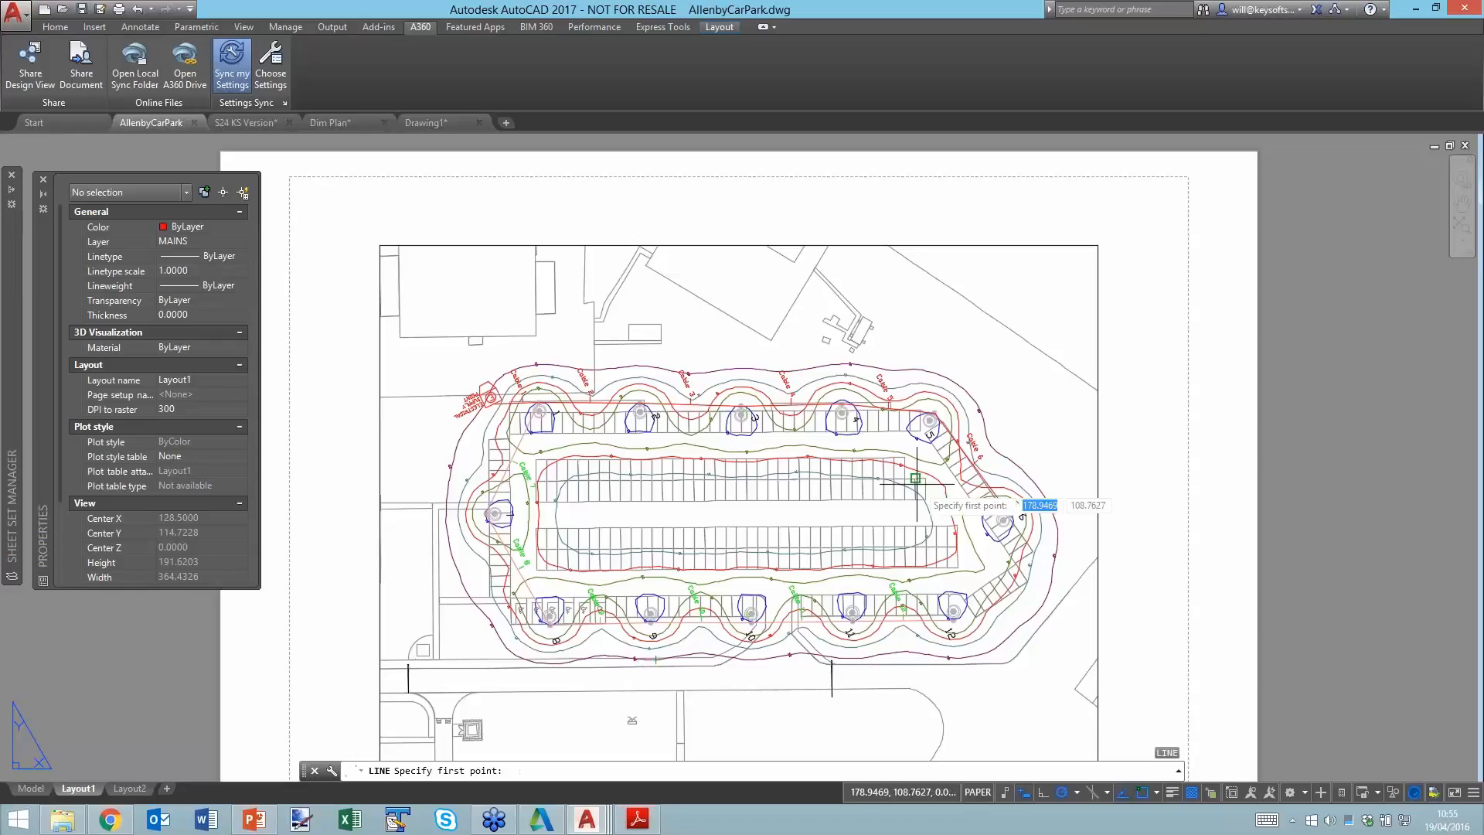
pyautogui.click(1120, 469)
pyautogui.click(1171, 426)
pyautogui.click(1197, 528)
pyautogui.click(1161, 565)
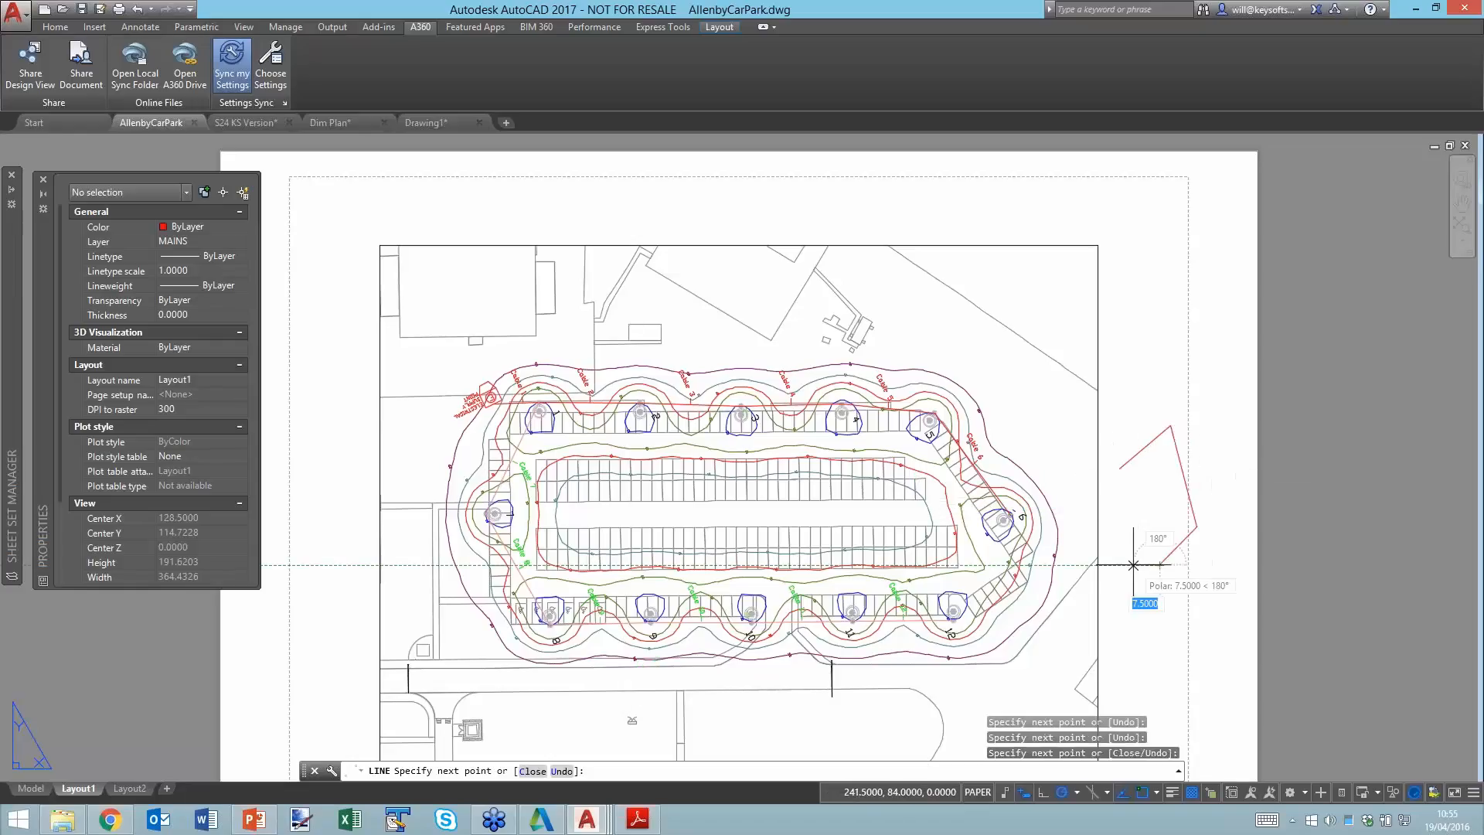
pyautogui.press('Return')
# Draw a second open three-segment chain below the first one with the repeating LINE command.
pyautogui.click(1119, 663)
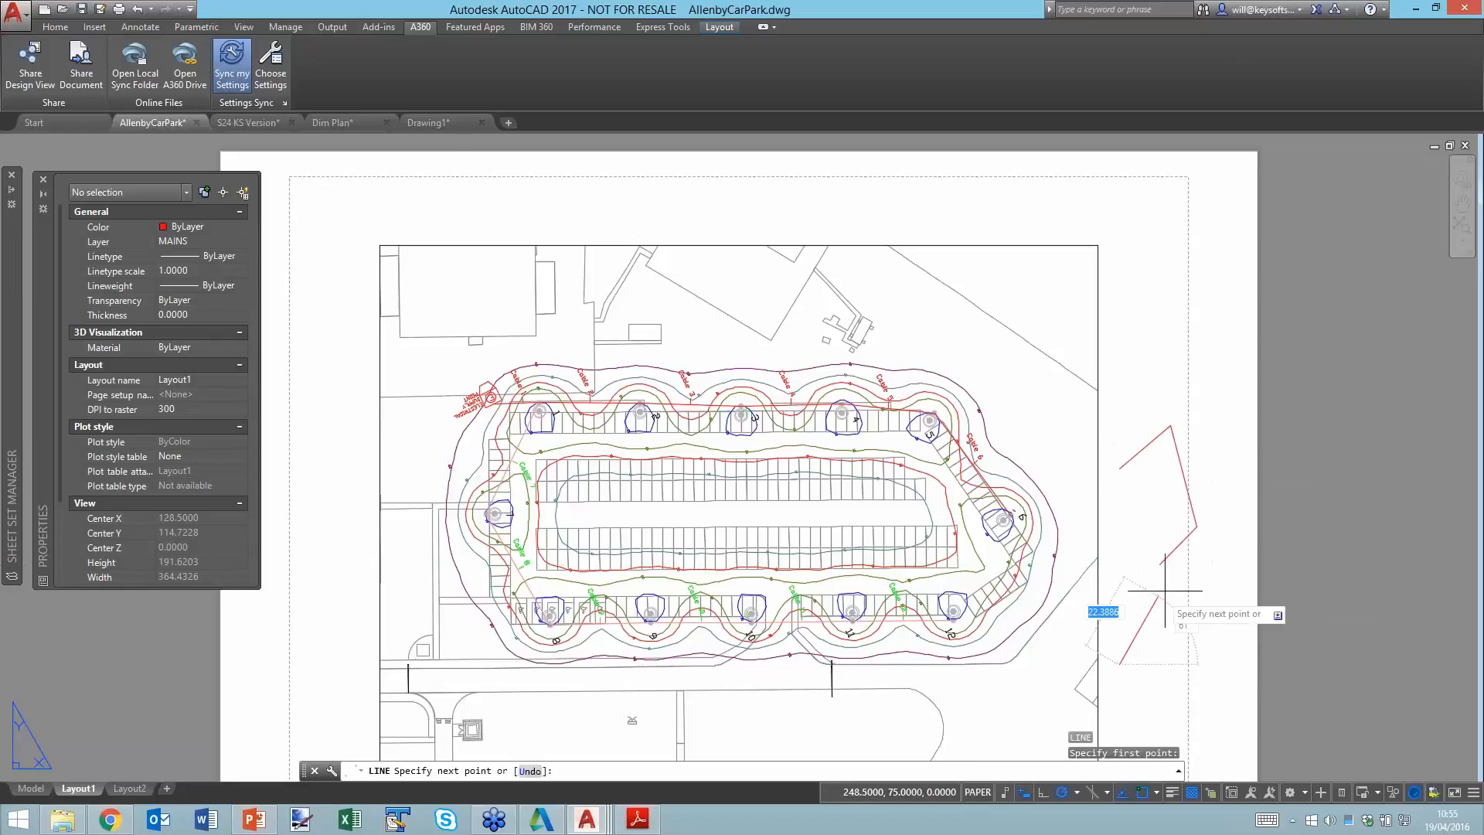
pyautogui.click(1210, 584)
pyautogui.click(1229, 584)
pyautogui.click(1211, 685)
pyautogui.press('Return')
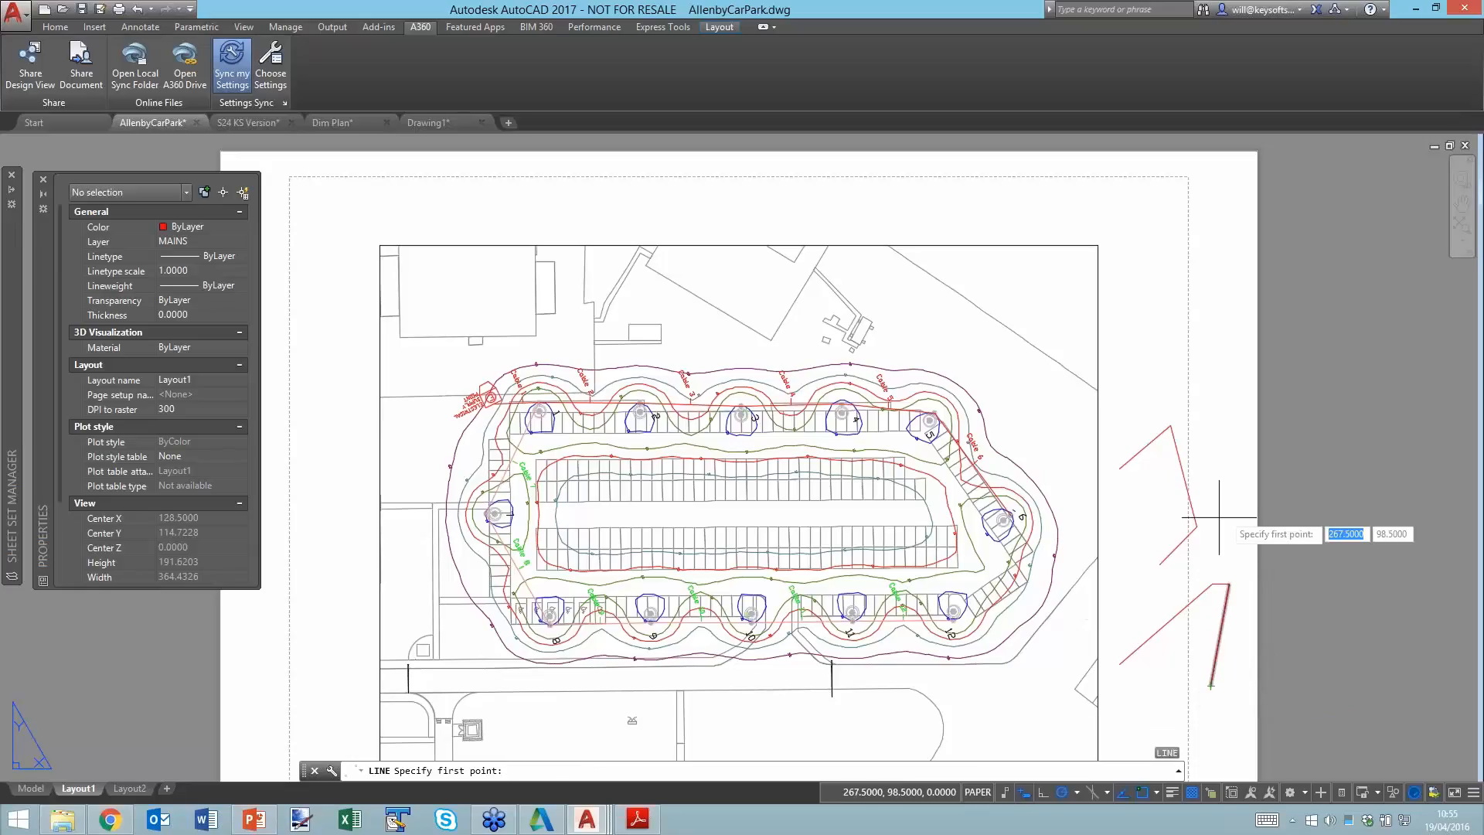
# Draw an open two-segment chain above the other line chains and end the repeating LINE command.
pyautogui.click(1139, 341)
pyautogui.click(1229, 256)
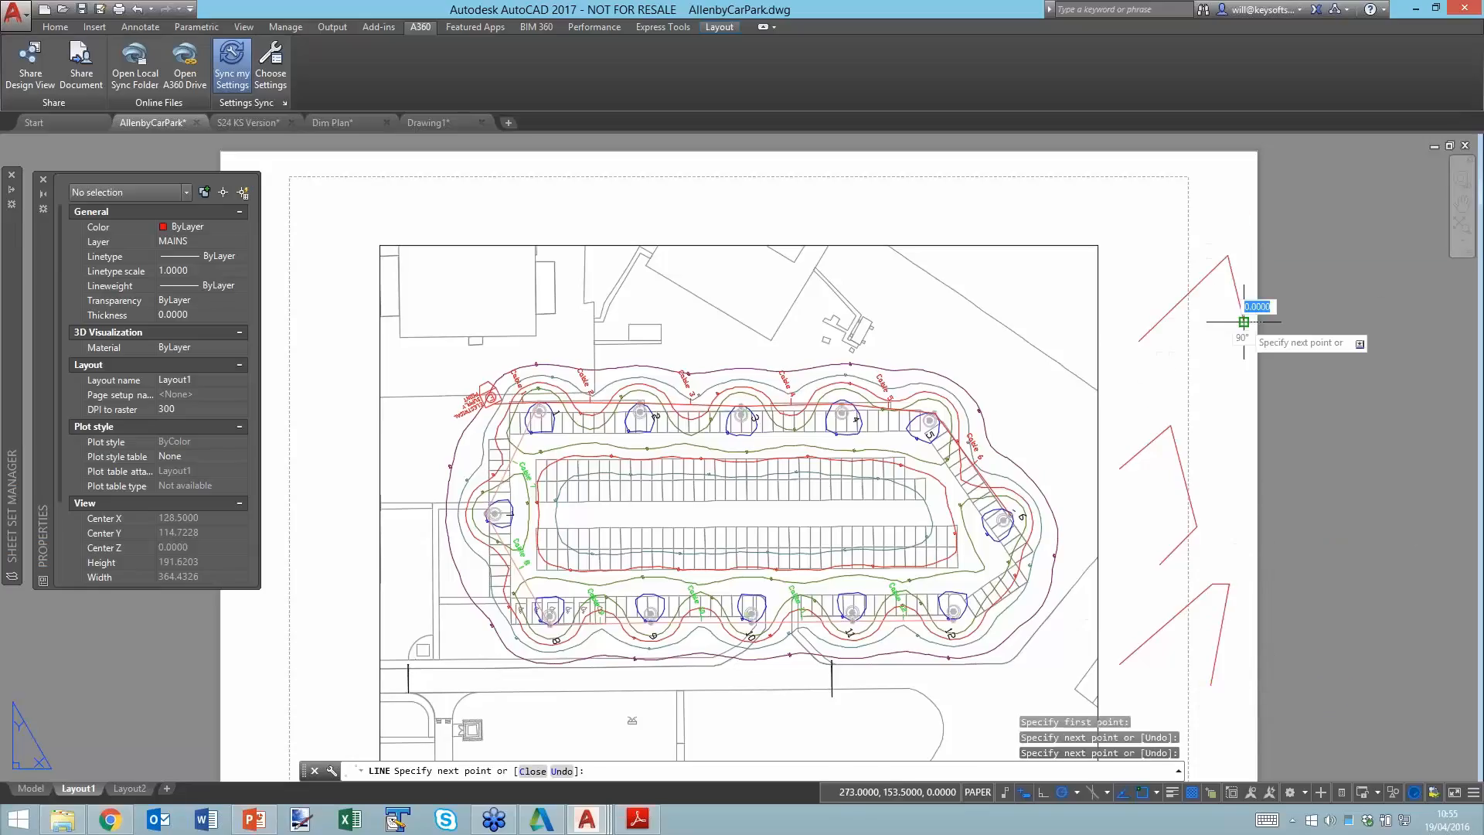
pyautogui.click(1242, 313)
pyautogui.press('Return')
pyautogui.press('Escape')
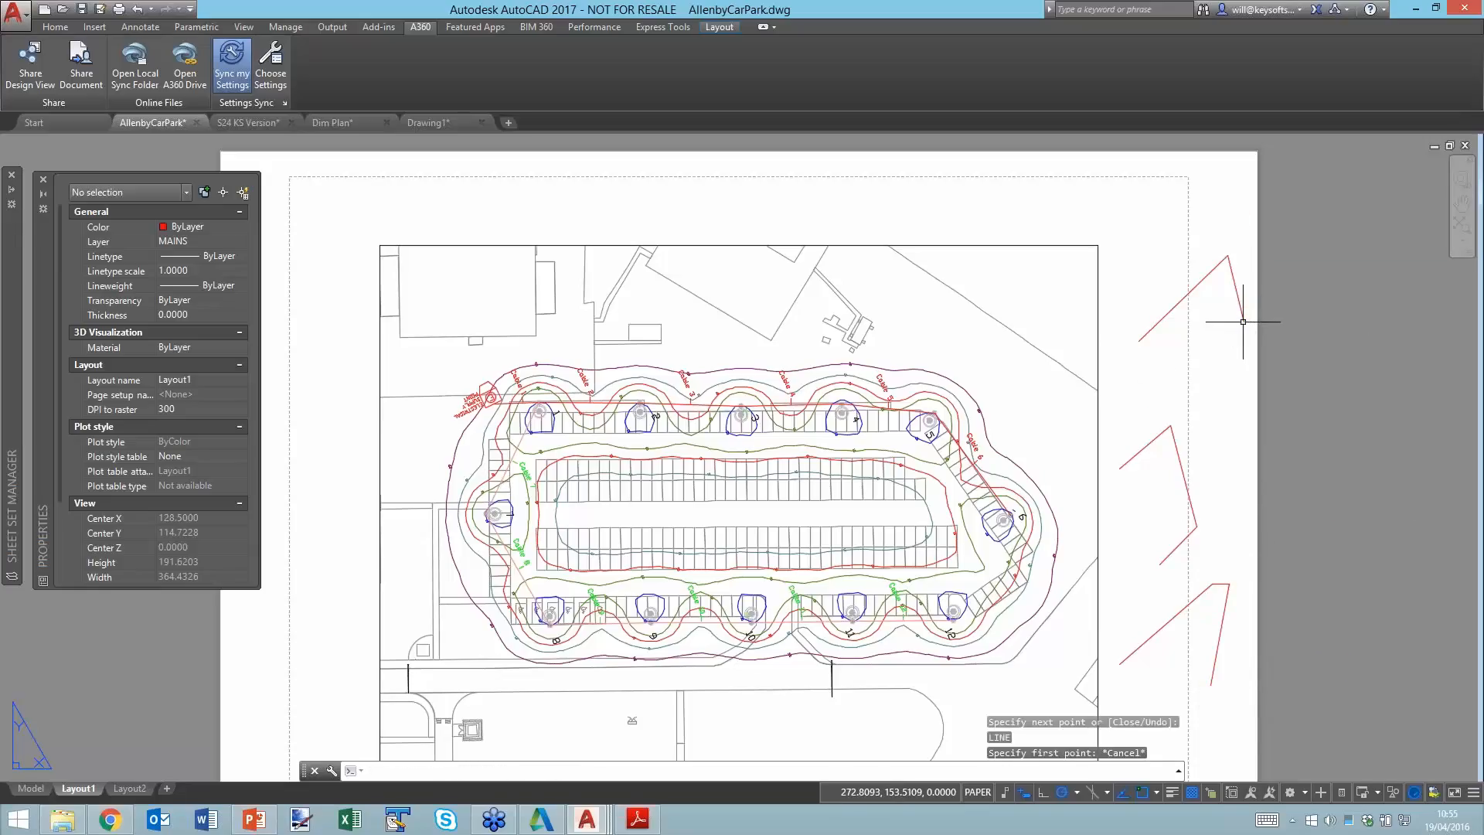
# Switch to Chrome to revisit the blog post on repeating commands, and return to Drawing1 in AutoCAD.
pyautogui.click(116, 820)
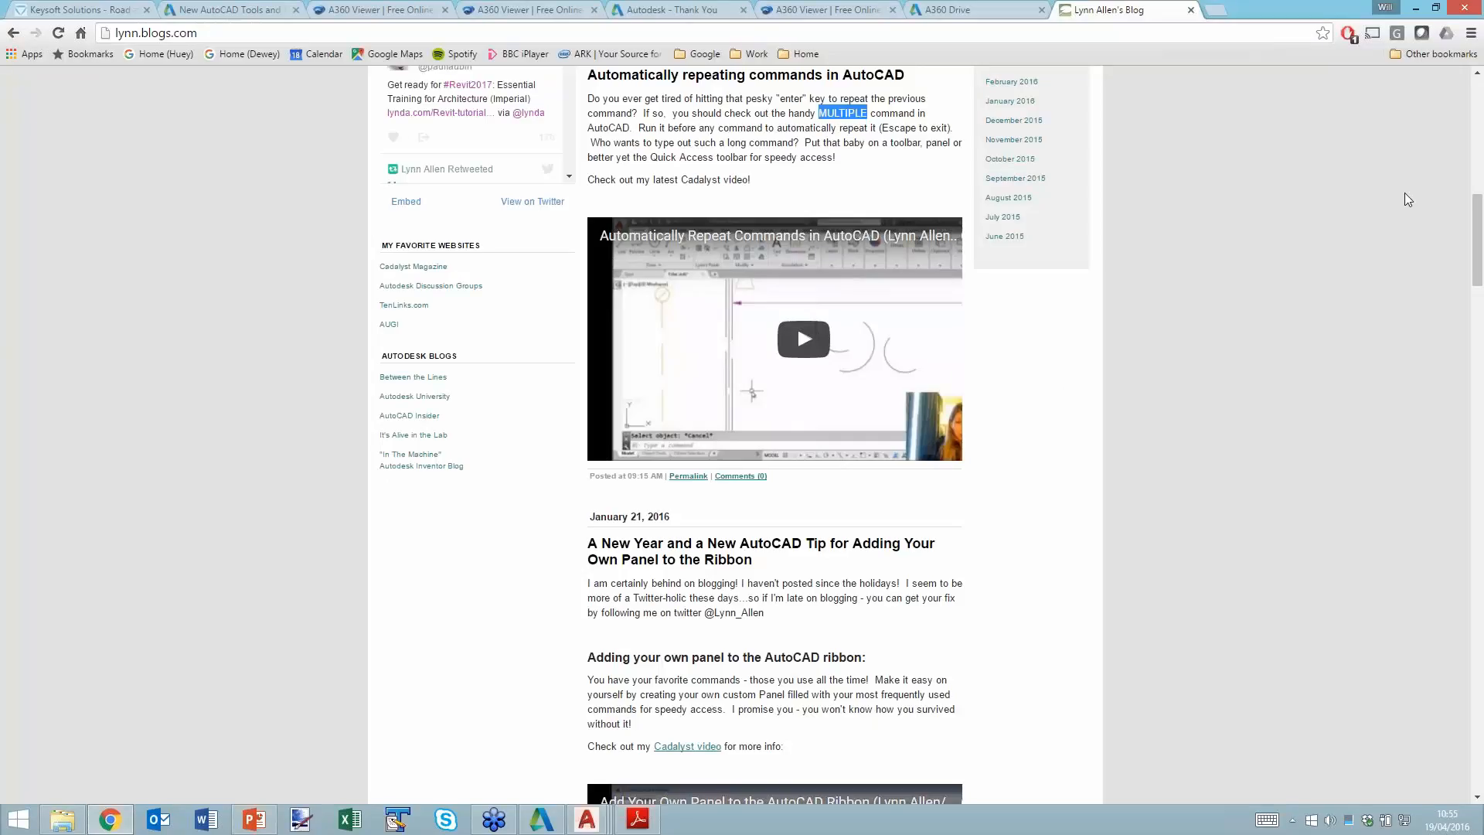
pyautogui.click(1474, 36)
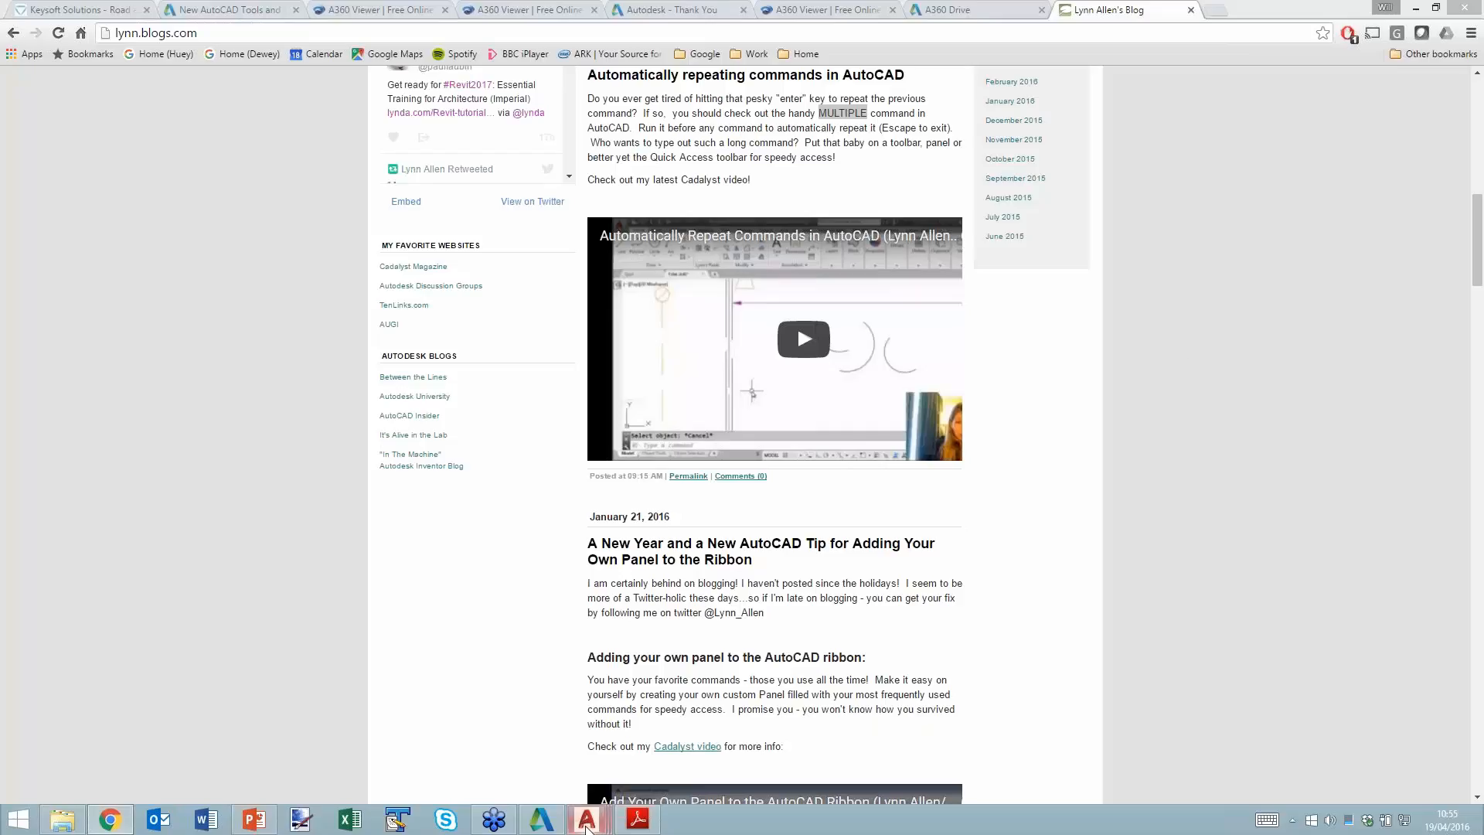
pyautogui.moveTo(589, 825)
pyautogui.click(856, 764)
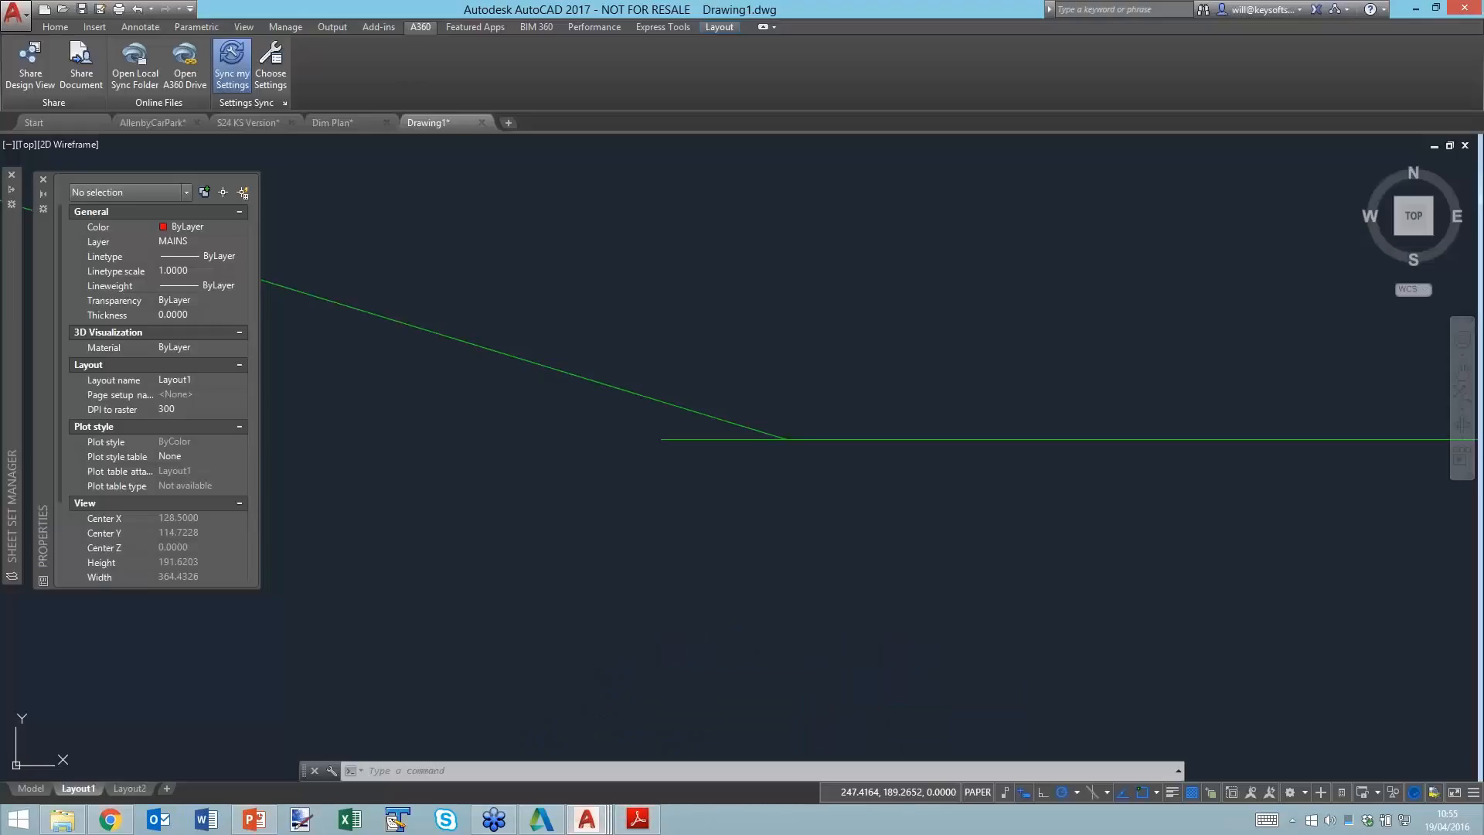